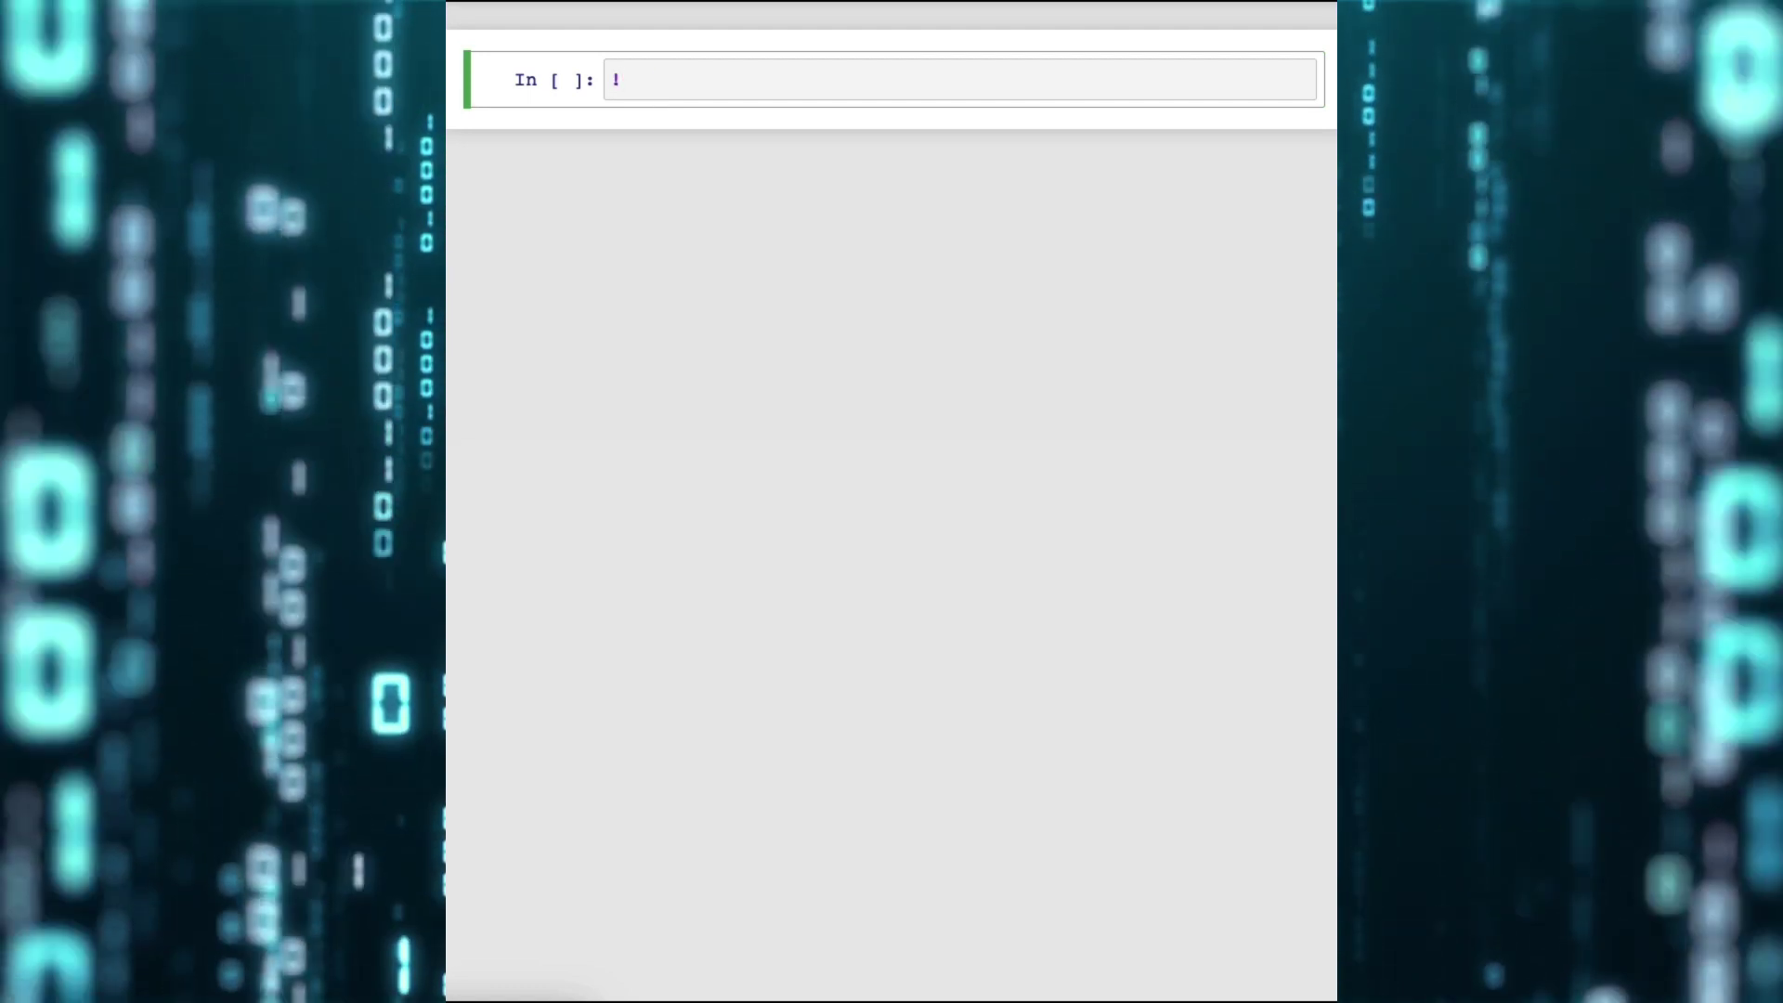
text(pip install )
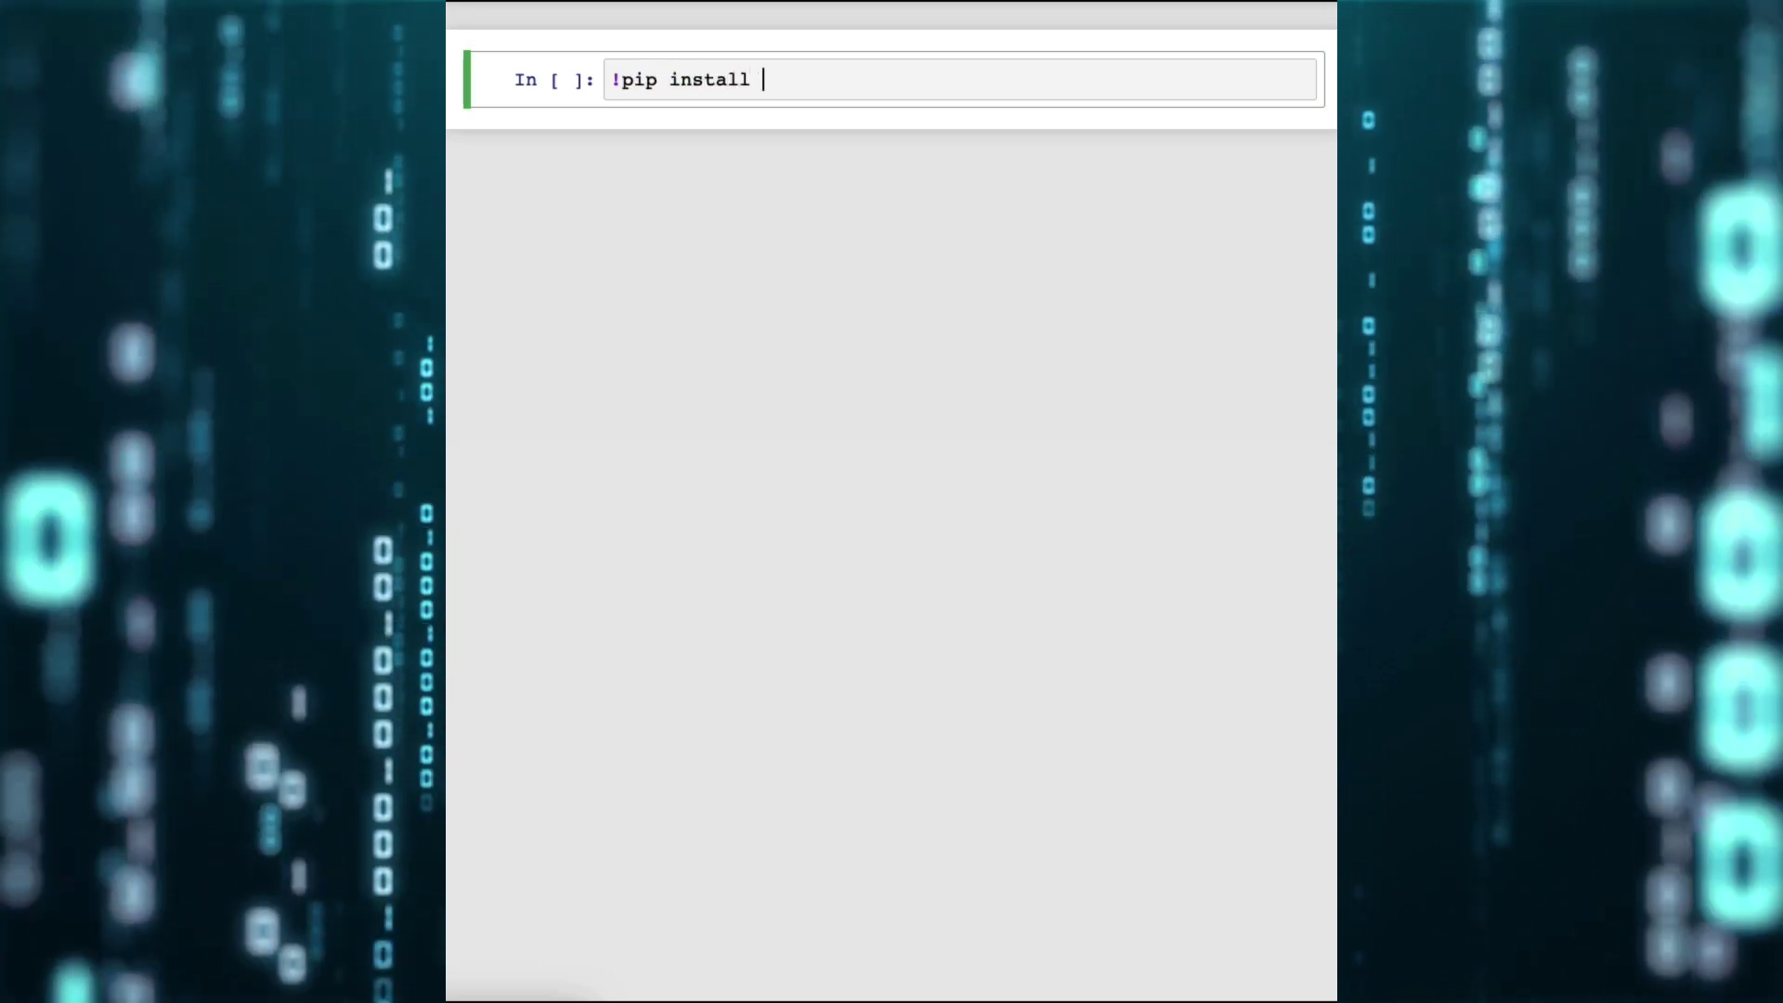
text(openai)
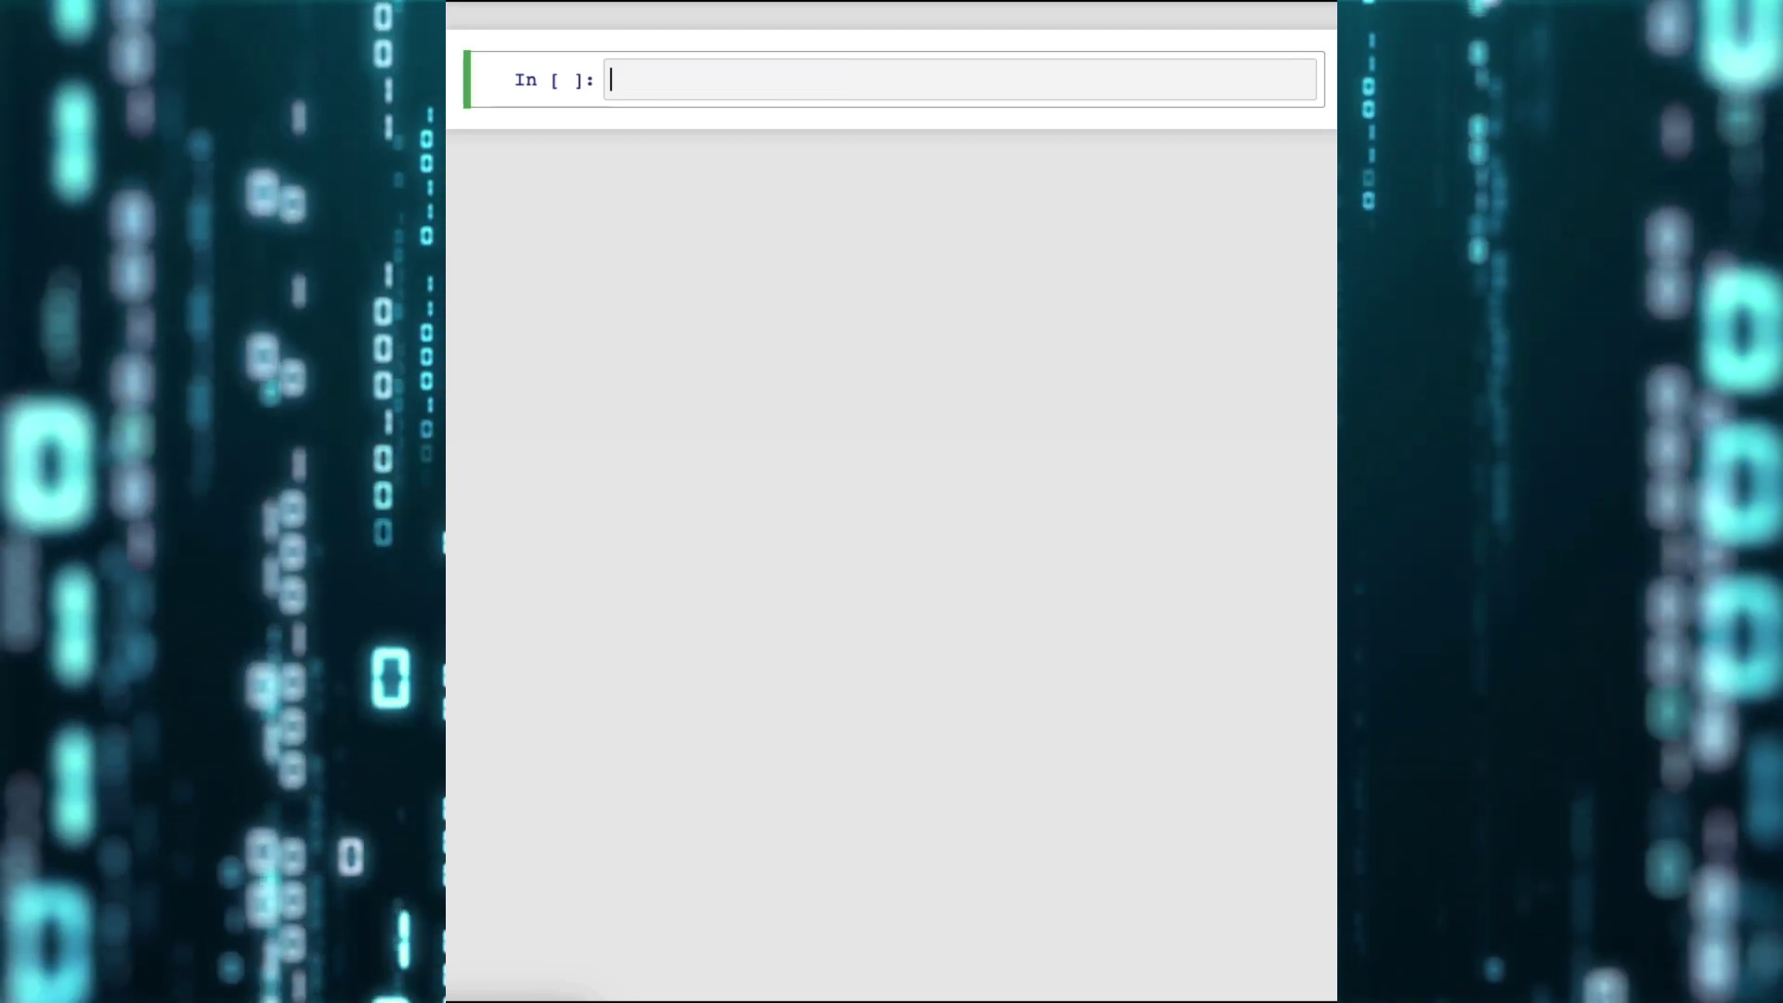
text(import openai)
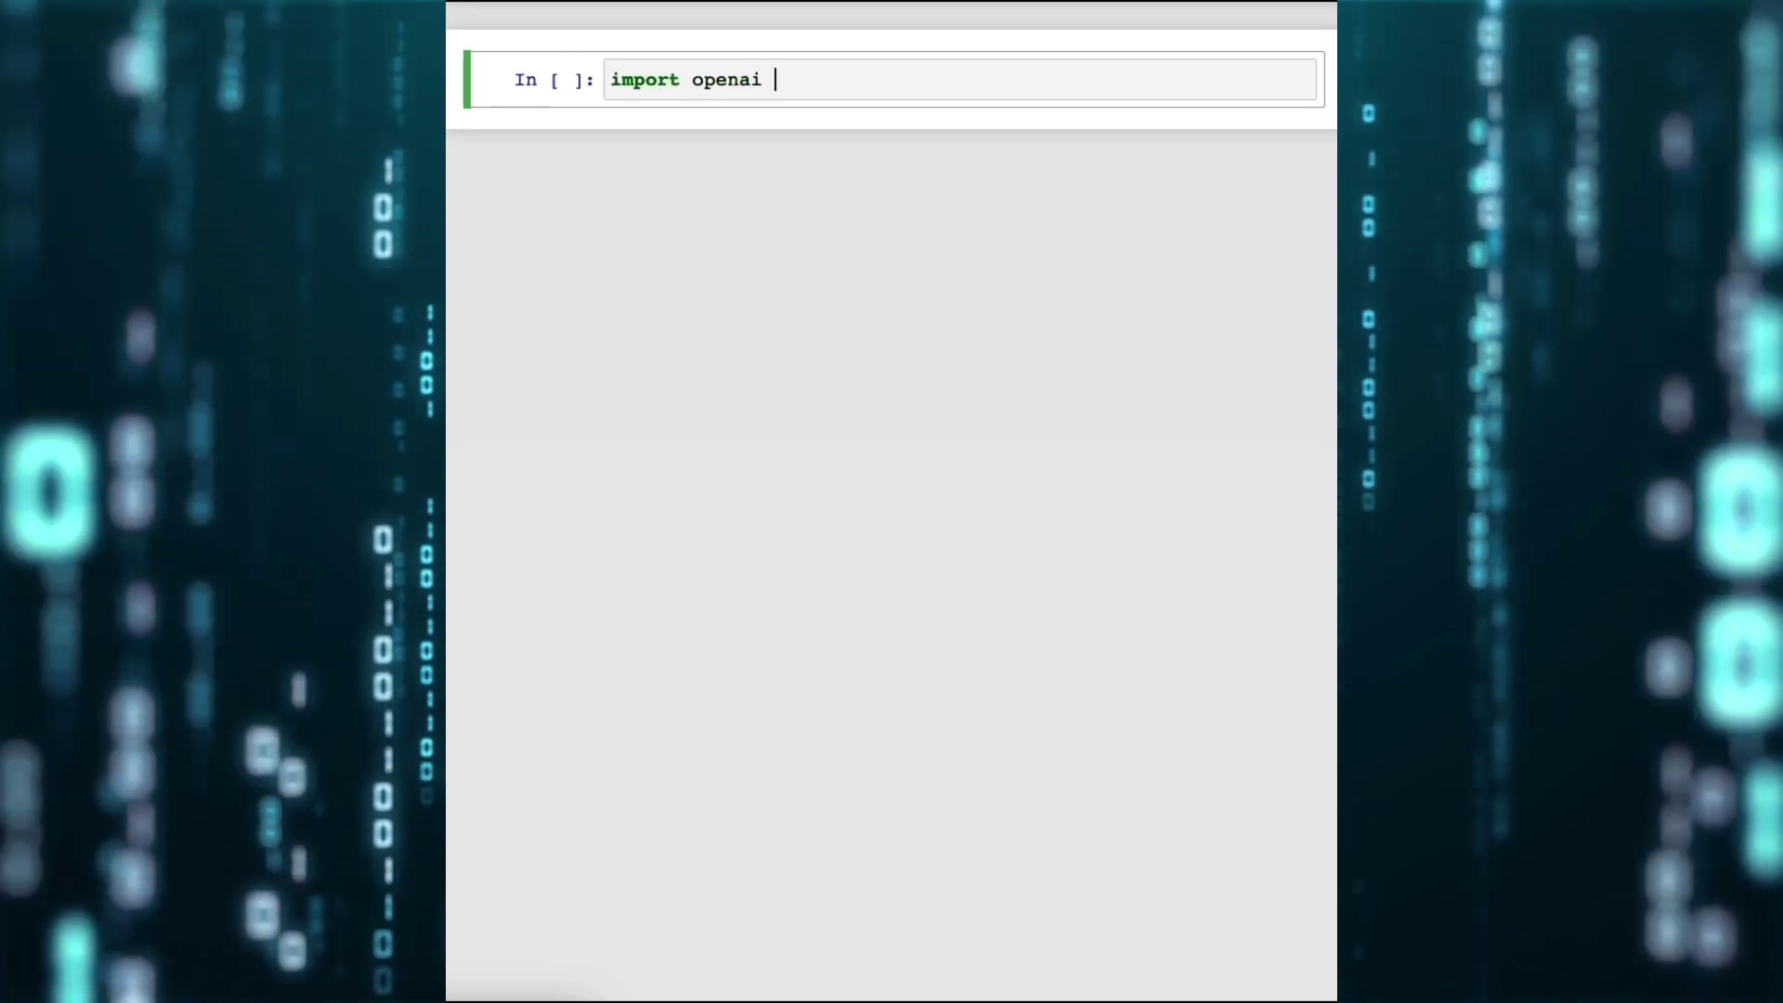
Step: Write the import openai and api_key lines in the first cell, then select all its code
key(Return)
text(op)
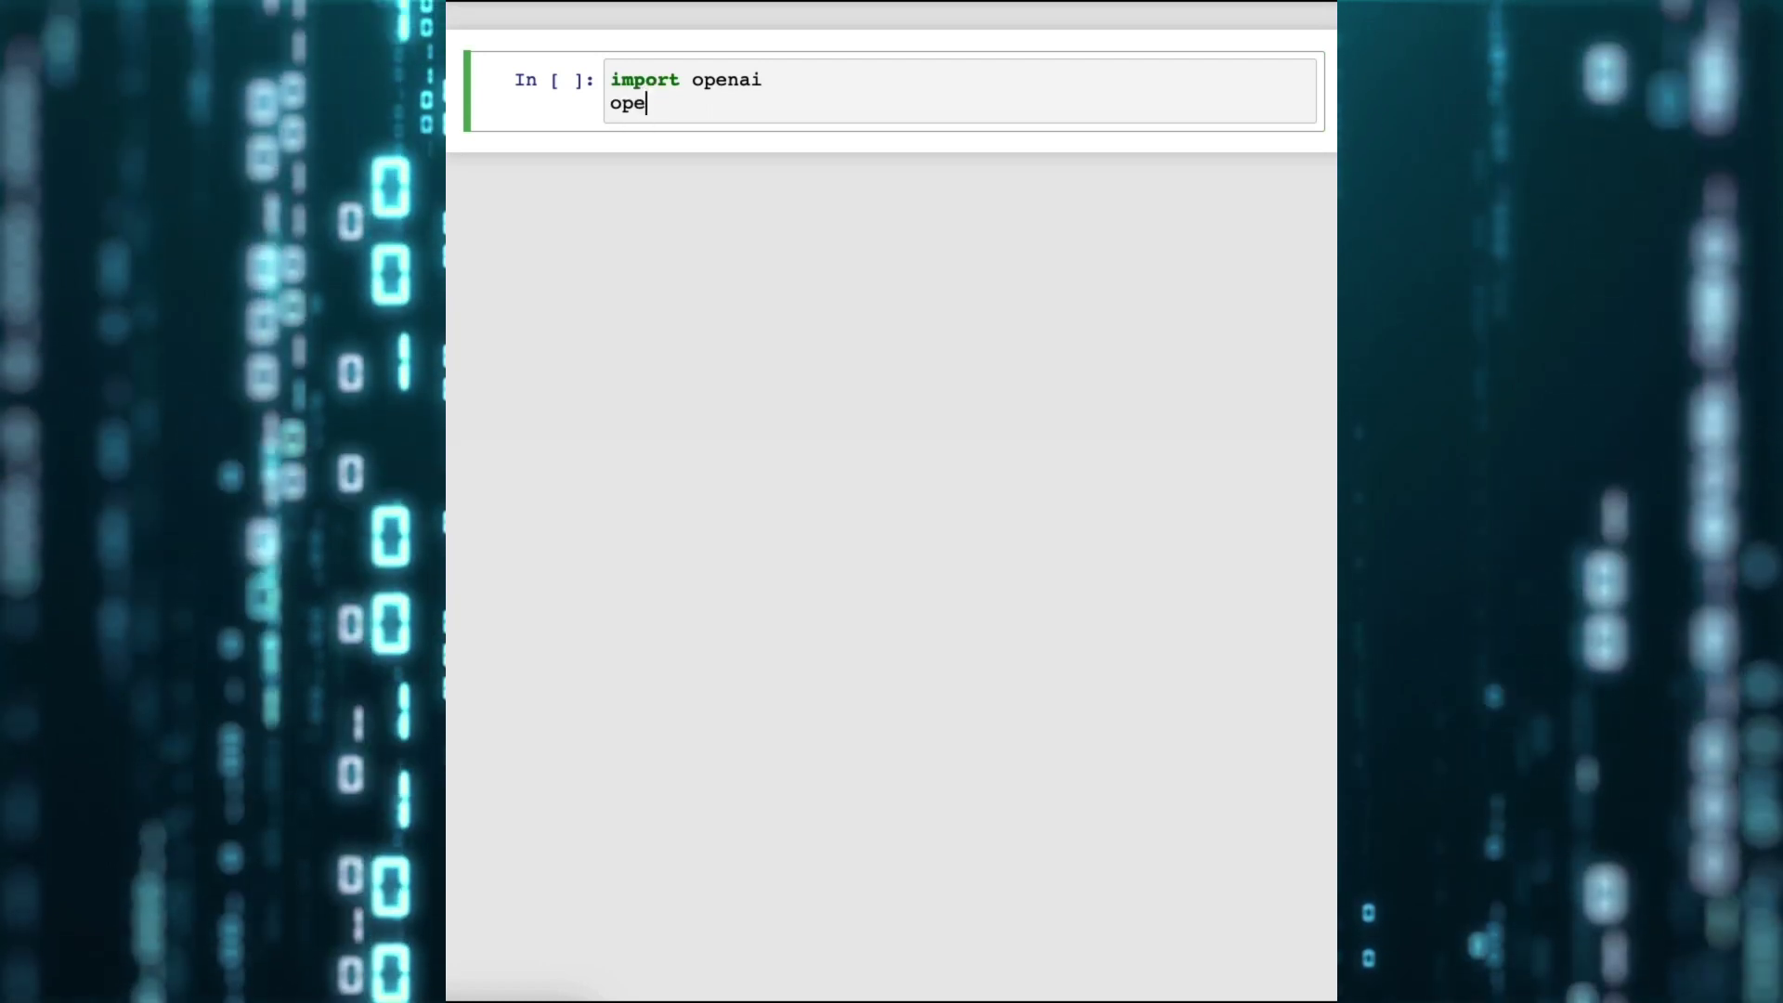
key(BackSpace)
key(BackSpace)
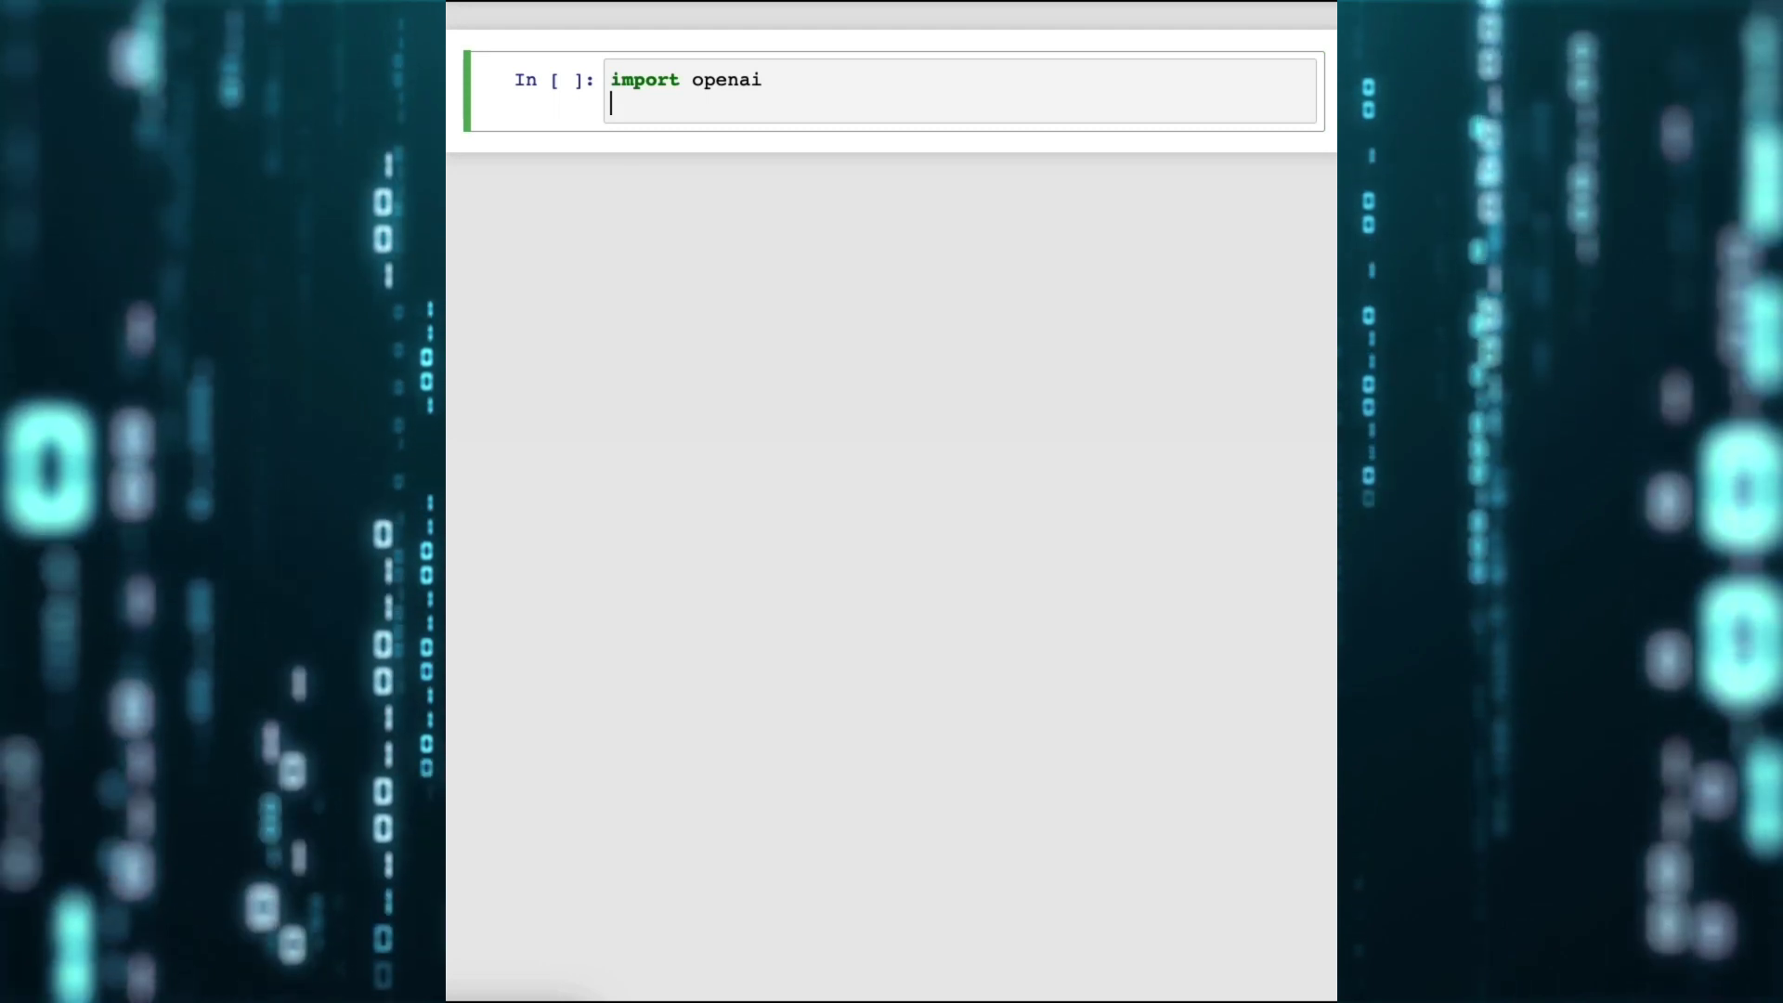
text(ope)
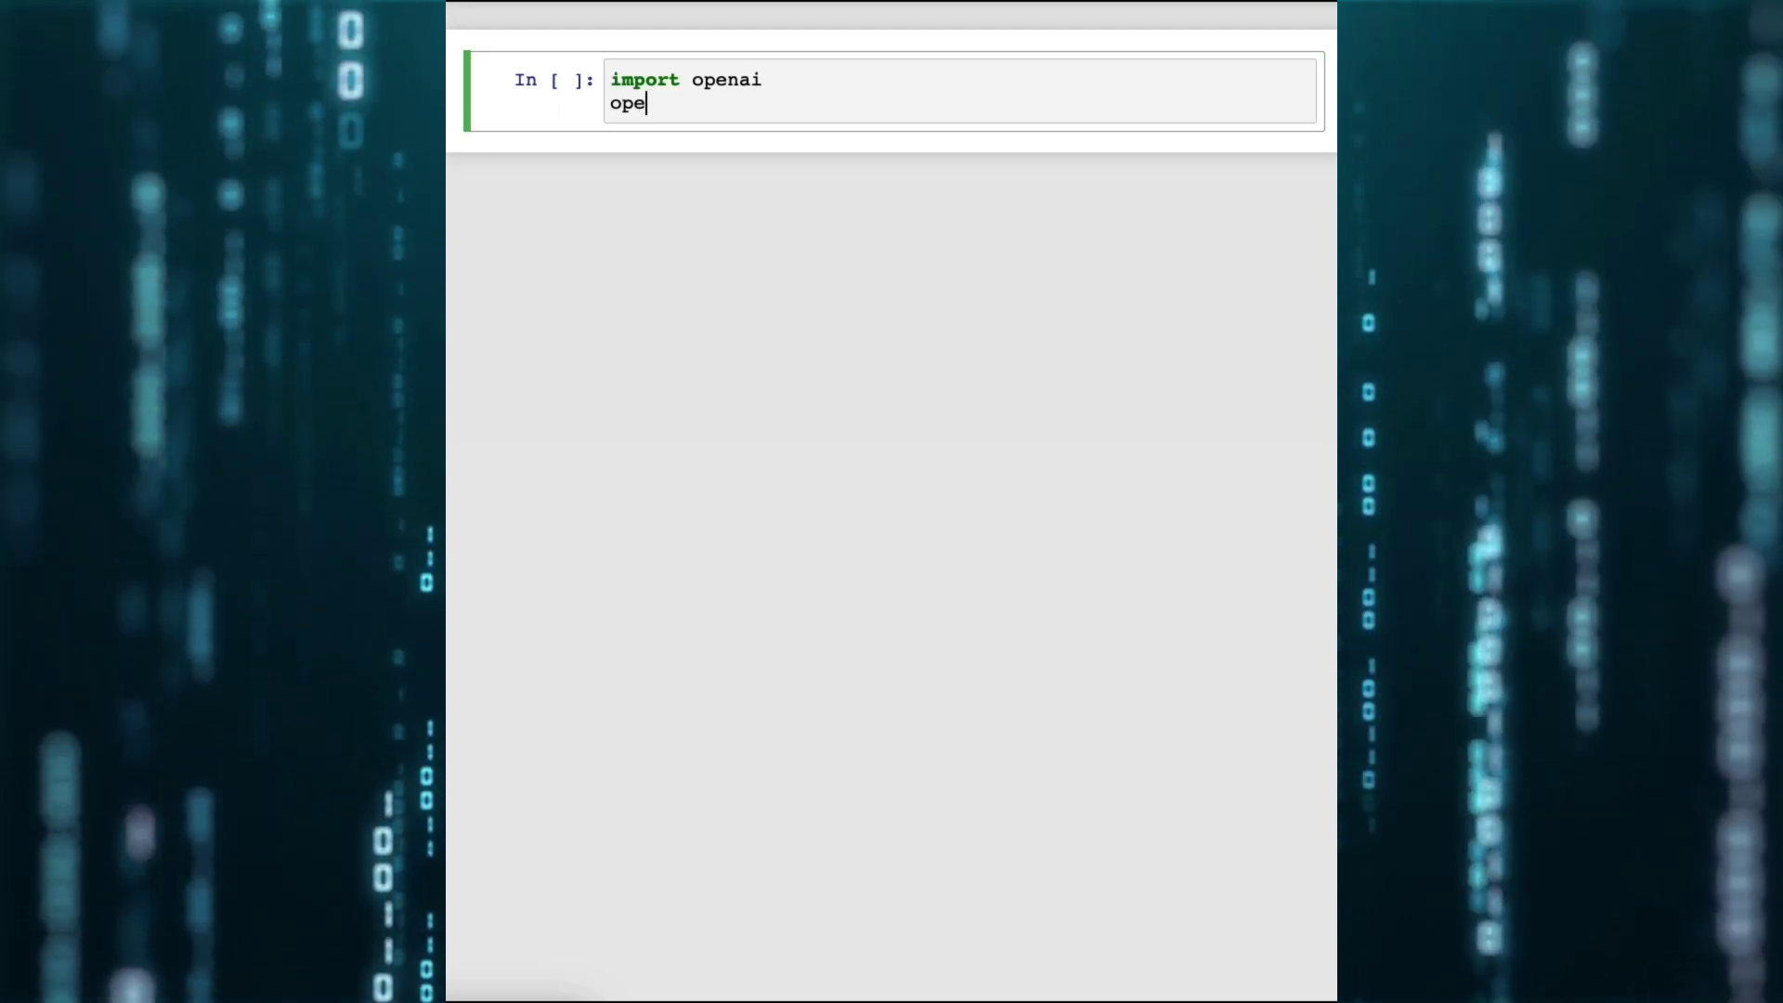
text(nai.api_key = "sk-)
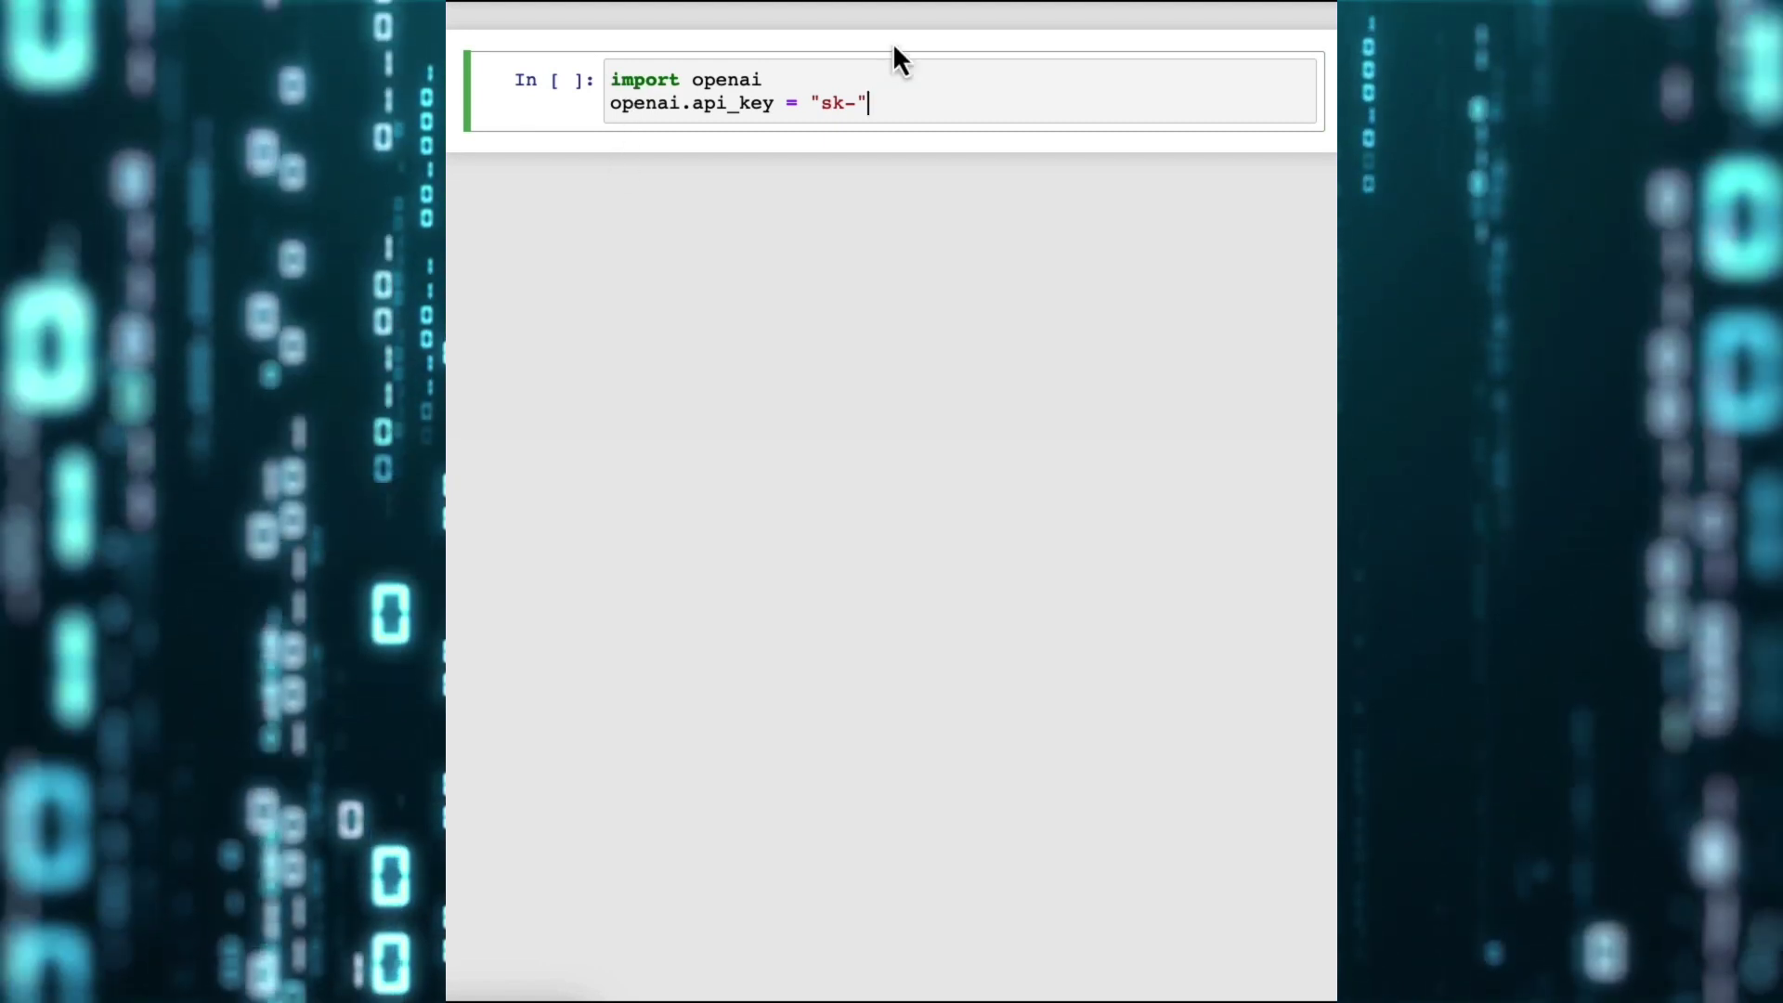
drag(878, 107, 474, 48)
key(BackSpace)
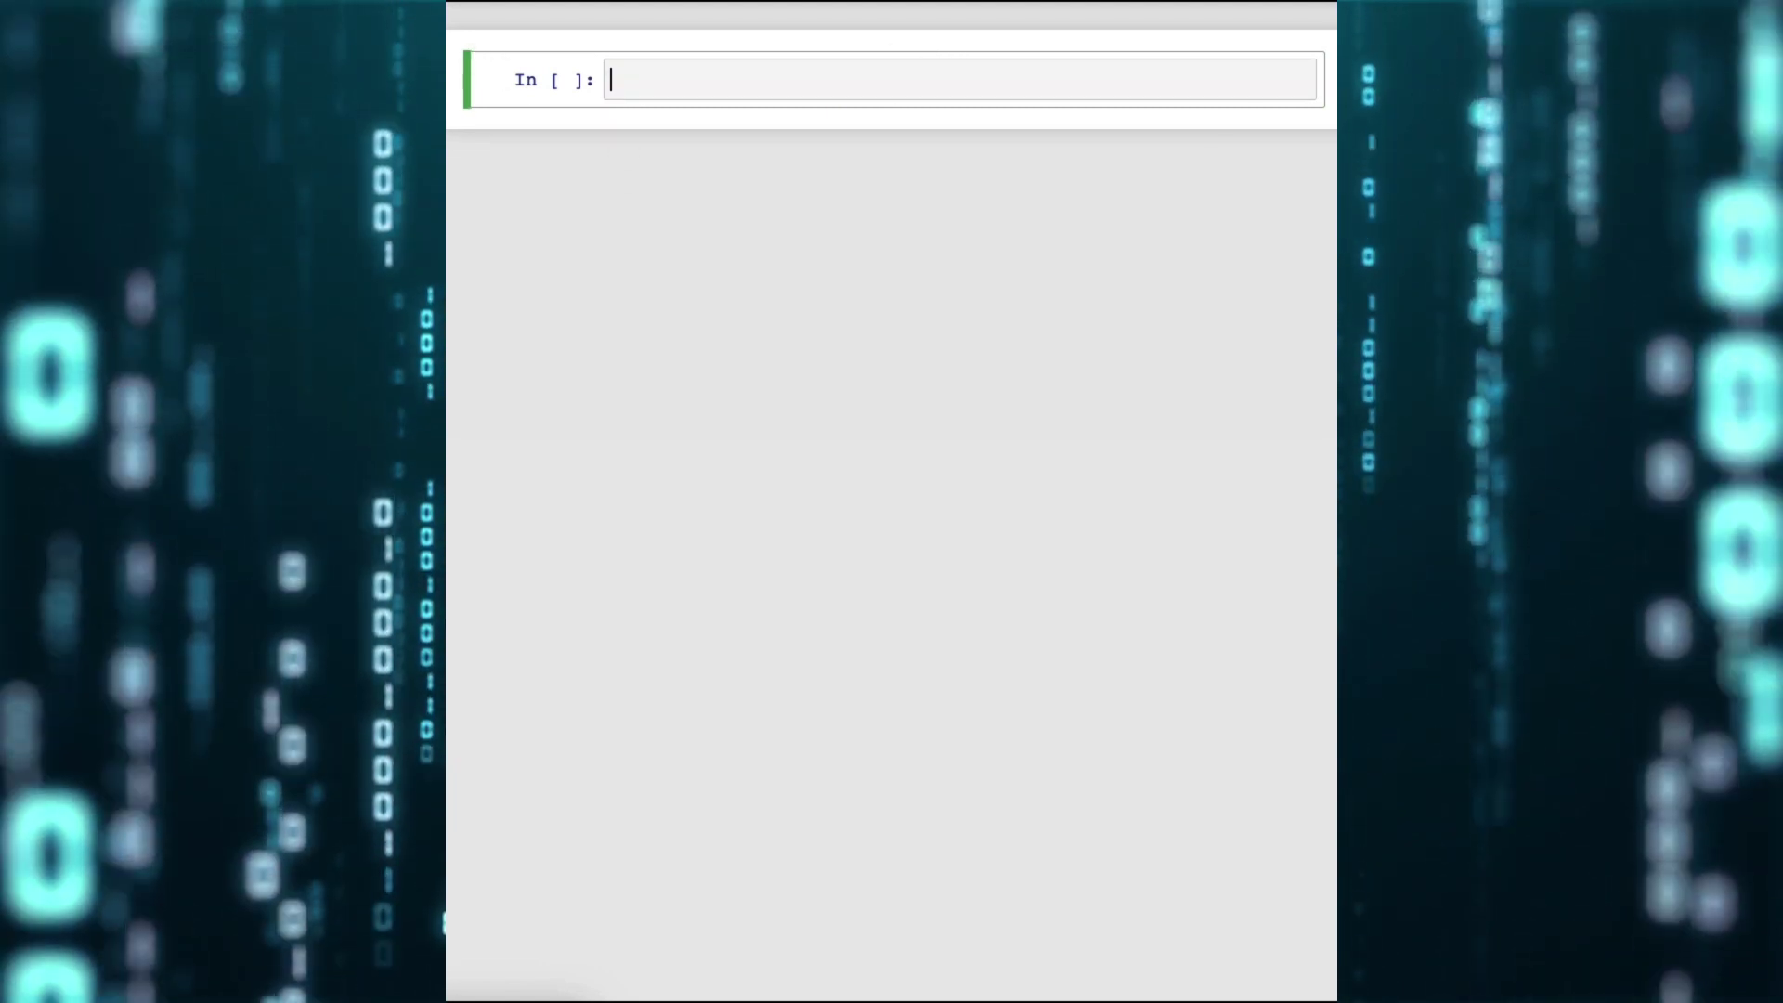
key(ctrl+z)
key(Escape)
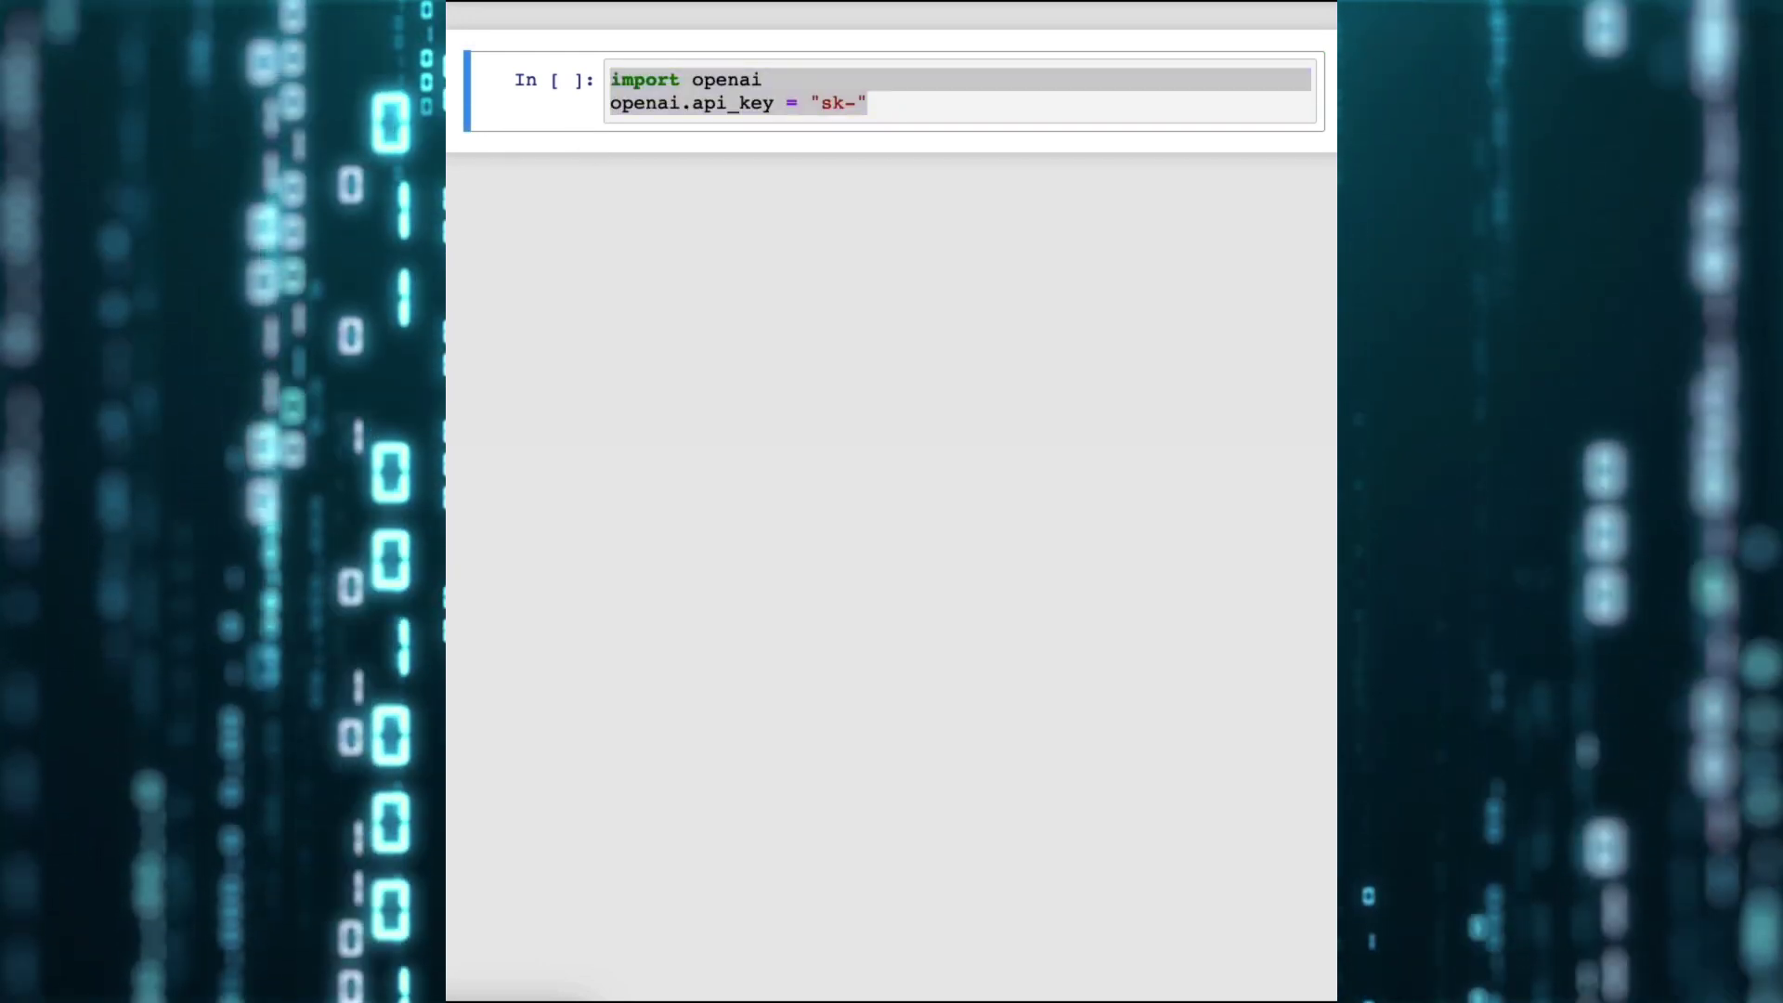
click(876, 99)
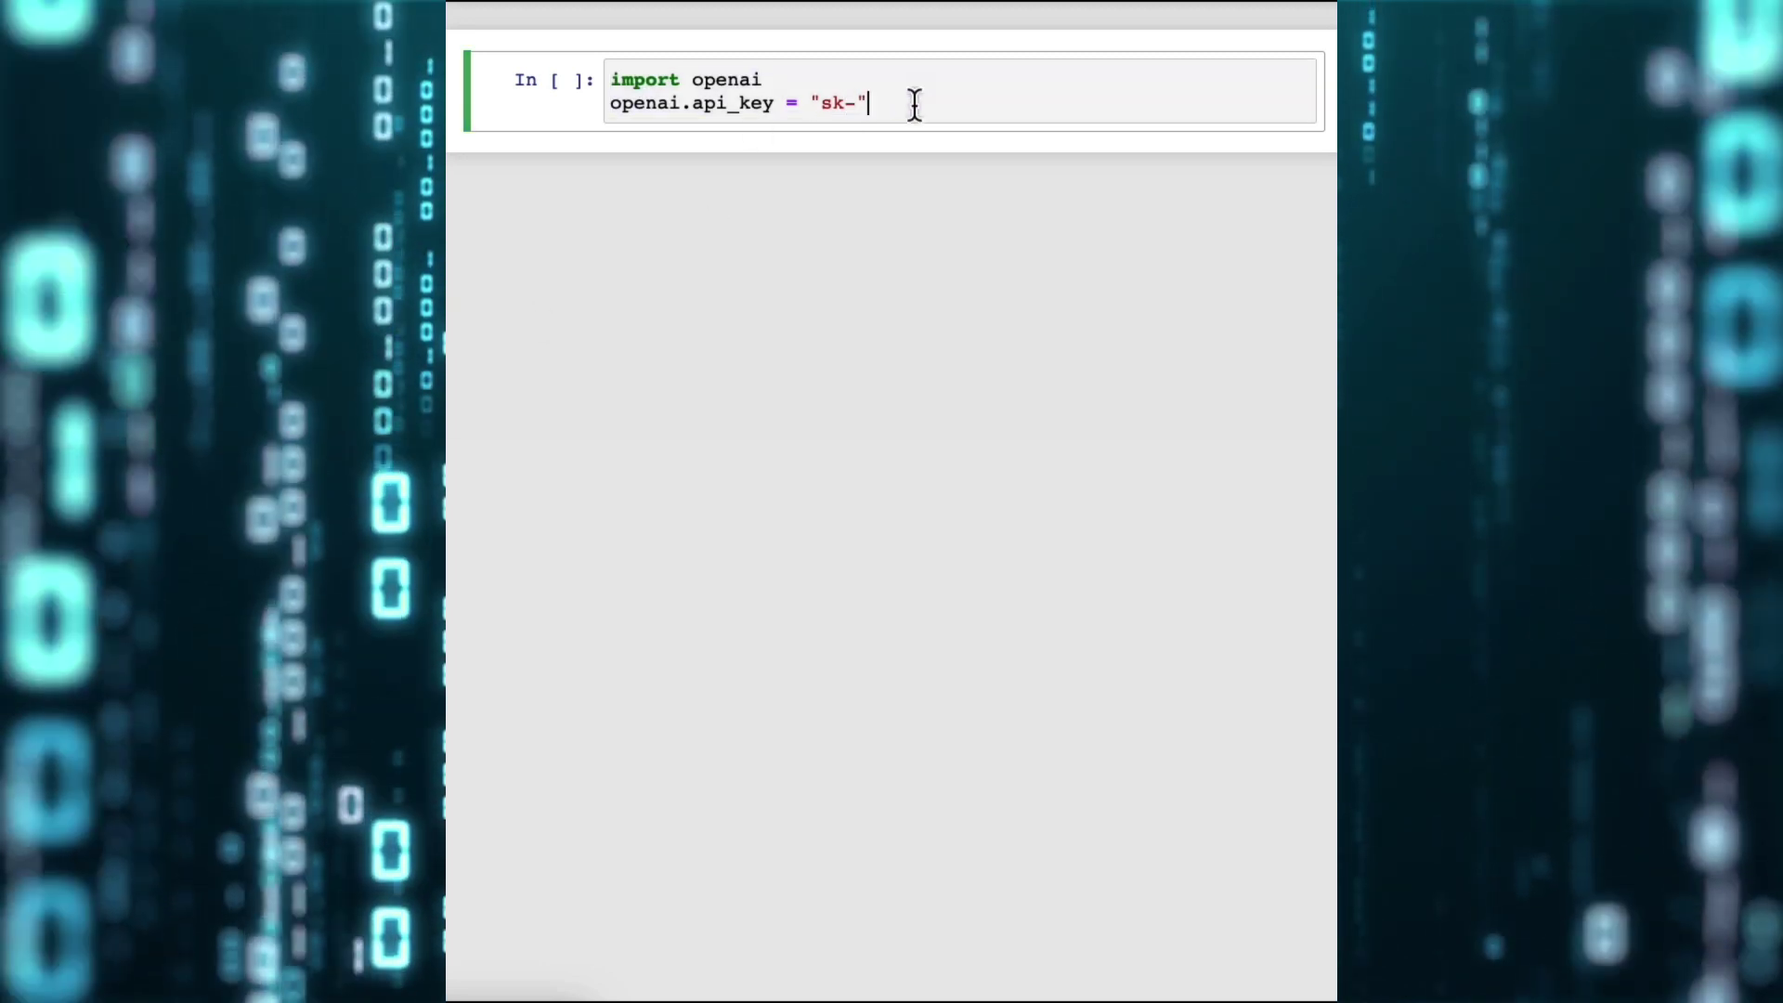
drag(877, 99, 544, 47)
Step: Replace the selected lines with the pasted dotenv setup block
key(ctrl+v)
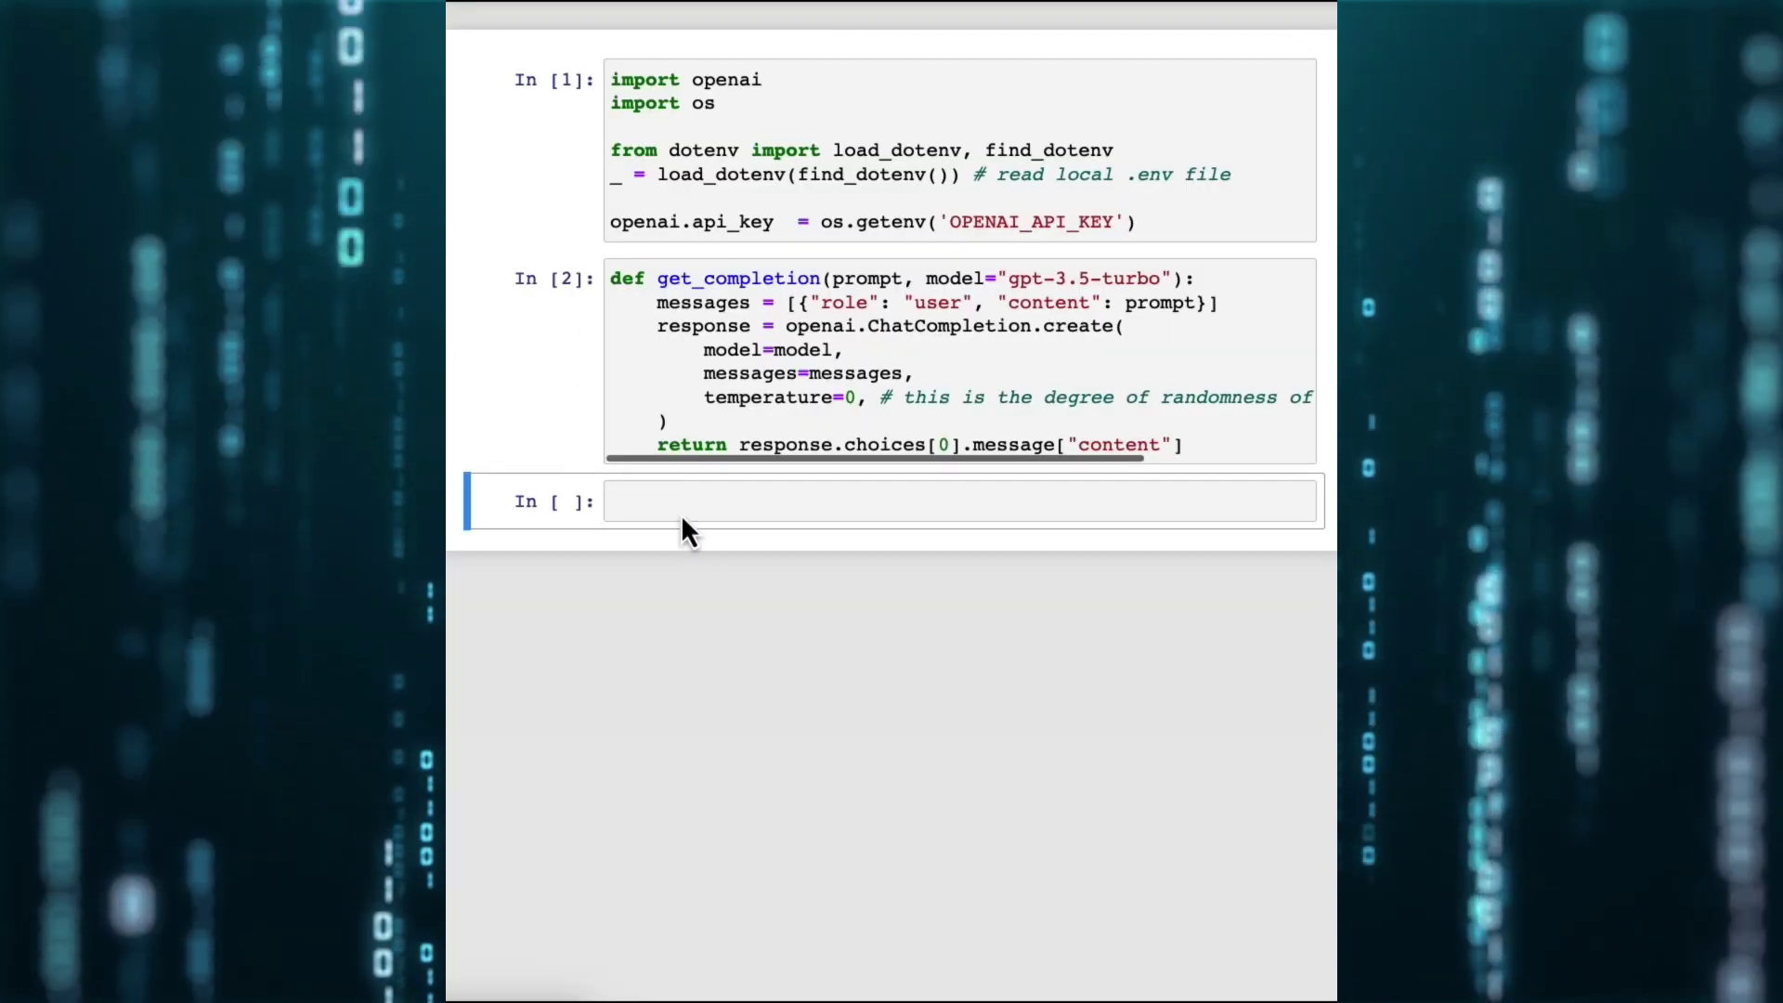
Step: Paste the summarization example into the empty cell and highlight the backtick delimiters around {text}
click(679, 512)
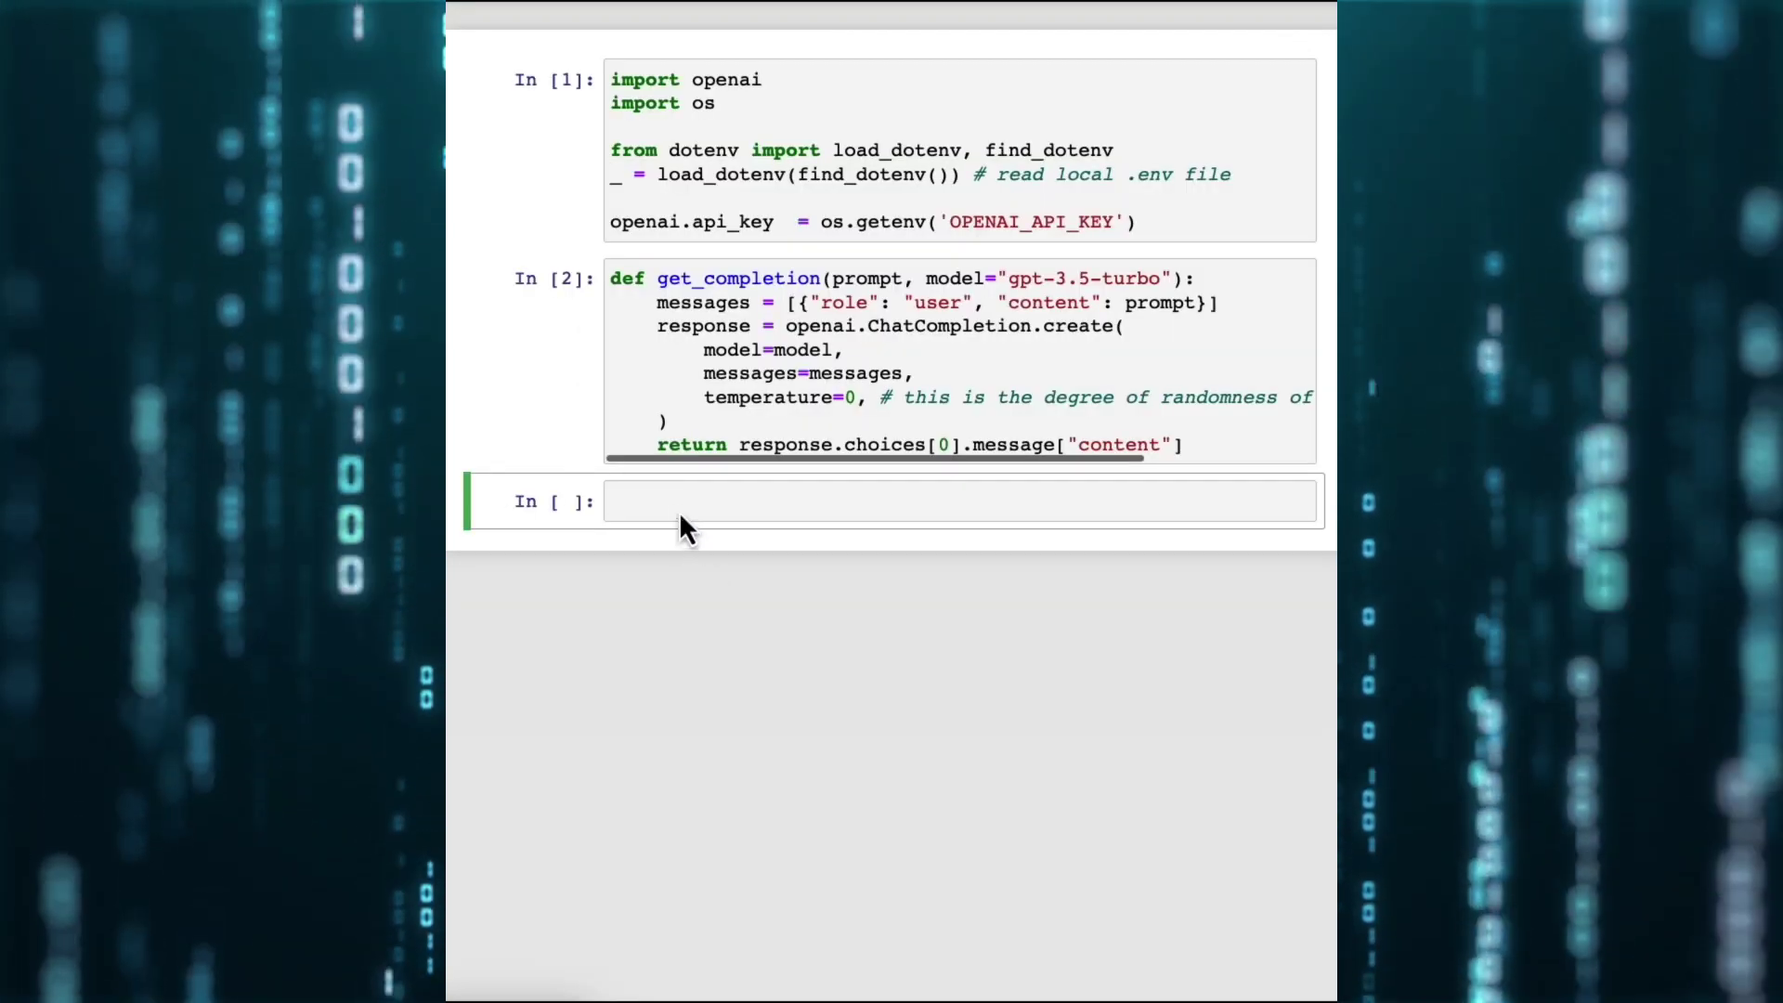
text(text = f""" You should express what you want a model to do by \ providing instructions that are as clear and \ specific as you can possibly make them. \ This will guide the model towards the desired output, \ and reduce the chances of receiving irrelevant \ or incorrect responses. Don't confuse writing a \ clear prompt with writing a short prompt. \ In many cases, longer prompts provide more clarity \ and context for the model, which can lead to \ more detailed and relevant outputs. """ prompt = f""" Summarize the text delimited by triple backticks \ into a single sentence. ```{text}``` """ response = get_completion(prompt) print(response))
scroll(715, 655, down, 1)
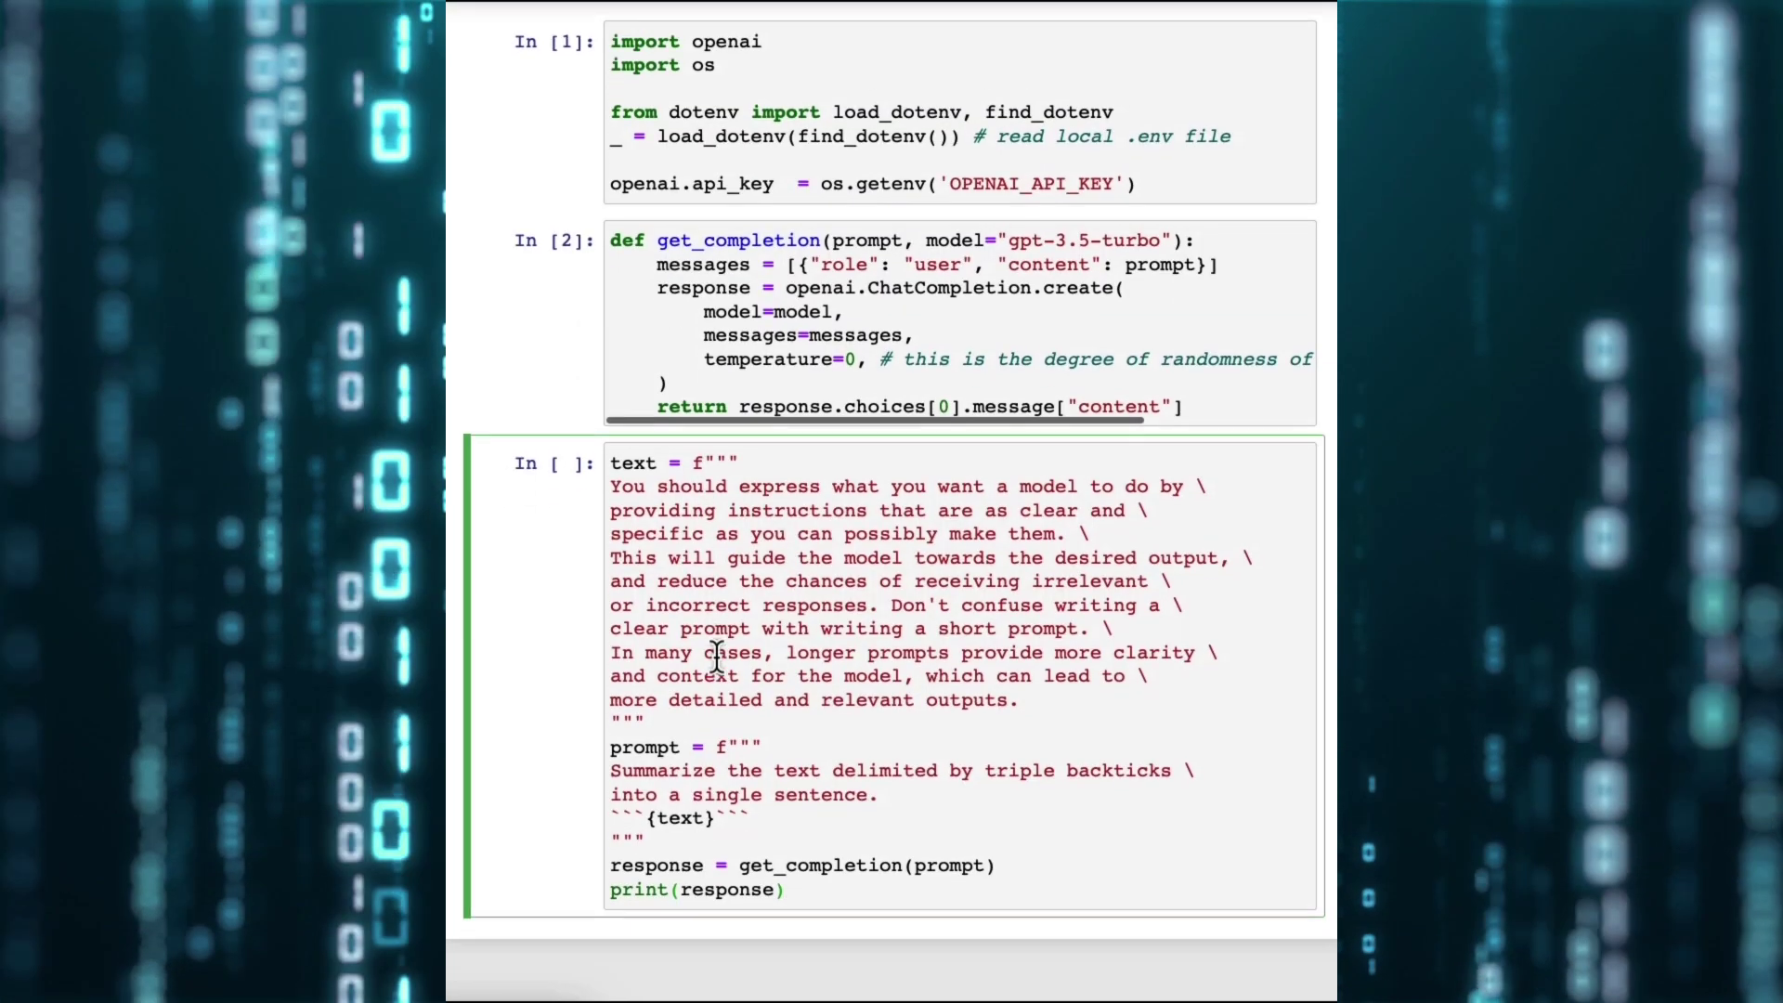
scroll(715, 655, down, 1)
scroll(722, 649, down, 1)
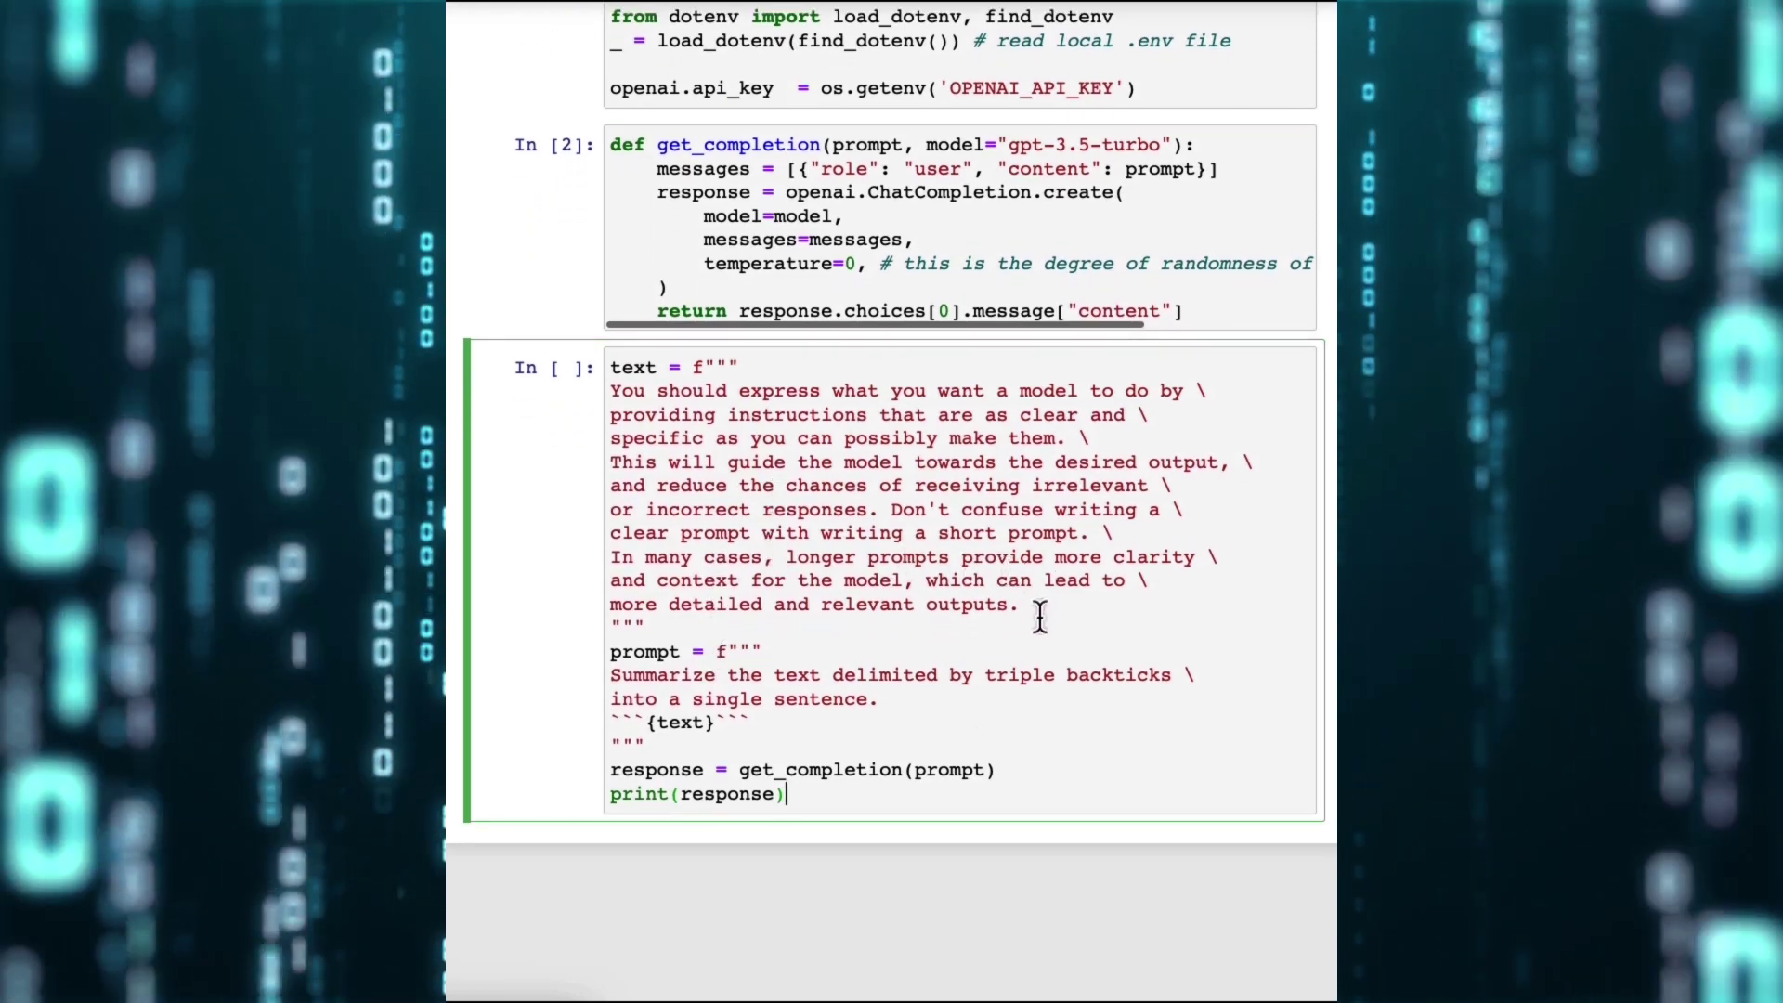
scroll(998, 715, up, 1)
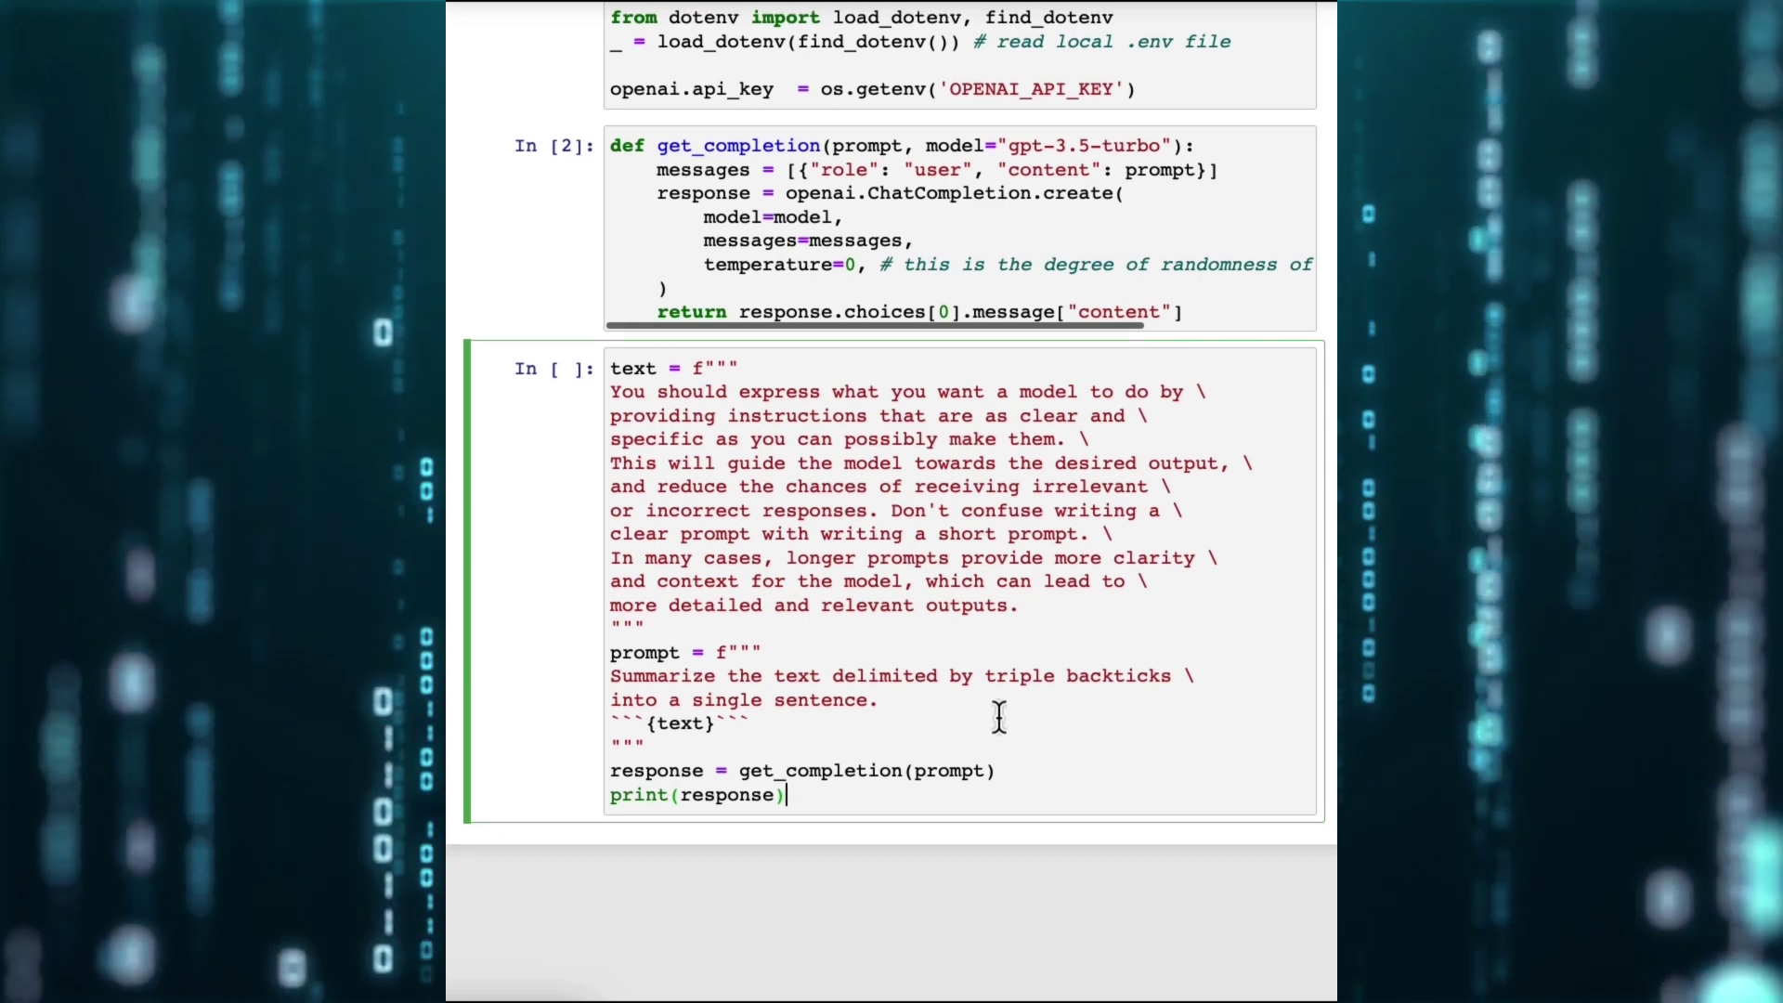
scroll(998, 714, down, 1)
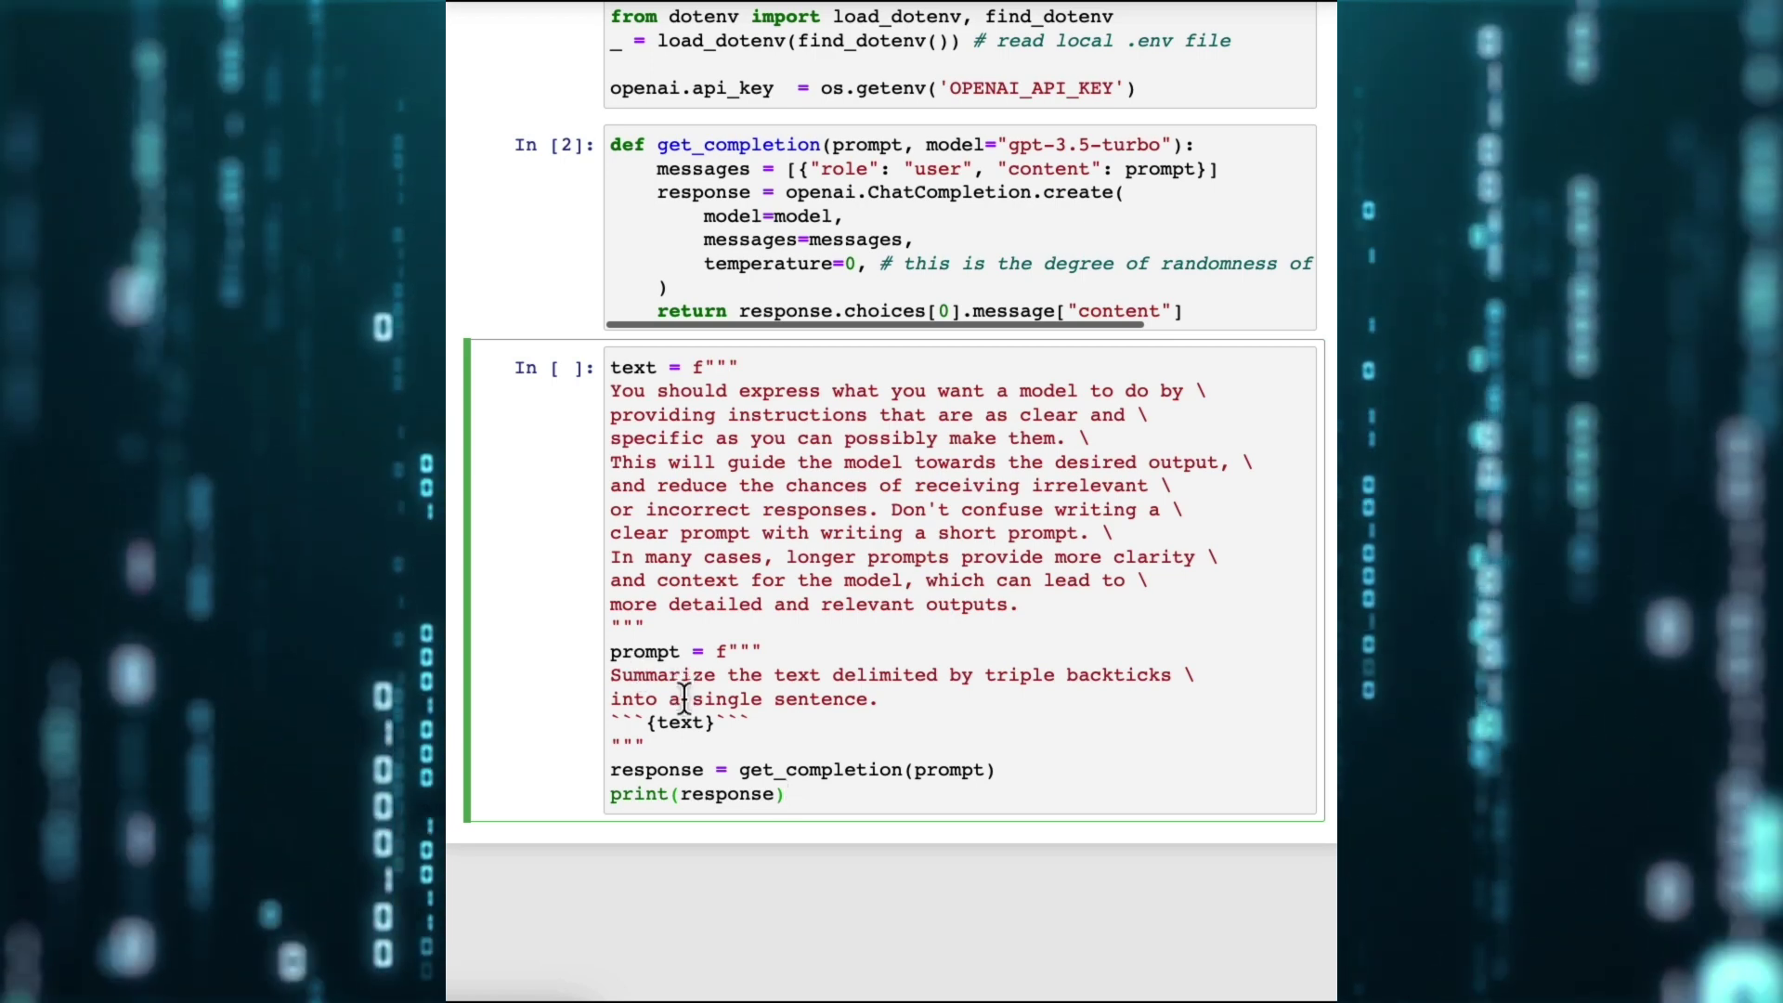
drag(585, 726, 646, 725)
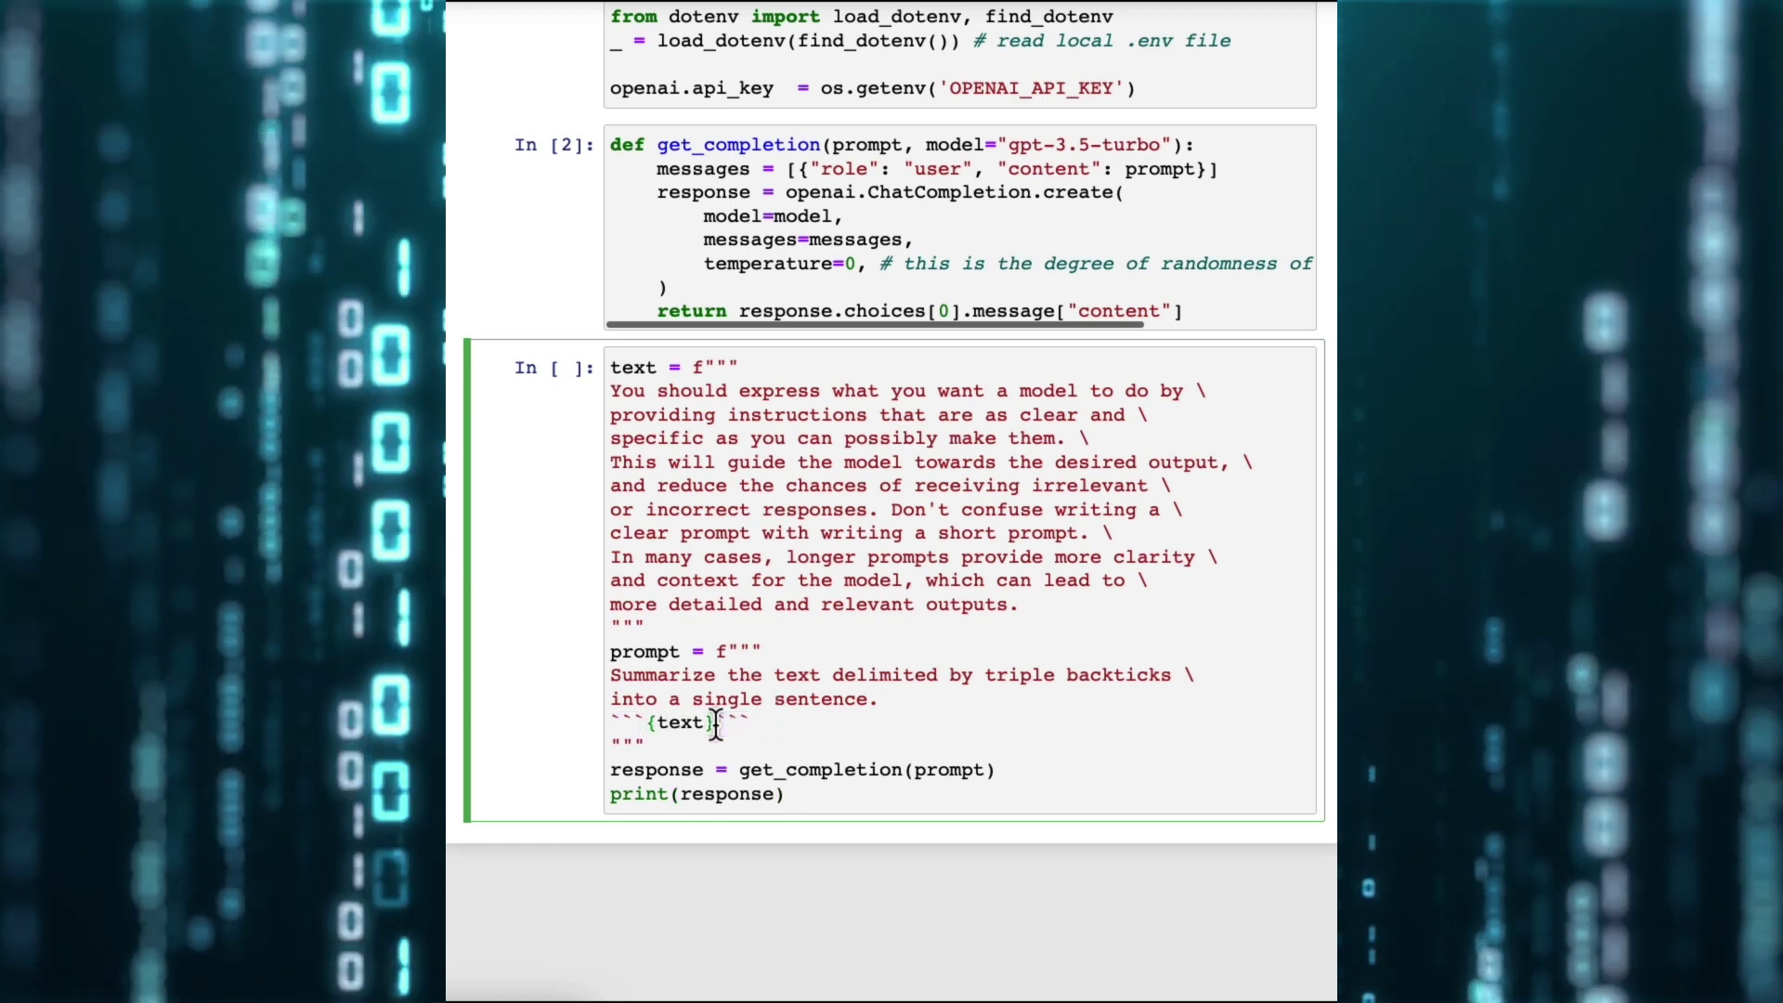
drag(715, 725, 647, 724)
click(669, 746)
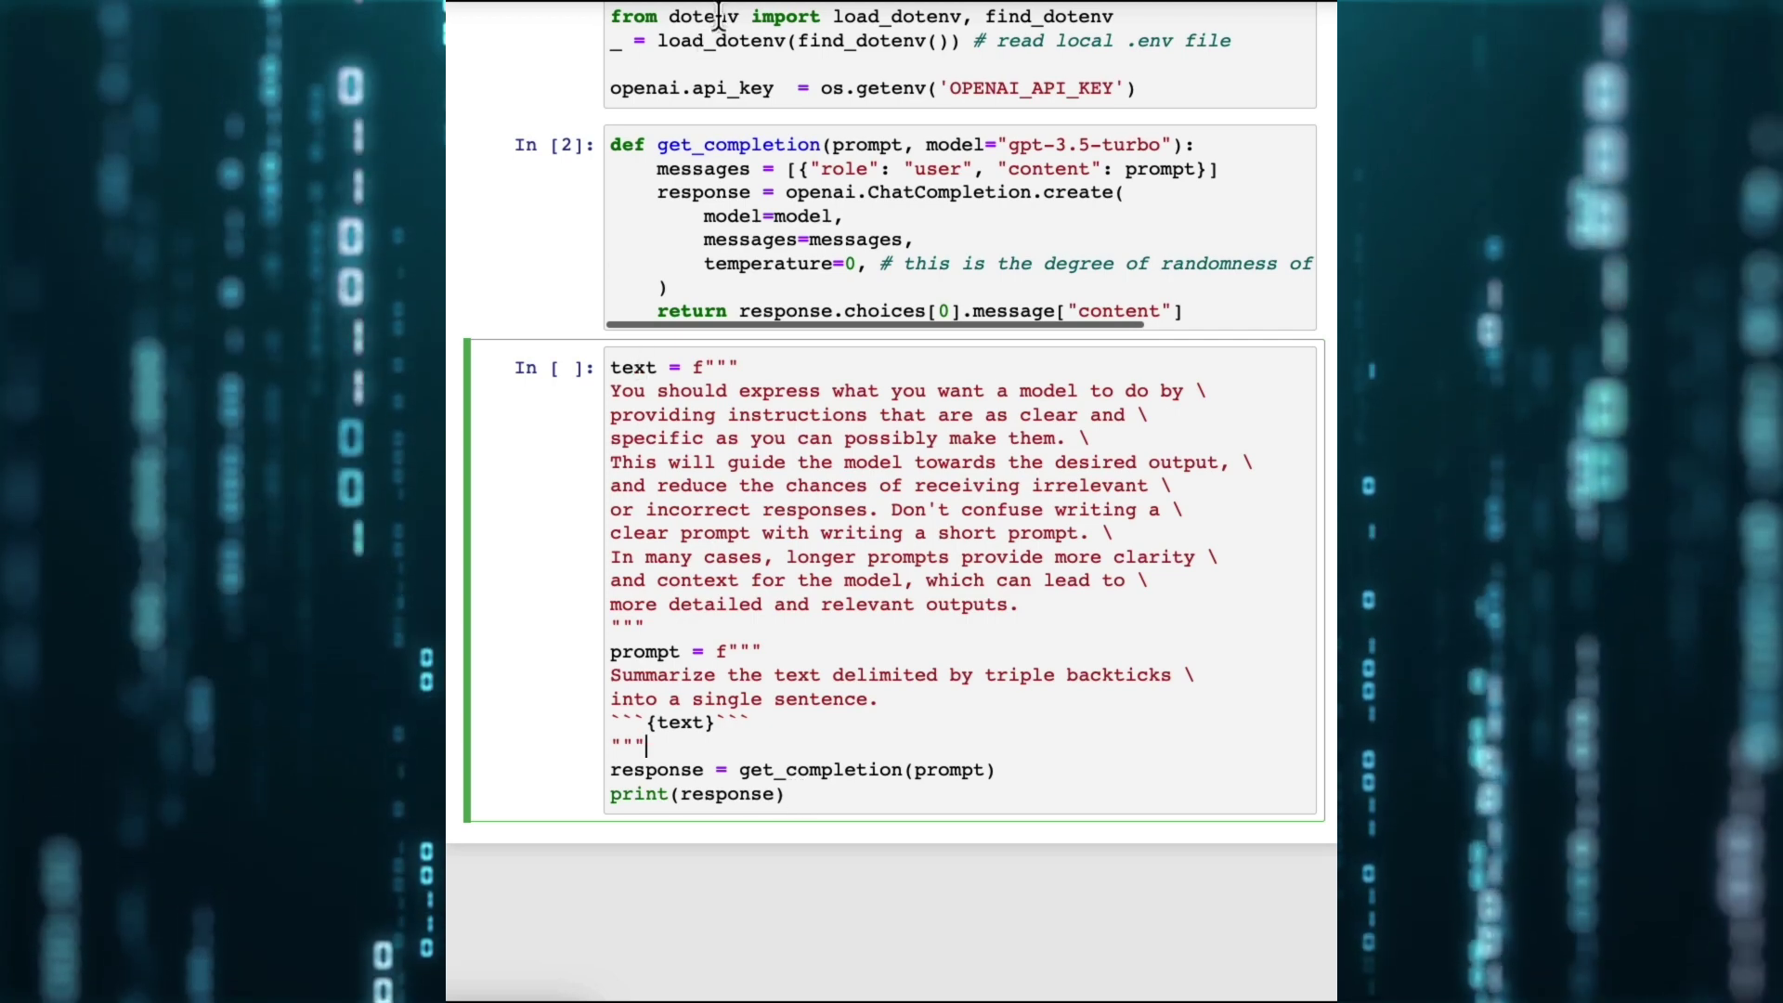
Step: Run the summarization cell for a one-sentence summary and highlight the closing backticks
key(shift+Return)
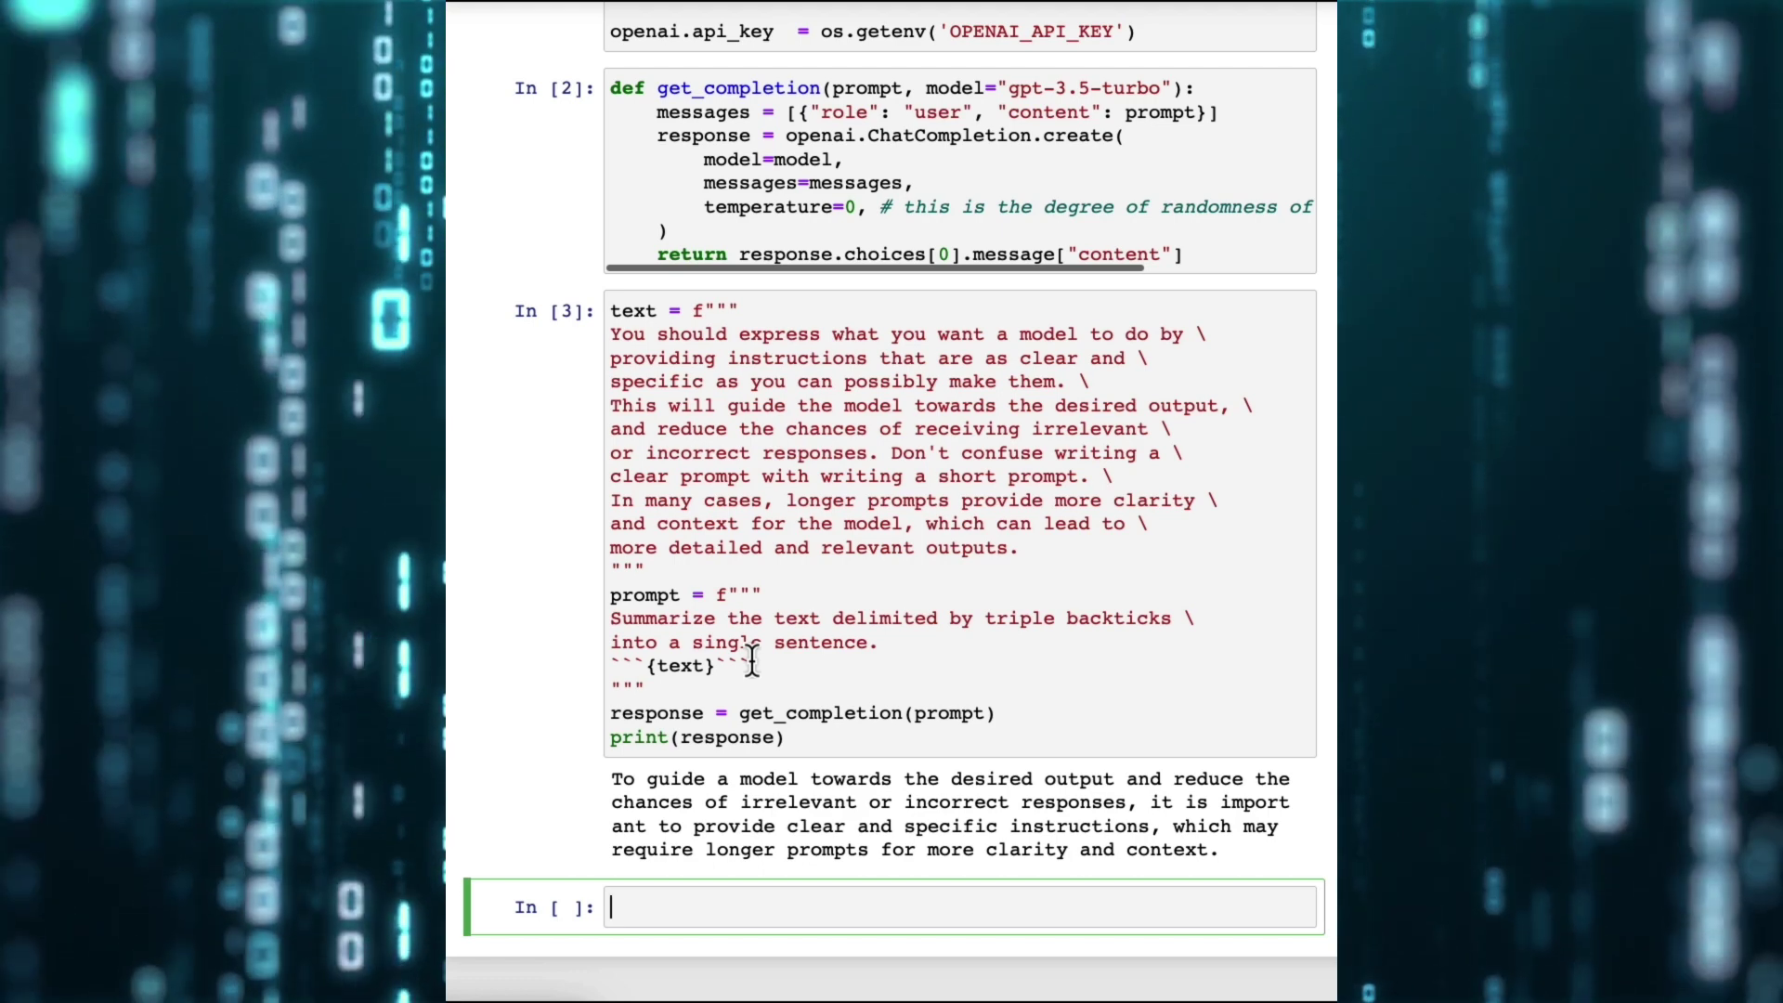
double_click(750, 666)
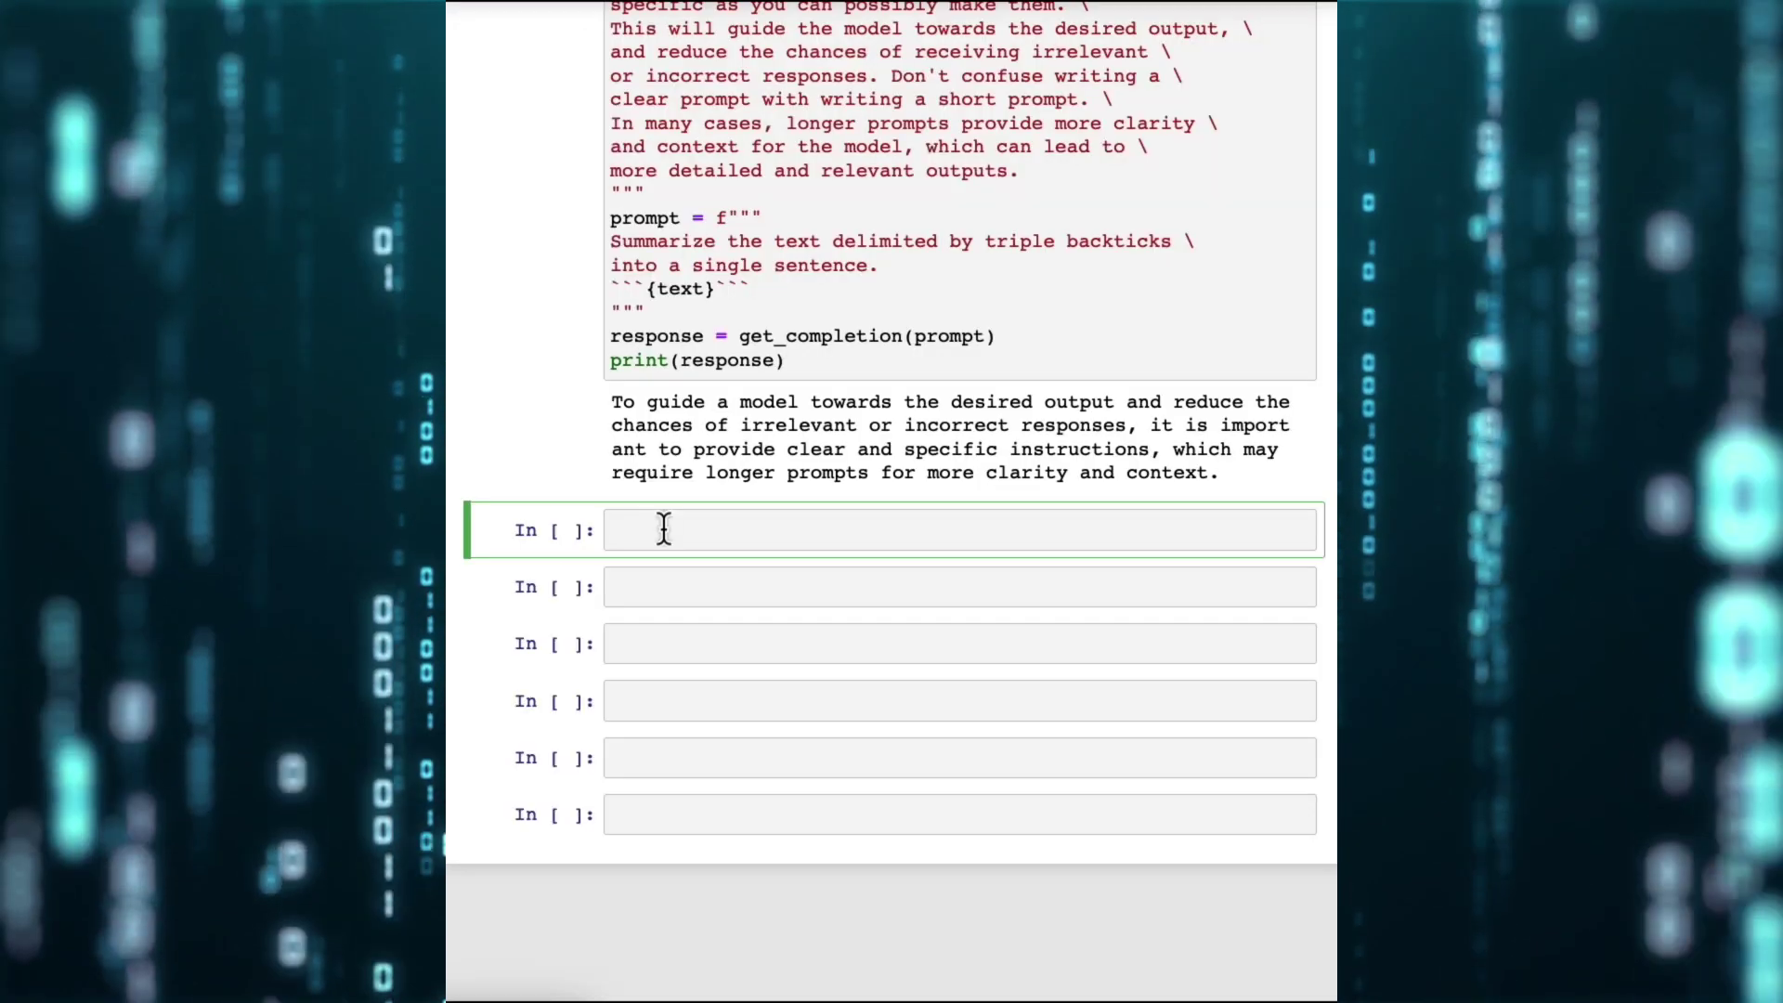
Step: Paste and run the book-titles prompt, printing three books with id, title, author, genre
text(prompt = f""" Generate a list of three made-up book titles along \ with their authors and genres. Provide them in JSON format with the following keys: book_id, title, author, genre. """ response = get_completion(prompt) print(response))
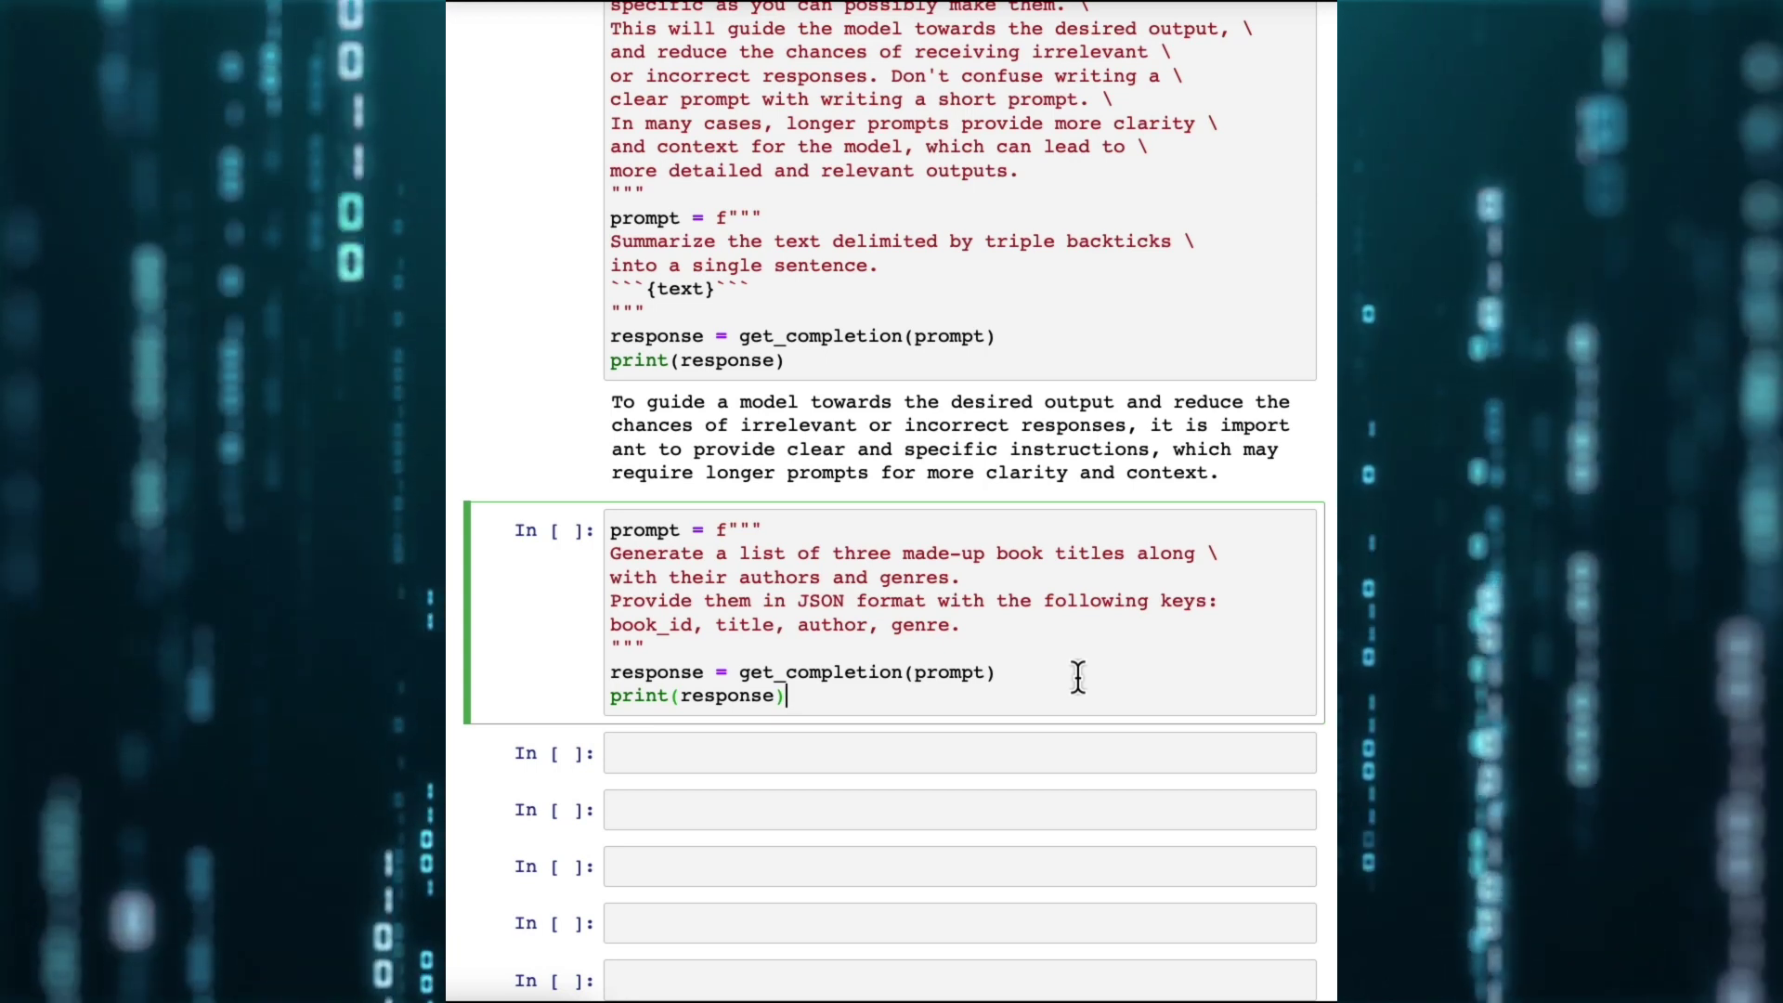
key(shift+Return)
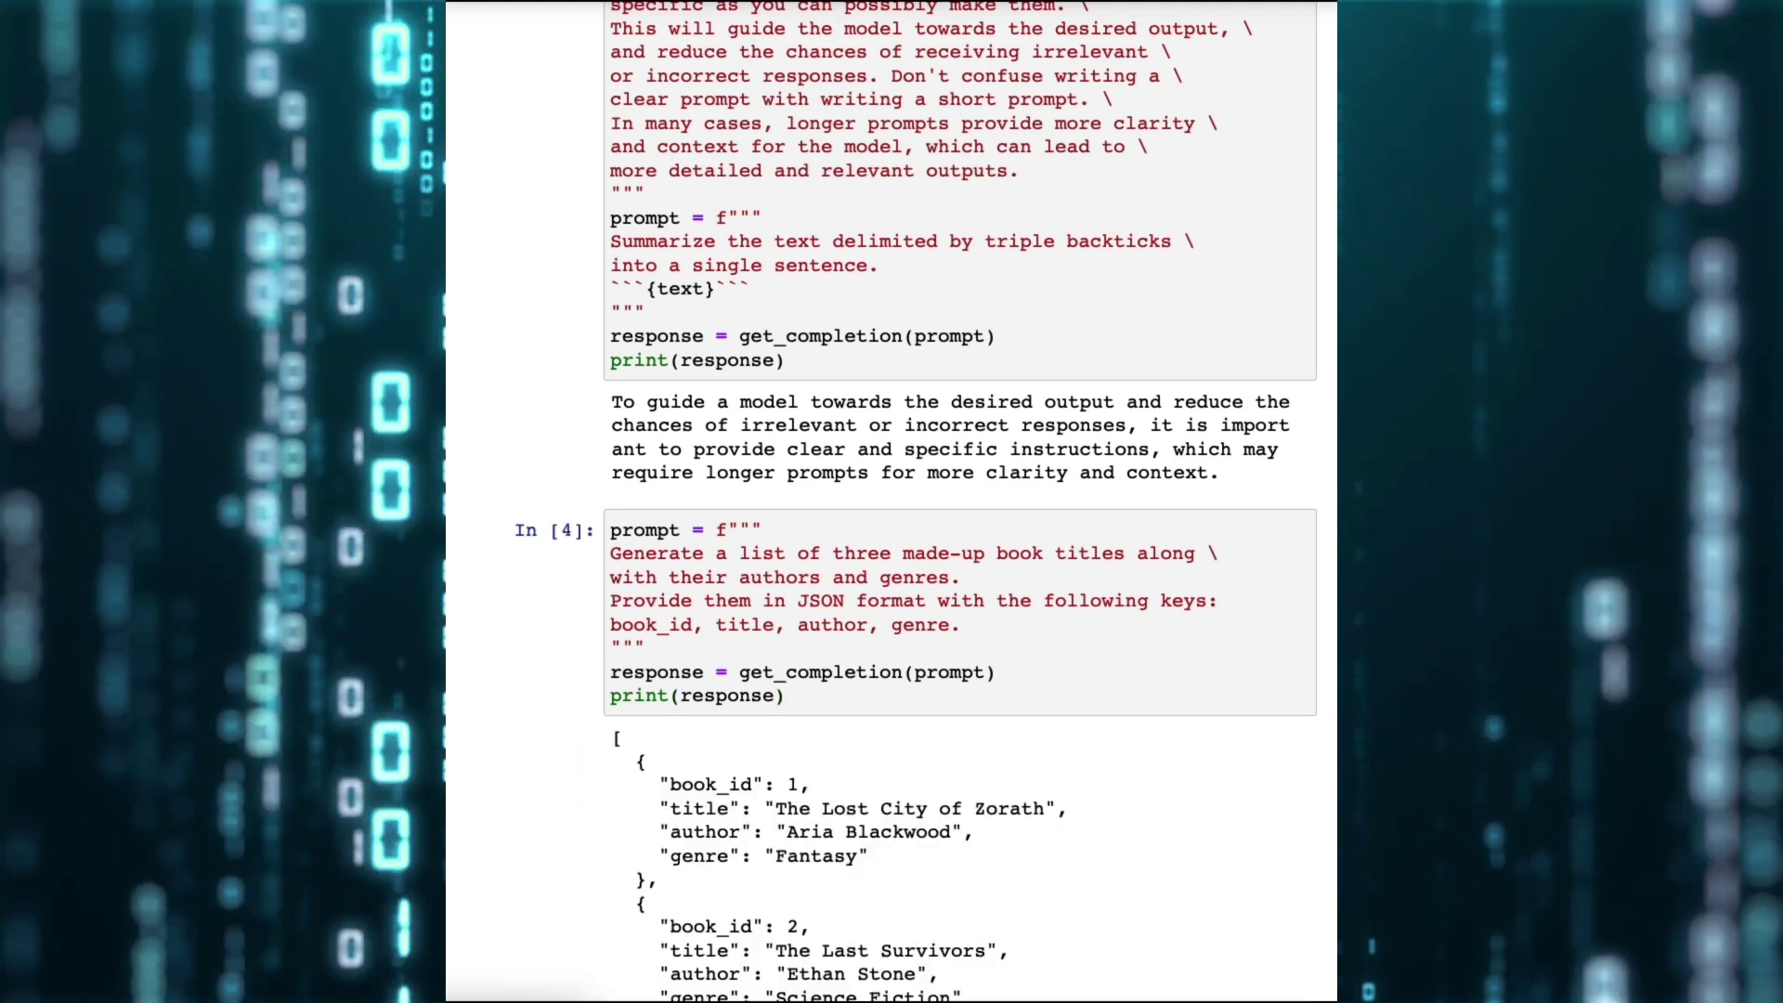
scroll(956, 957, up, 2)
scroll(957, 943, down, 3)
scroll(956, 946, down, 1)
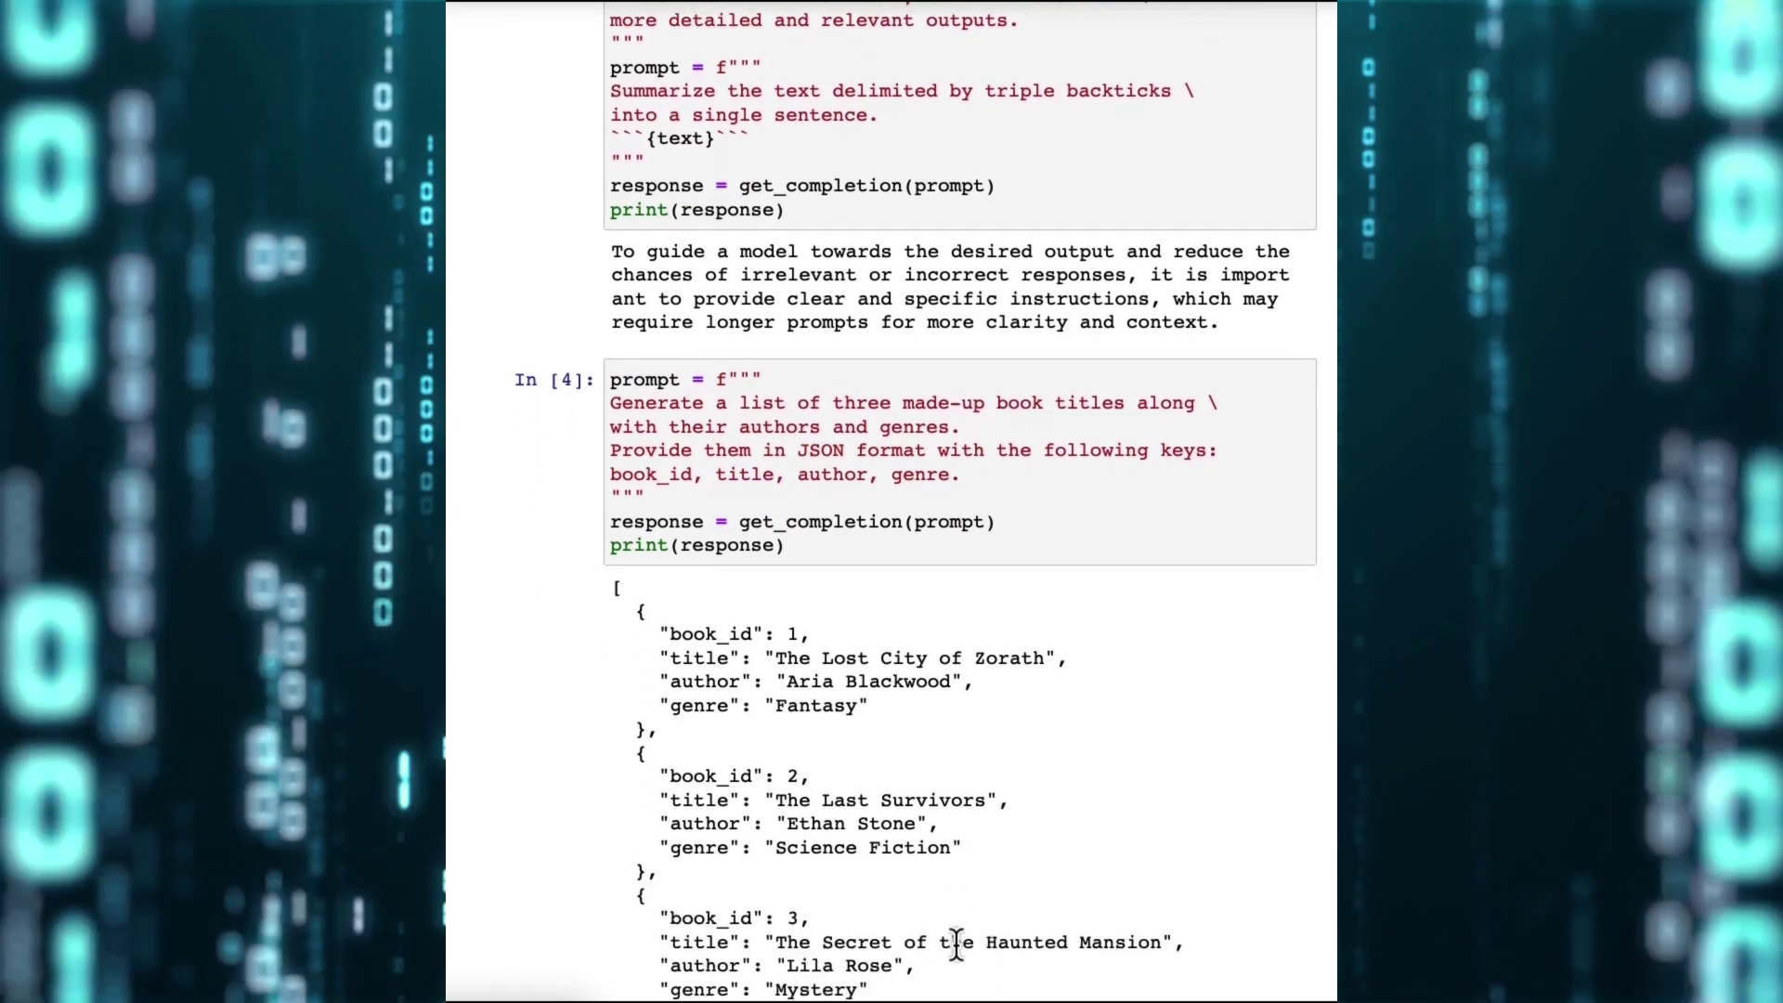
scroll(956, 947, down, 2)
scroll(956, 946, down, 1)
scroll(962, 919, down, 1)
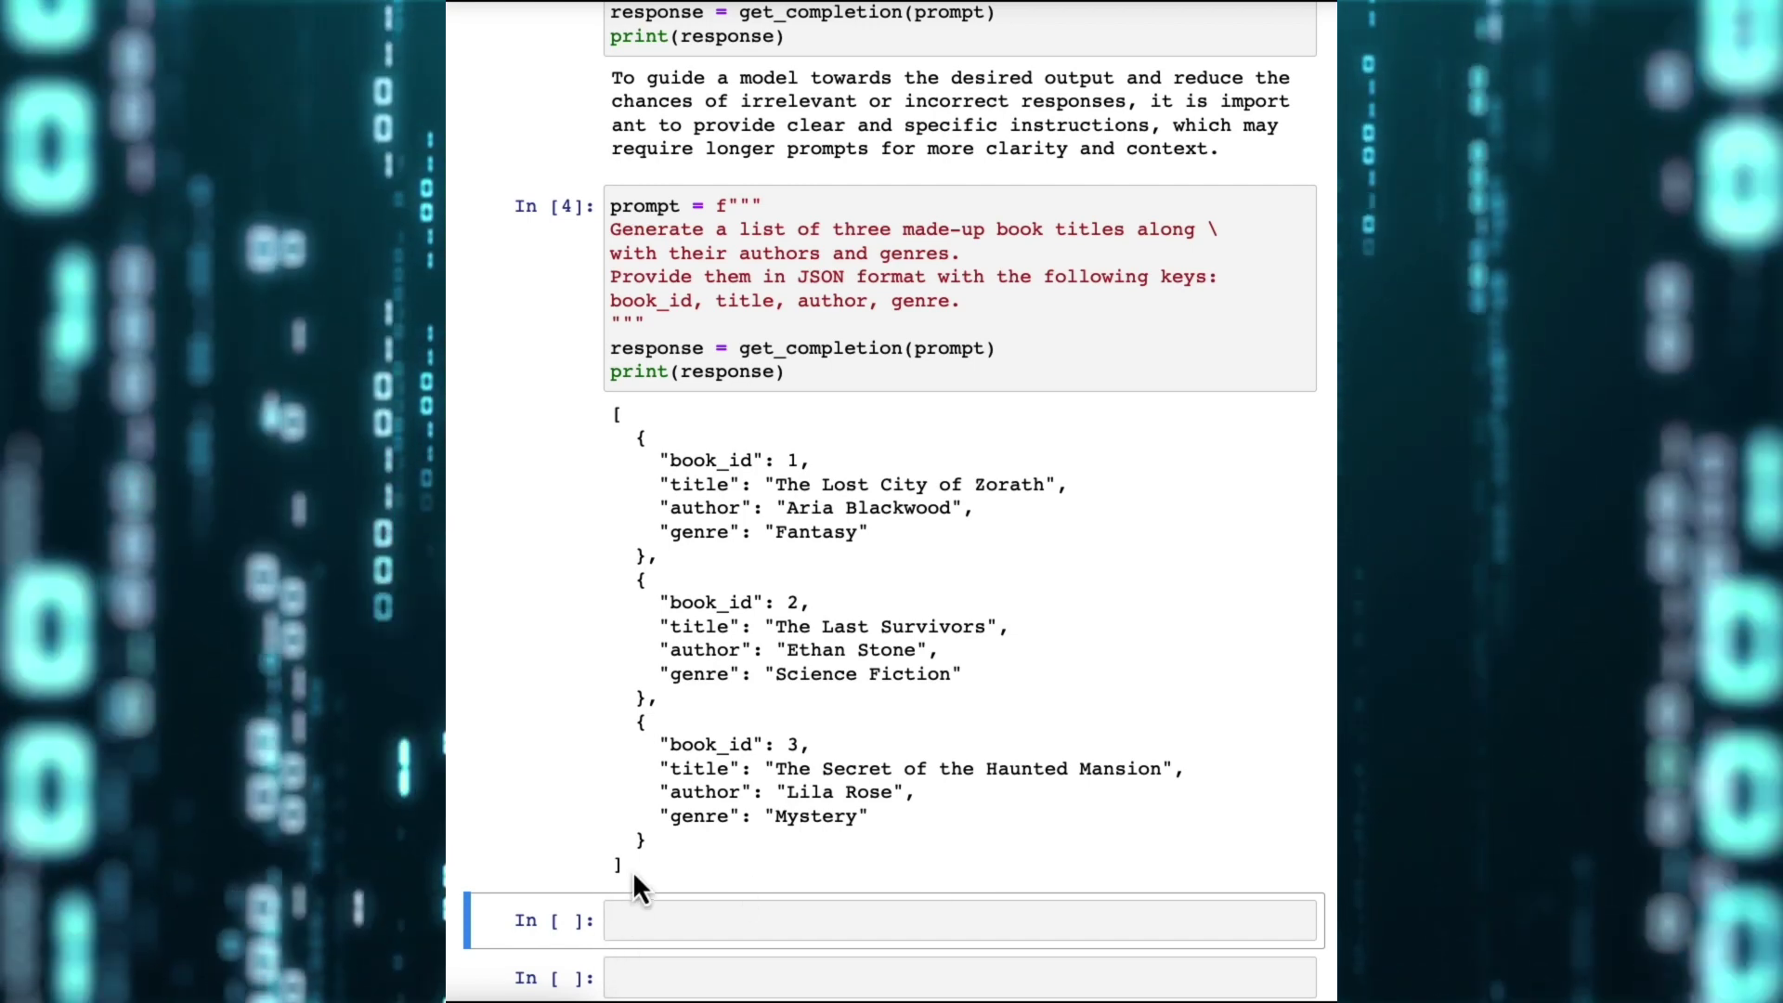
Step: Highlight the JSON book list output, then clear the selection
mouse_move(633, 871)
mouse_down()
mouse_move(574, 532)
mouse_move(613, 435)
mouse_up()
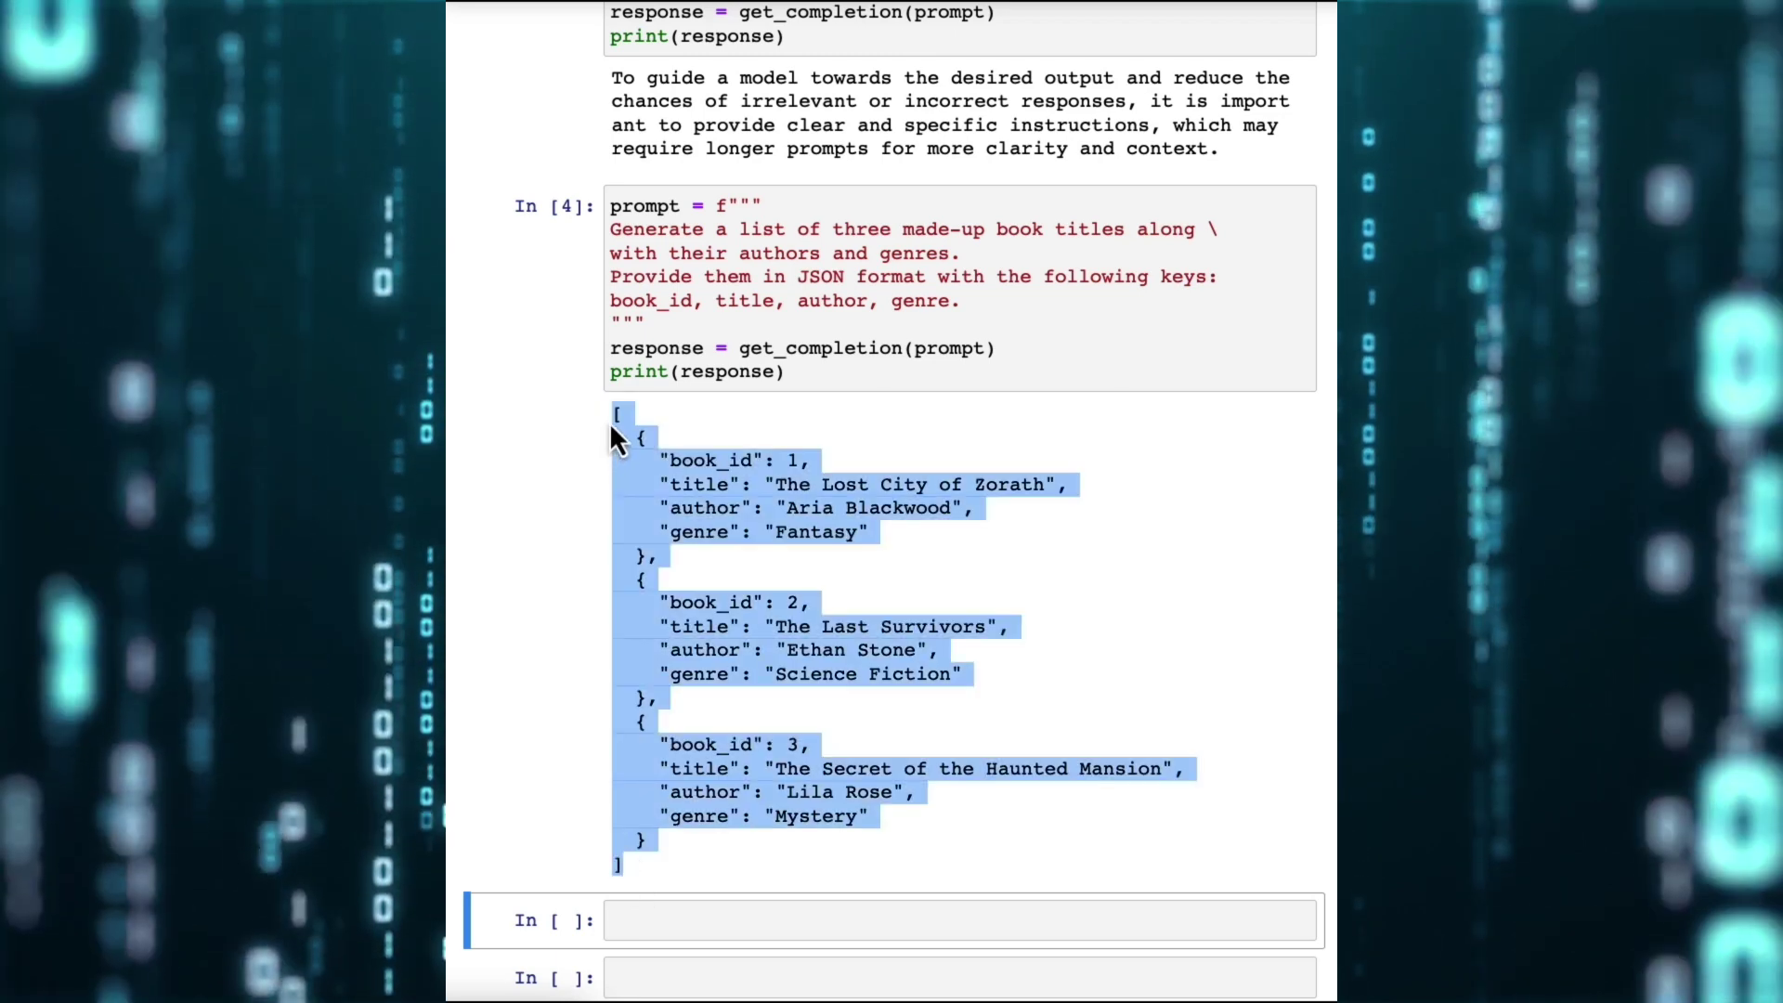
click(609, 421)
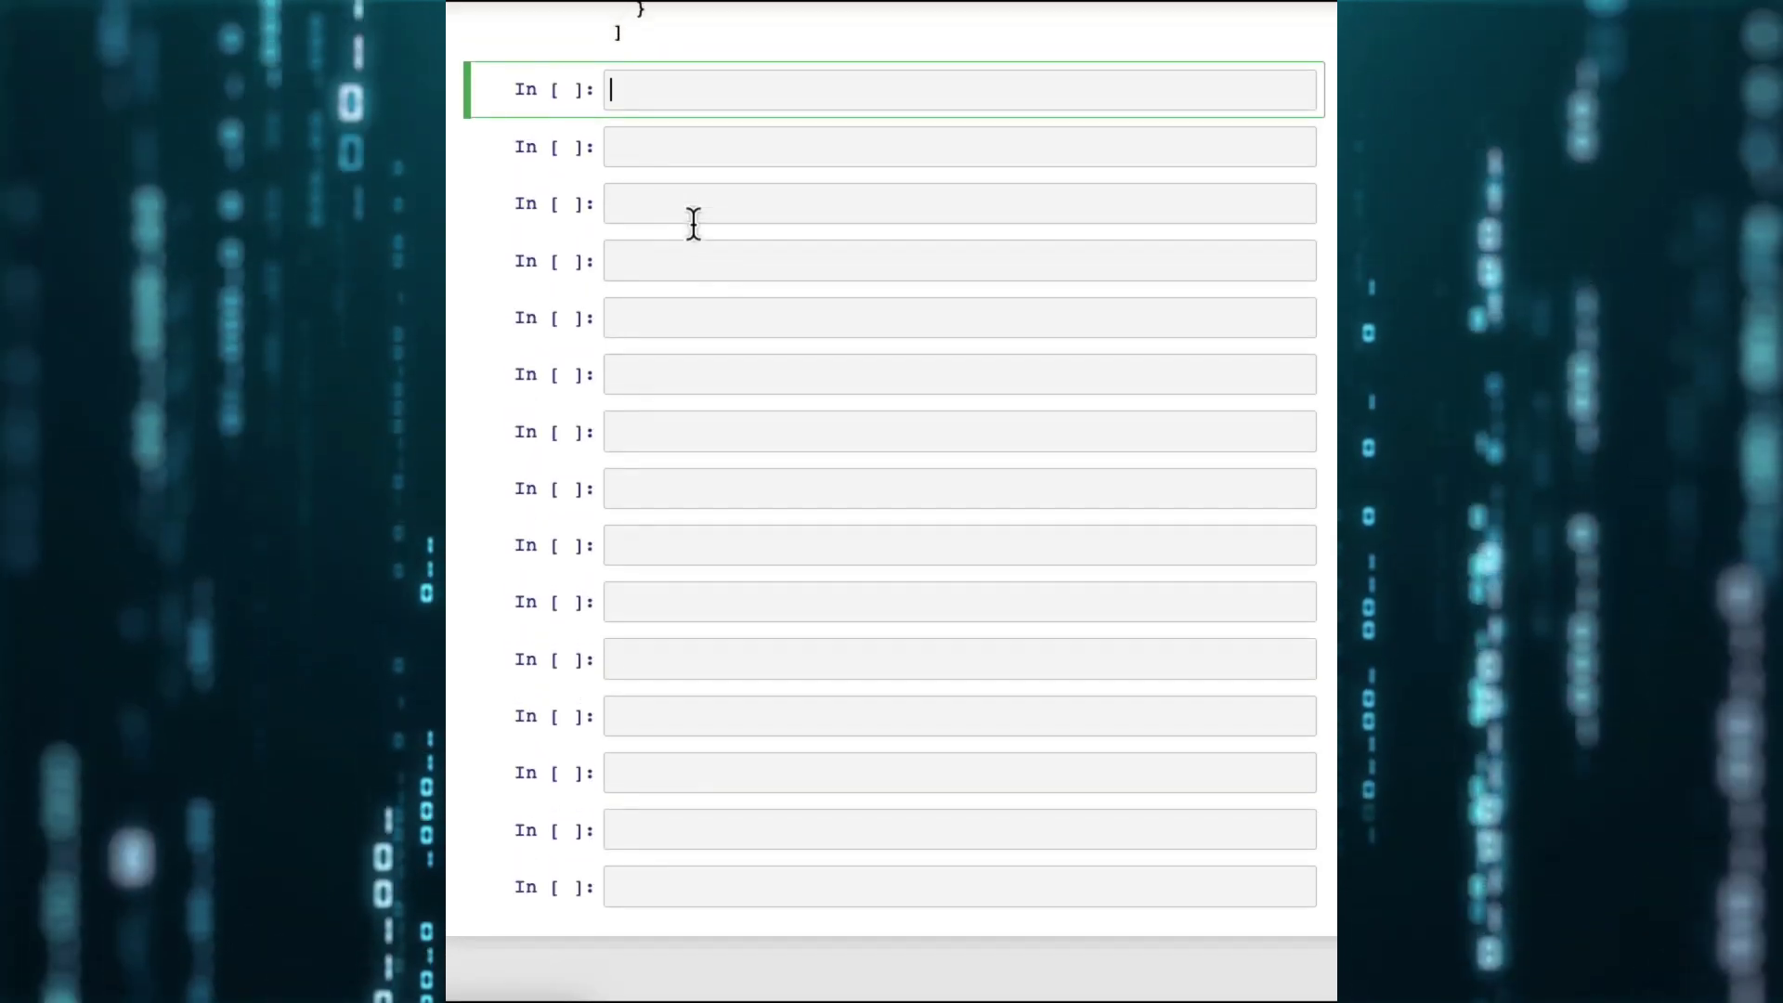
Step: Paste the tea-making text and the step-rewriting prompt code into the empty cell
text(text_1 = f""" Making a cup of tea is easy! First, you need to get some \ water boiling. While that's happening, \ grab a cup and put a tea bag in it. Once the water is \ hot enough, just pour it over the tea bag. \ Let it sit for a bit so the tea can steep. After a \ few minutes, take out the tea bag. If you \ like, you can add some sugar or milk to taste. \ And that's it! You've got yourself a delicious \ cup of tea to enjoy. """)
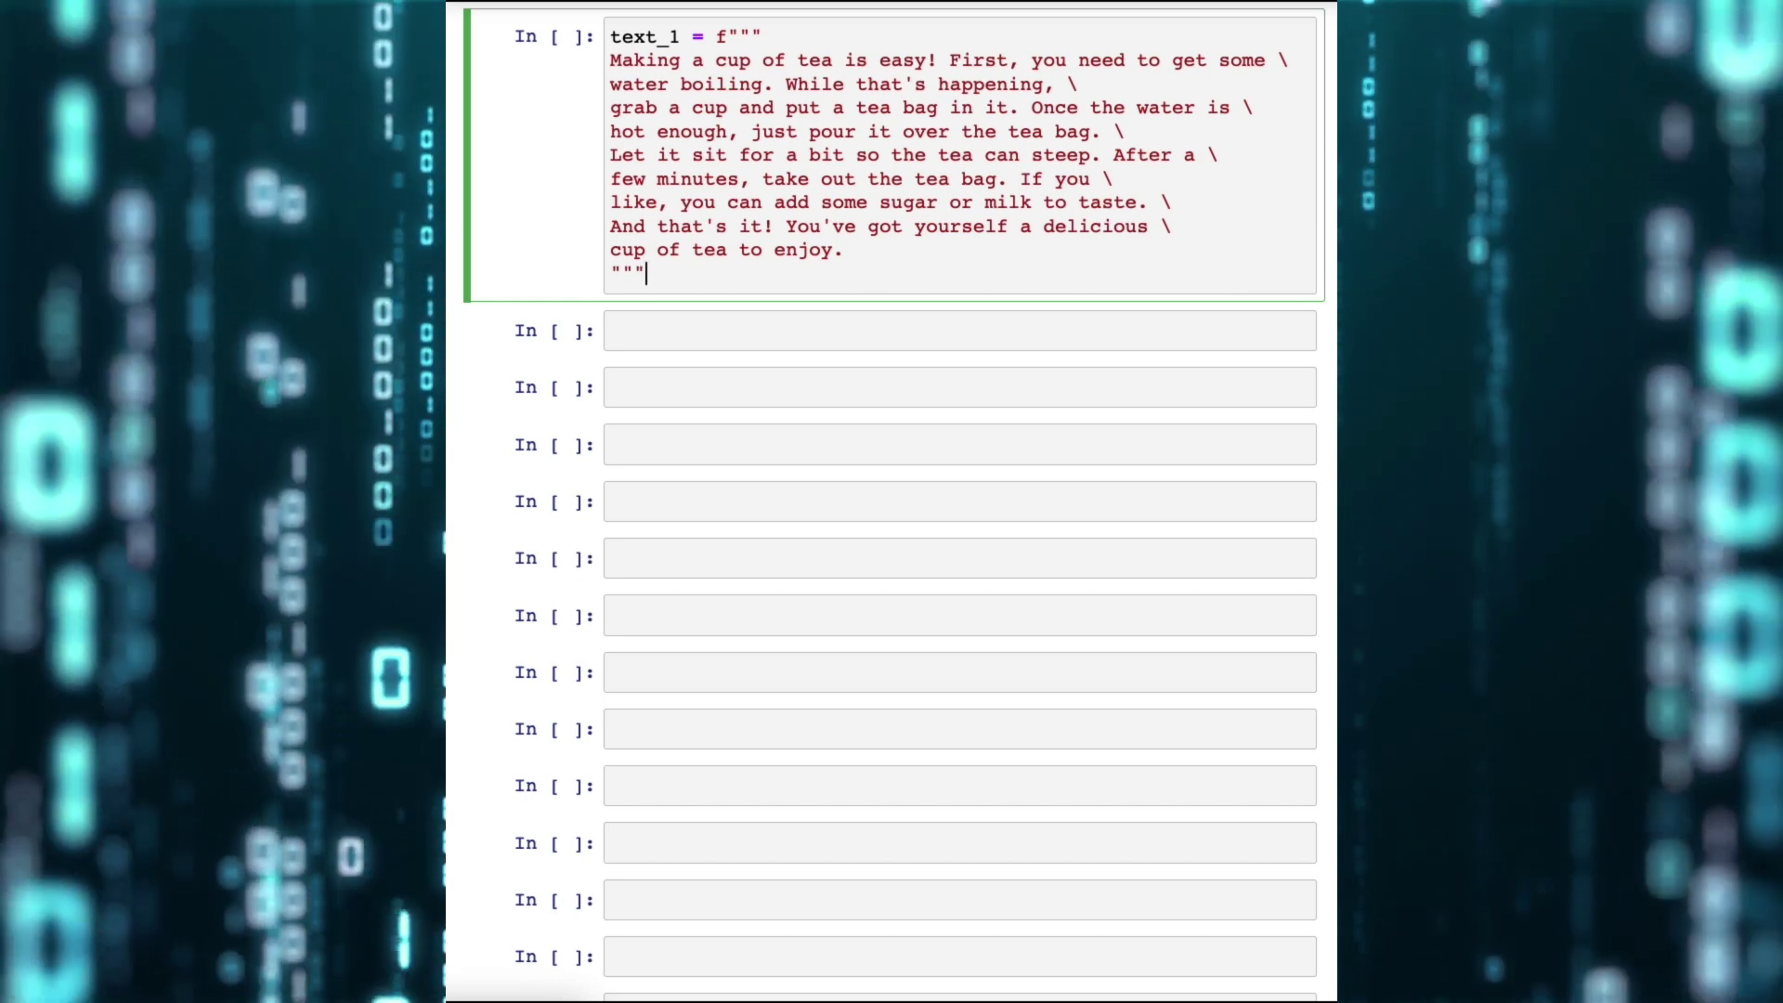
key(Escape)
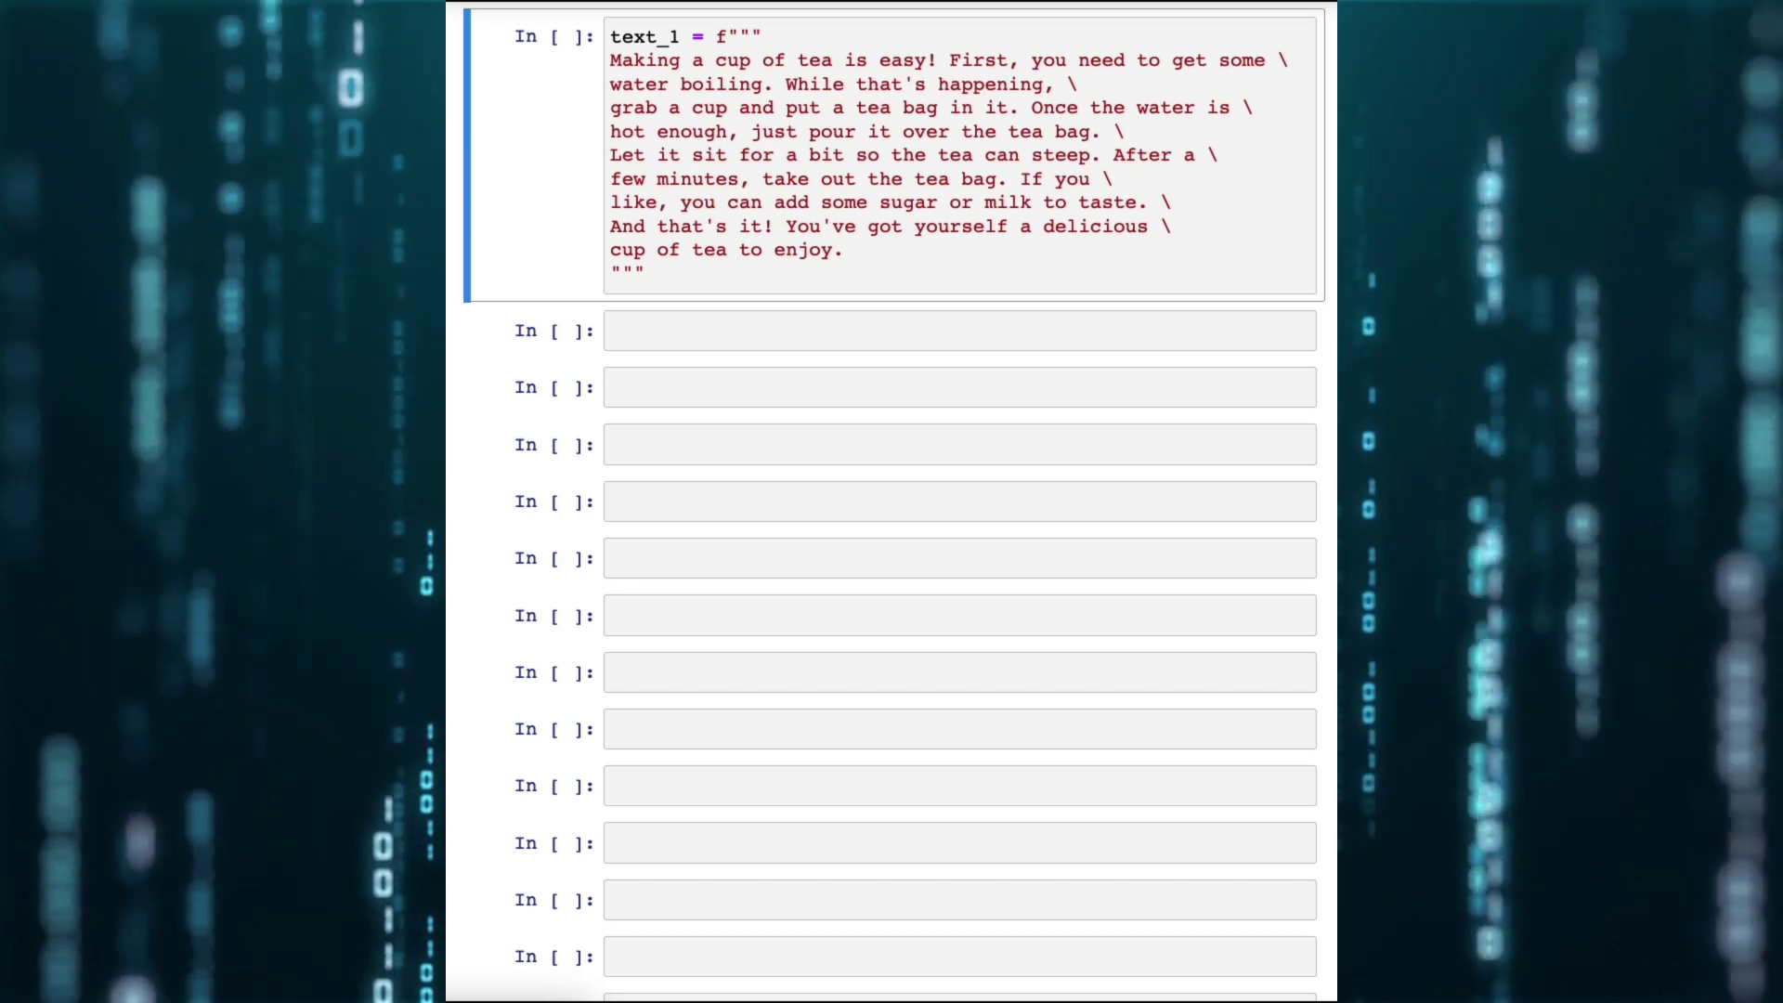
click(638, 277)
key(Return)
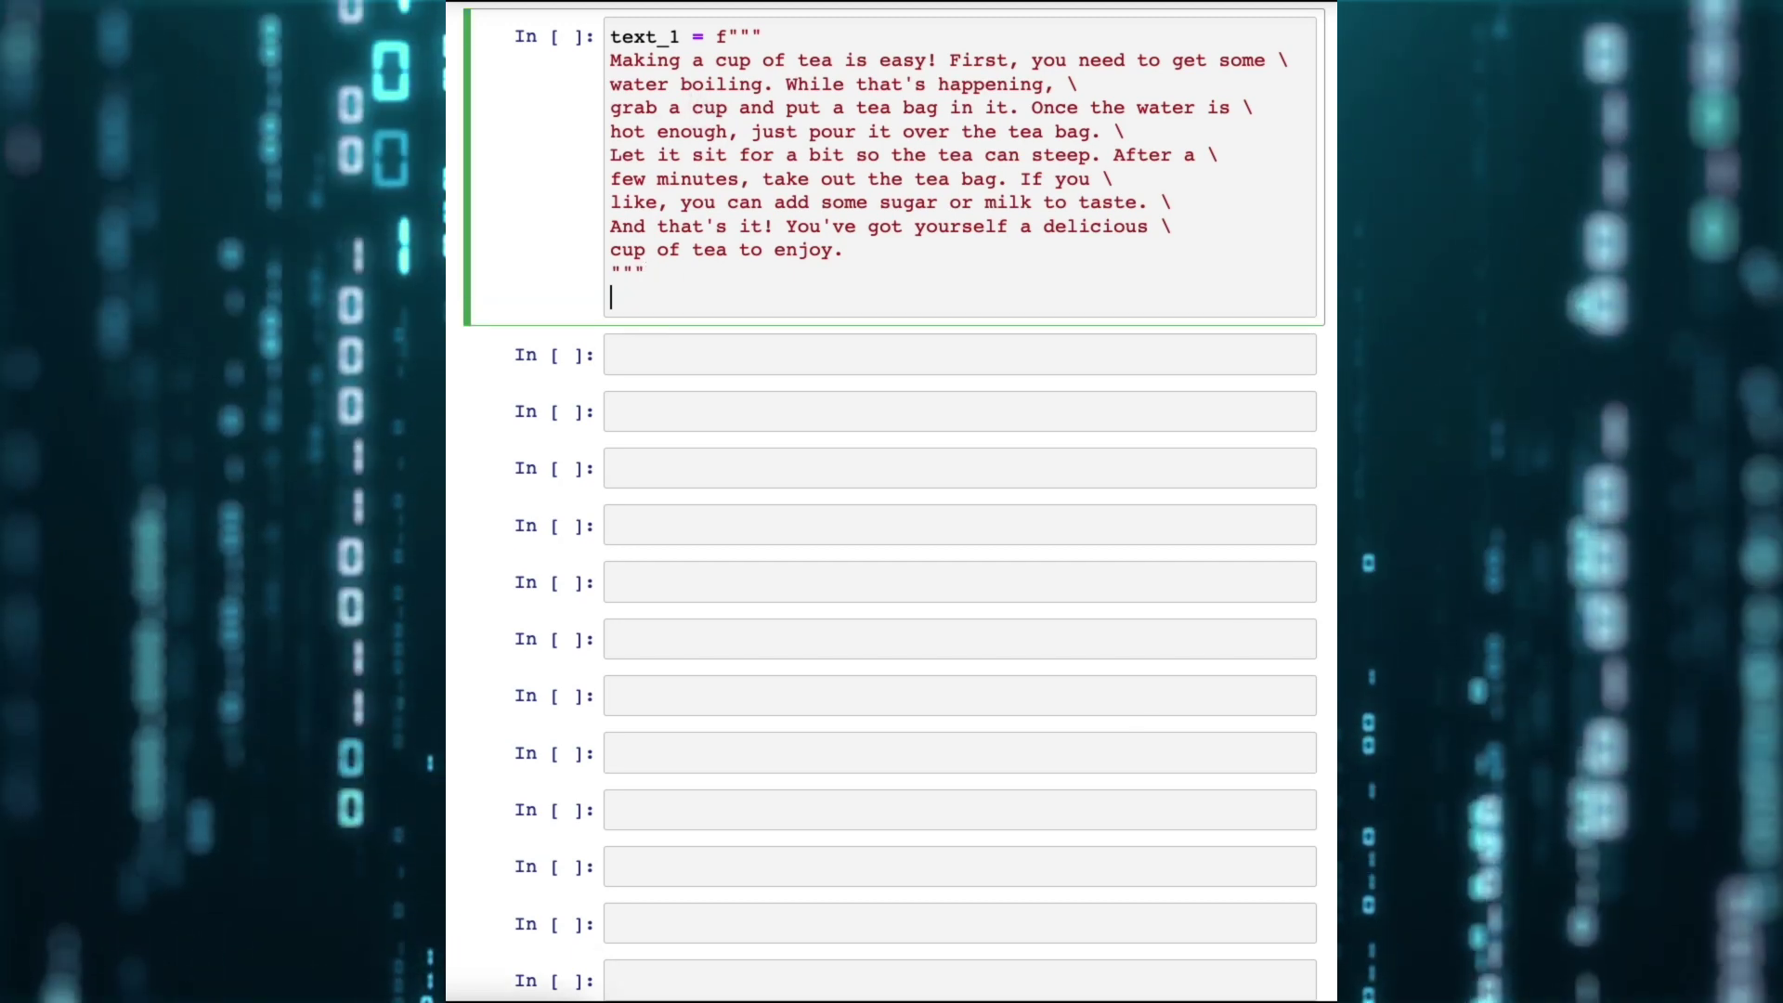
text(prompt = f""" You will be provided with text delimited by triple quotes. If it contains a sequence of instructions, \ re-write those instructions in the following format:  Step 1 - ... Step 2 - … … Step N - …  If the text does not contain a sequence of instructions, \ then simply write \"No steps provided.\"  \"\"\"{text_1}\"\"\" """ response = get_completion(prompt_1) print("Completion for Text 1:") print(response))
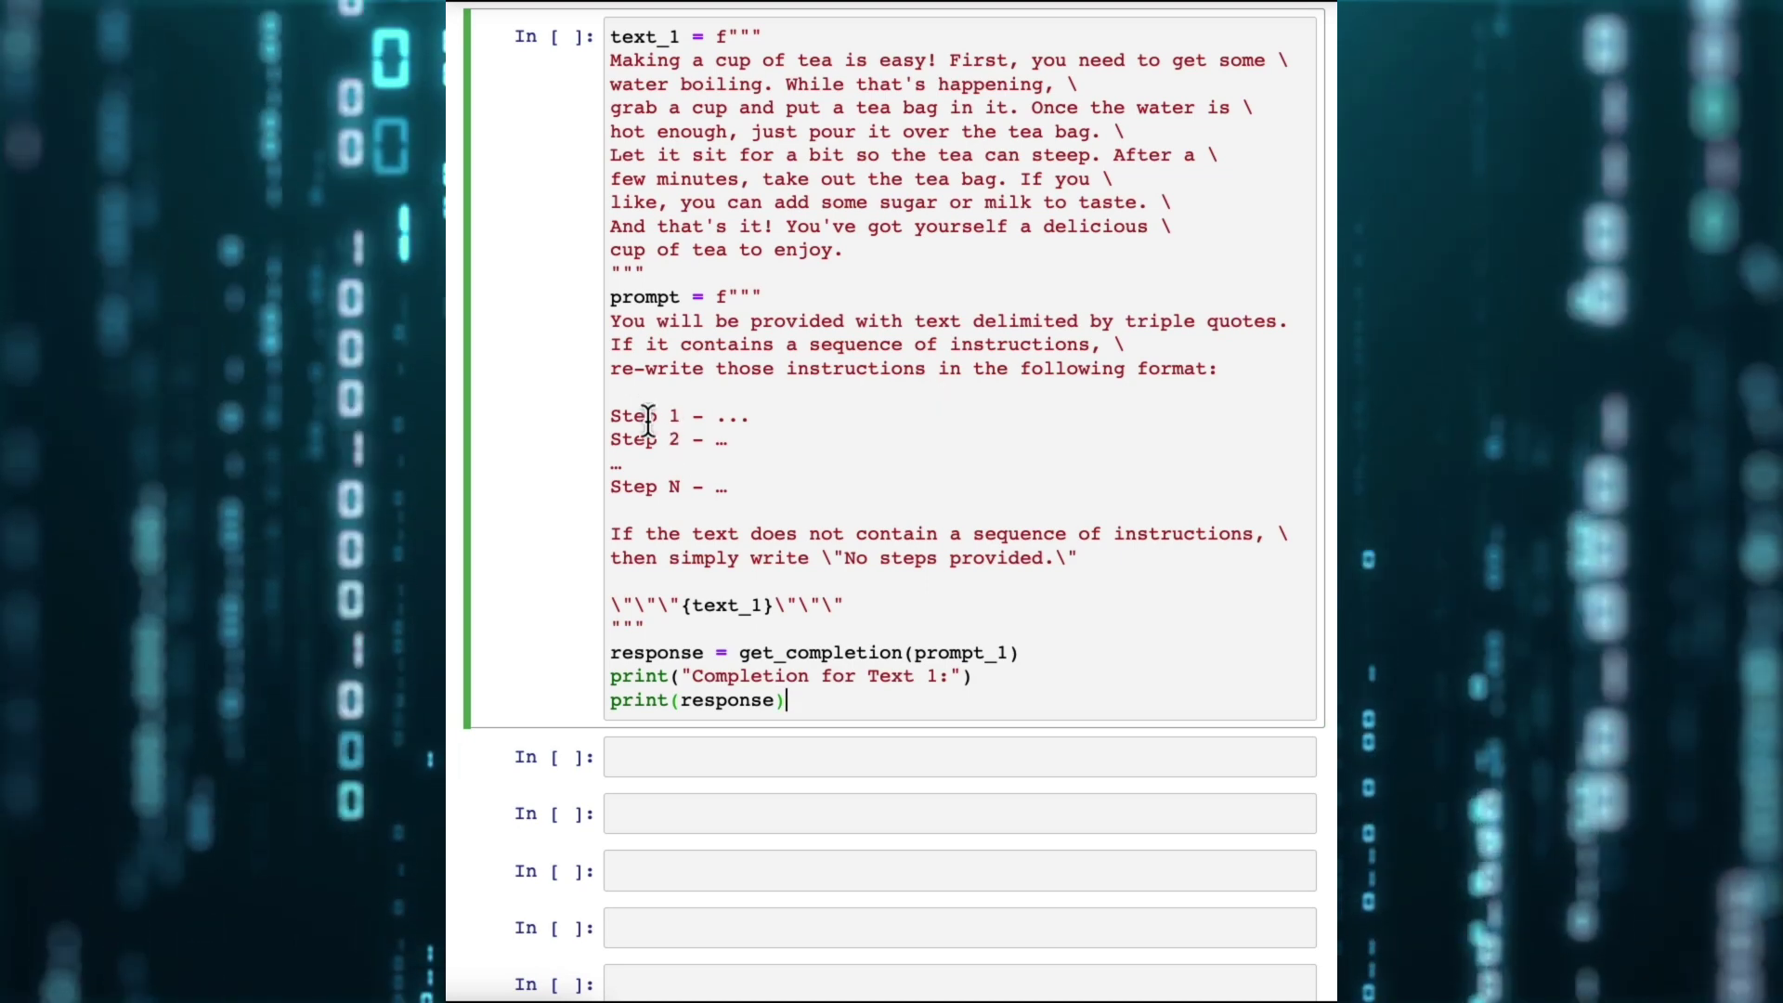
scroll(744, 522, down, 1)
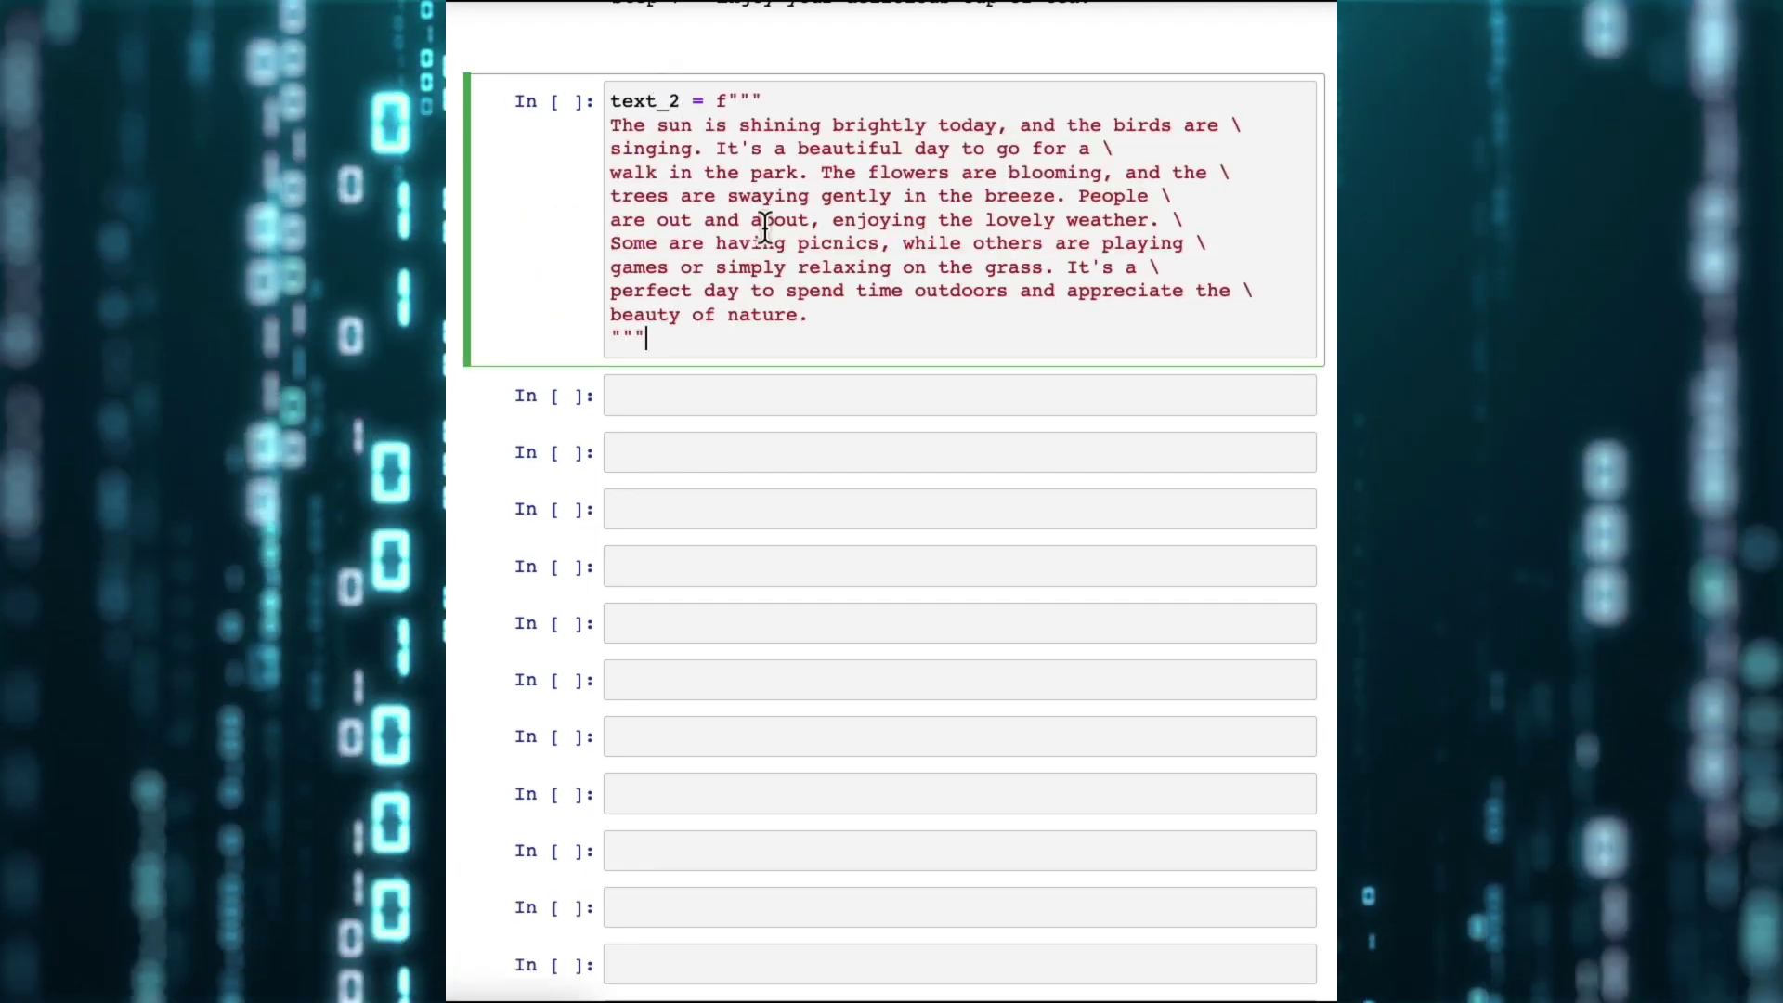
Step: Add a blank line under text_2 and select the Text 1 prompt code through print(response)
key(Return)
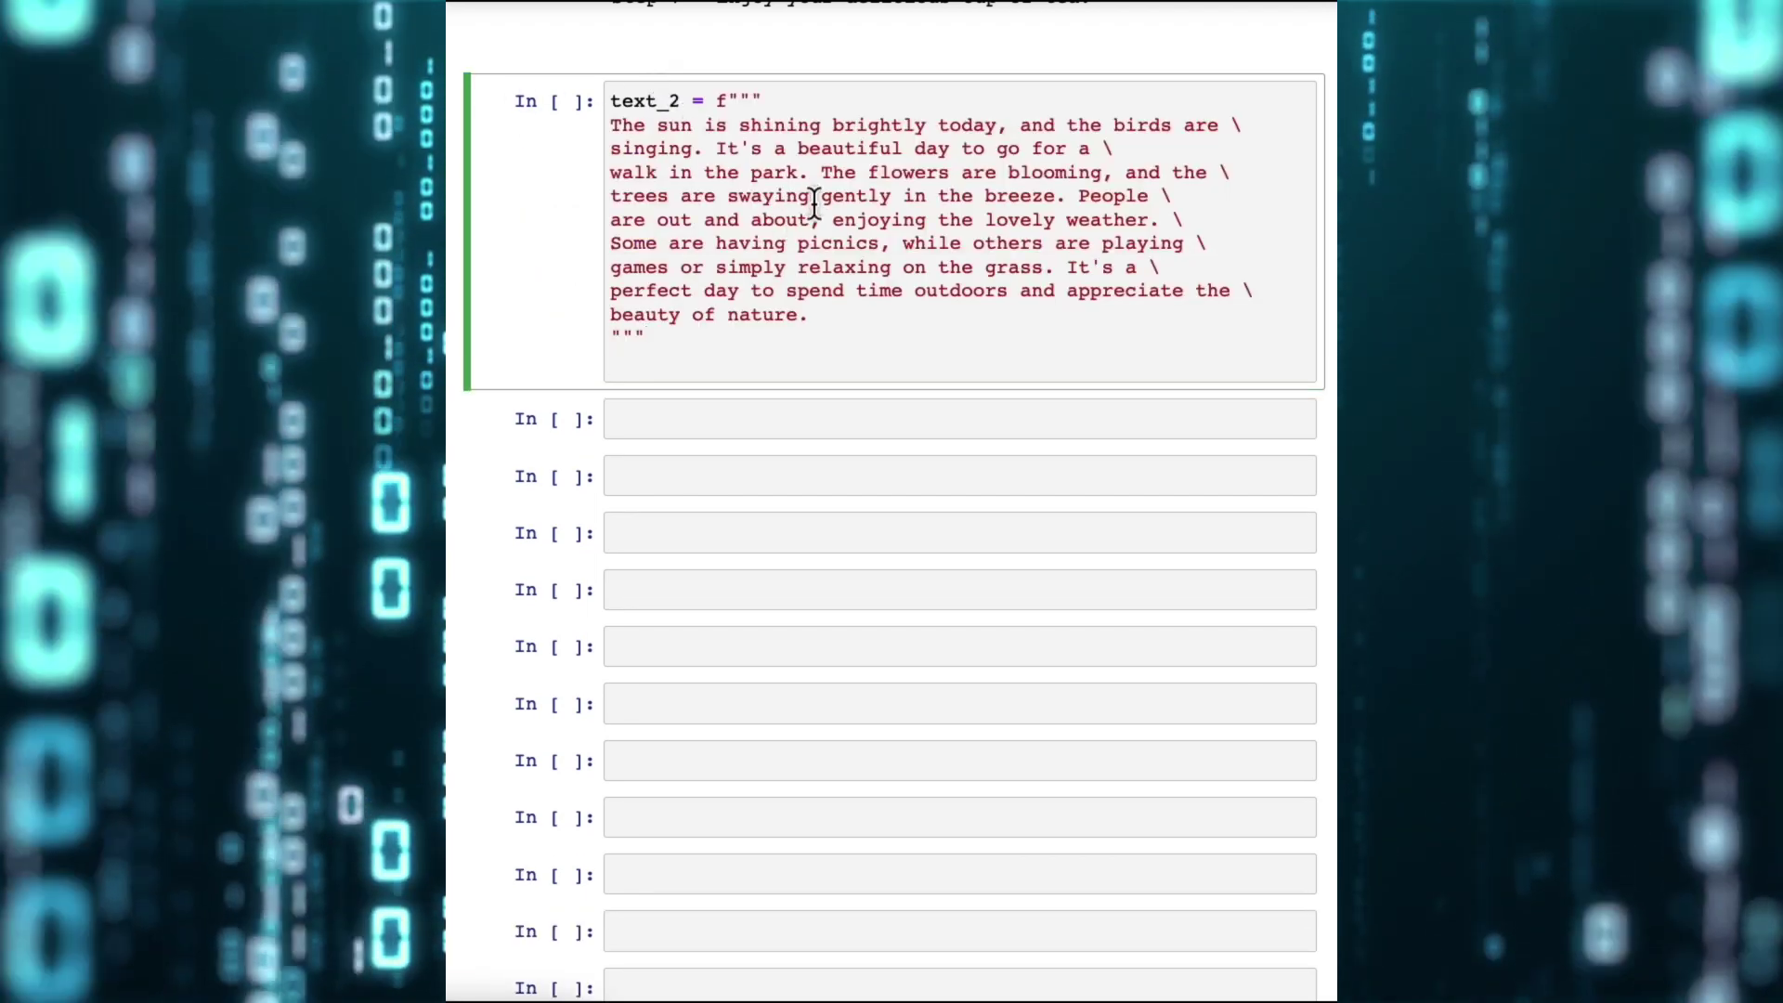
scroll(816, 203, down, 2)
scroll(815, 204, up, 3)
scroll(814, 202, up, 2)
scroll(815, 201, up, 2)
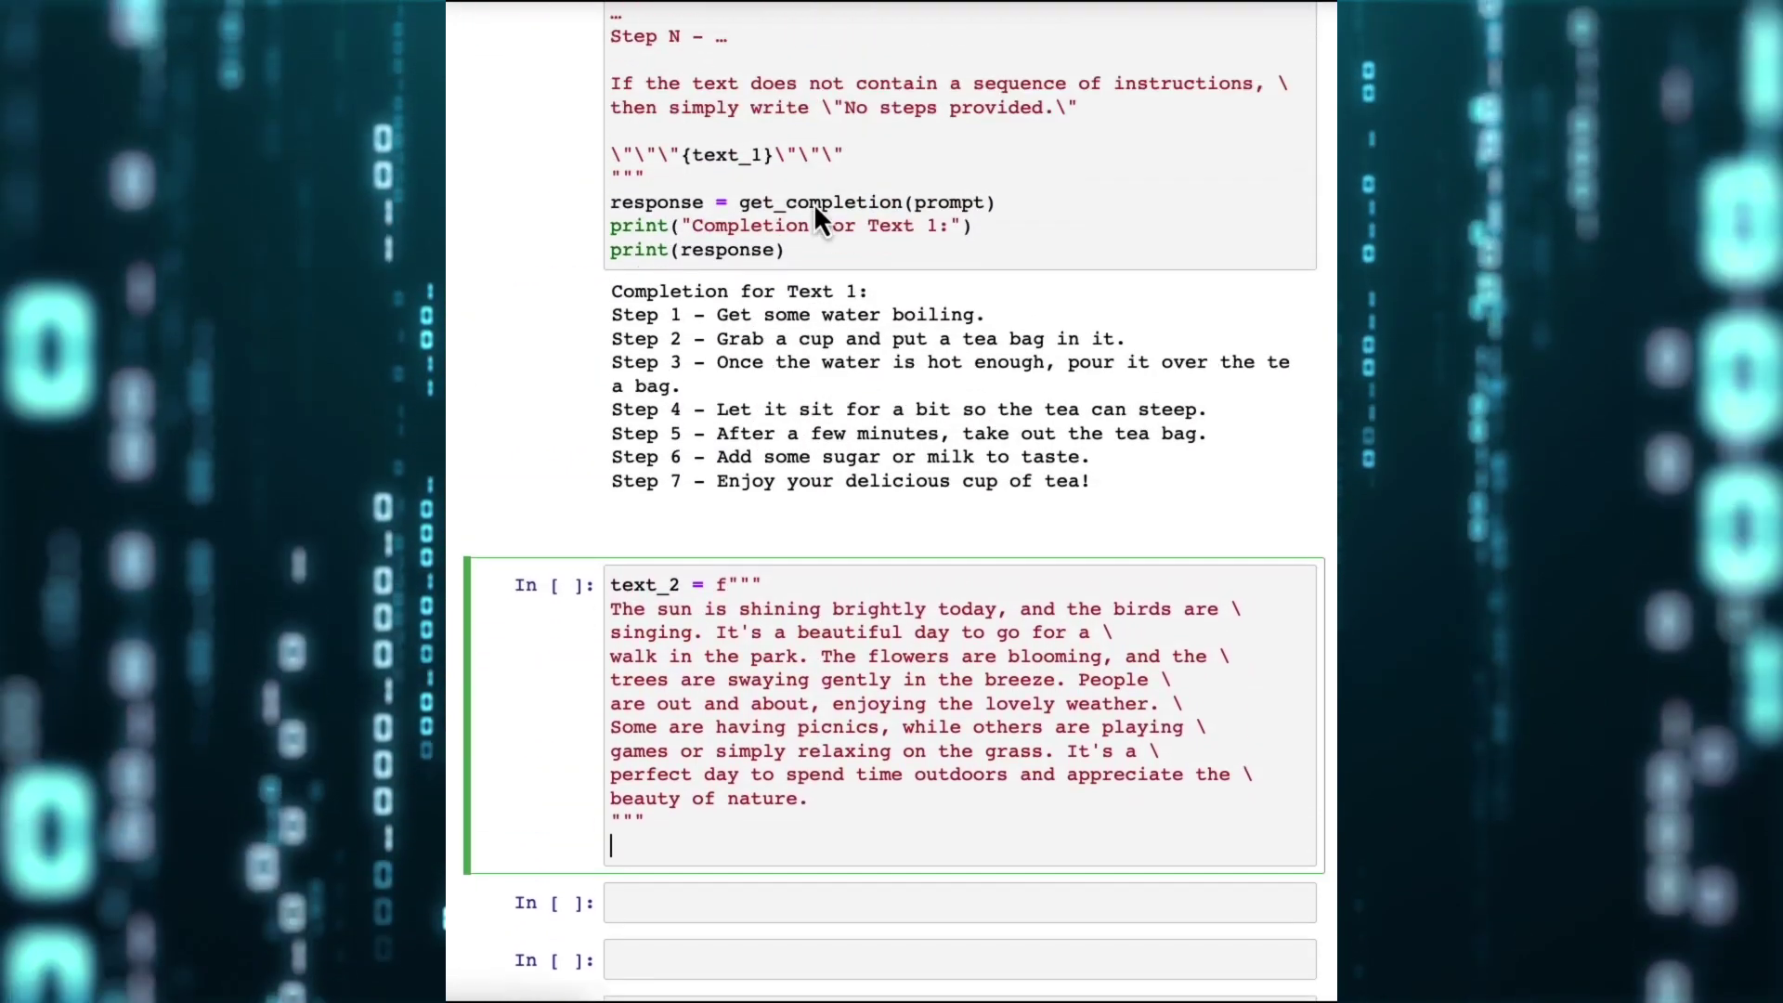
scroll(814, 203, up, 2)
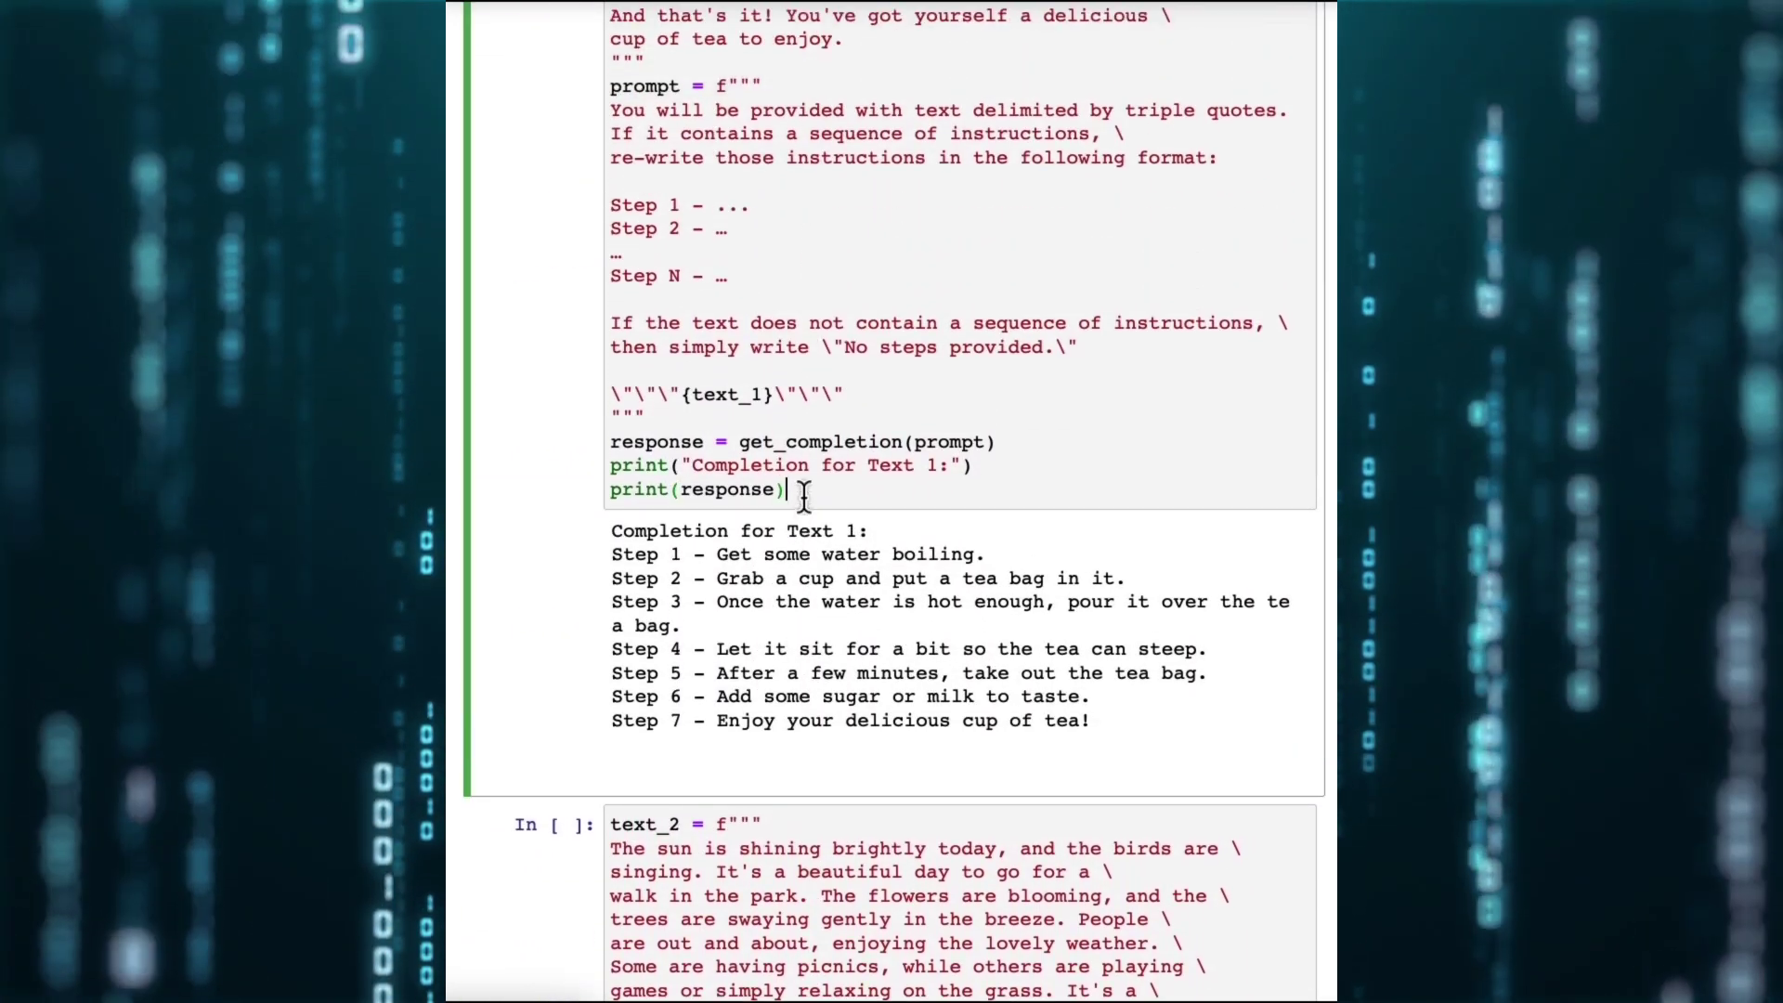
drag(788, 489, 791, 71)
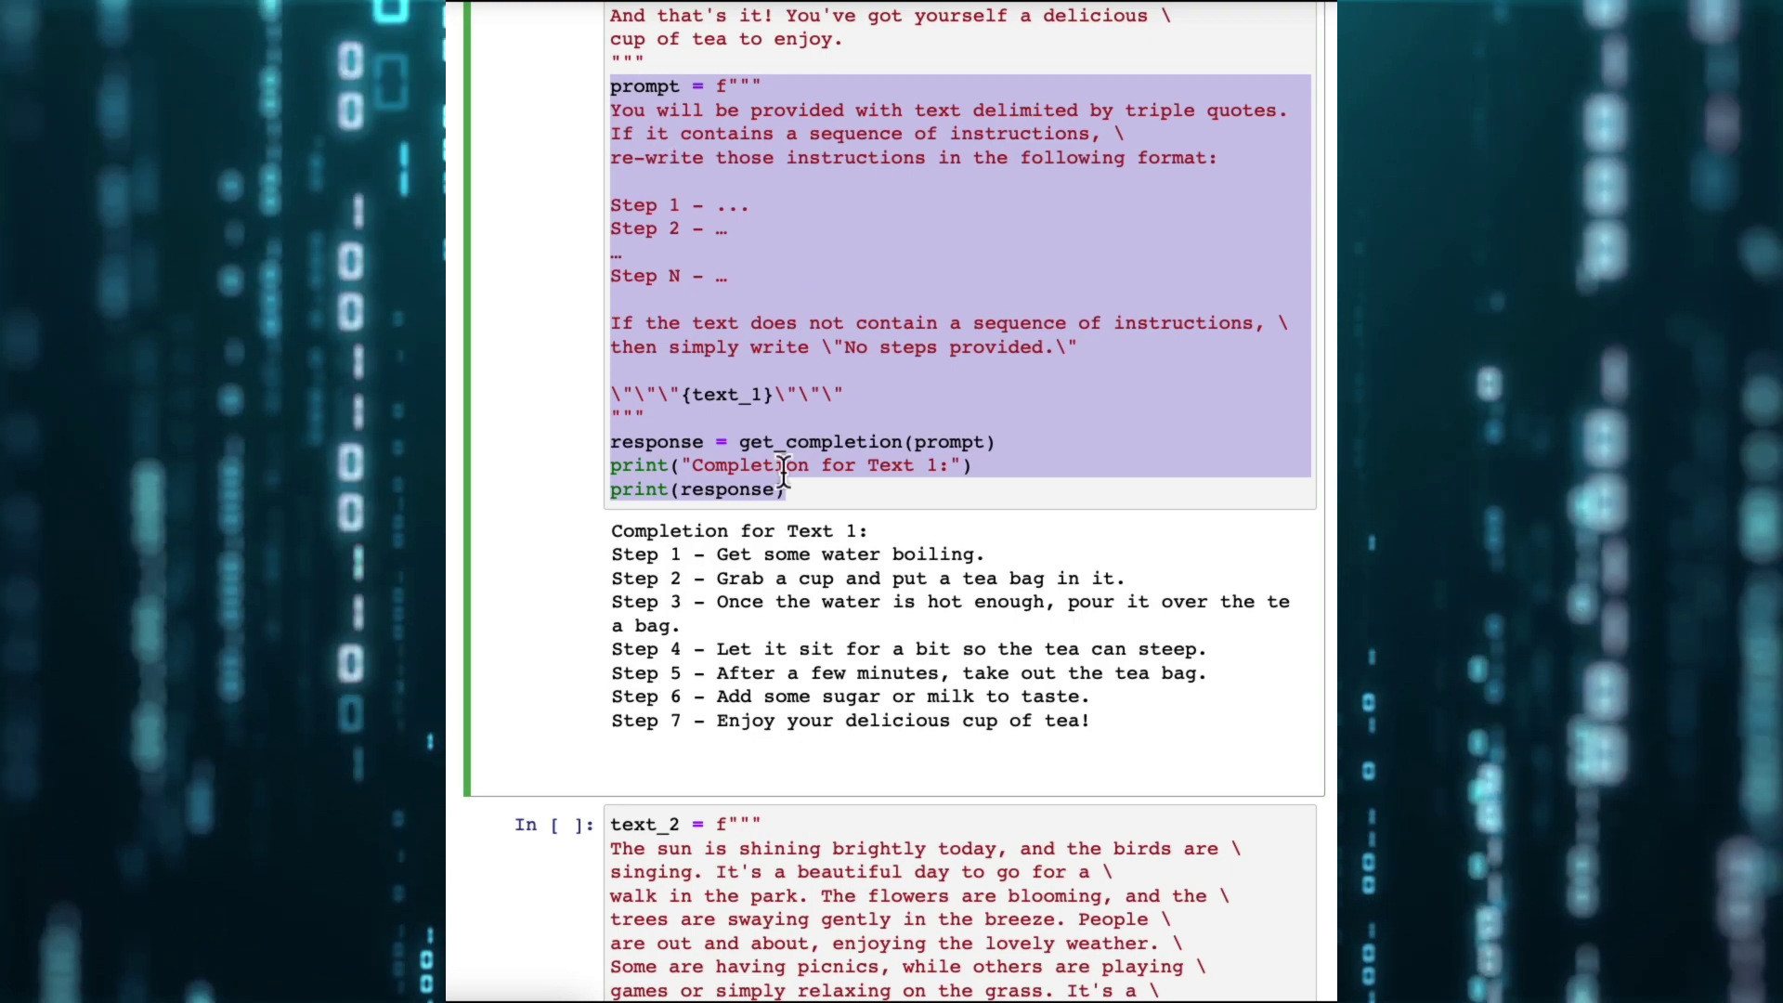
scroll(792, 265, down, 4)
scroll(718, 465, down, 2)
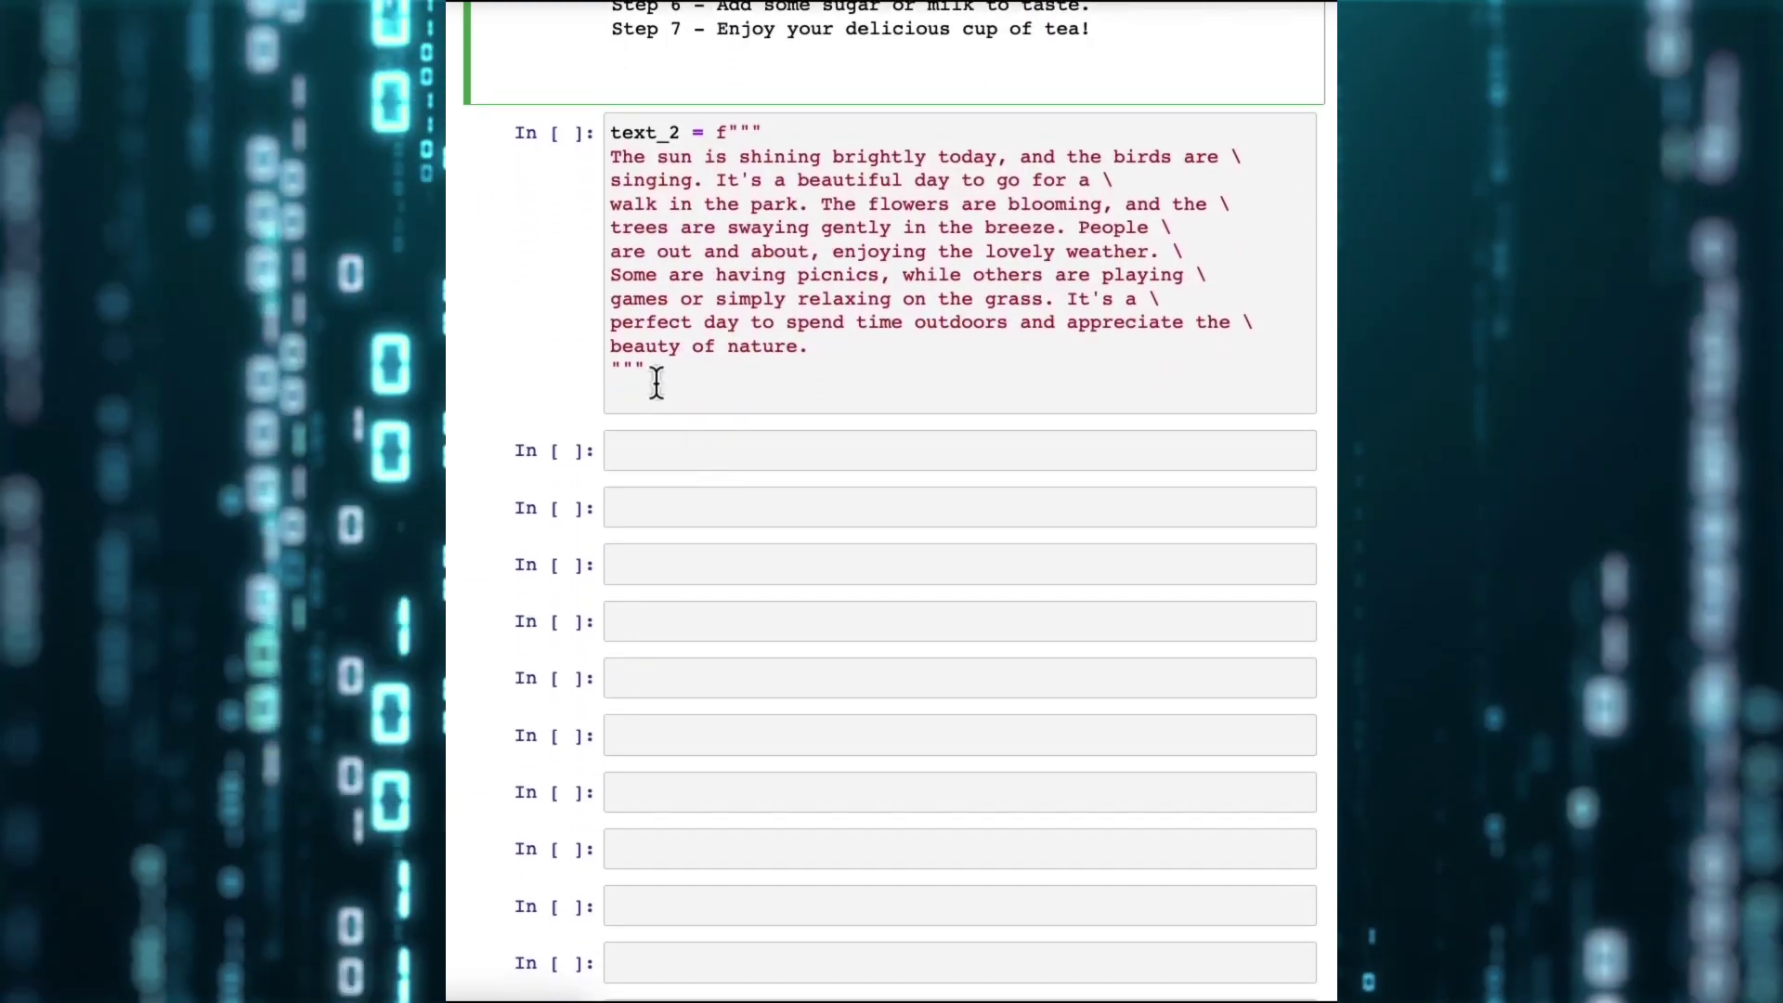
Step: Paste the prompt code into the text_2 cell, changing text_1 to text_2 and Text 1 to Text 2
click(654, 384)
text(prompt = f""" You will be provided with text delimited by triple quotes. If it contains a sequence of instructions, \ re-write those instructions in the following format:  Step 1 - ... Step 2 - … … Step N - …  If the text does not contain a sequence of instructions, \ then simply write \"No steps provided.\"  \"\"\"{text_1}\"\"\" """ response = get_completion(prompt) print("Completion for Text 1:") print(response))
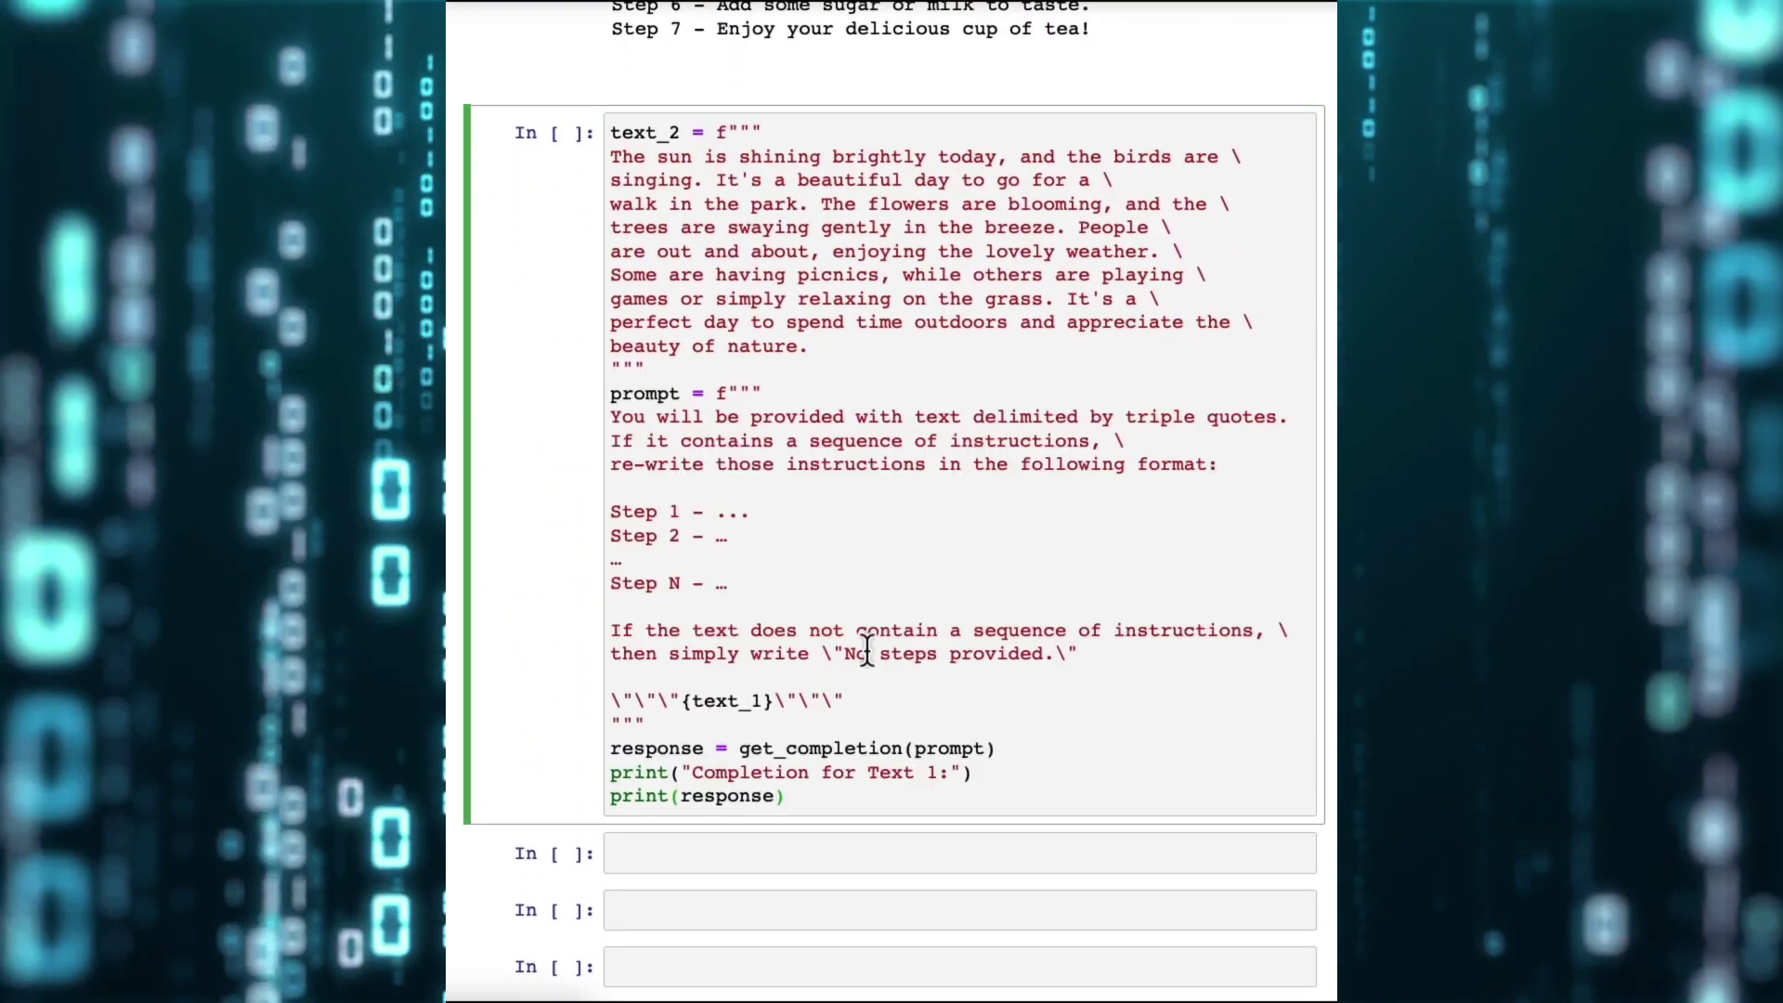
click(771, 701)
key(BackSpace)
text(2)
click(940, 772)
key(BackSpace)
text(2)
click(721, 607)
scroll(719, 607, down, 1)
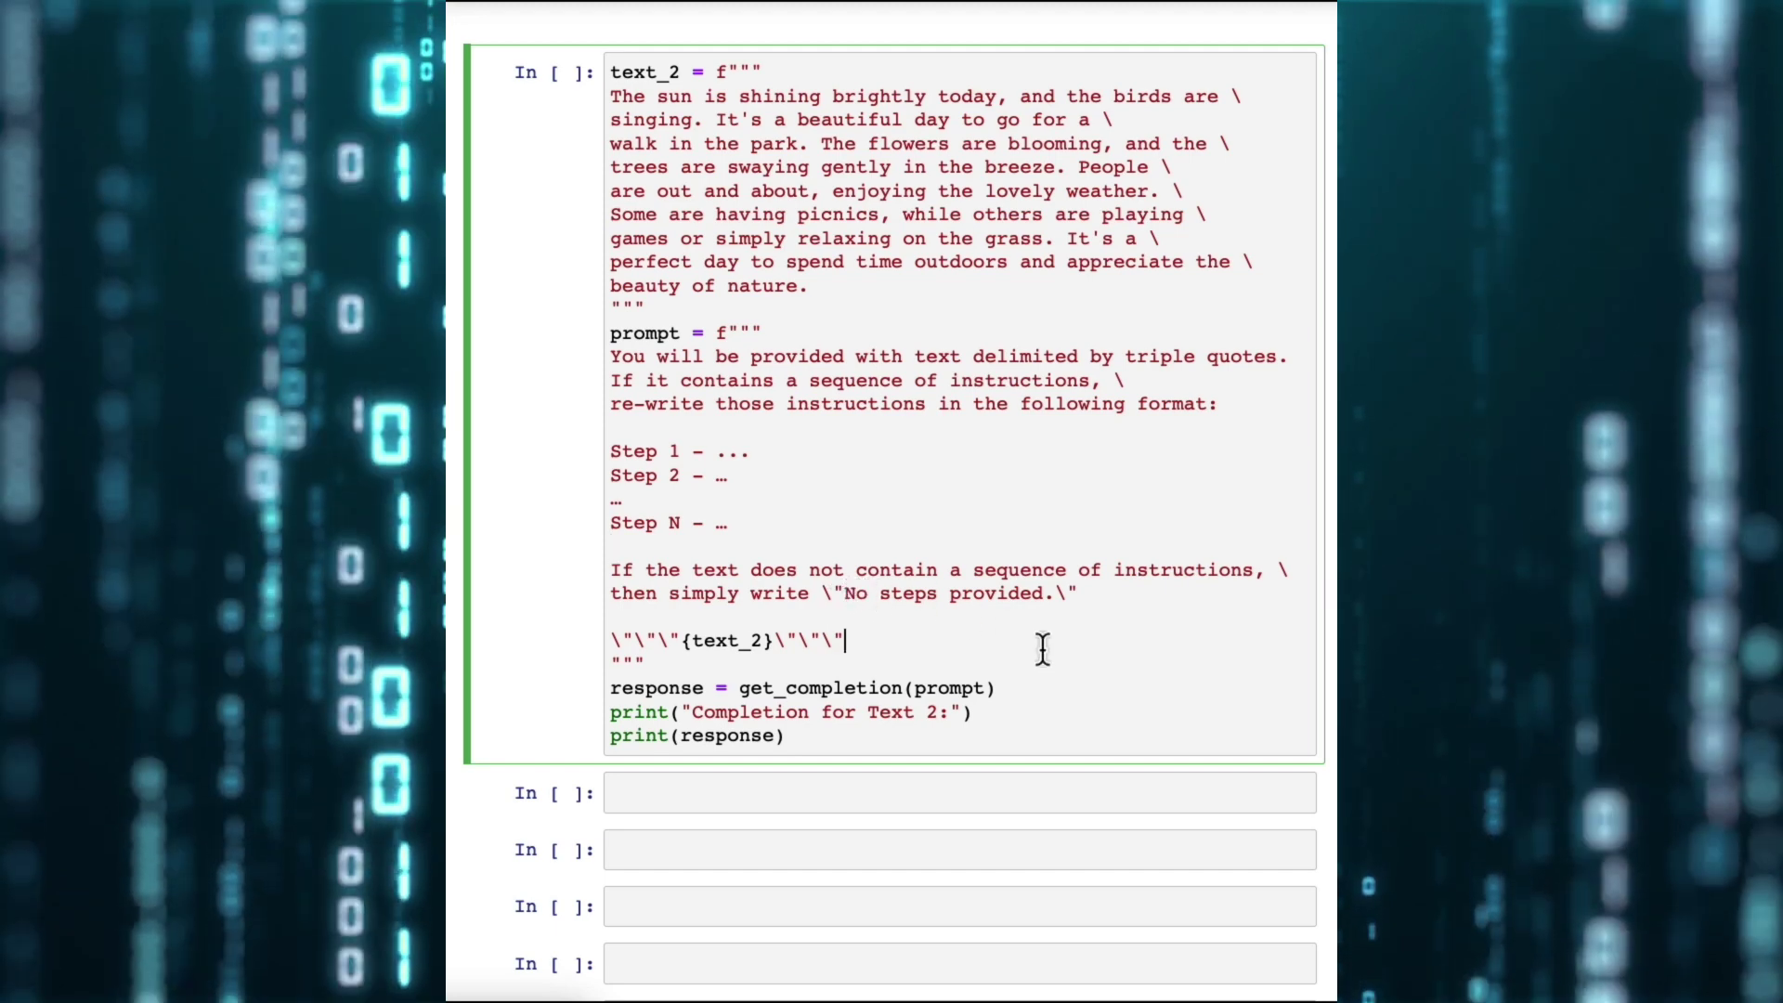
Step: Execute the text_2 cell, which prints "No steps provided."
key(shift+Return)
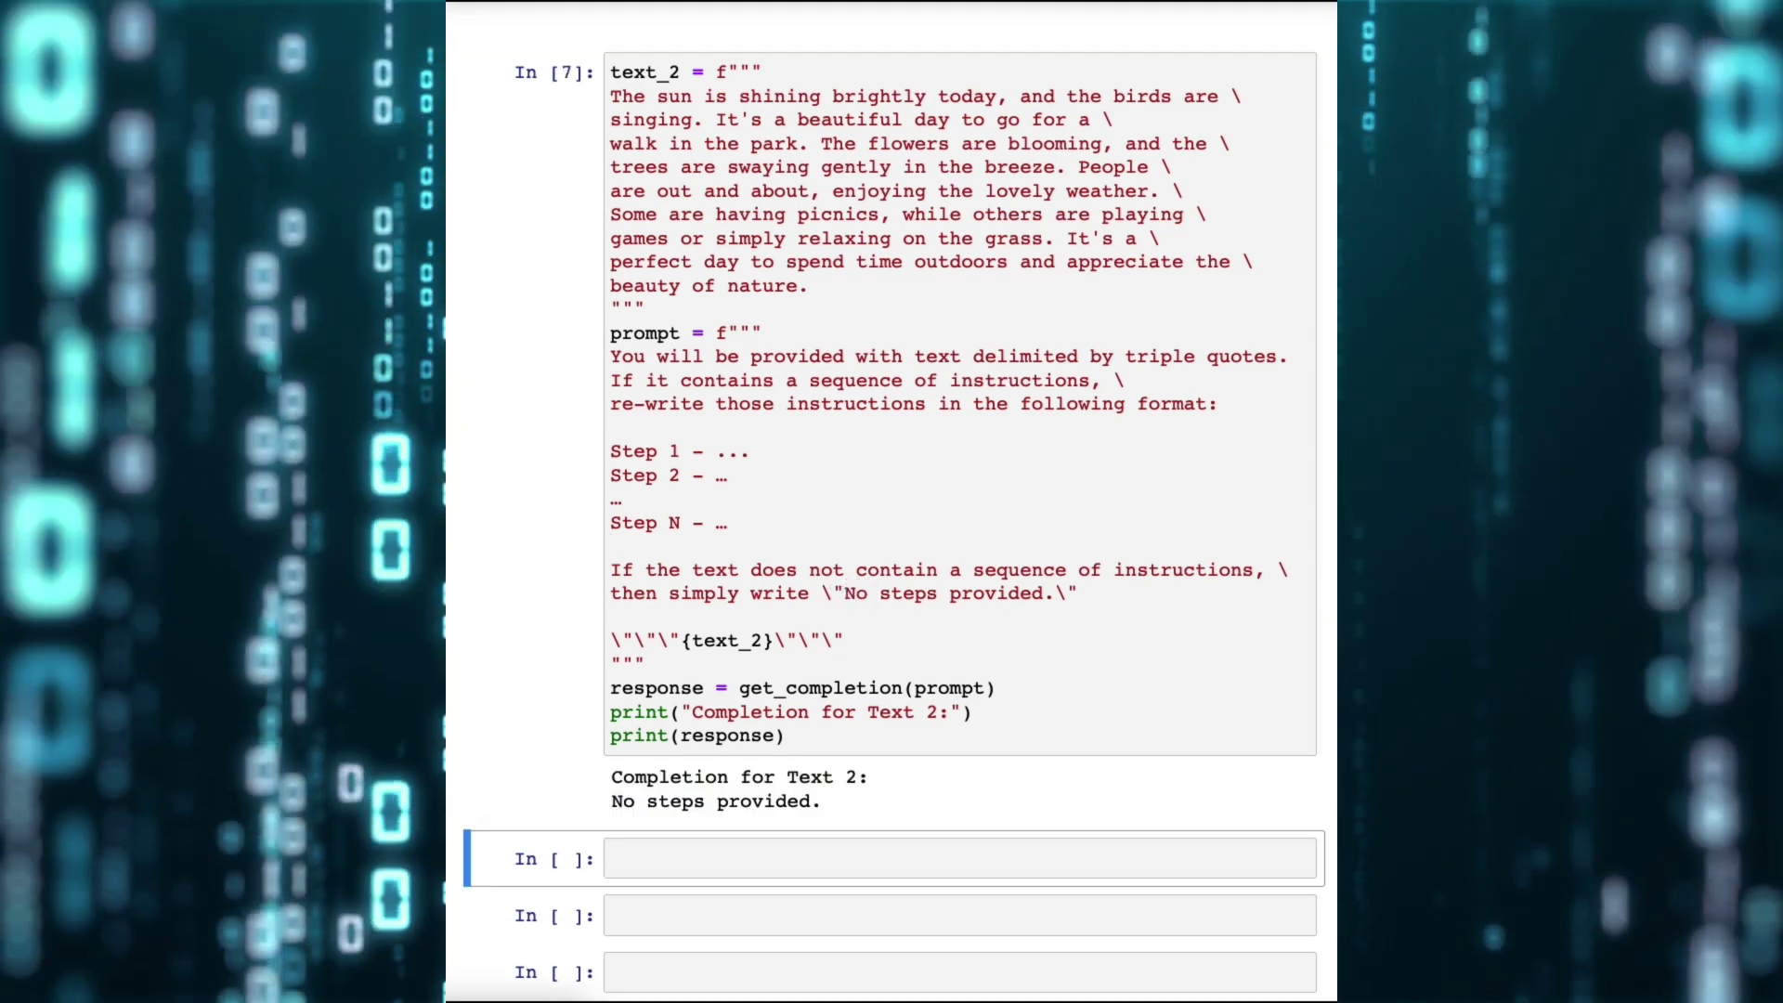
scroll(1050, 636, down, 1)
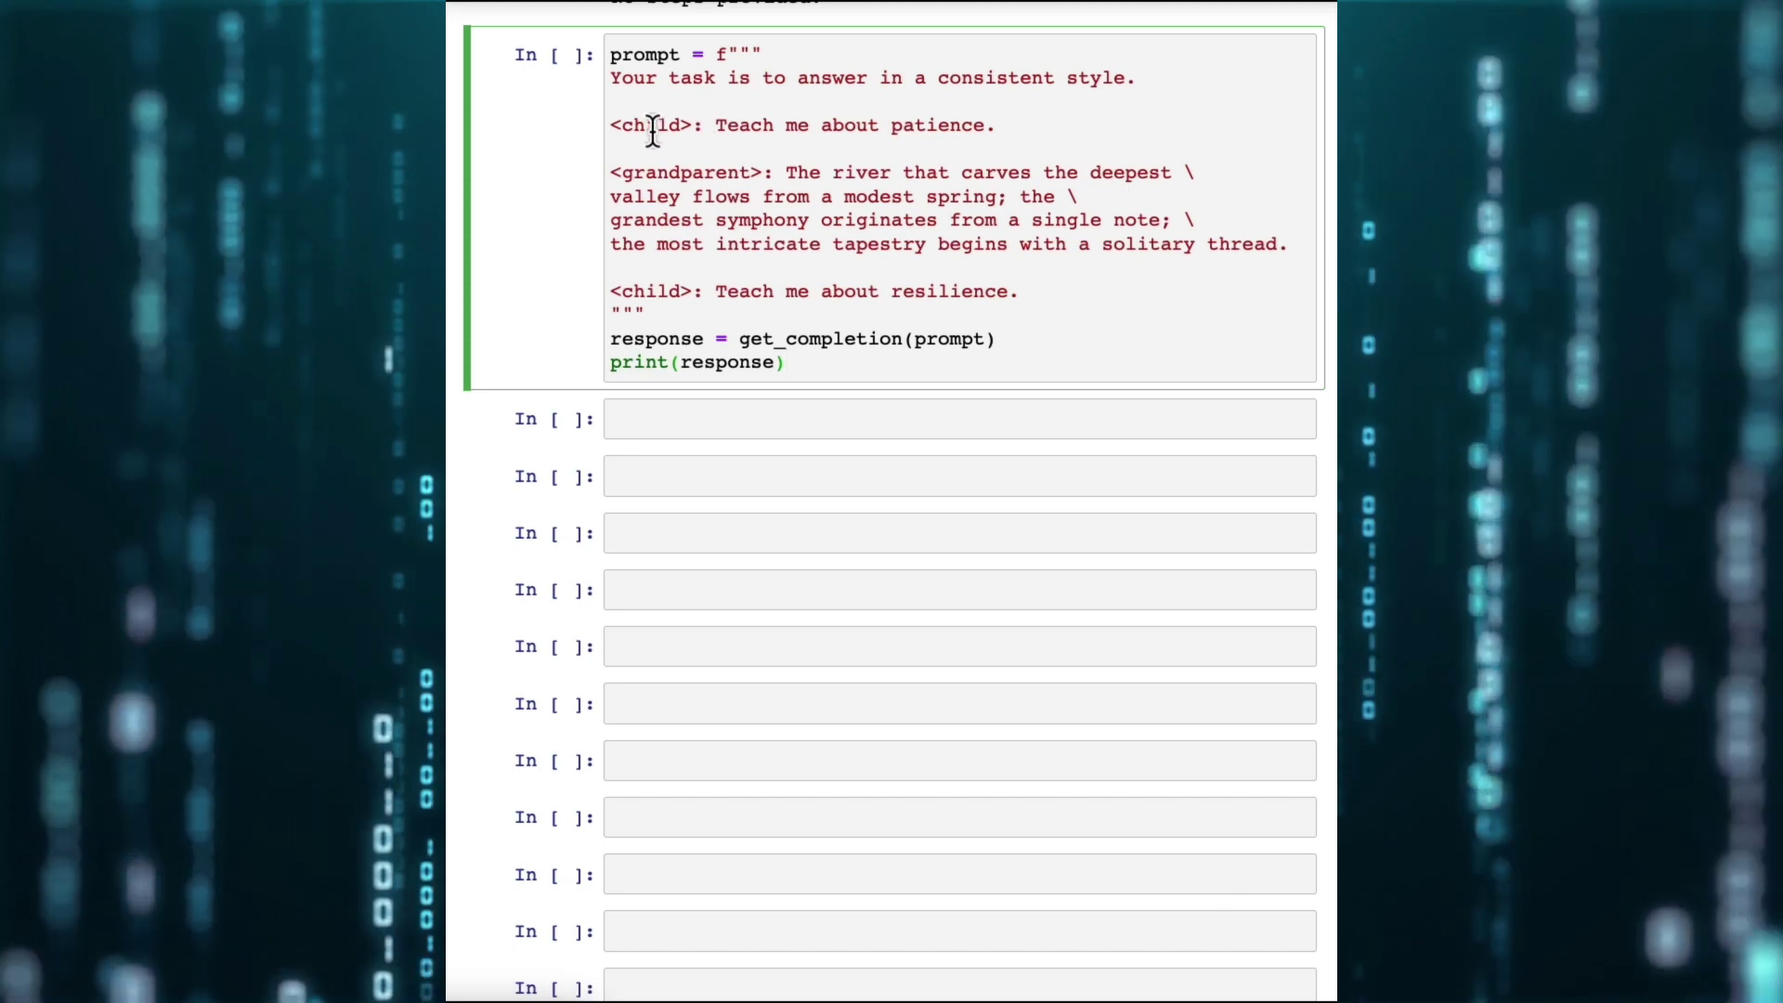
Step: Point out the child's patience request, the grandparent's metaphorical reply and the resilience question
click(668, 174)
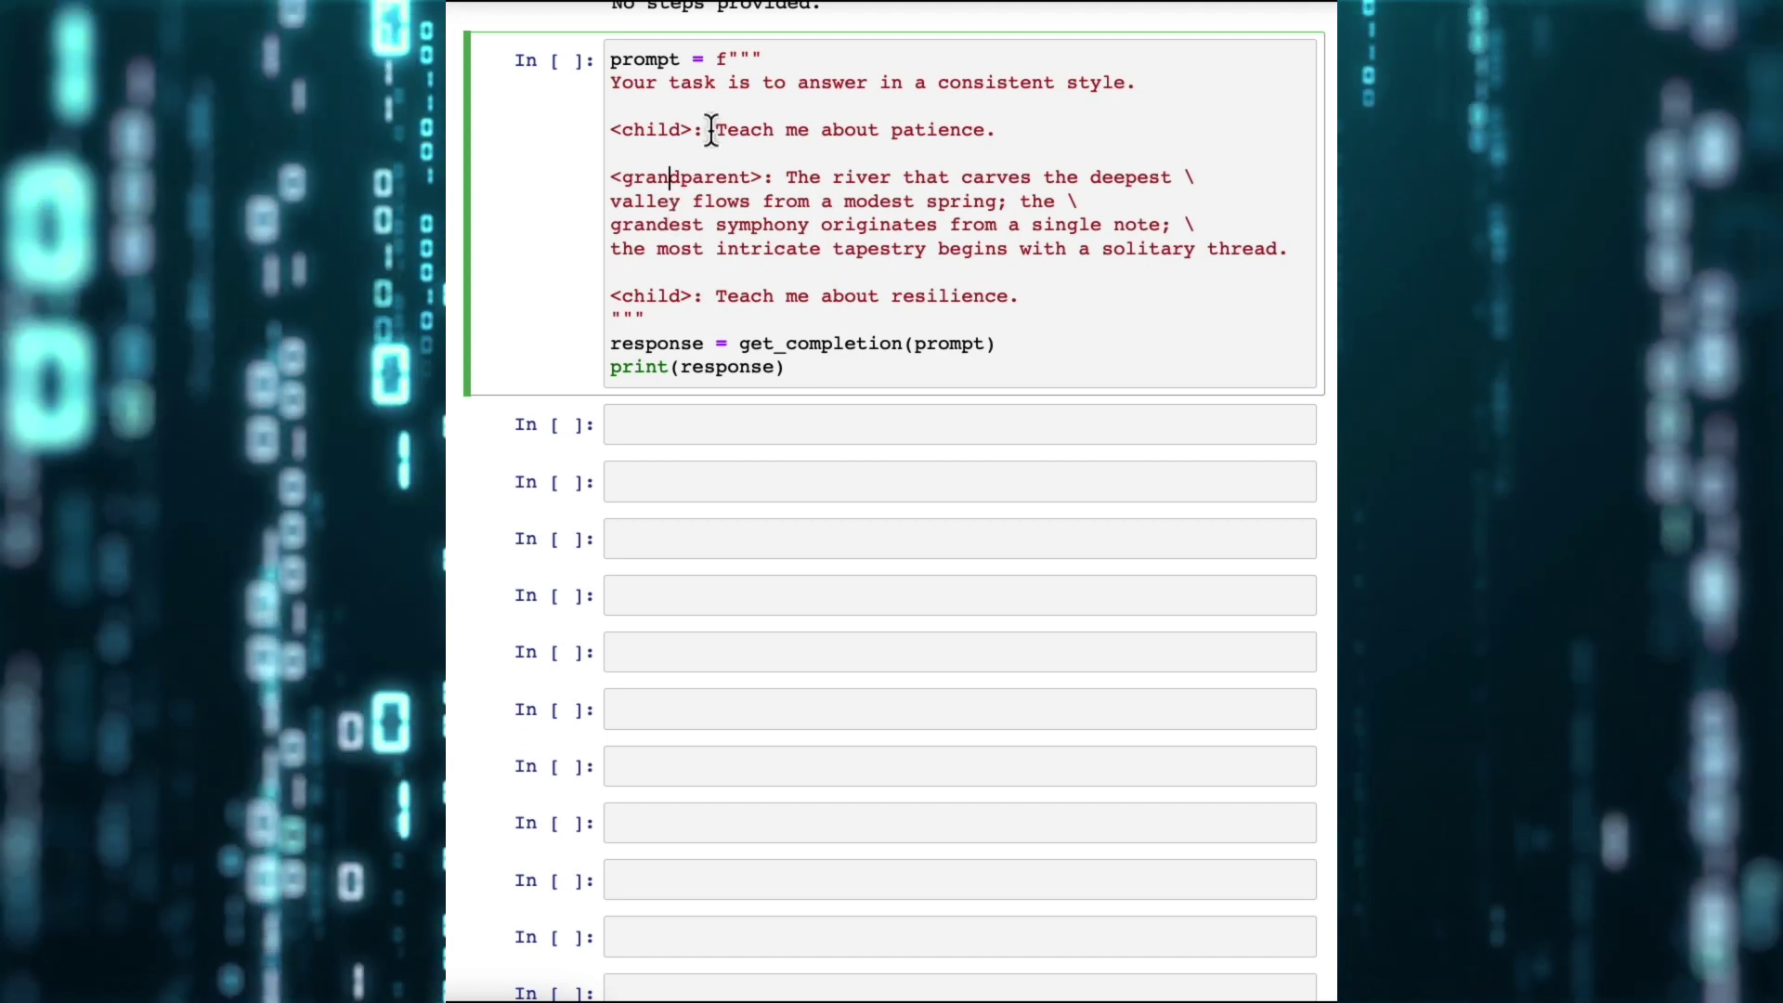
drag(714, 130, 1021, 133)
click(985, 179)
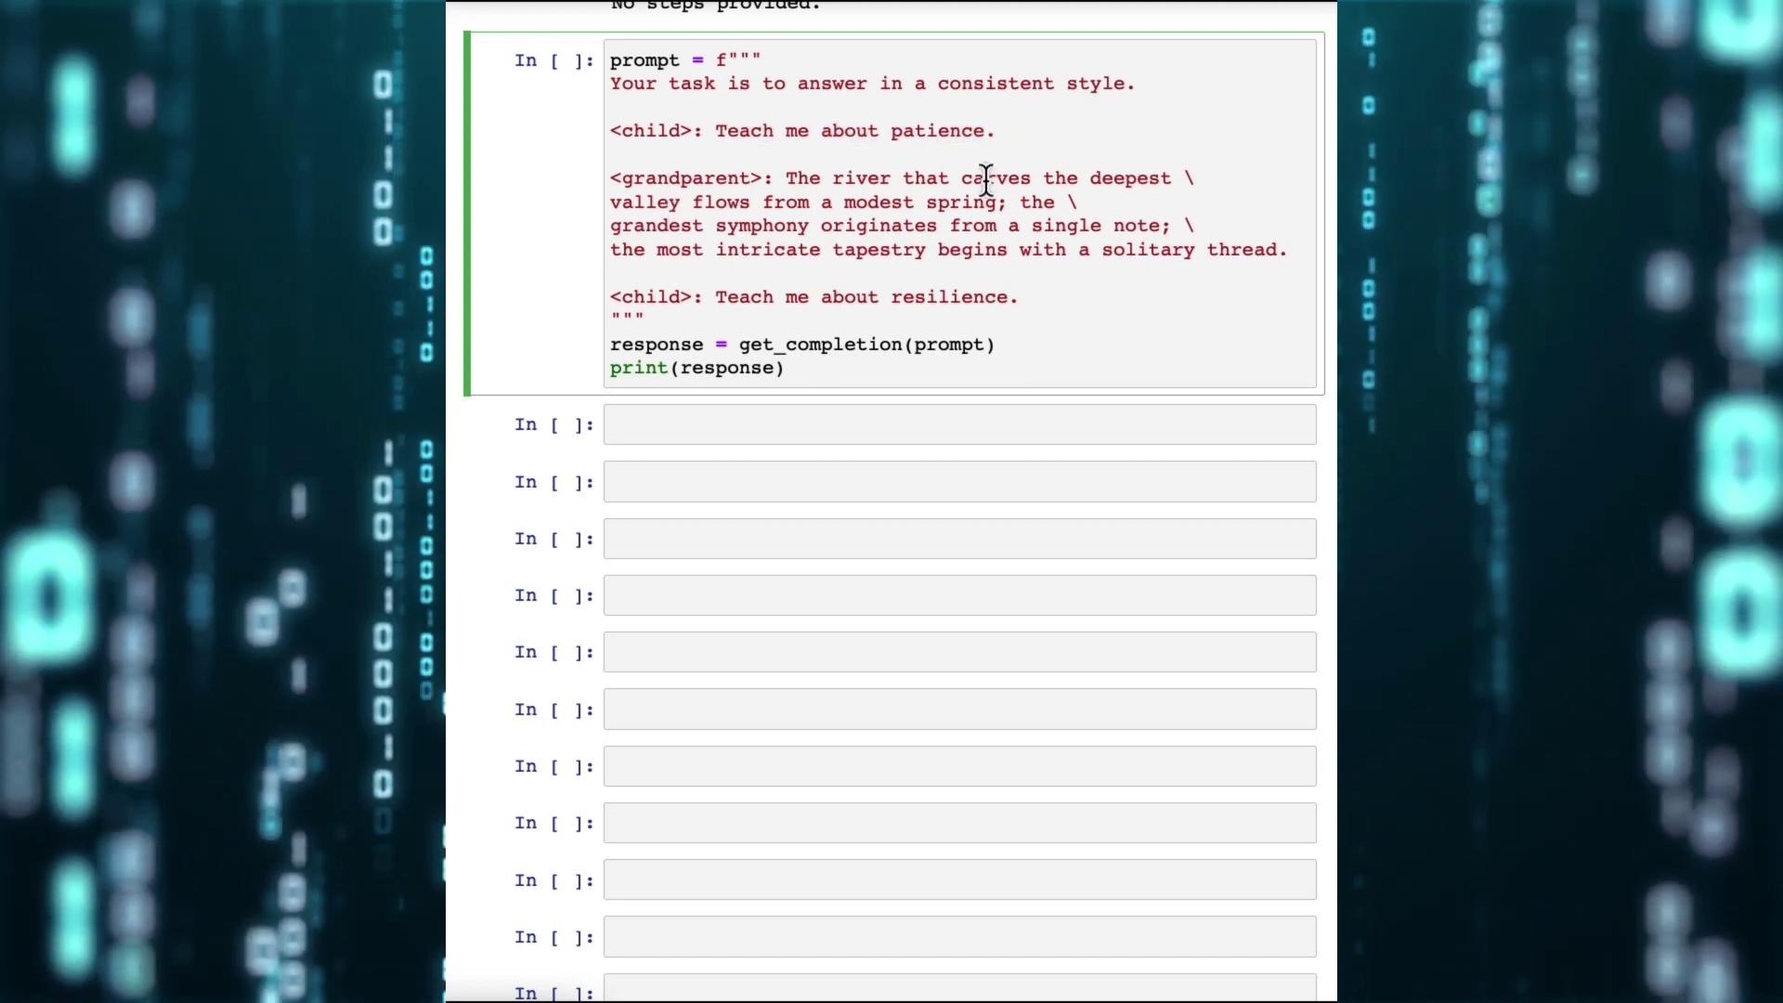
drag(784, 177, 1326, 268)
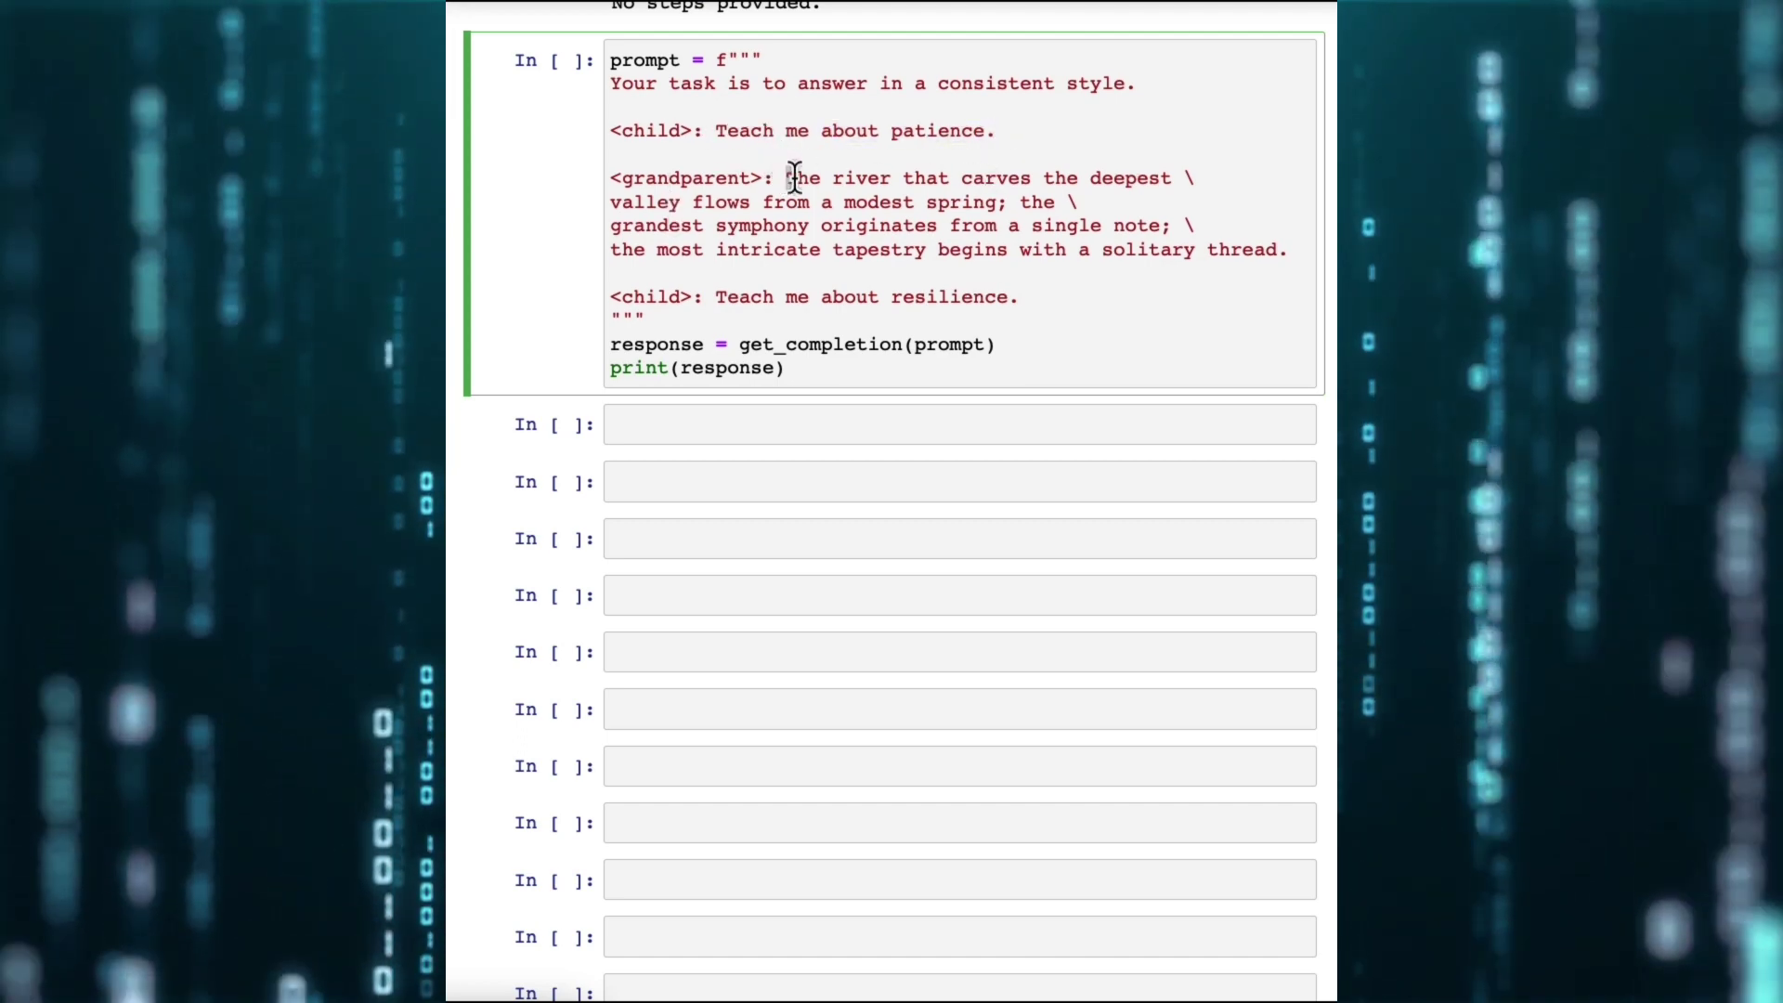
click(1079, 275)
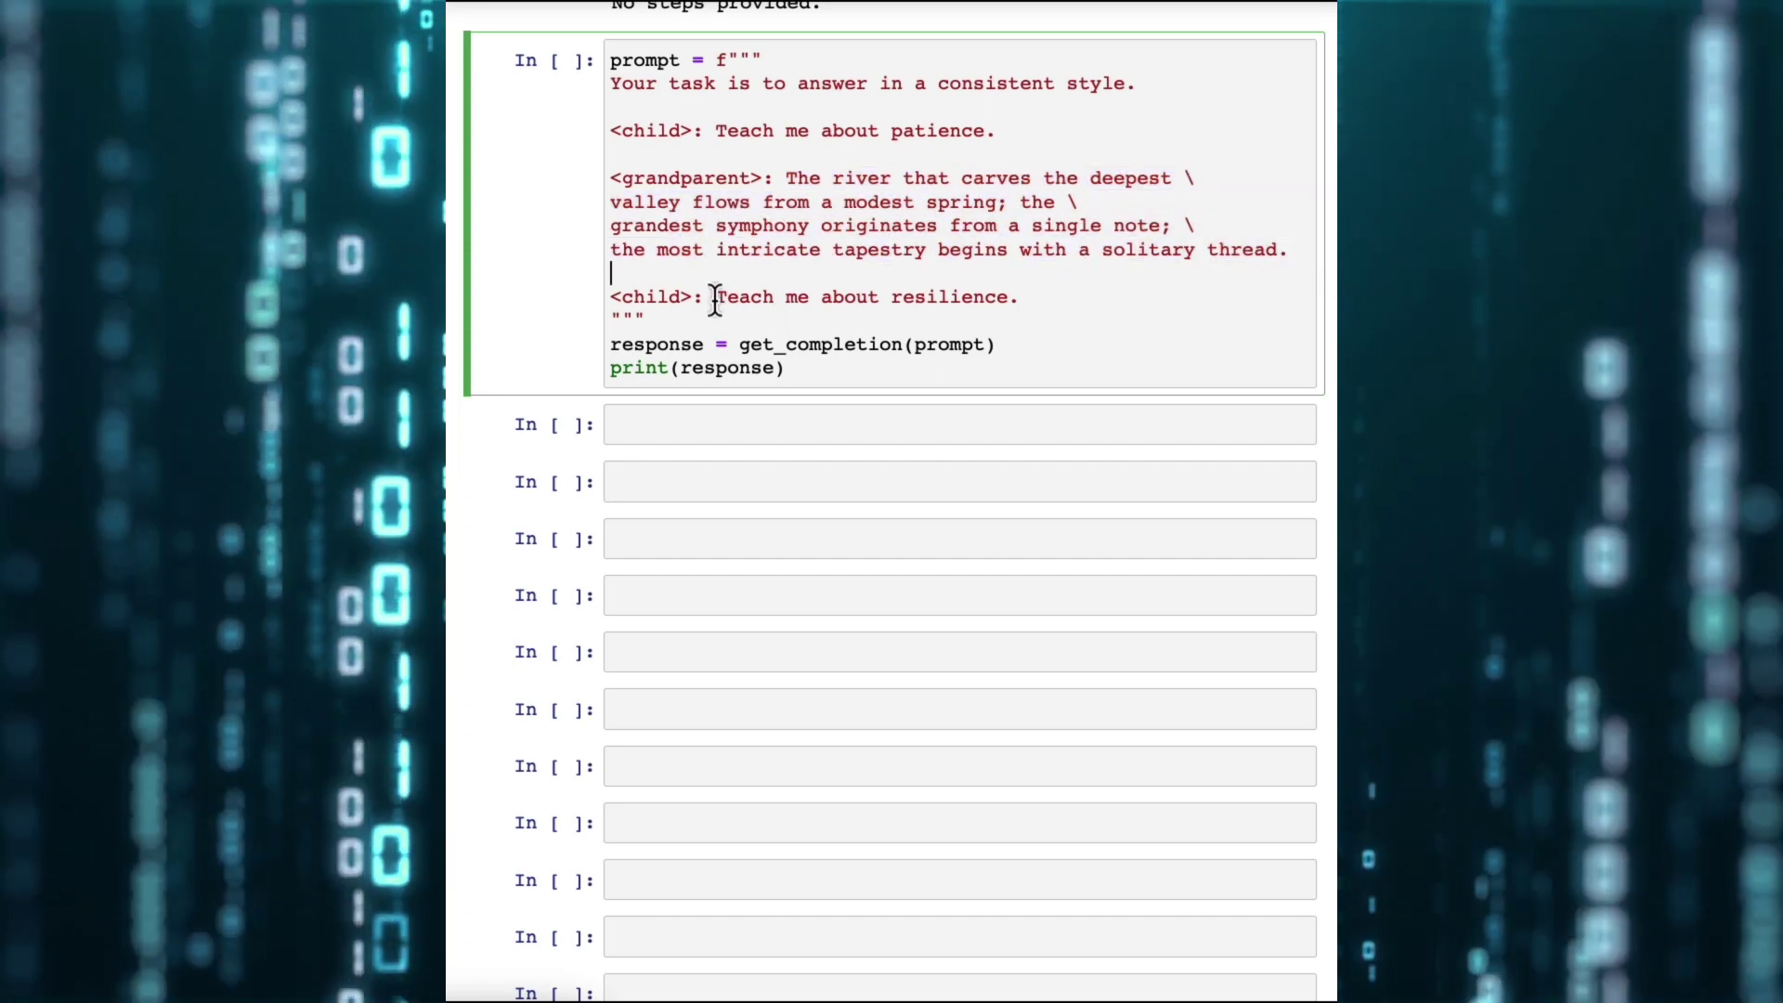
click(715, 298)
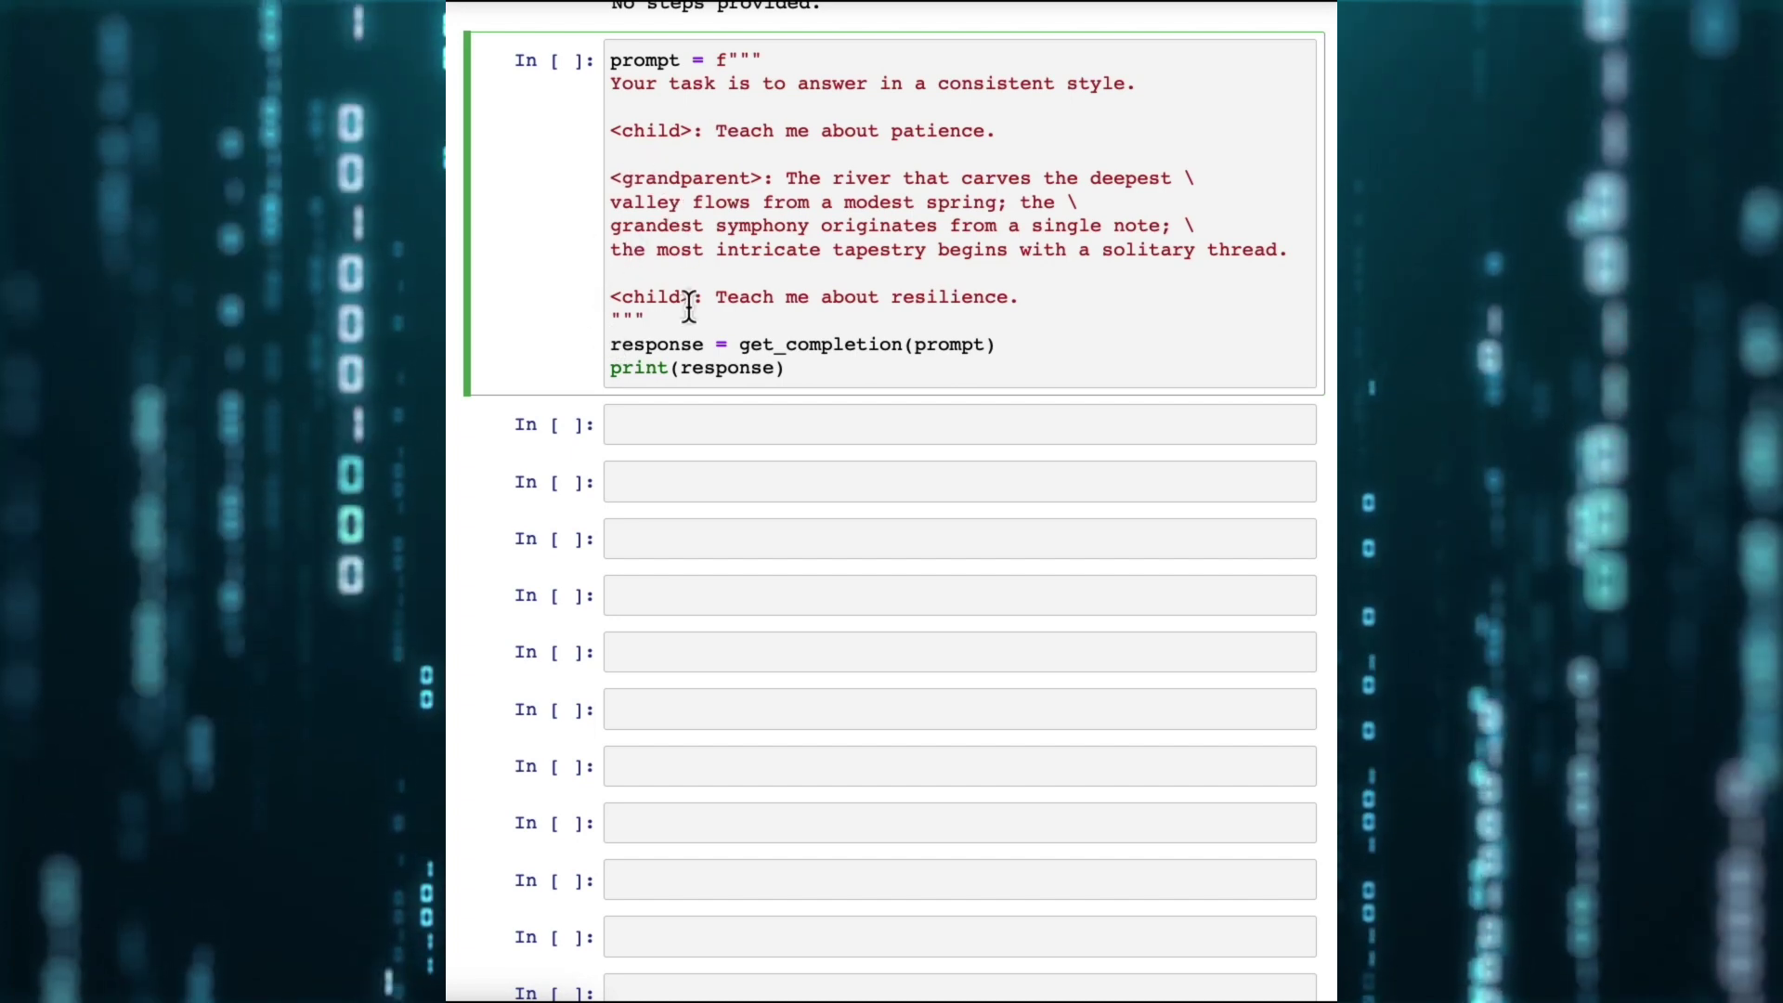
Step: Run the consistent-style cell to get the grandparent's tree-metaphor answer on resilience
key(shift+Return)
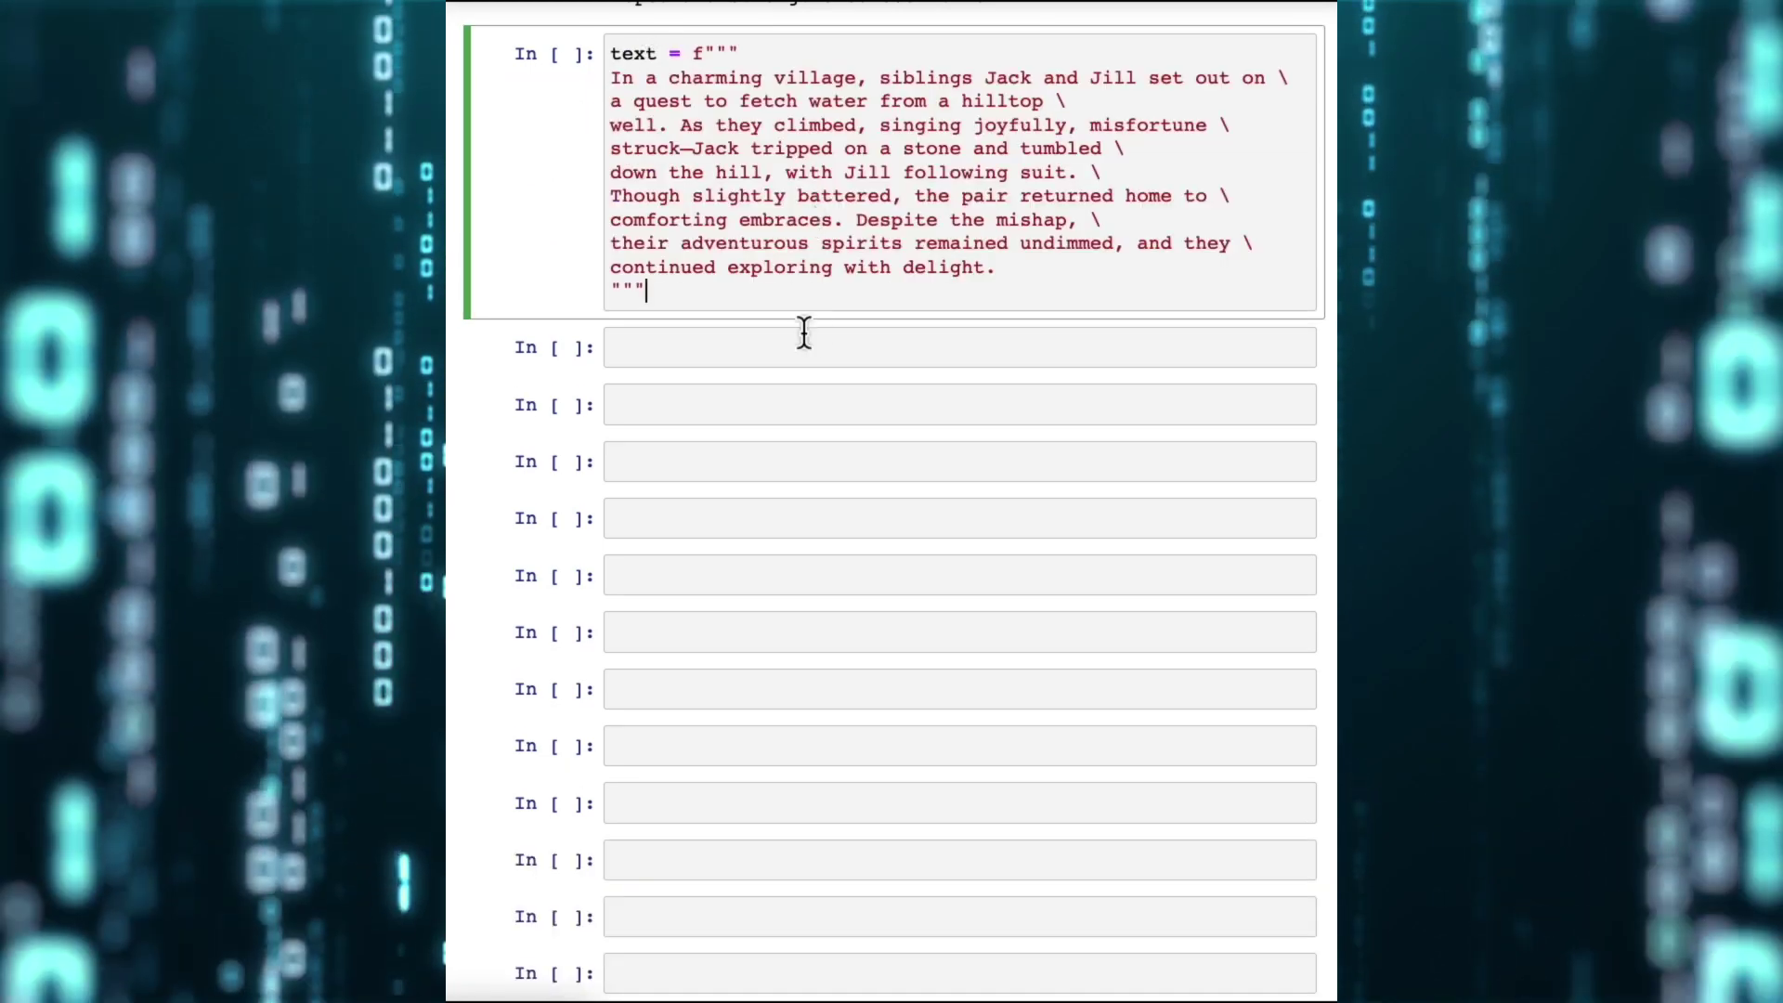
Step: Paste prompt_1 below the story, requesting summary, French translation, names list and JSON
key(Return)
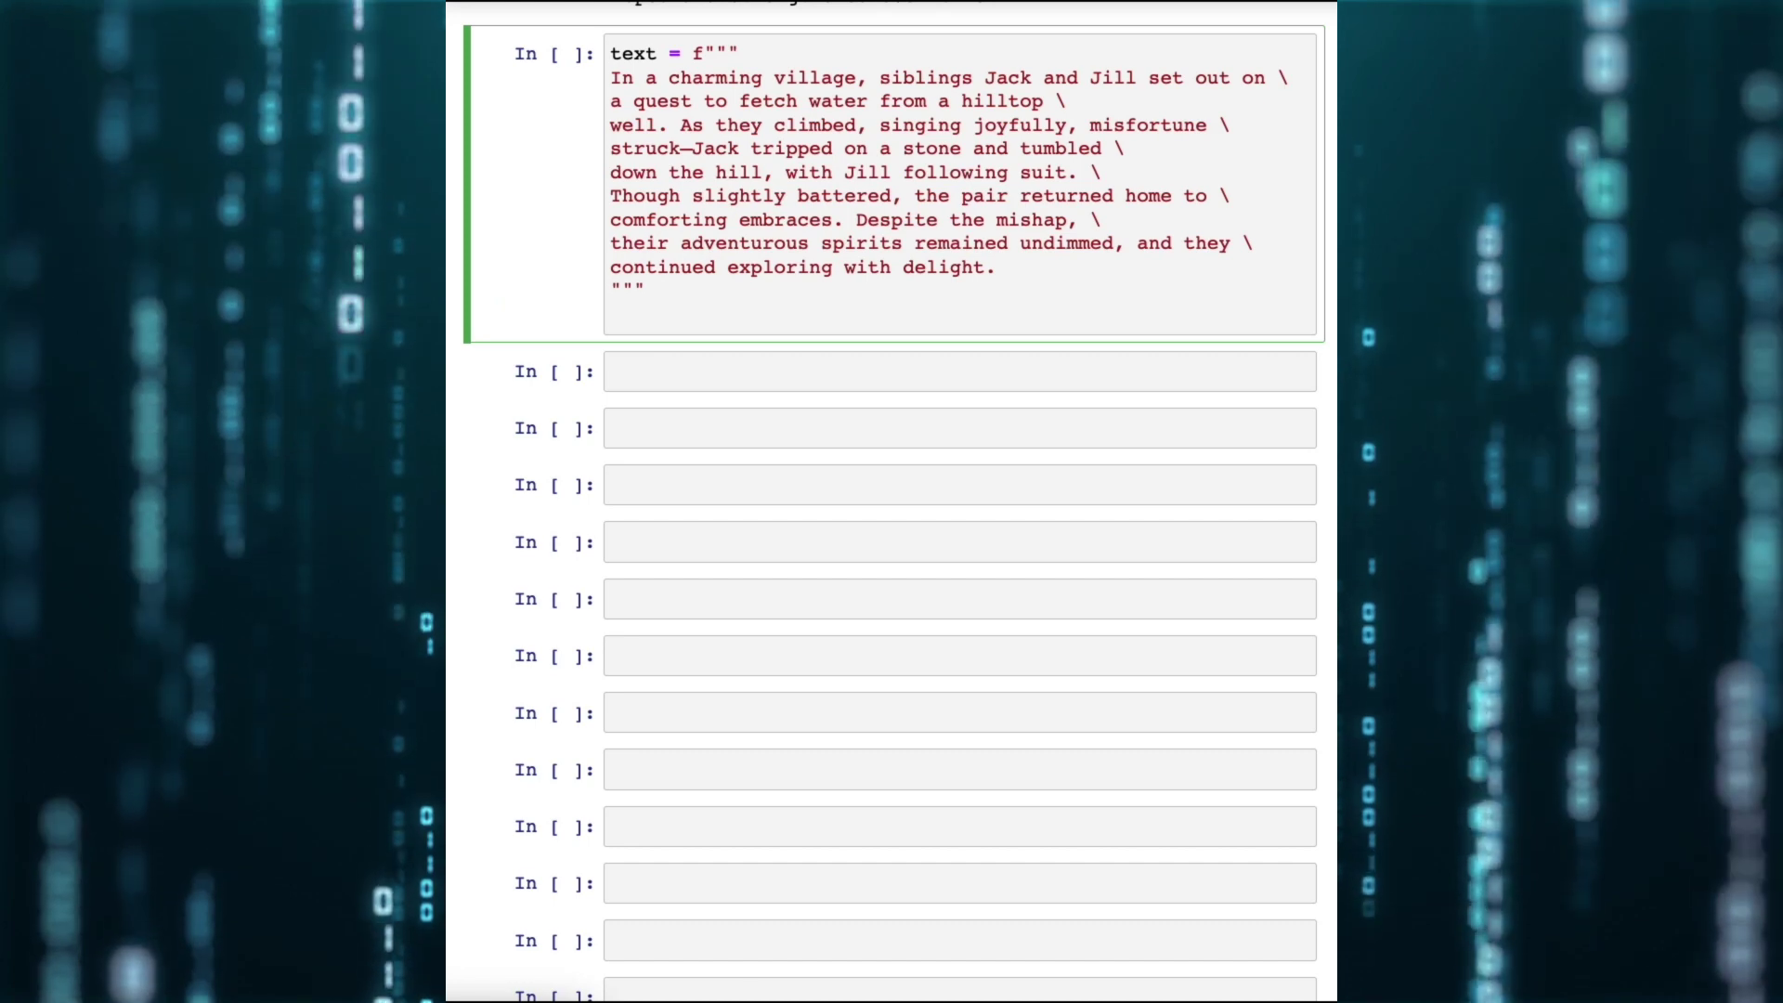
scroll(629, 304, down, 1)
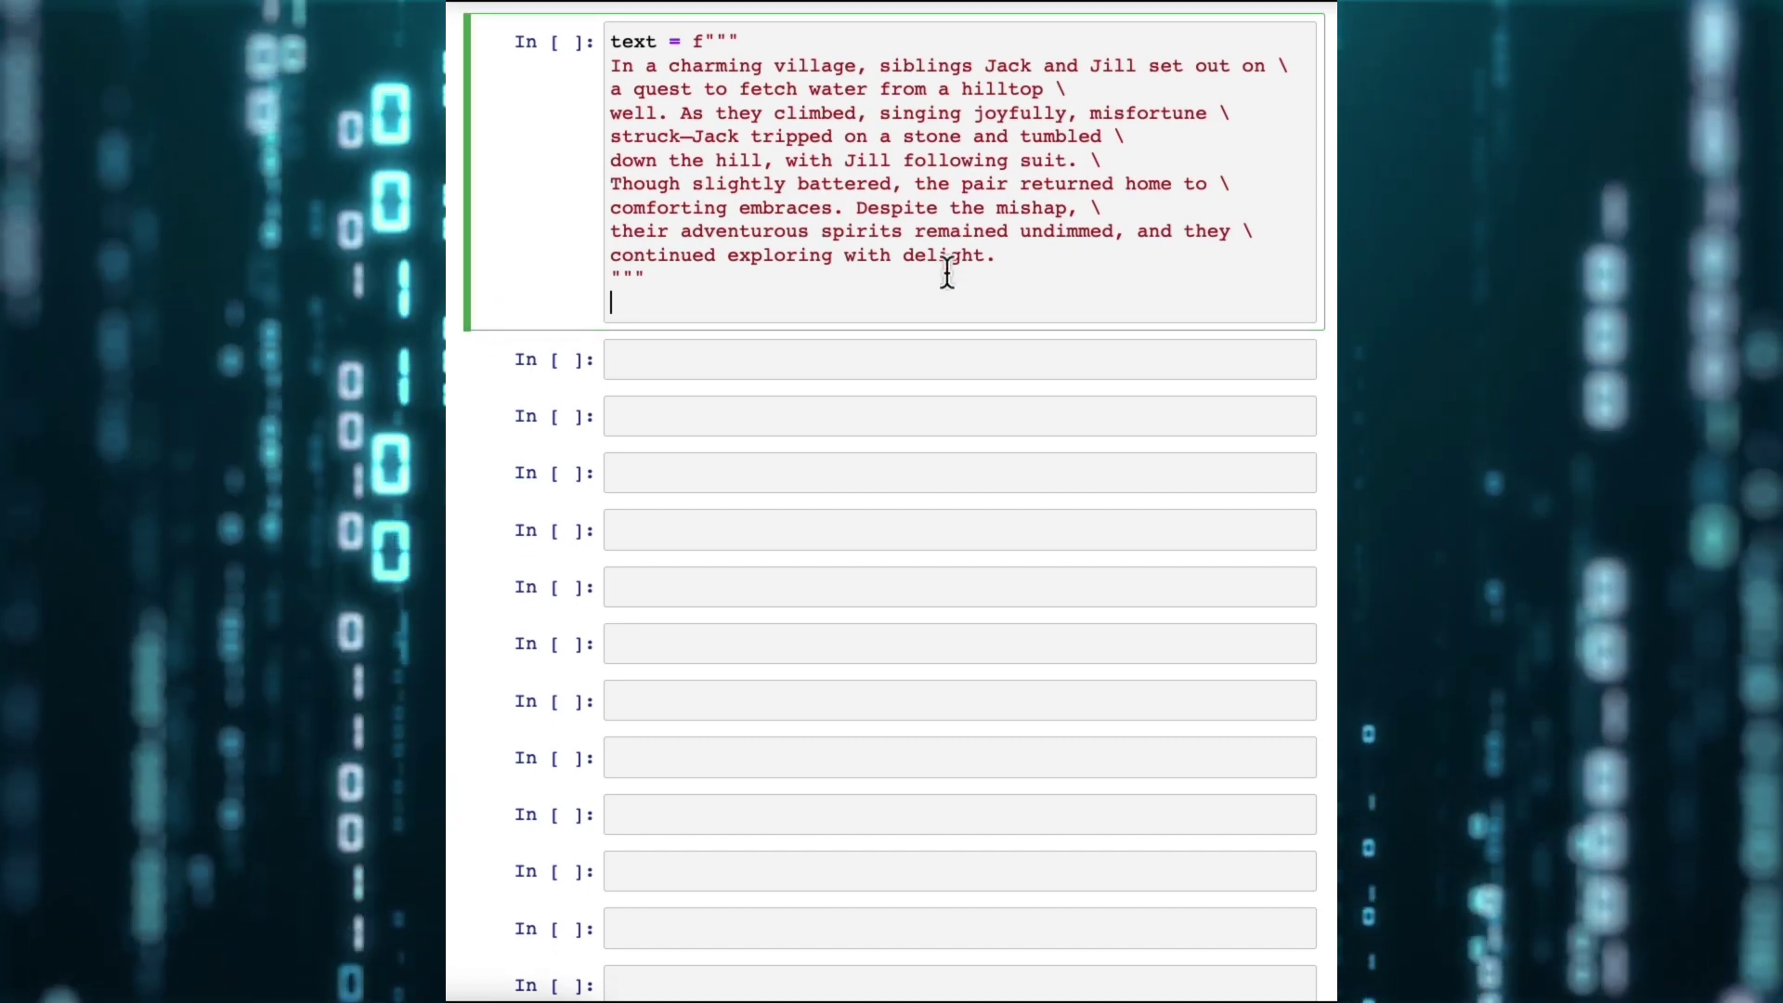
text(# example 1 prompt_1 = f""" Perform the following actions: 1 - Summarize the following text delimited by triple \ backticks with 1 sentence. 2 - Translate the summary into French. 3 - List each name in the French summary. 4 - Output a json object that contains the following \ keys: french_summary, num_names.  Separate your answers with line breaks.  Text: ```{text}``` """ response = get_completion(prompt_1) print("Completion for prompt 1:") print(response))
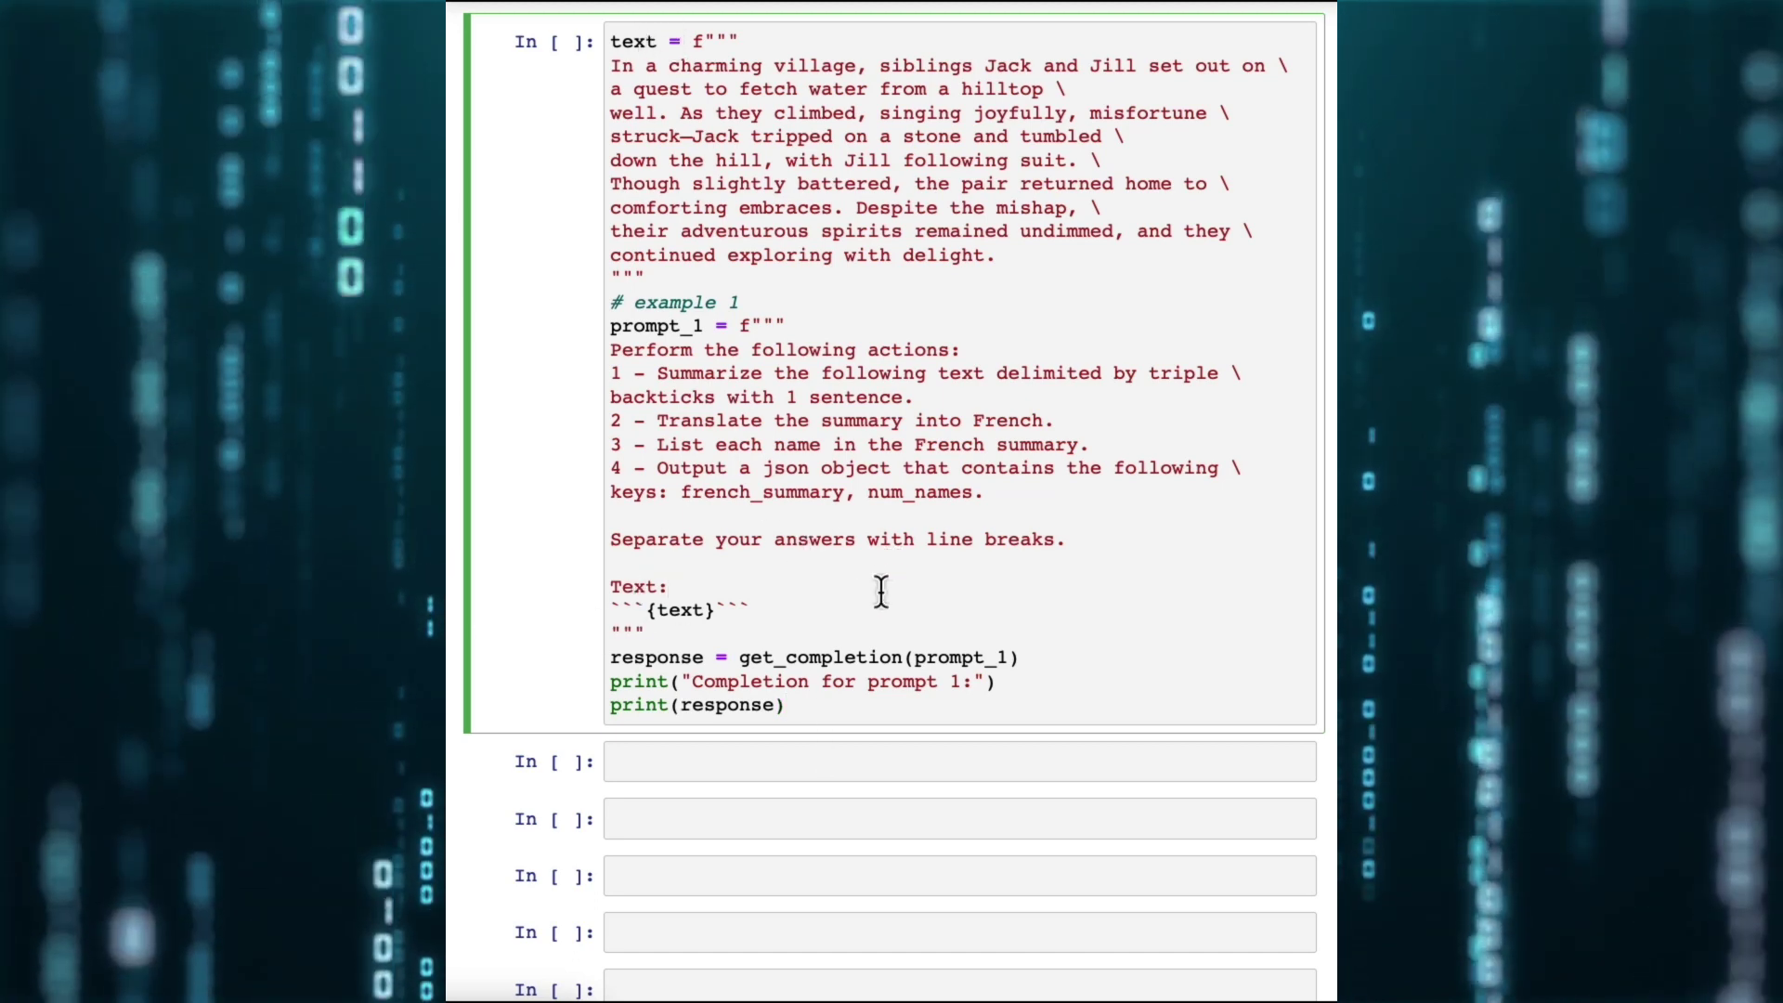
Step: Run the Jack and Jill cell and review its French translation, names list and JSON
key(shift+Return)
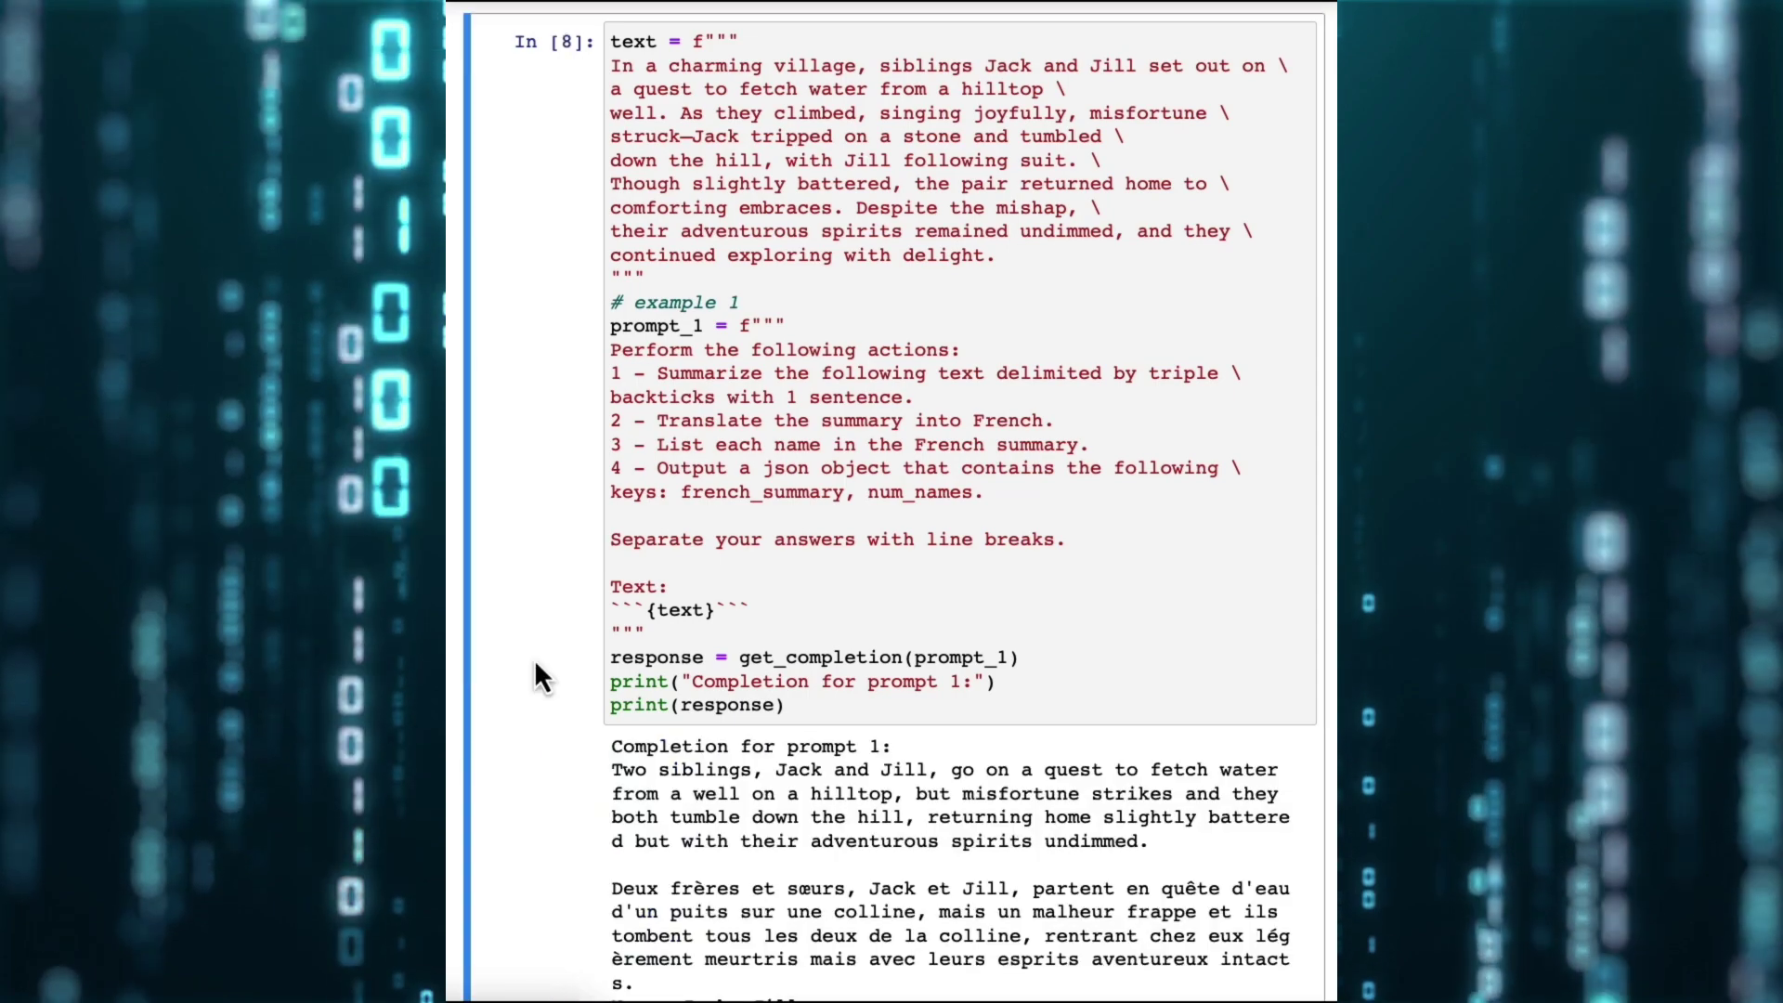
scroll(742, 812, down, 1)
scroll(743, 815, down, 2)
scroll(743, 822, down, 1)
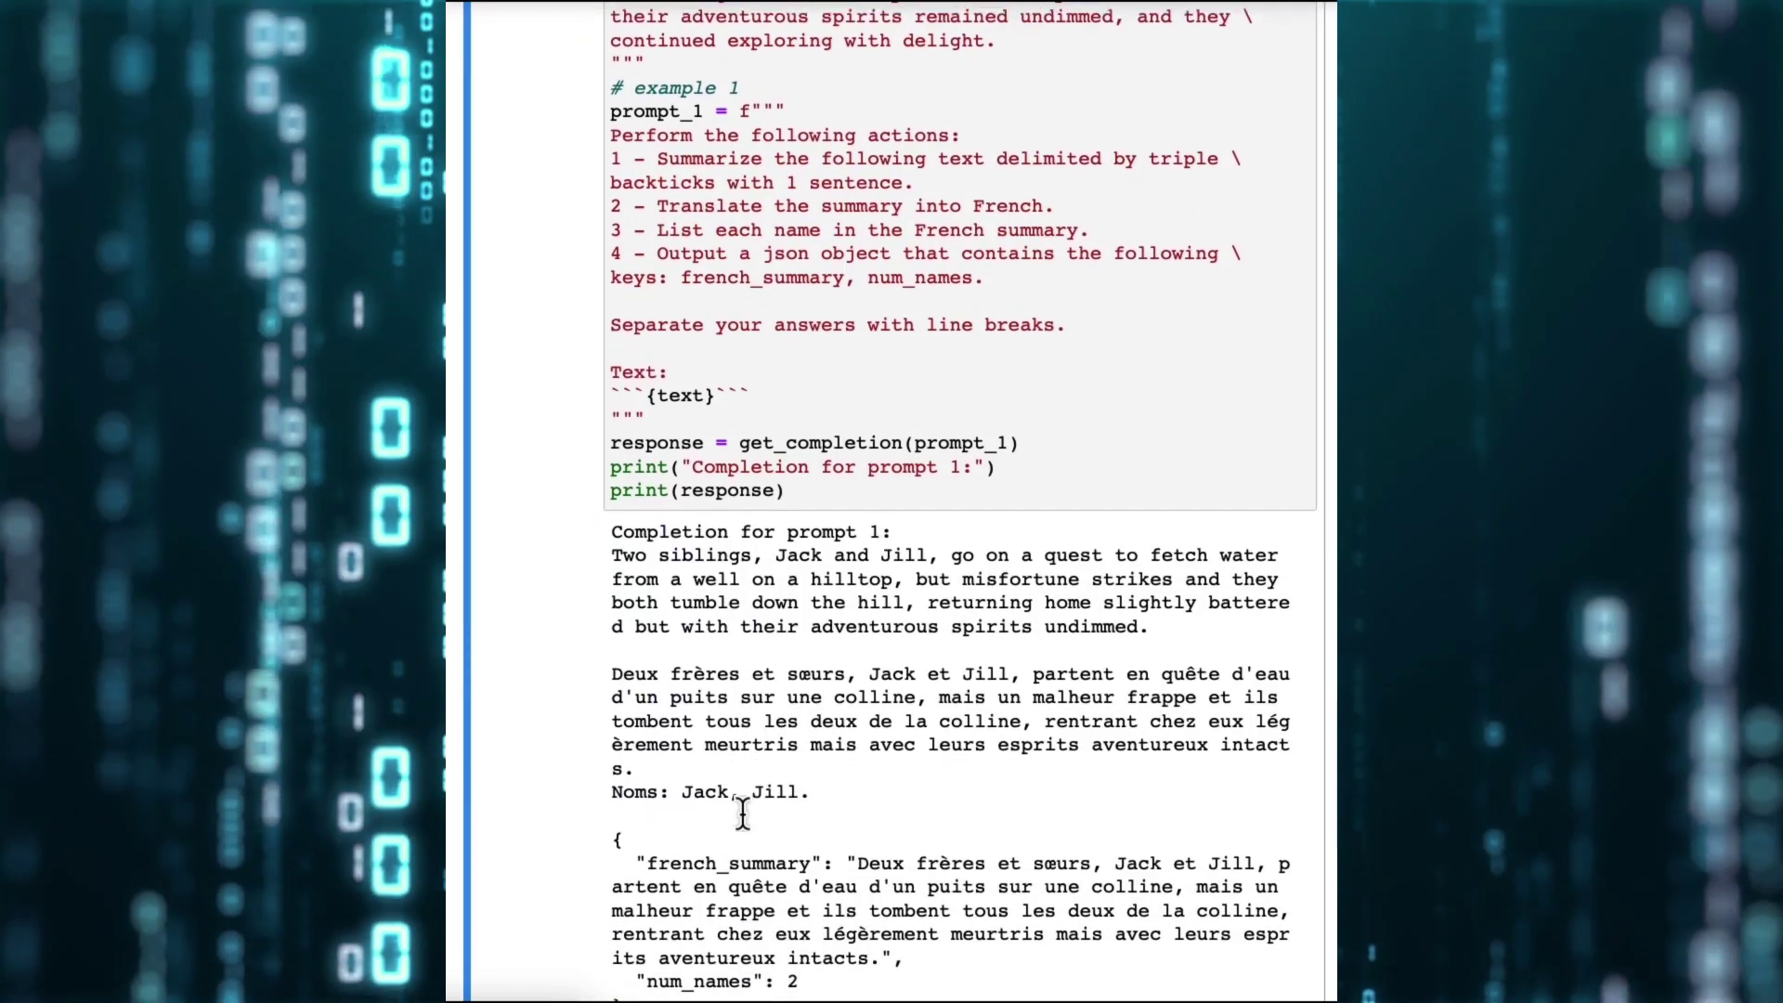
scroll(743, 825, down, 1)
scroll(744, 822, down, 1)
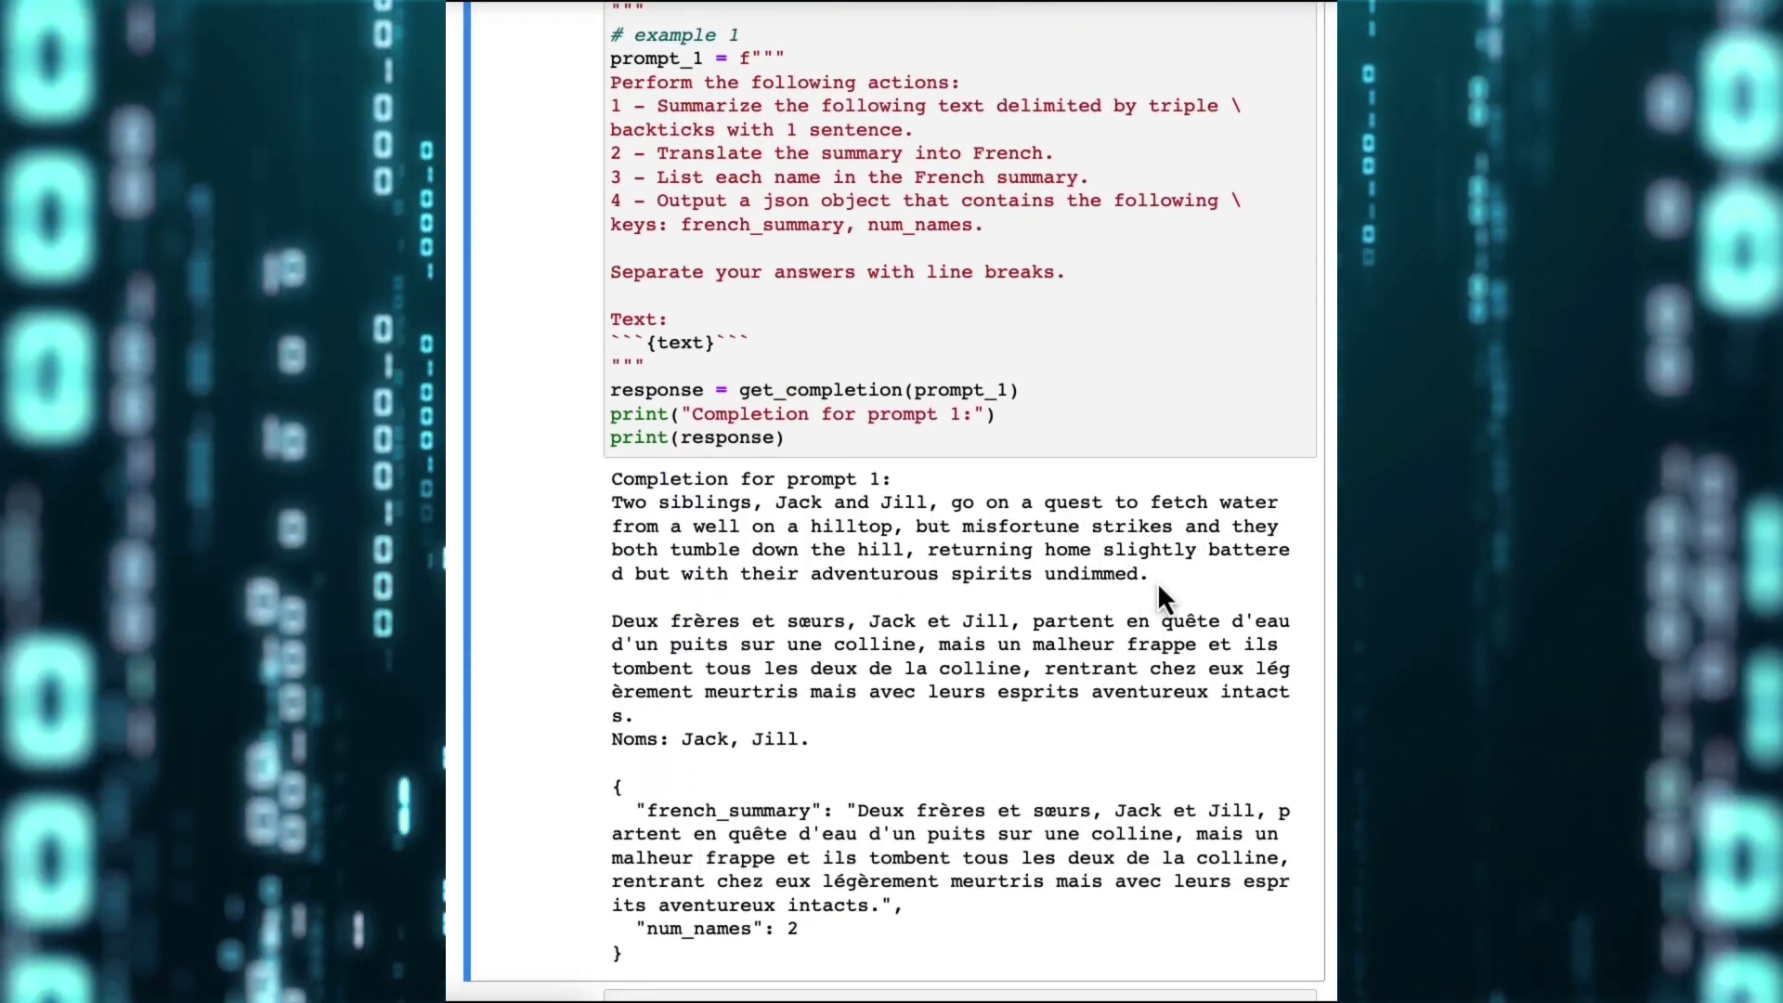
drag(1159, 584, 608, 508)
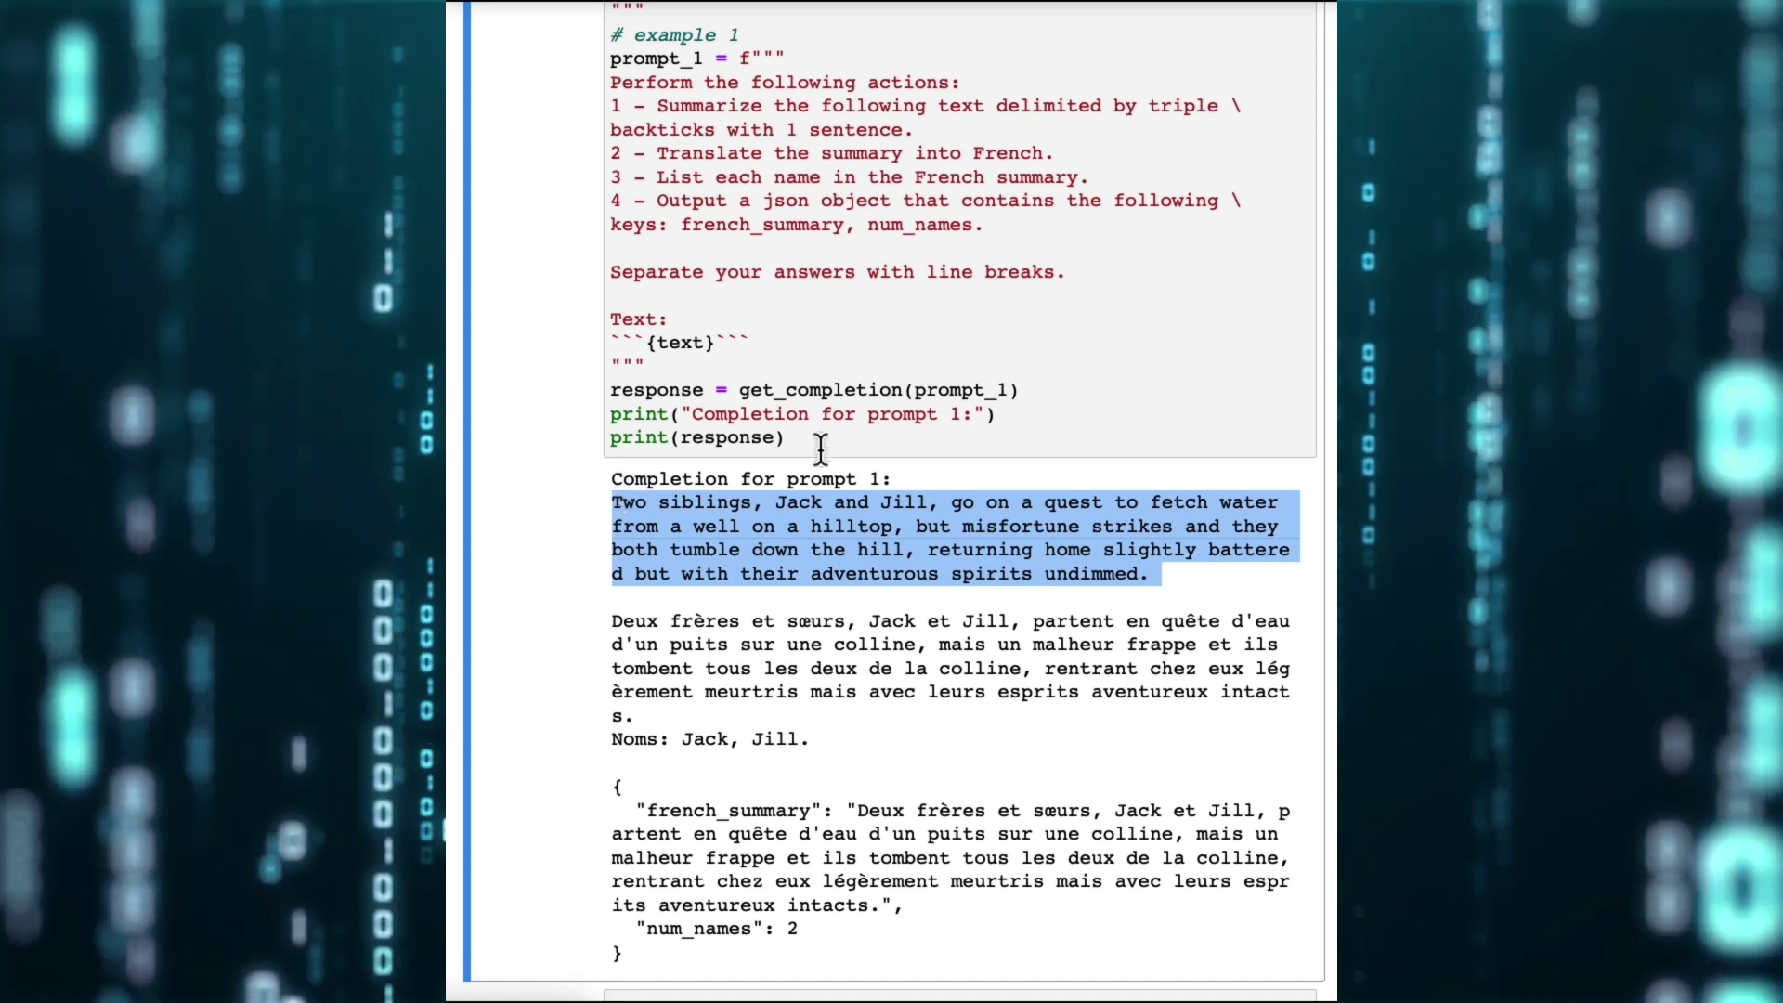
drag(642, 718, 608, 621)
drag(823, 742, 615, 742)
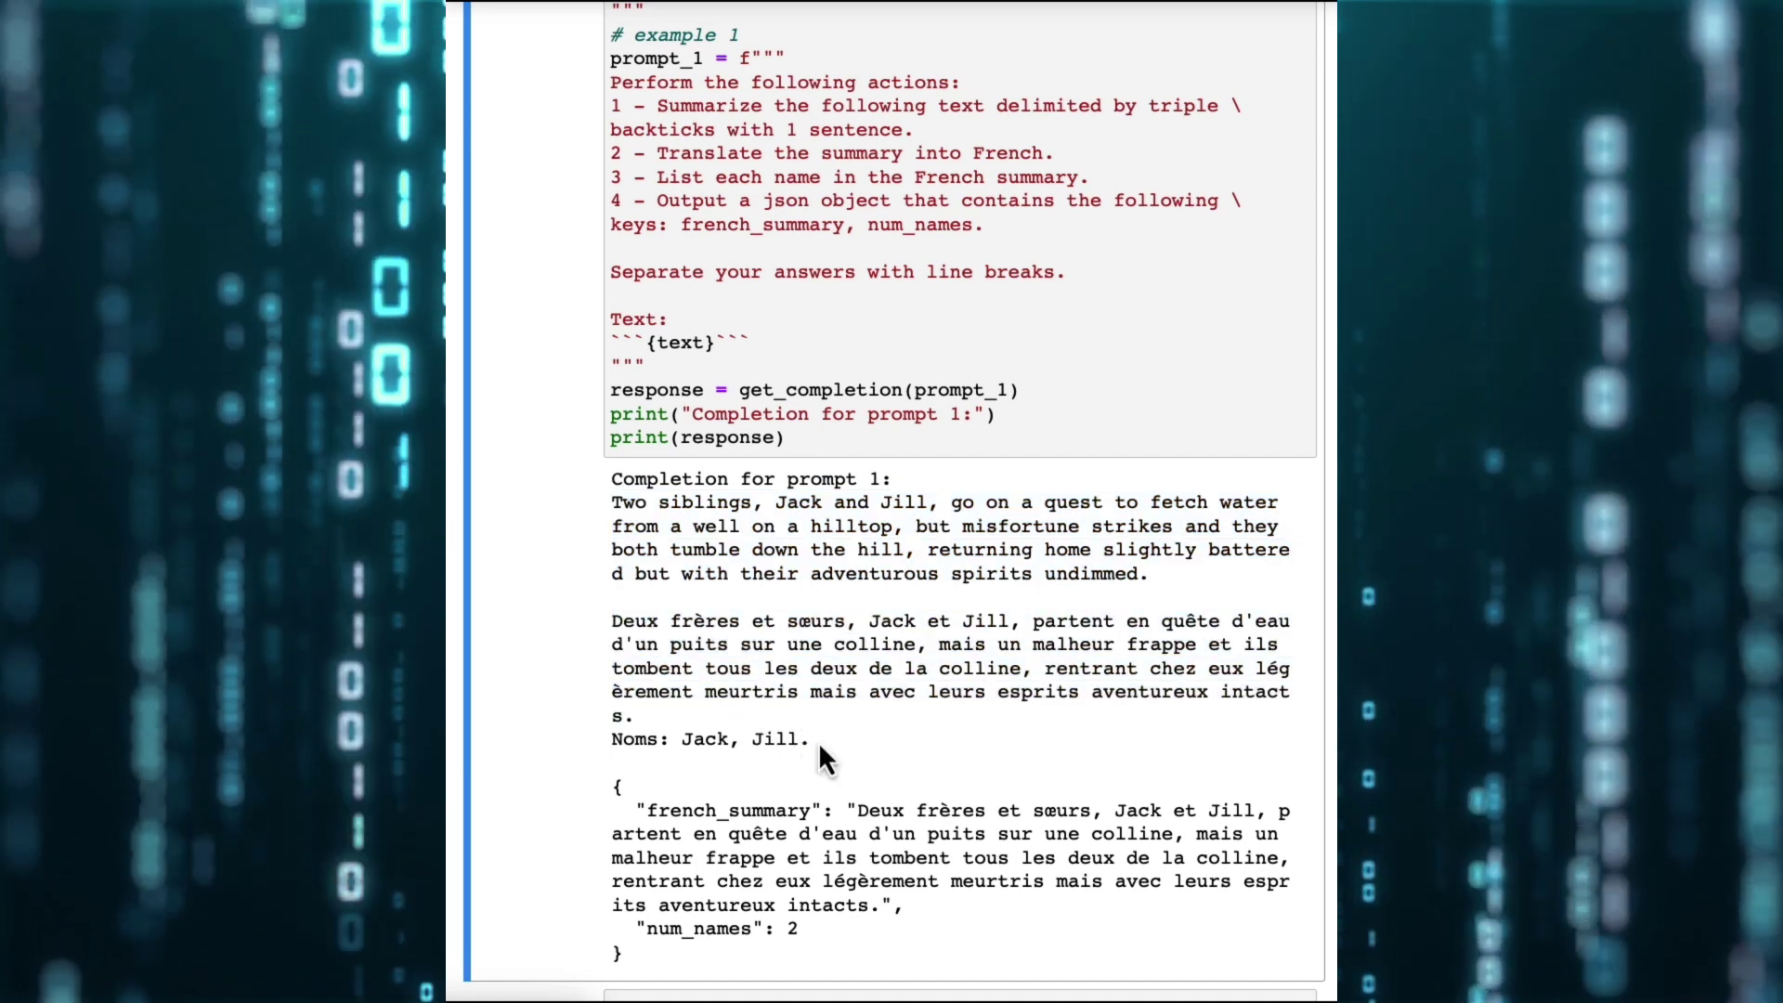
click(615, 742)
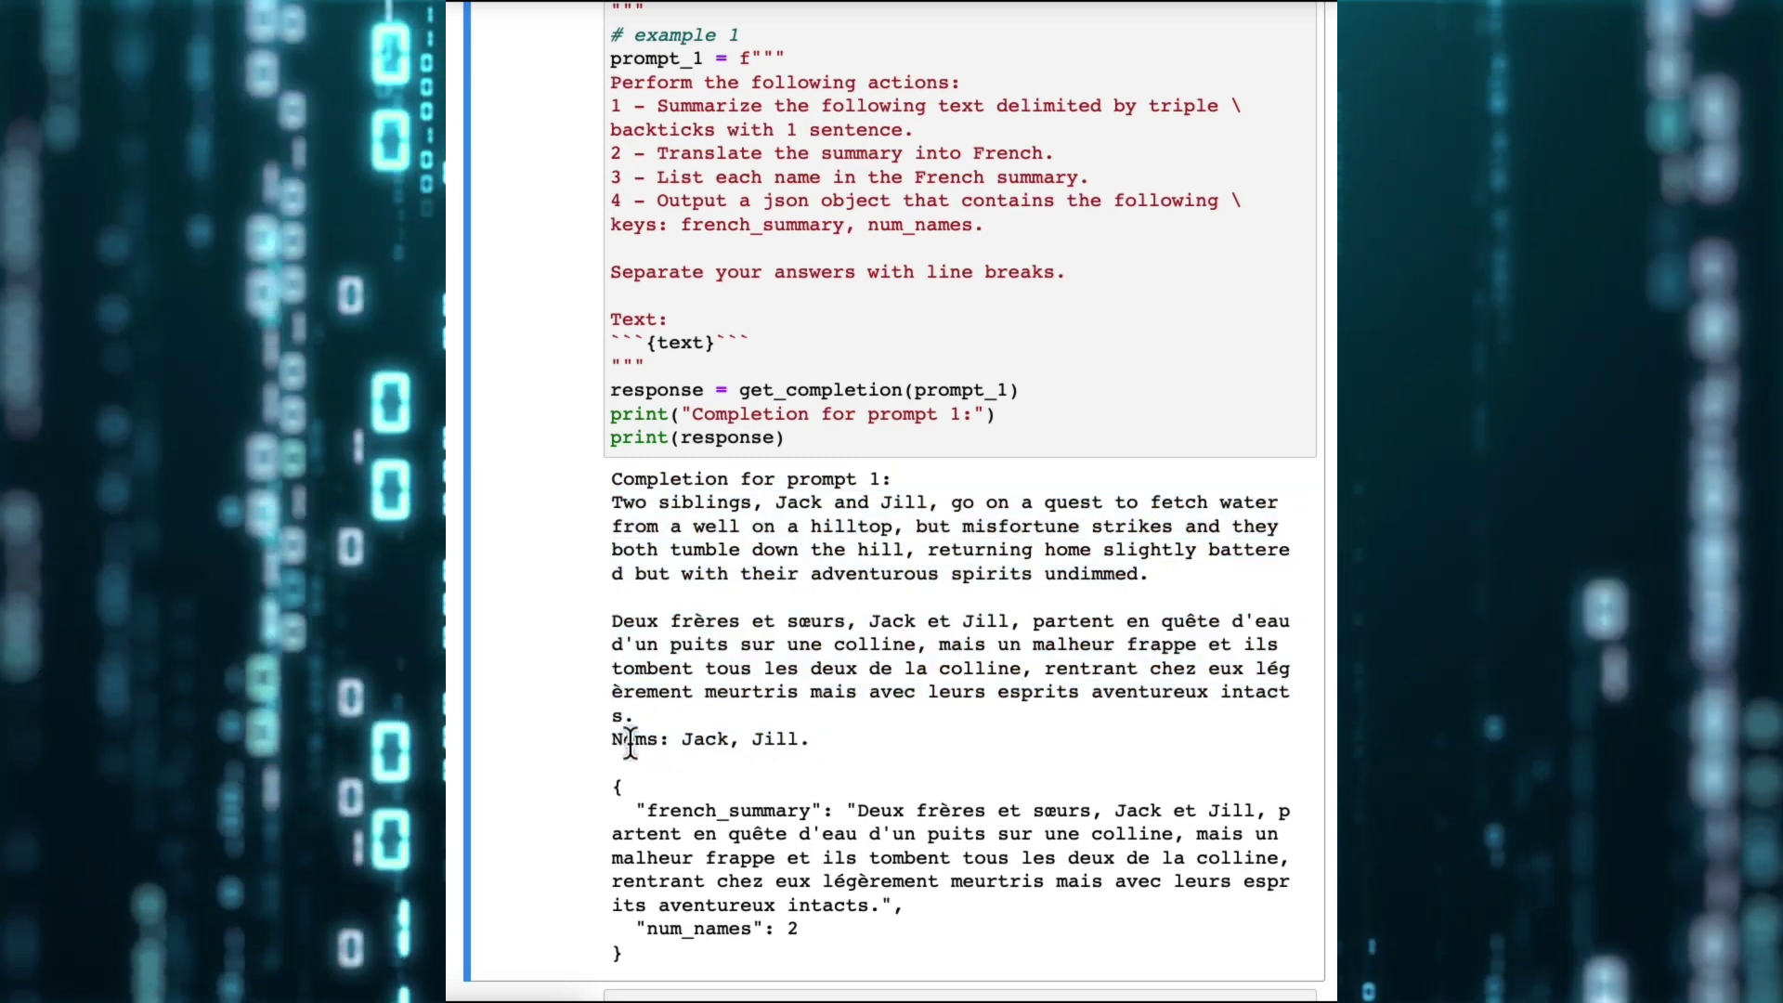
scroll(634, 746, down, 1)
drag(671, 733, 613, 734)
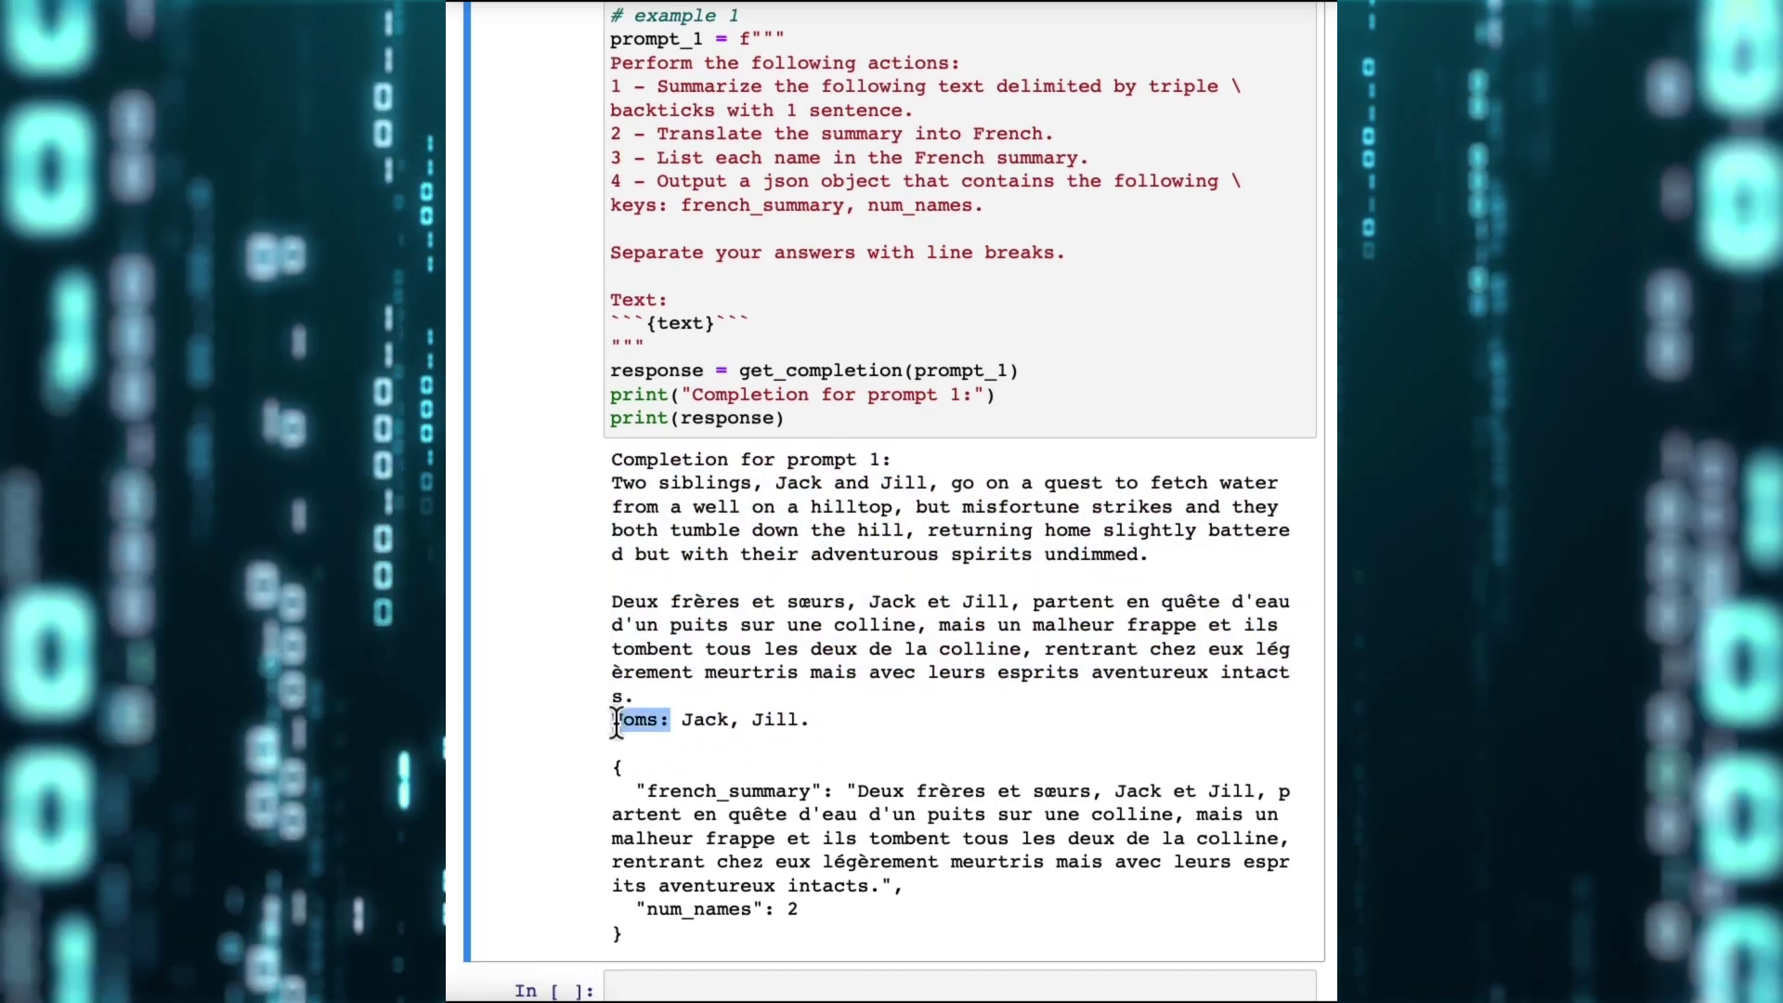
scroll(729, 723, down, 2)
scroll(729, 718, down, 1)
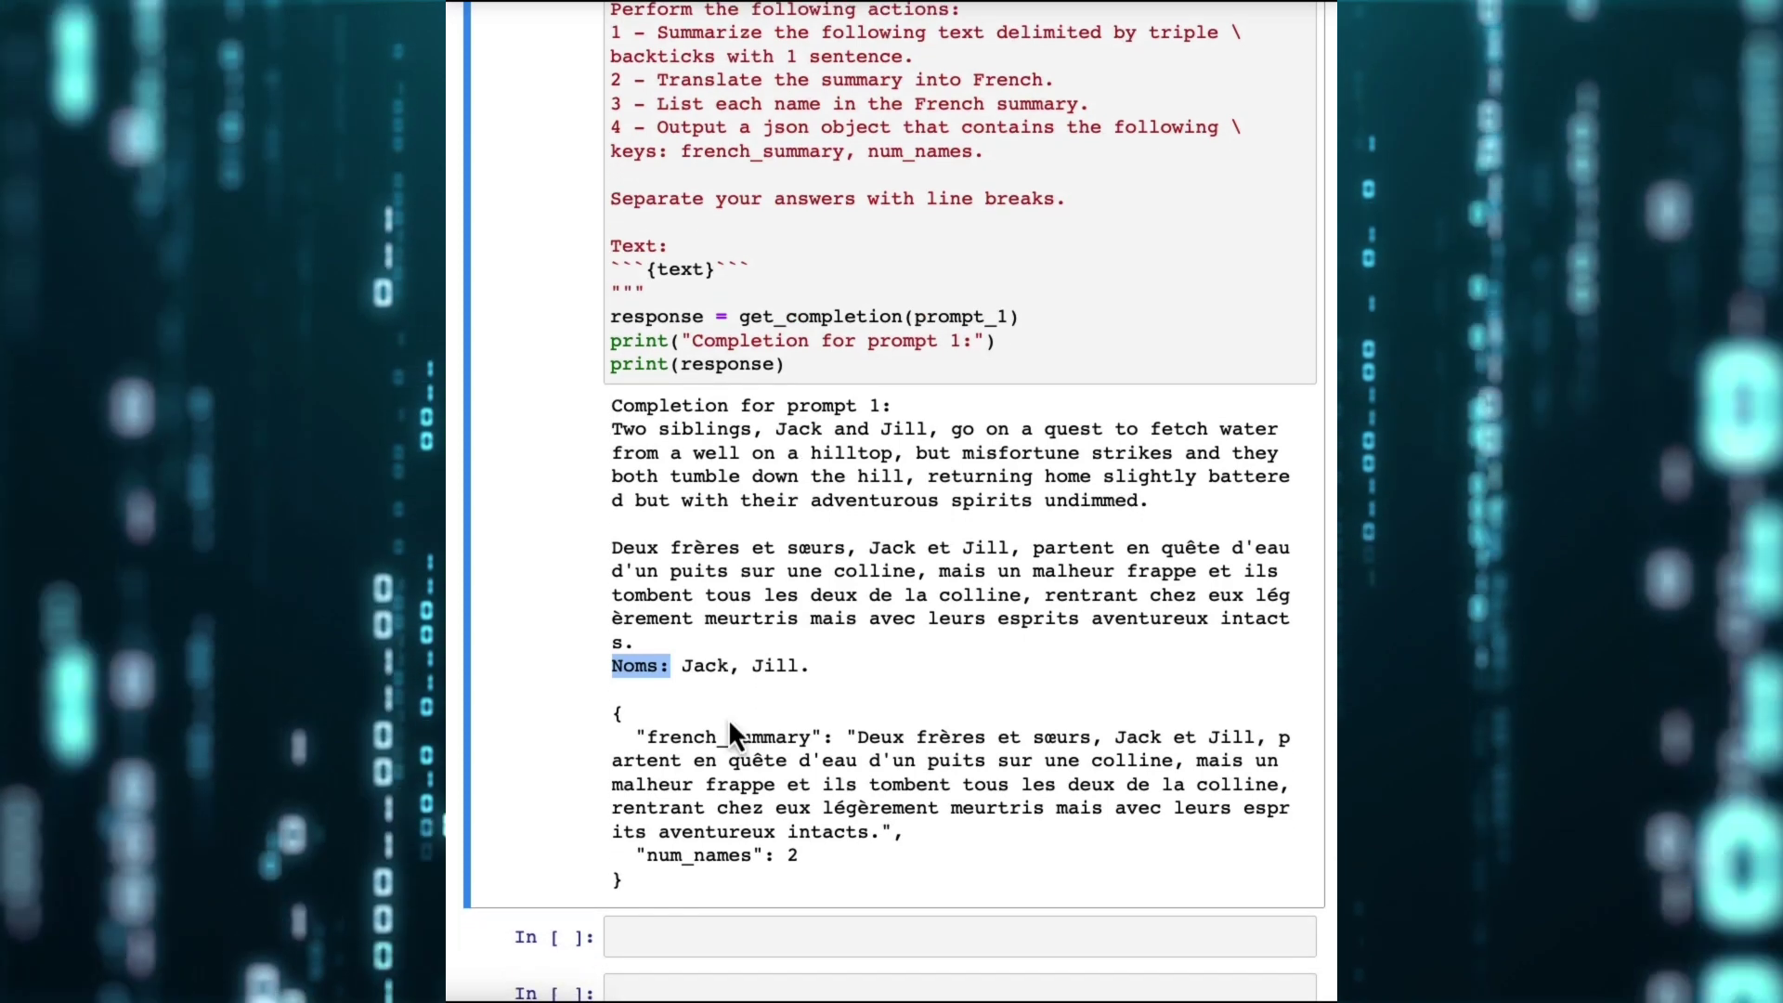
drag(636, 880, 619, 678)
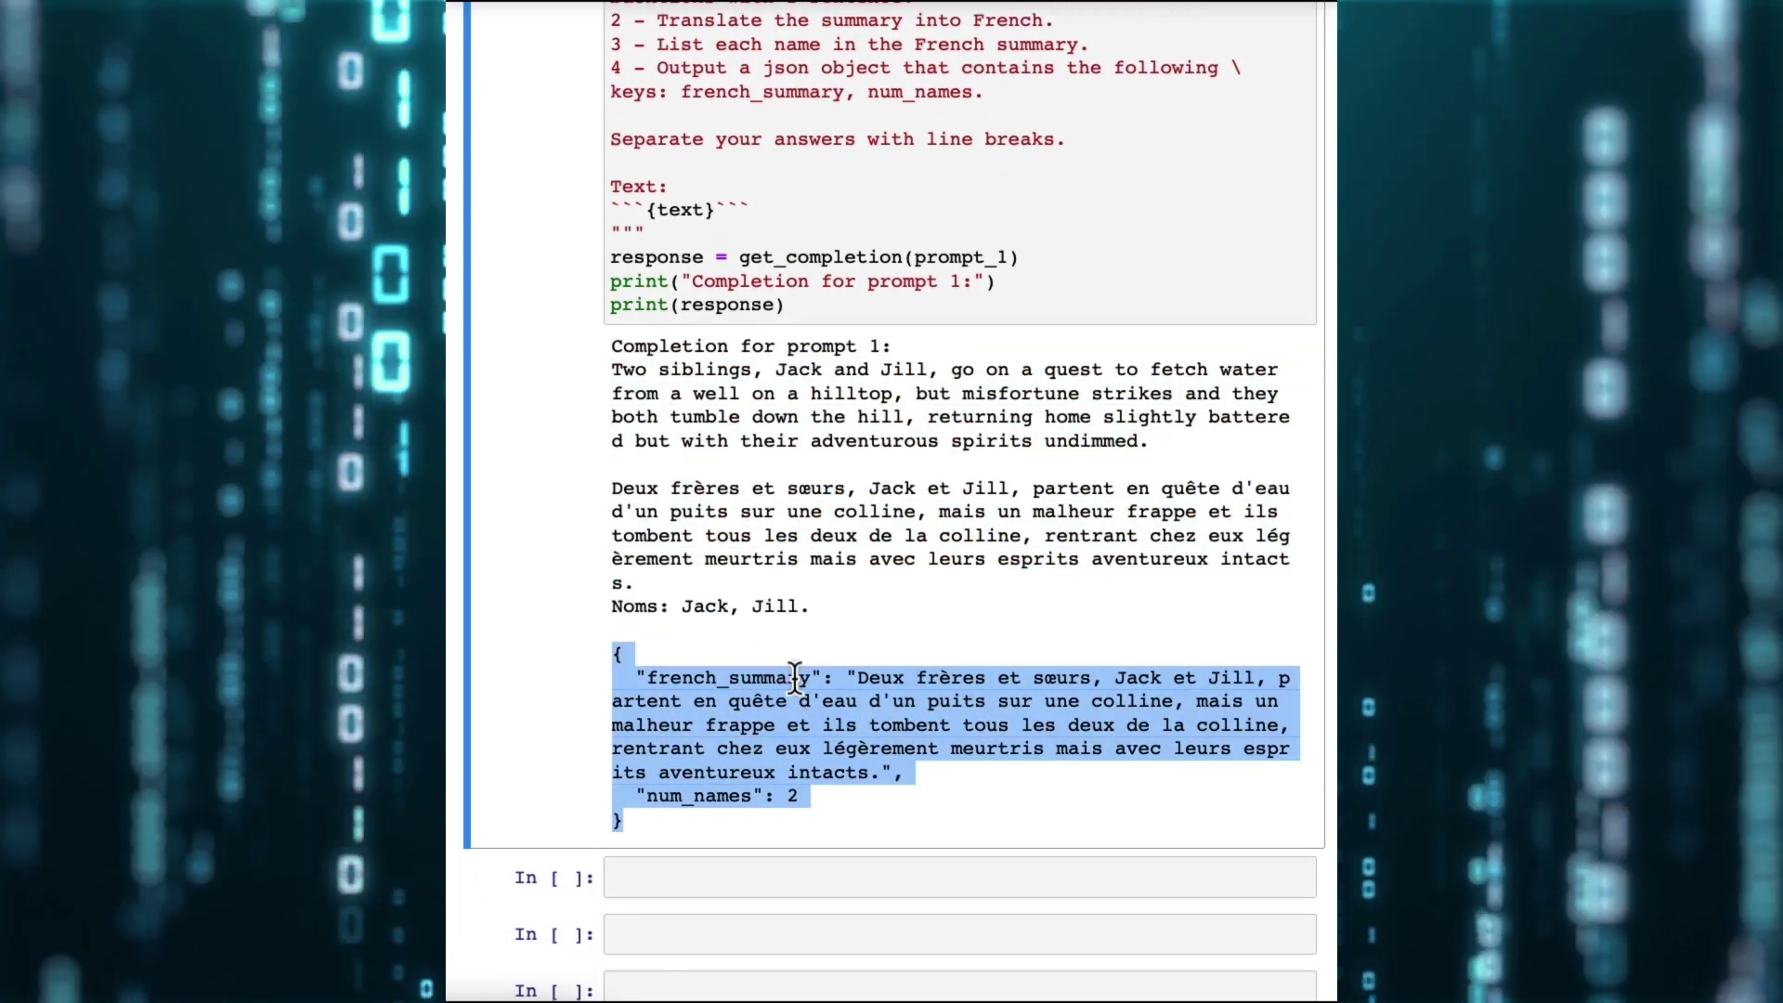
scroll(796, 684, down, 10)
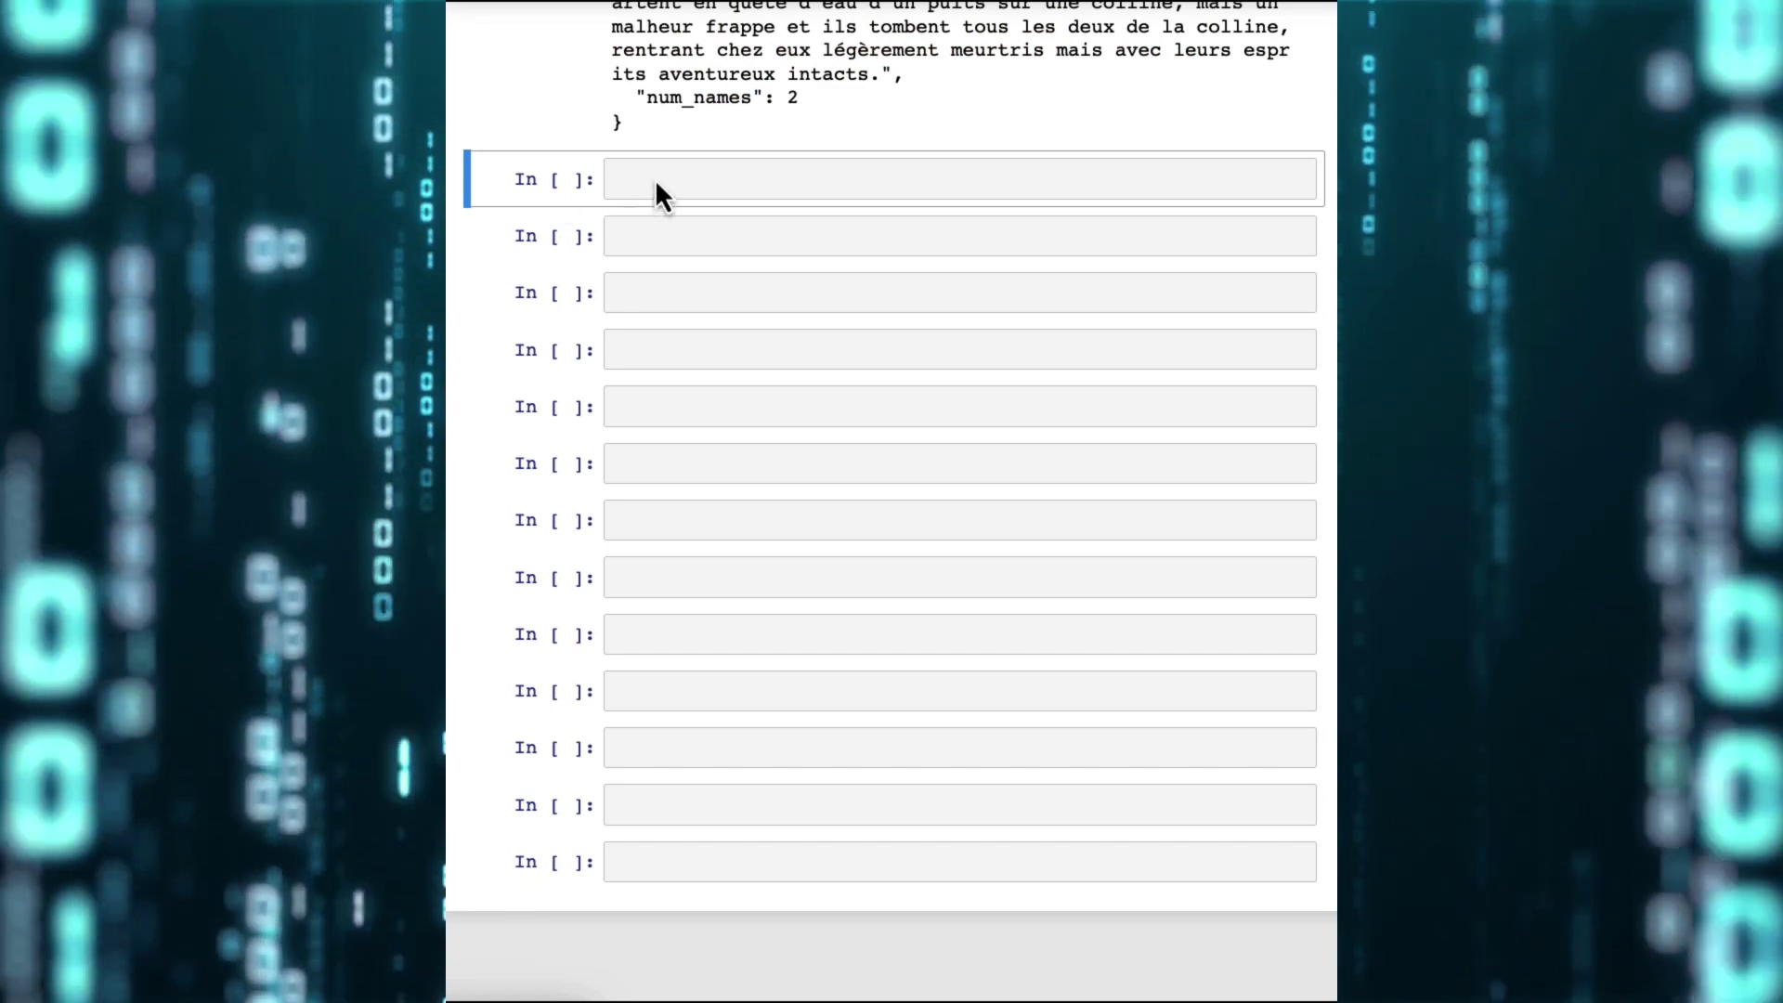
Step: Paste the prompt_2 formatted-output code into the empty cell, noting 'Noms' in the earlier output
click(657, 177)
text(# example 2, asking for output in a specified format prompt_2 = f""" Your task is to perform the following actions: 1 - Summarize the following text delimited by   triple quotes with 1 sentence. 2 - Translate the summary into French. 3 - List each name in the French summary. 4 - Output a json object that contains the   following keys: french_summary, num_names.  Use the following format: Text: <text to summarize> Summary: <summary> Translation: <summary translation> Names: <list of names in Italian summary> Output JSON: <json with summary and num_names>  Text to summarize: <{text}> """ response = get_completion(prompt_2) print("\nCompletion for prompt 2:") print(response))
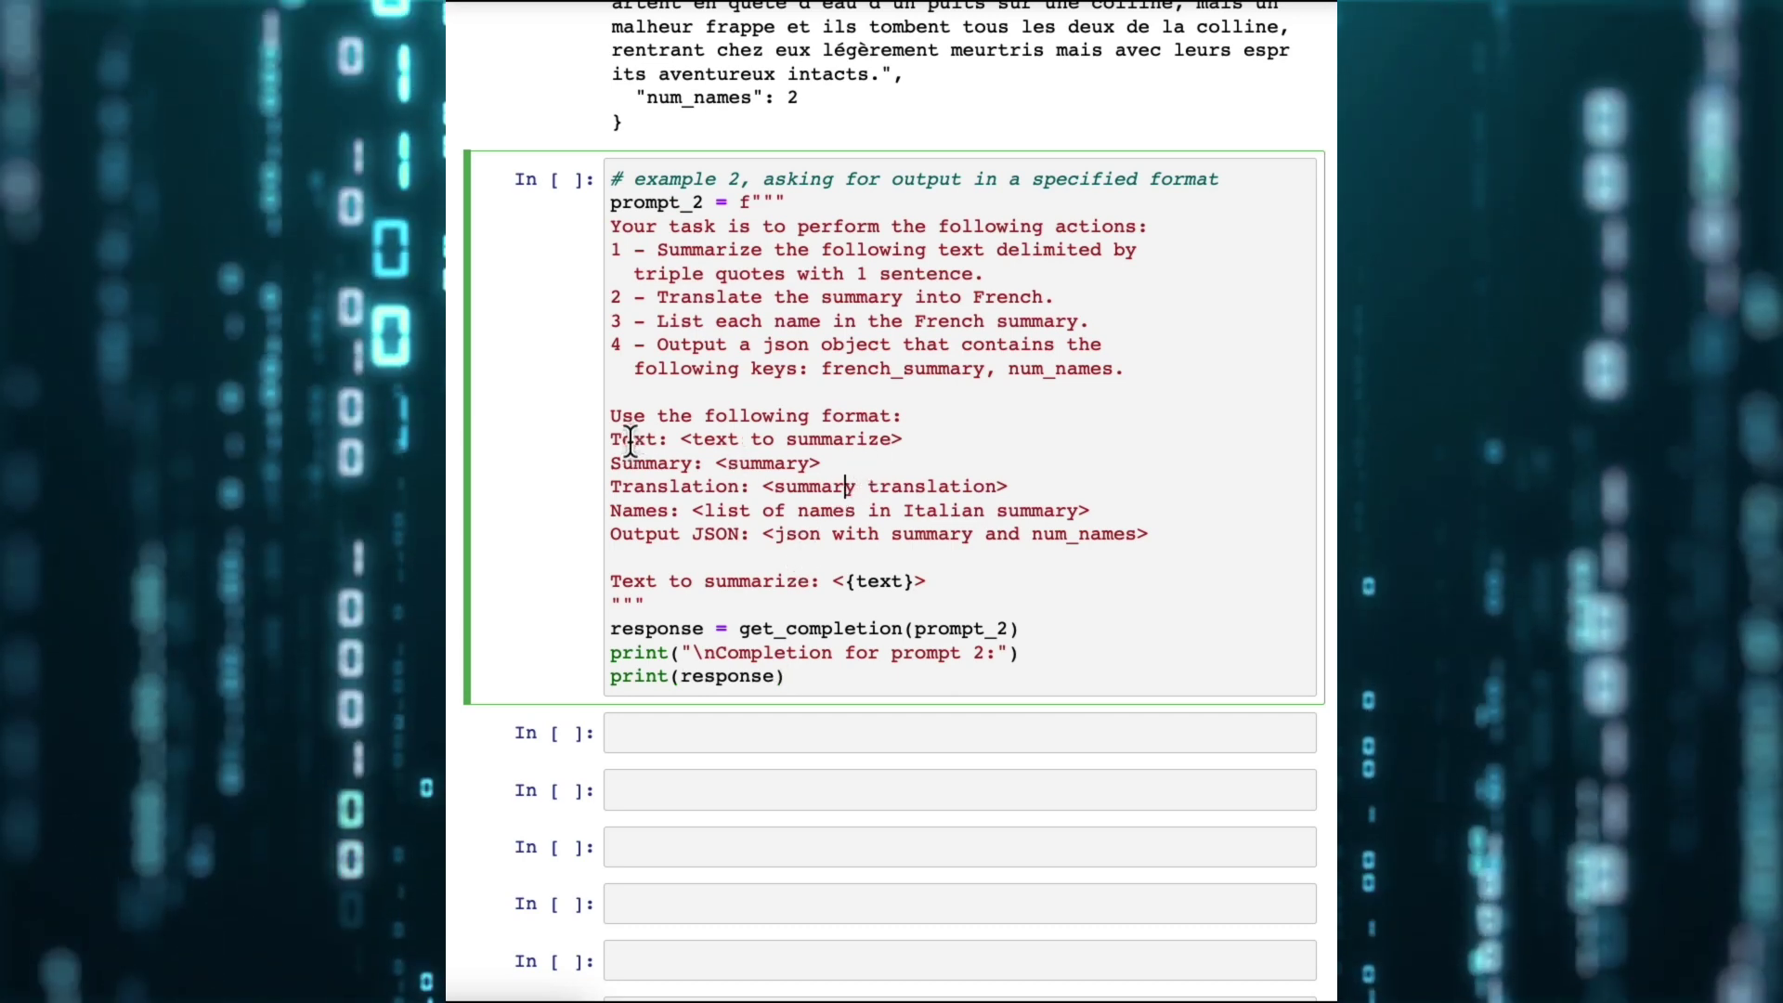
scroll(630, 440, up, 1)
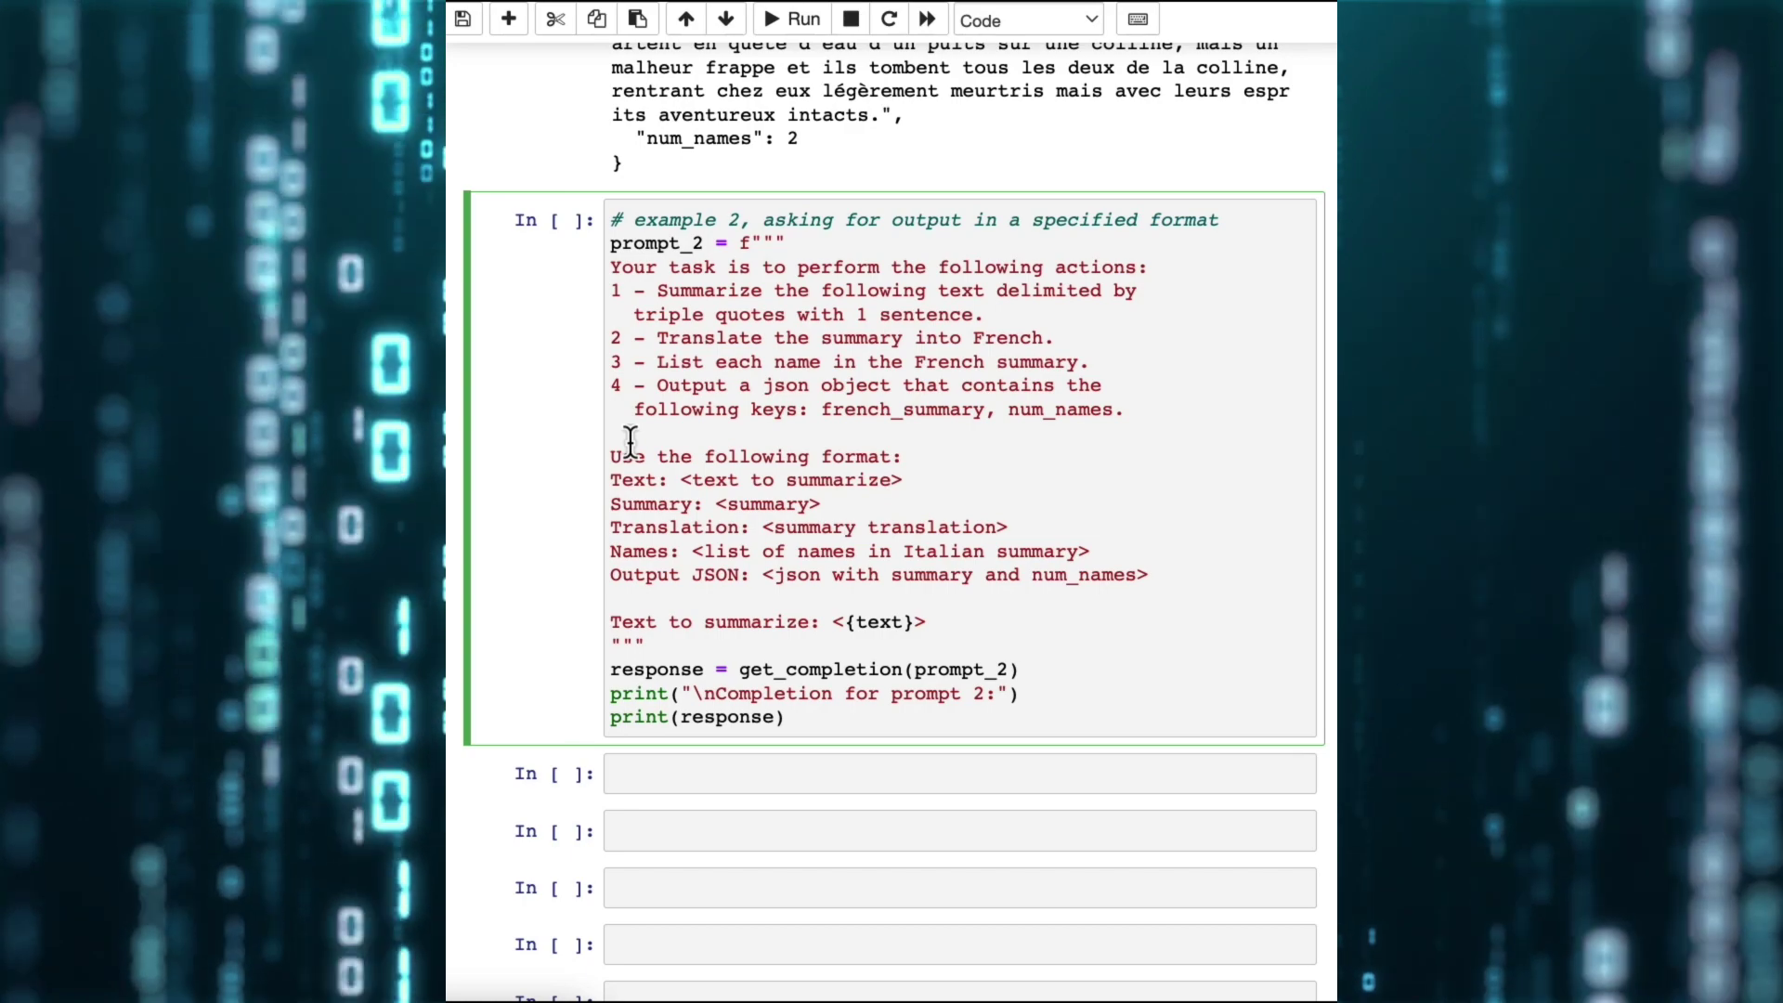
scroll(684, 438, up, 1)
scroll(684, 438, up, 3)
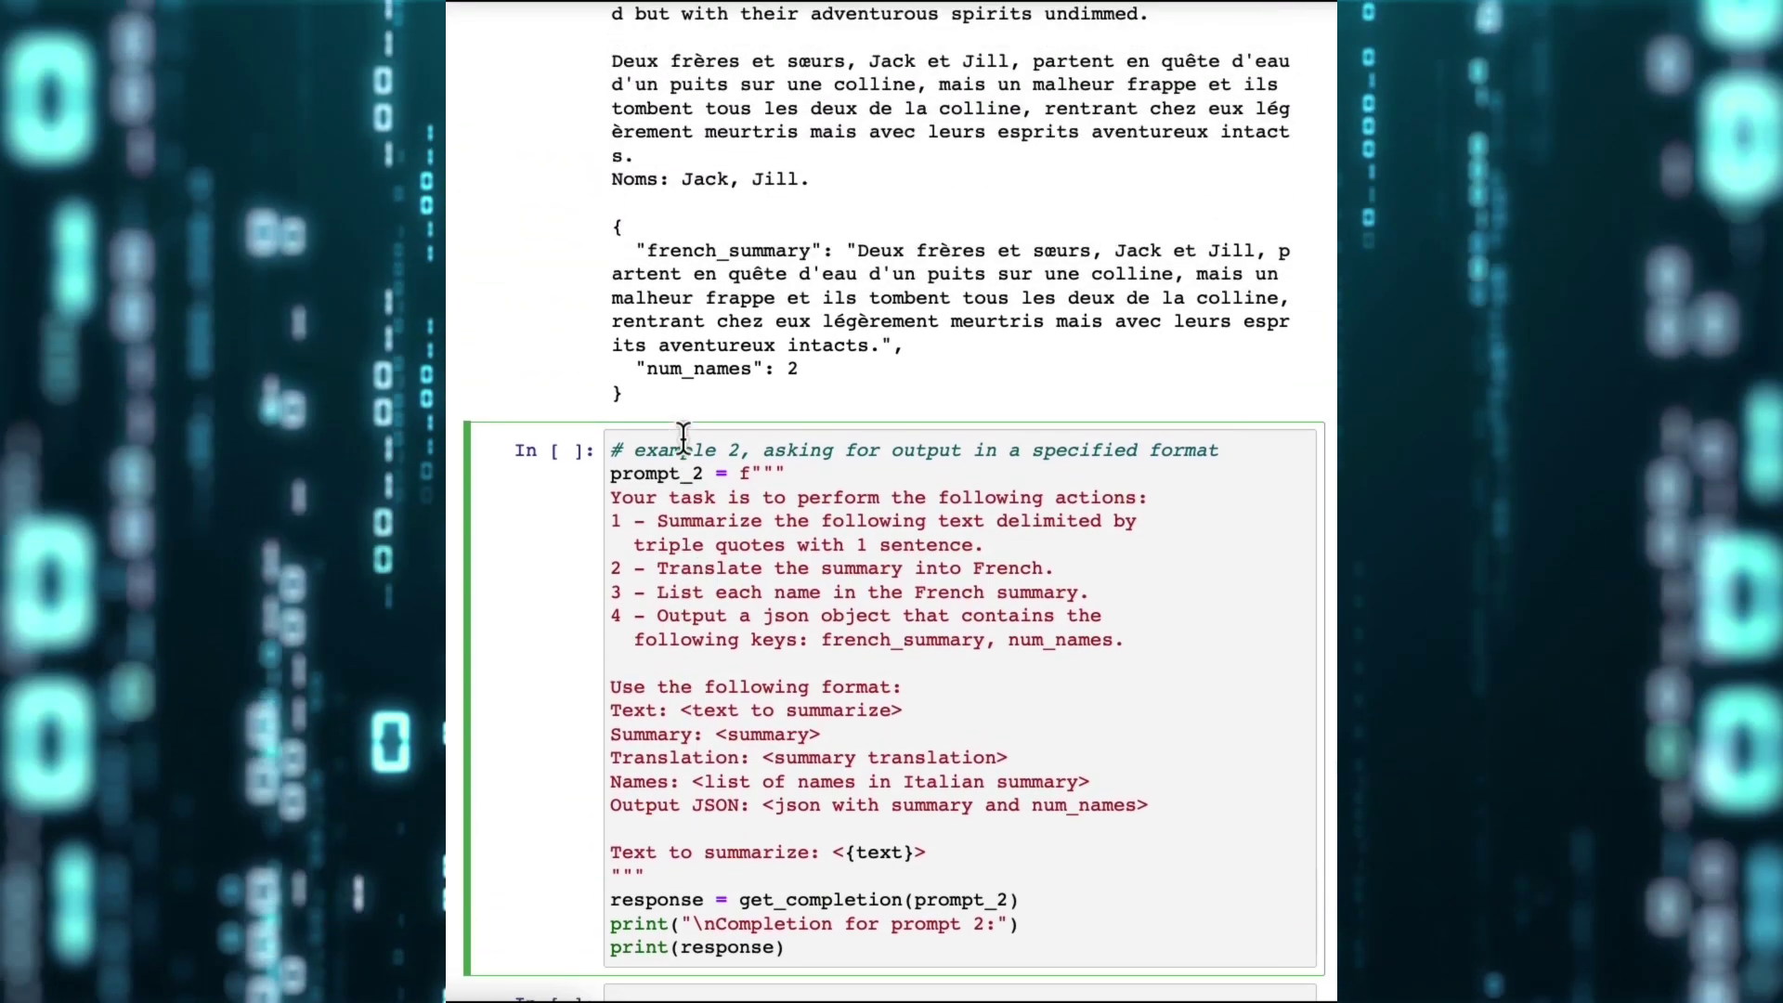
scroll(682, 438, up, 2)
double_click(634, 284)
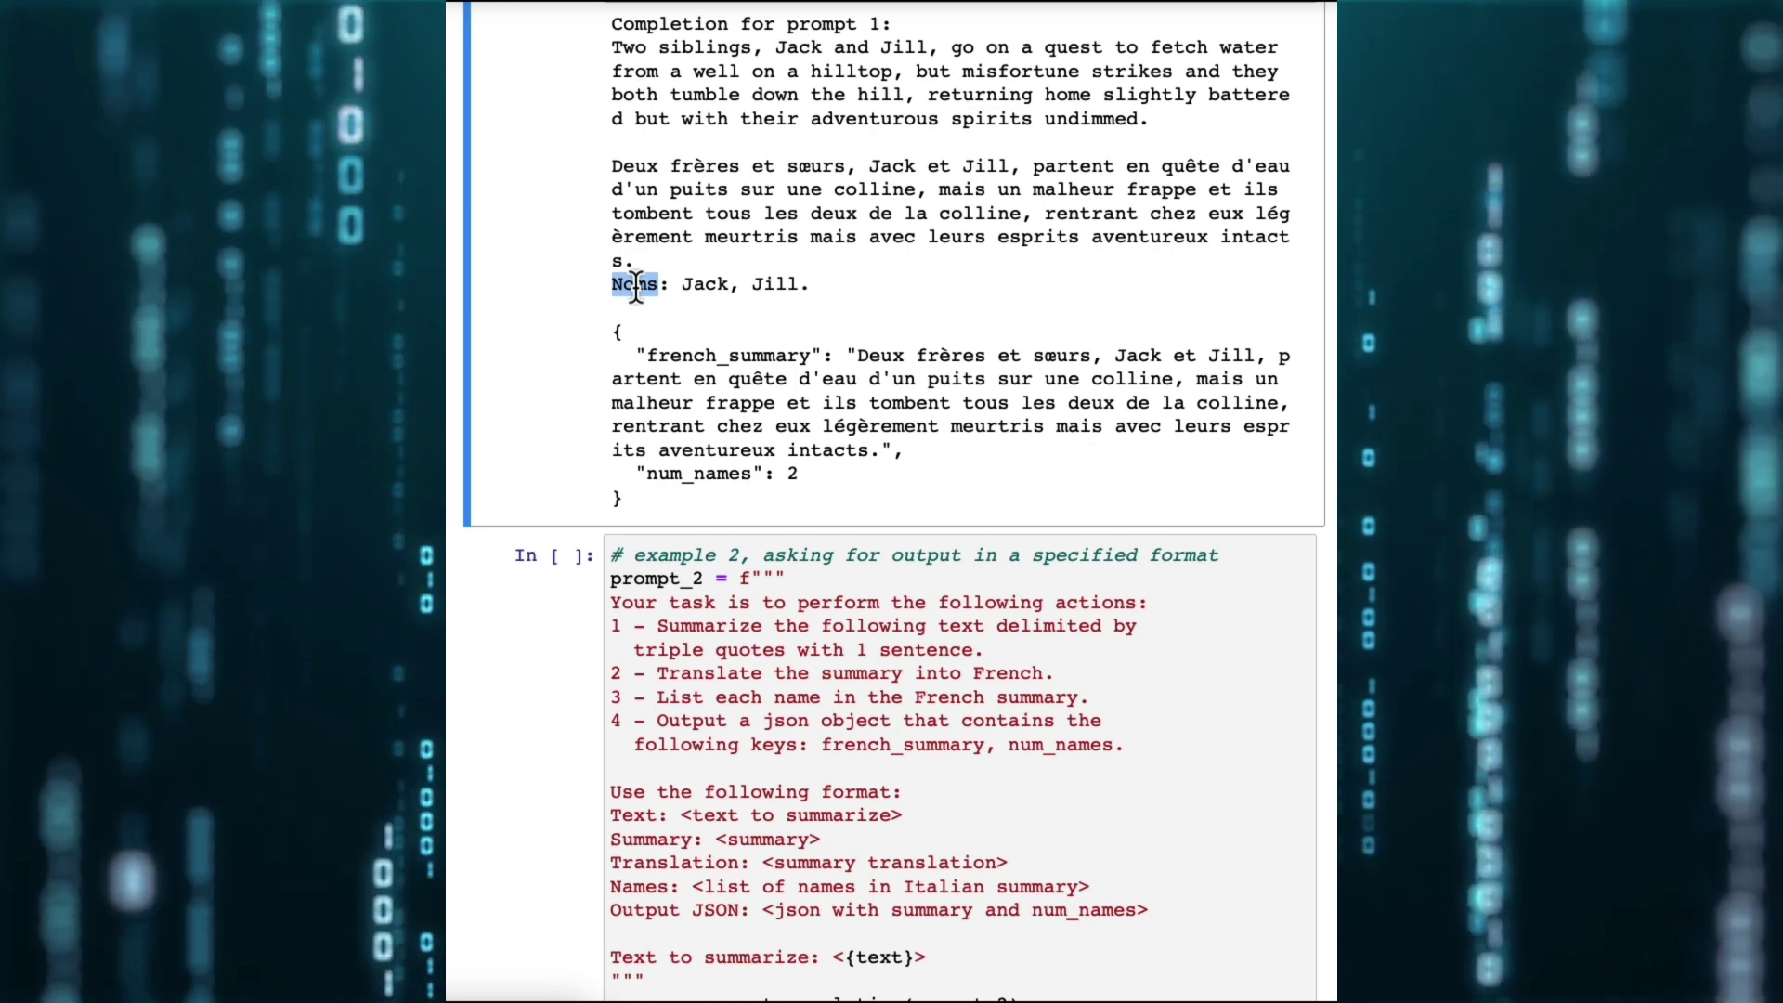
scroll(723, 600, down, 1)
scroll(723, 600, down, 1)
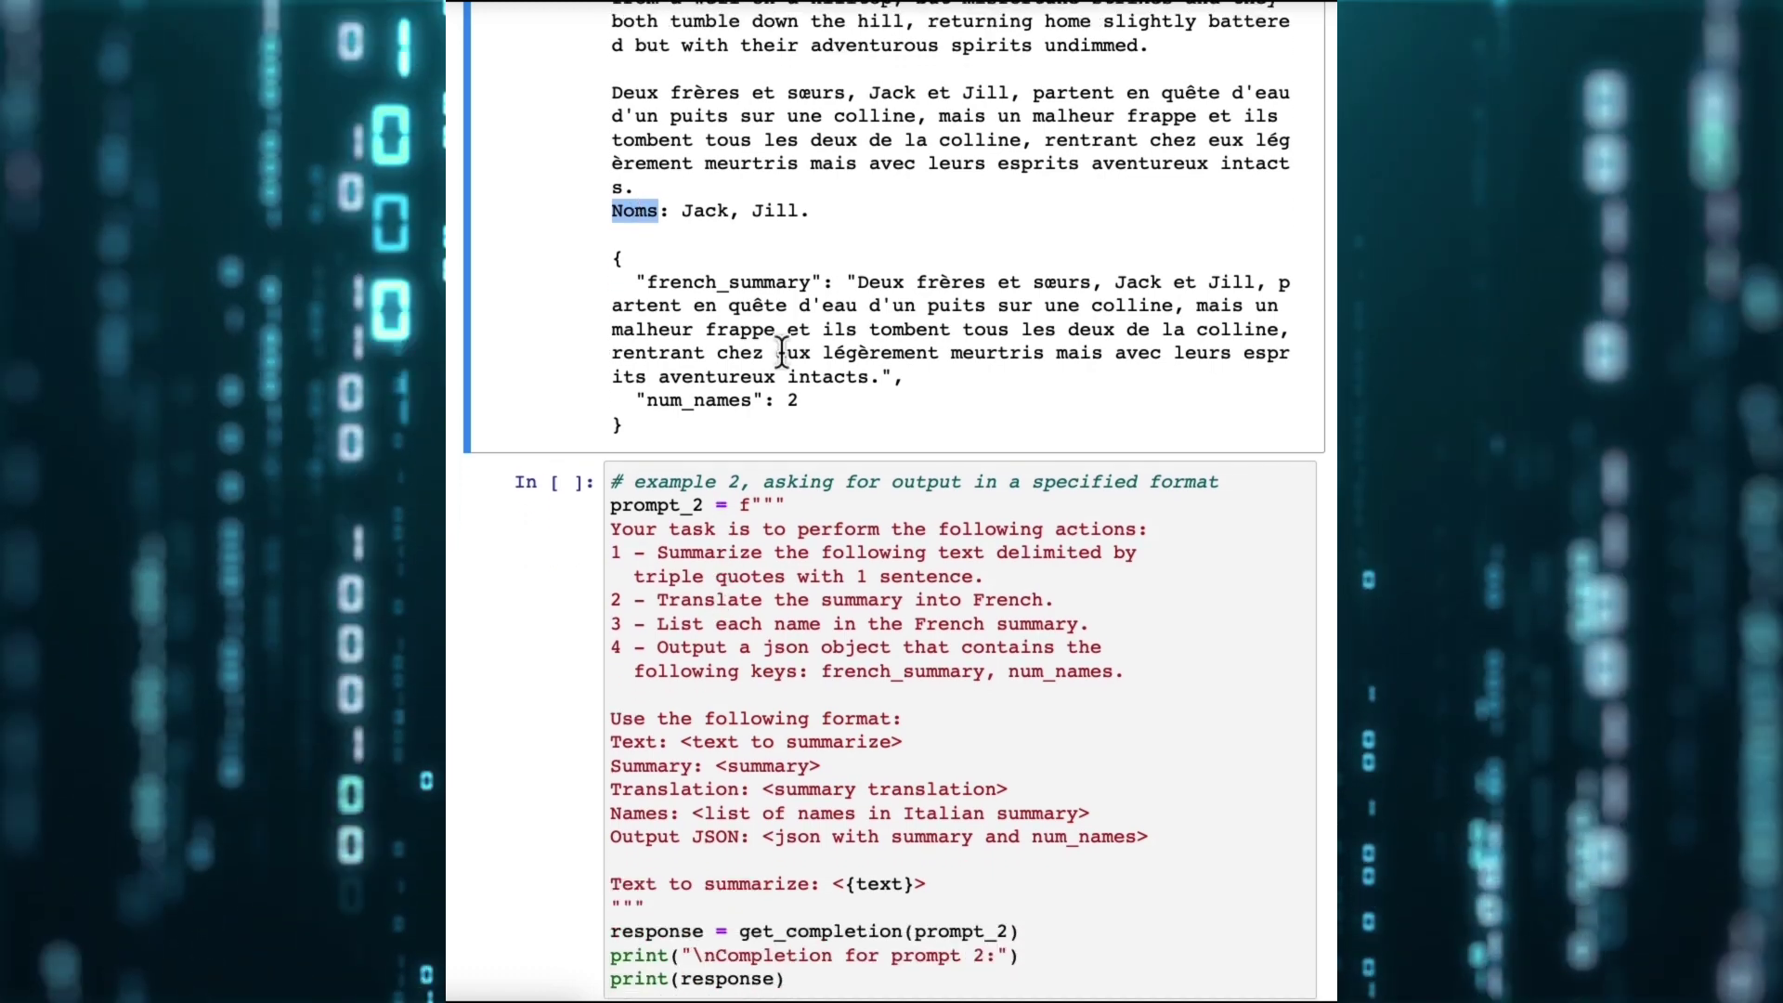
scroll(782, 349, up, 2)
scroll(782, 351, up, 1)
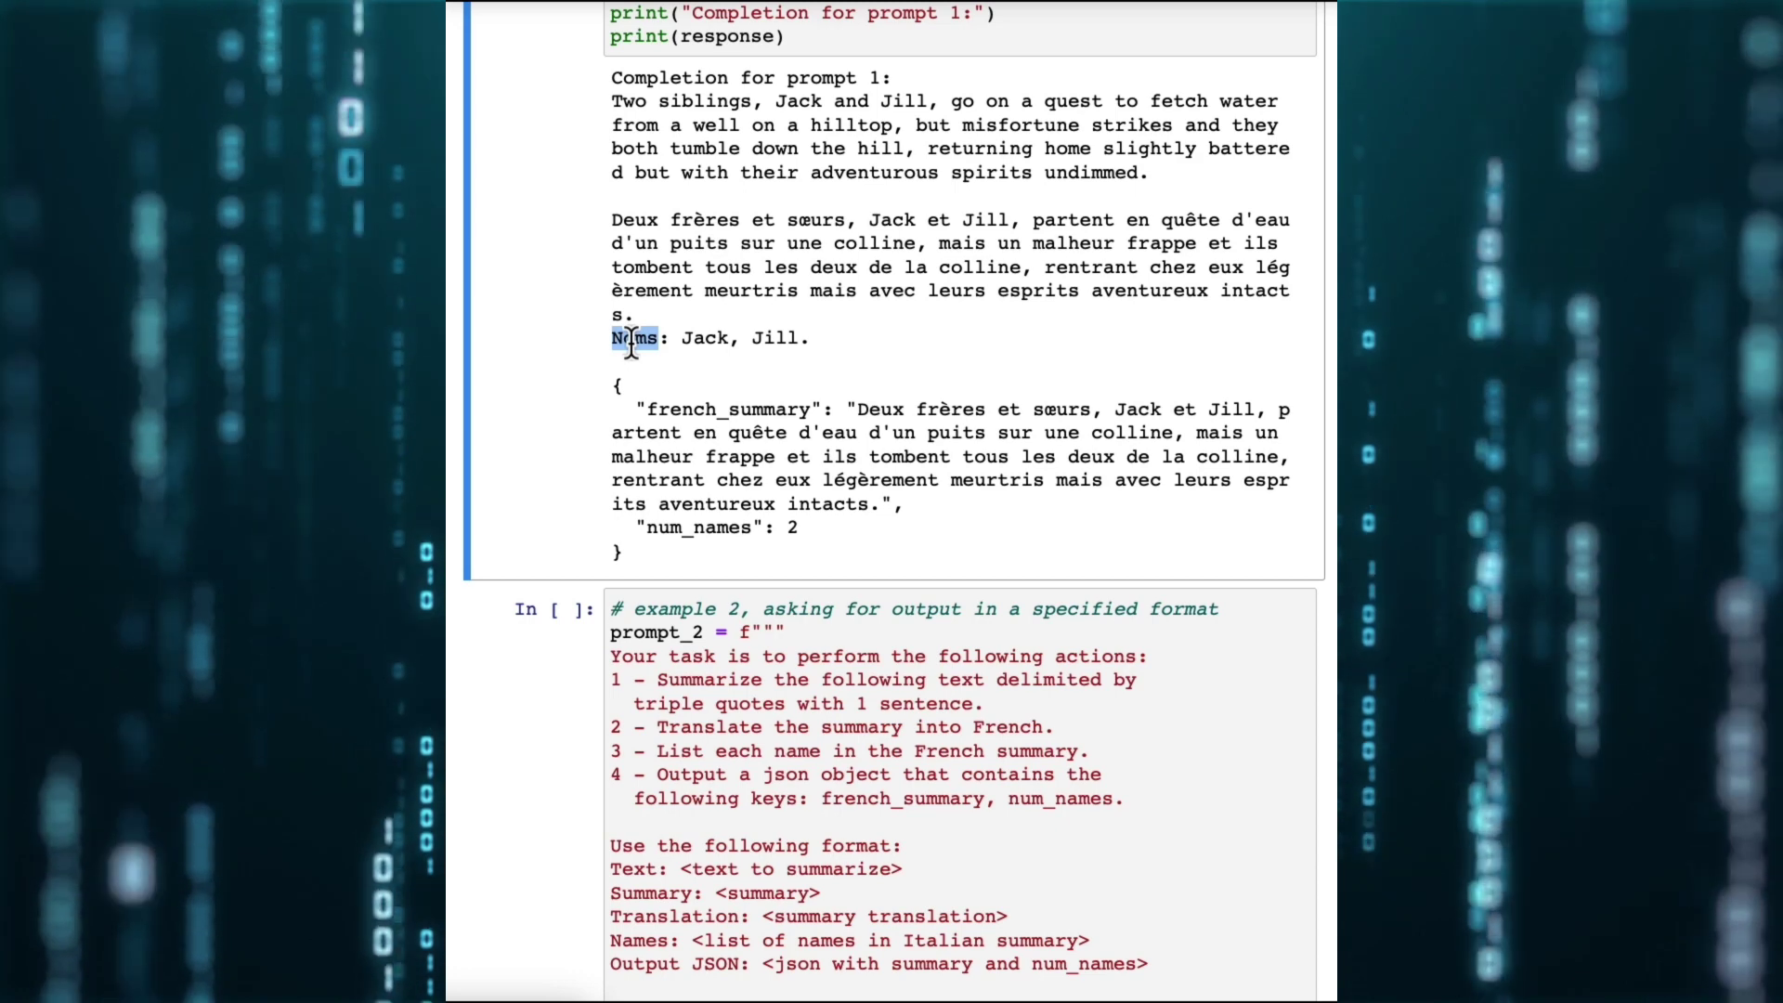
scroll(698, 592, down, 3)
scroll(725, 584, down, 2)
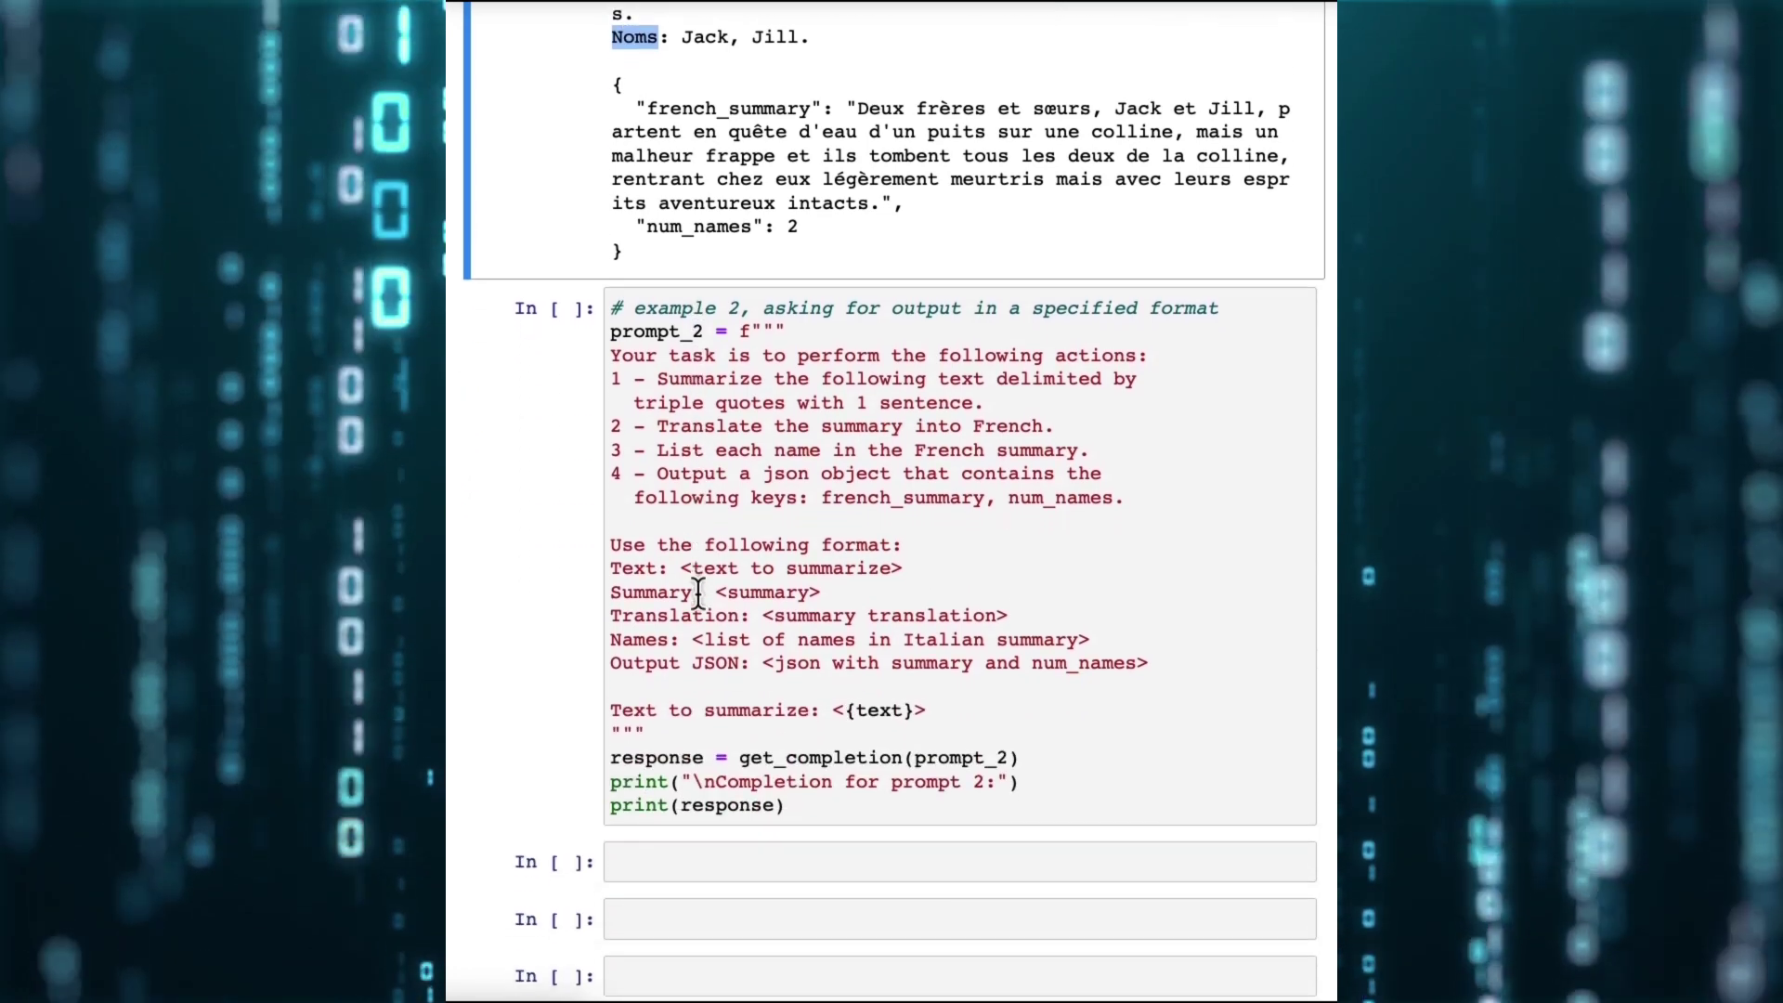
scroll(754, 572, down, 1)
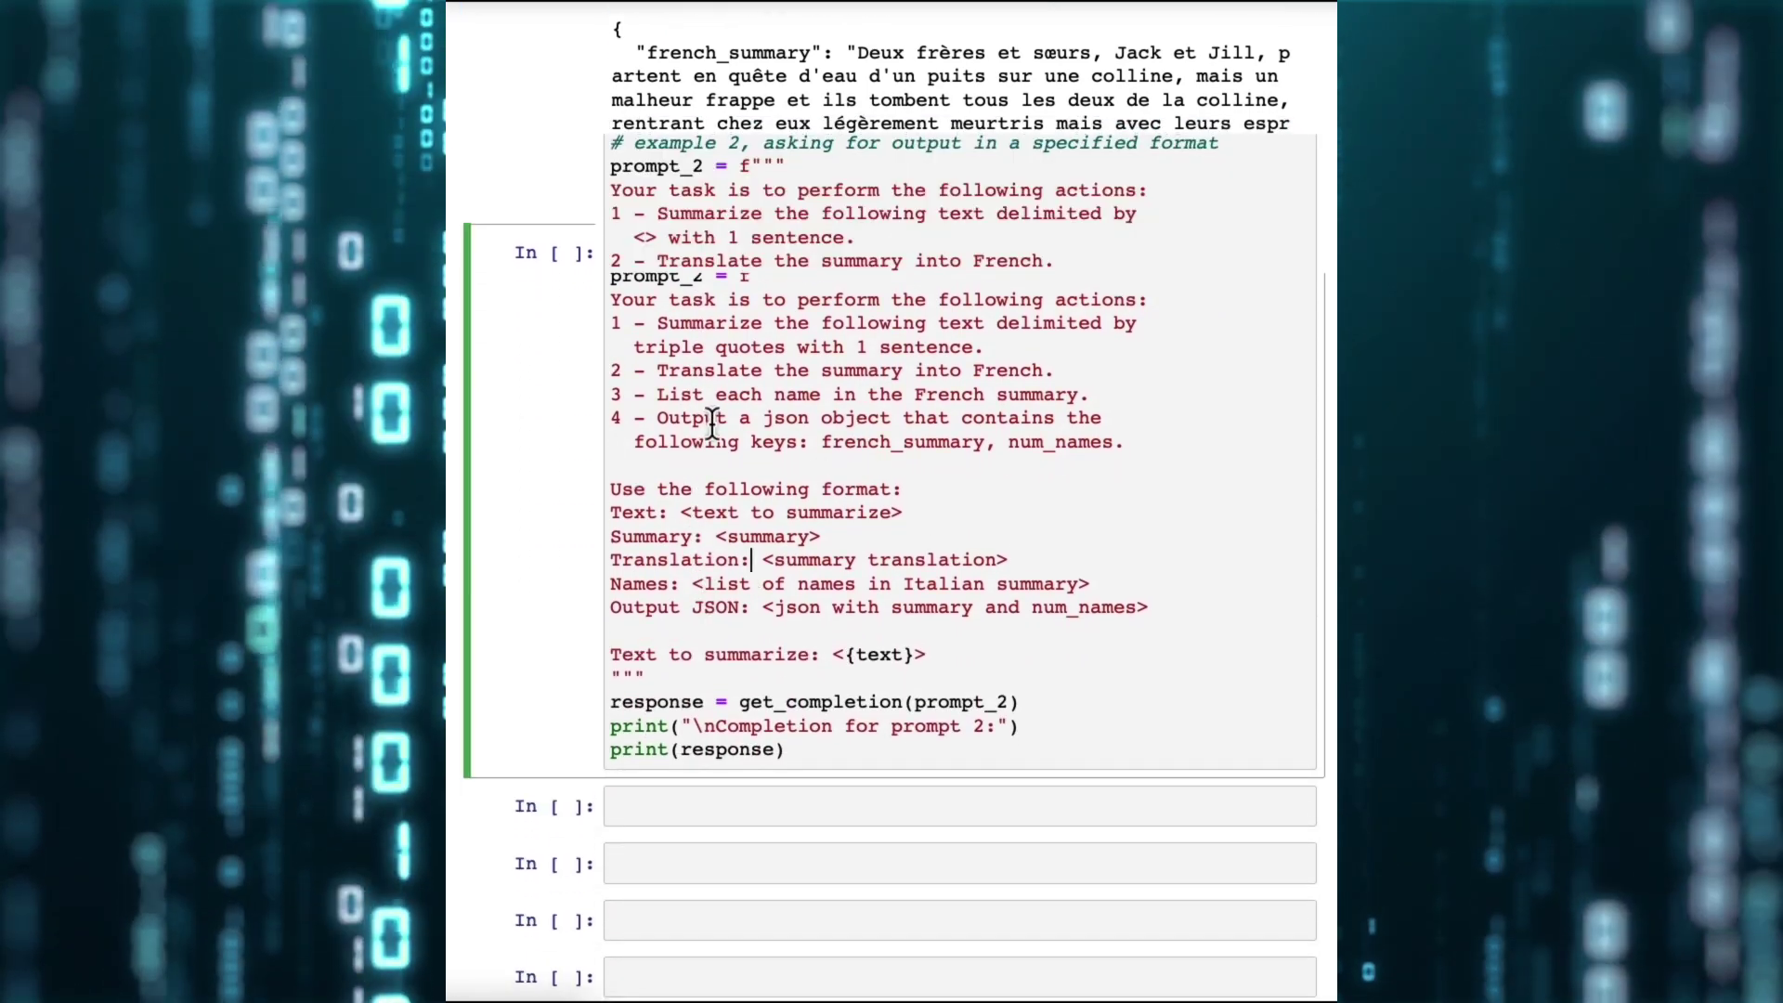
Step: Revise prompt_2's task instructions and 'Text:' label, then run it for labelled output
drag(1126, 441, 553, 299)
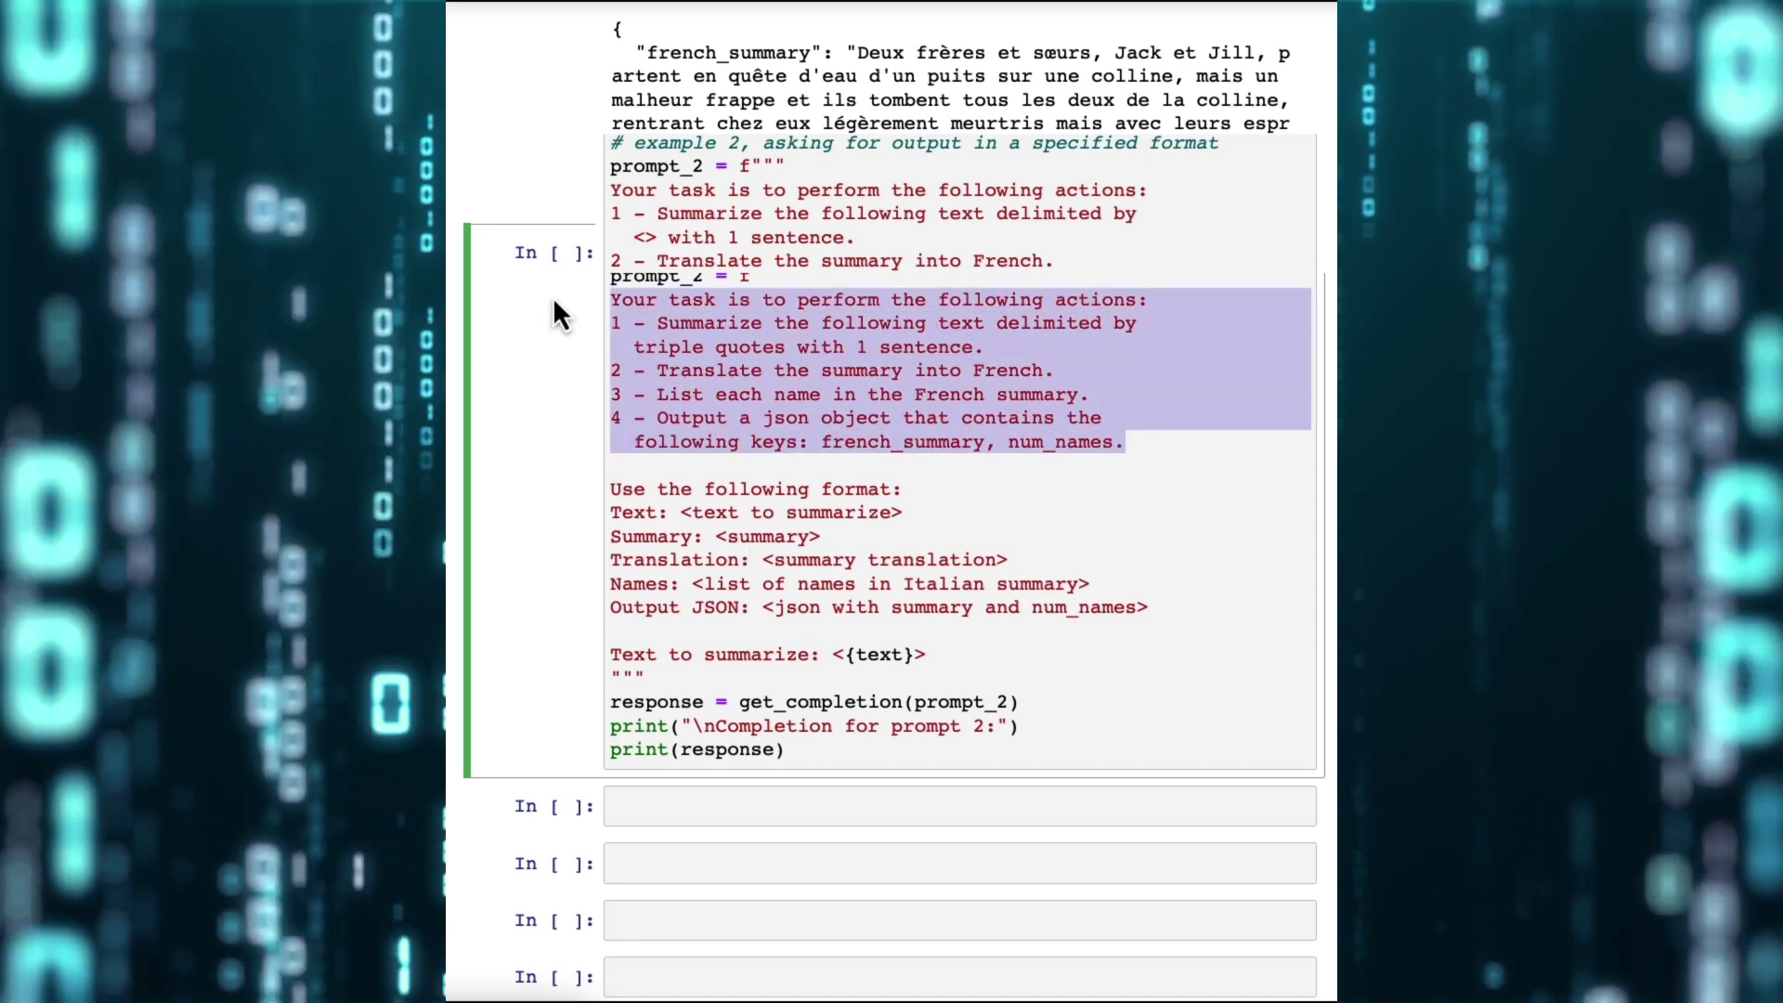
click(722, 344)
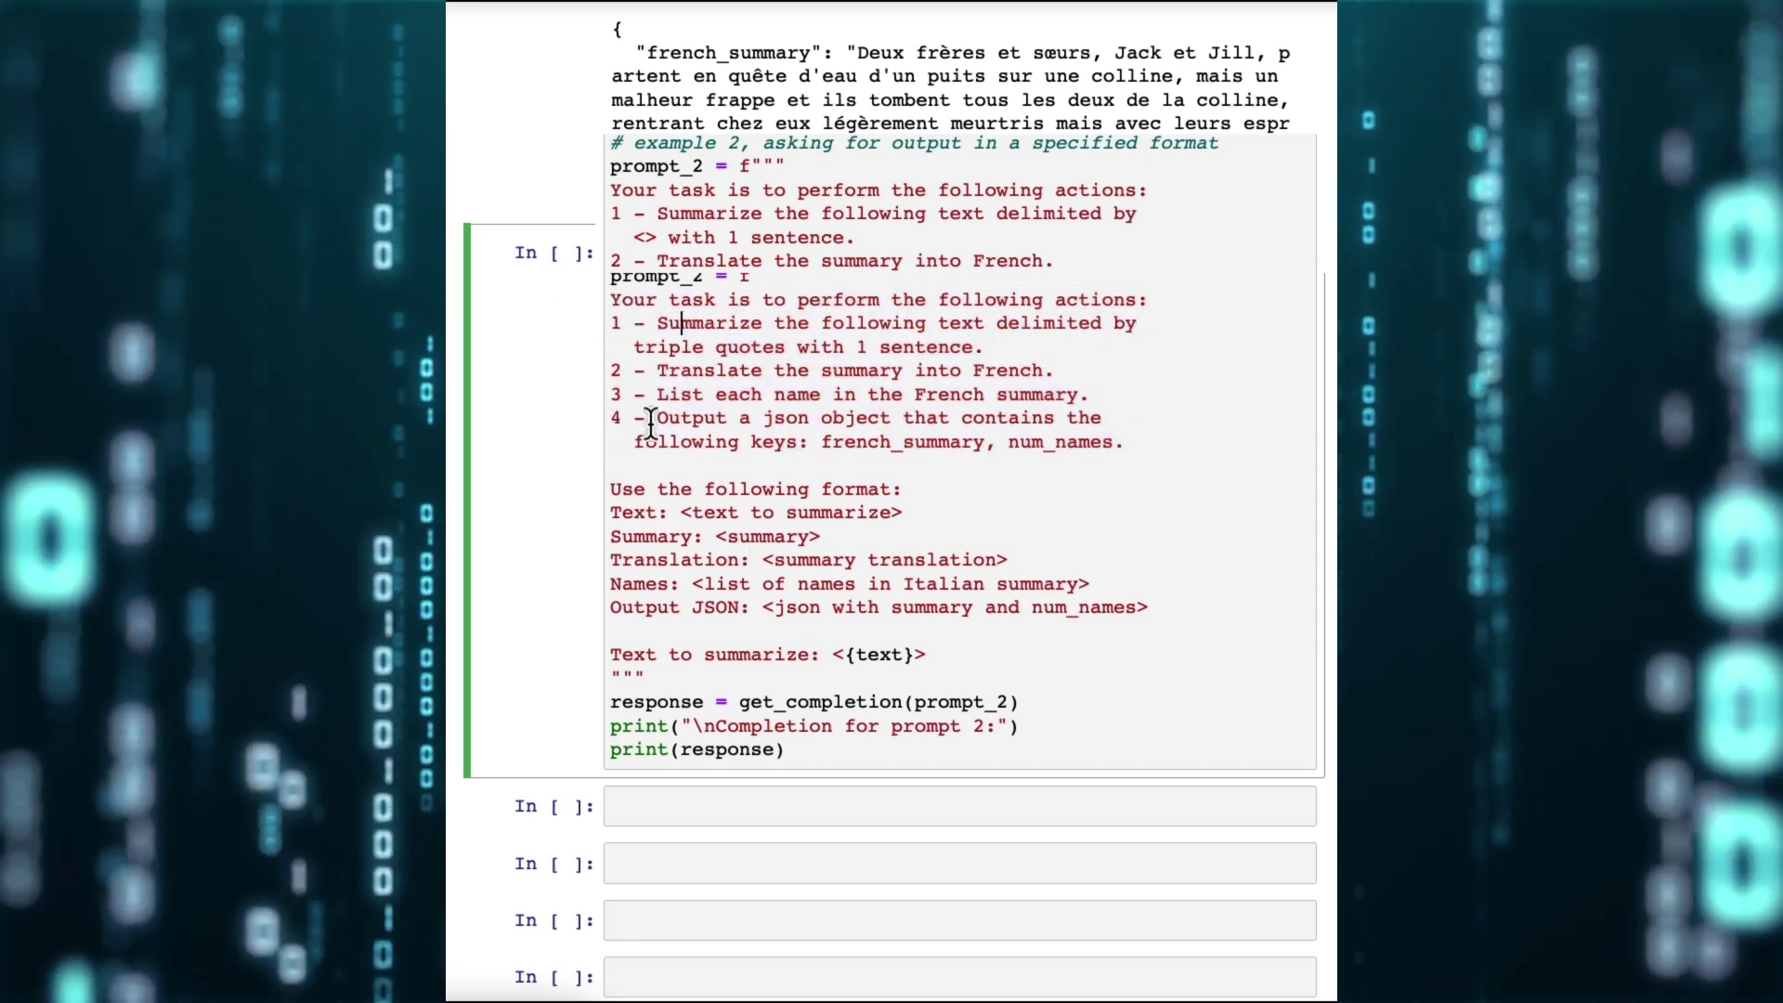
scroll(662, 499, down, 1)
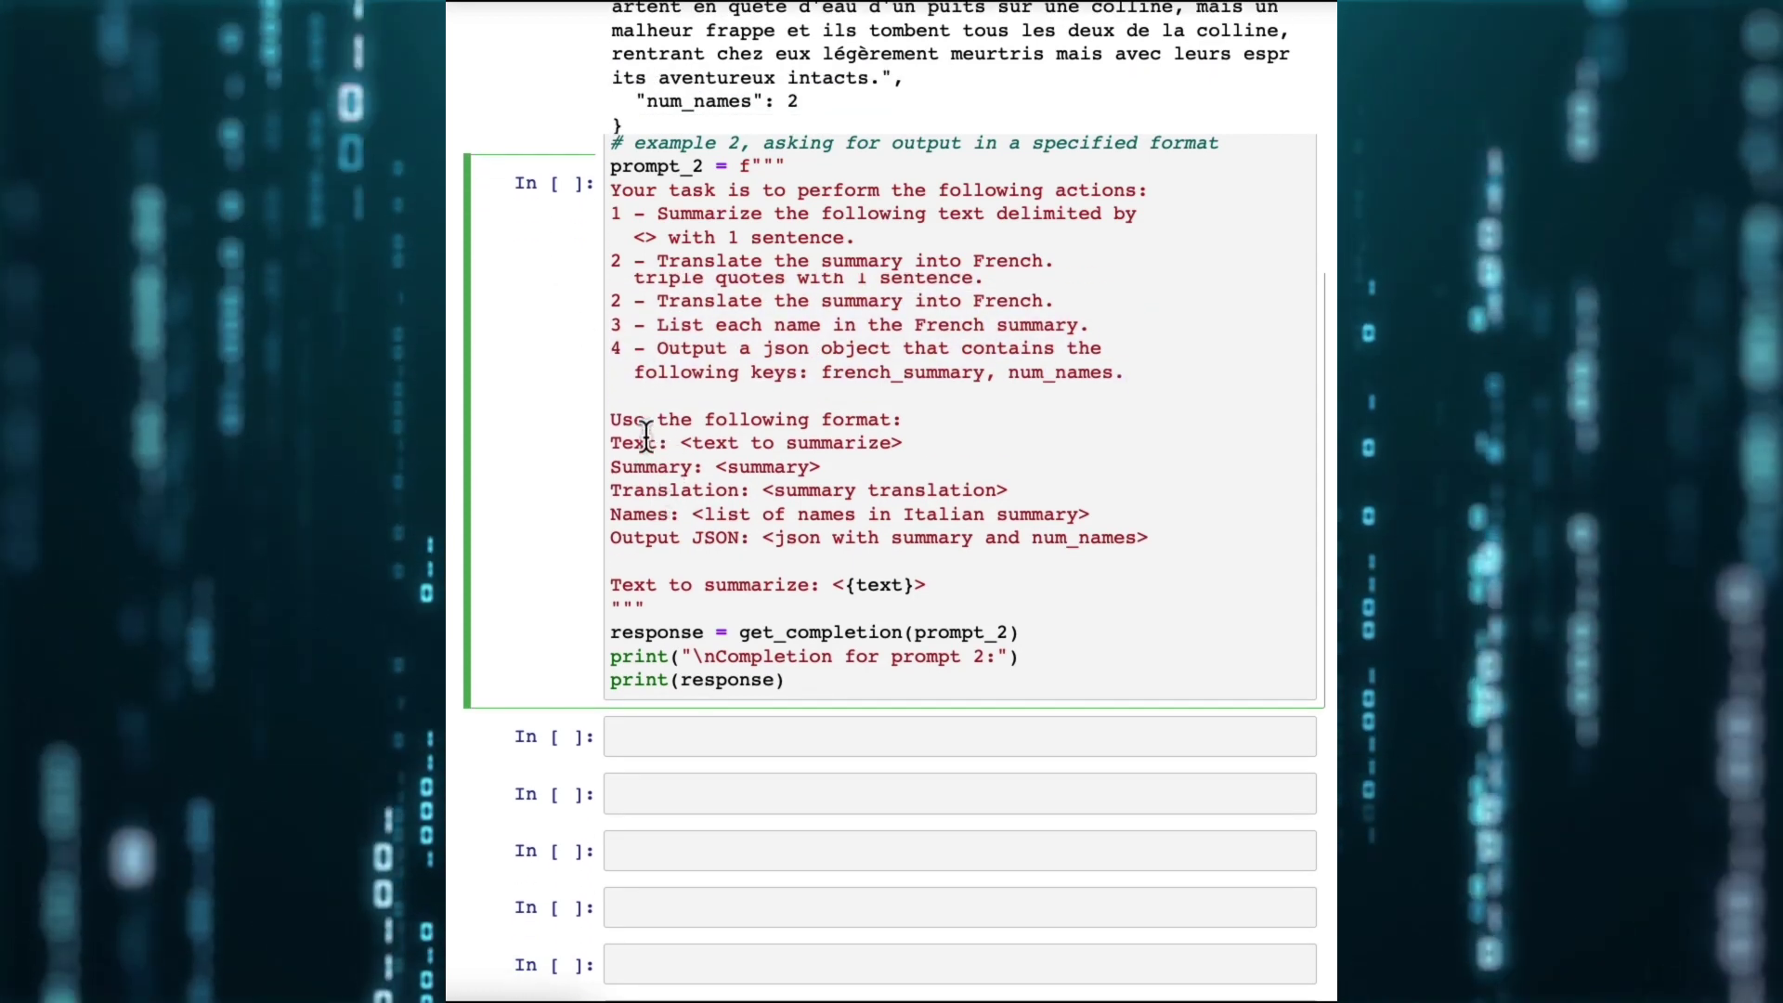
scroll(648, 436, down, 1)
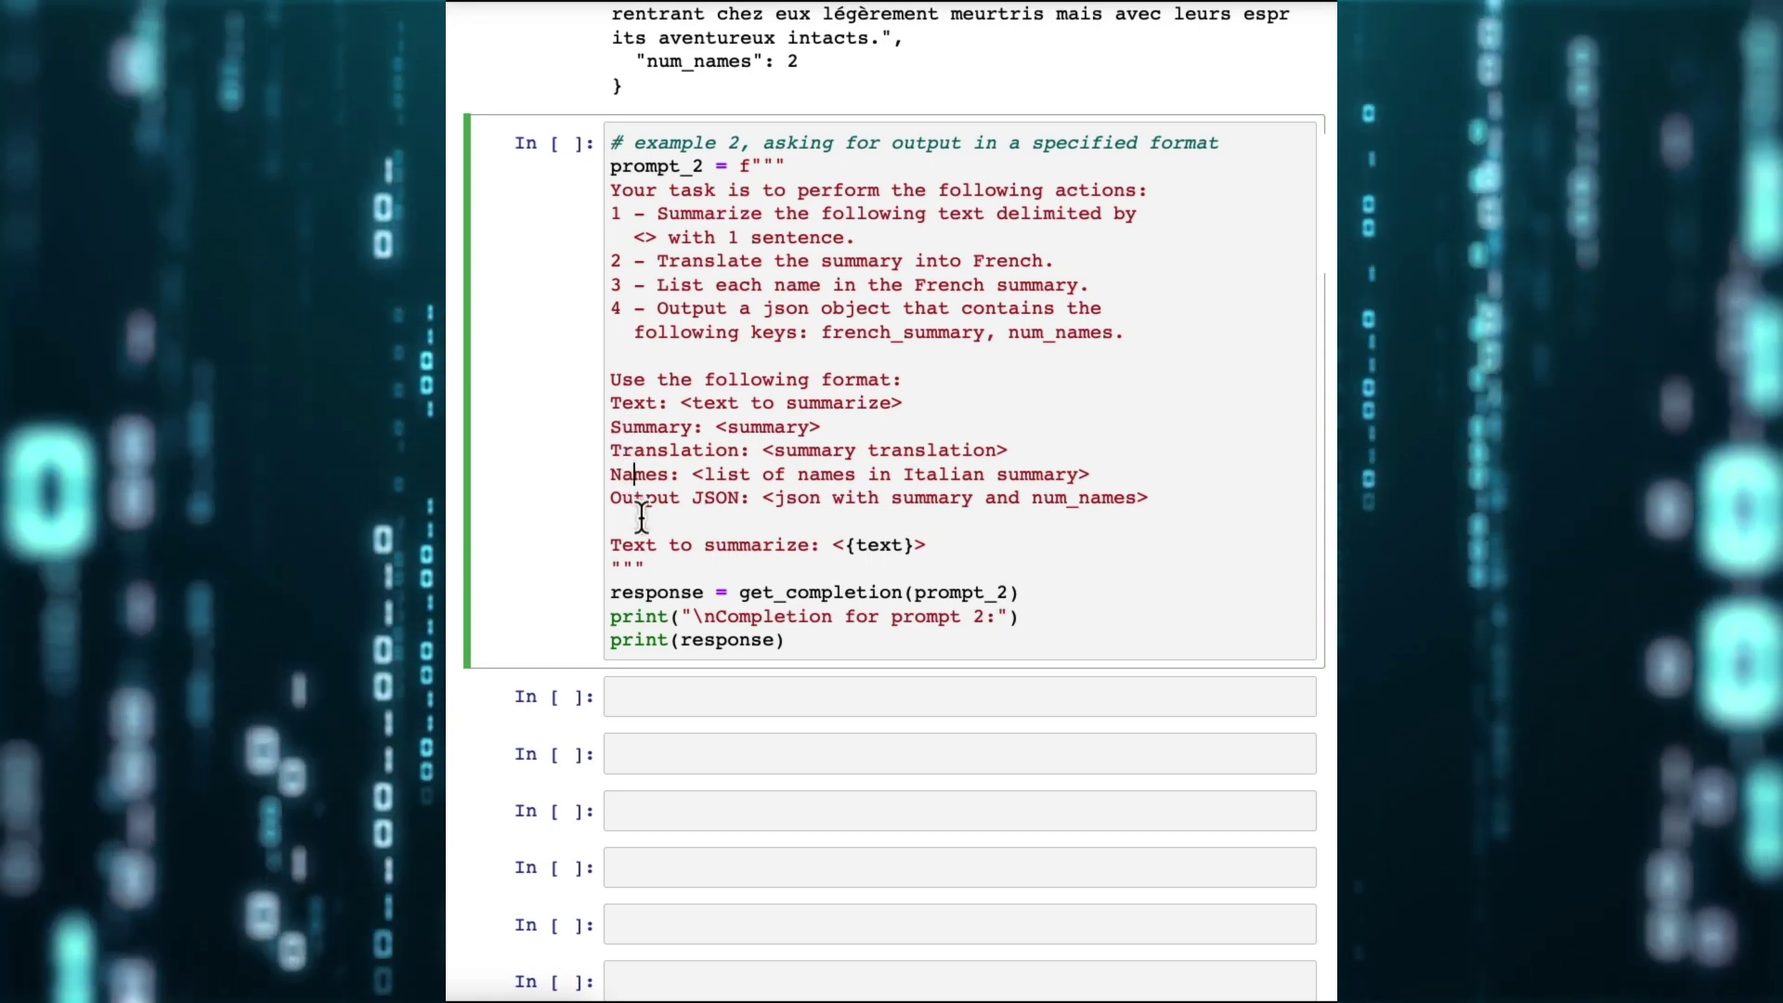
scroll(819, 500, down, 1)
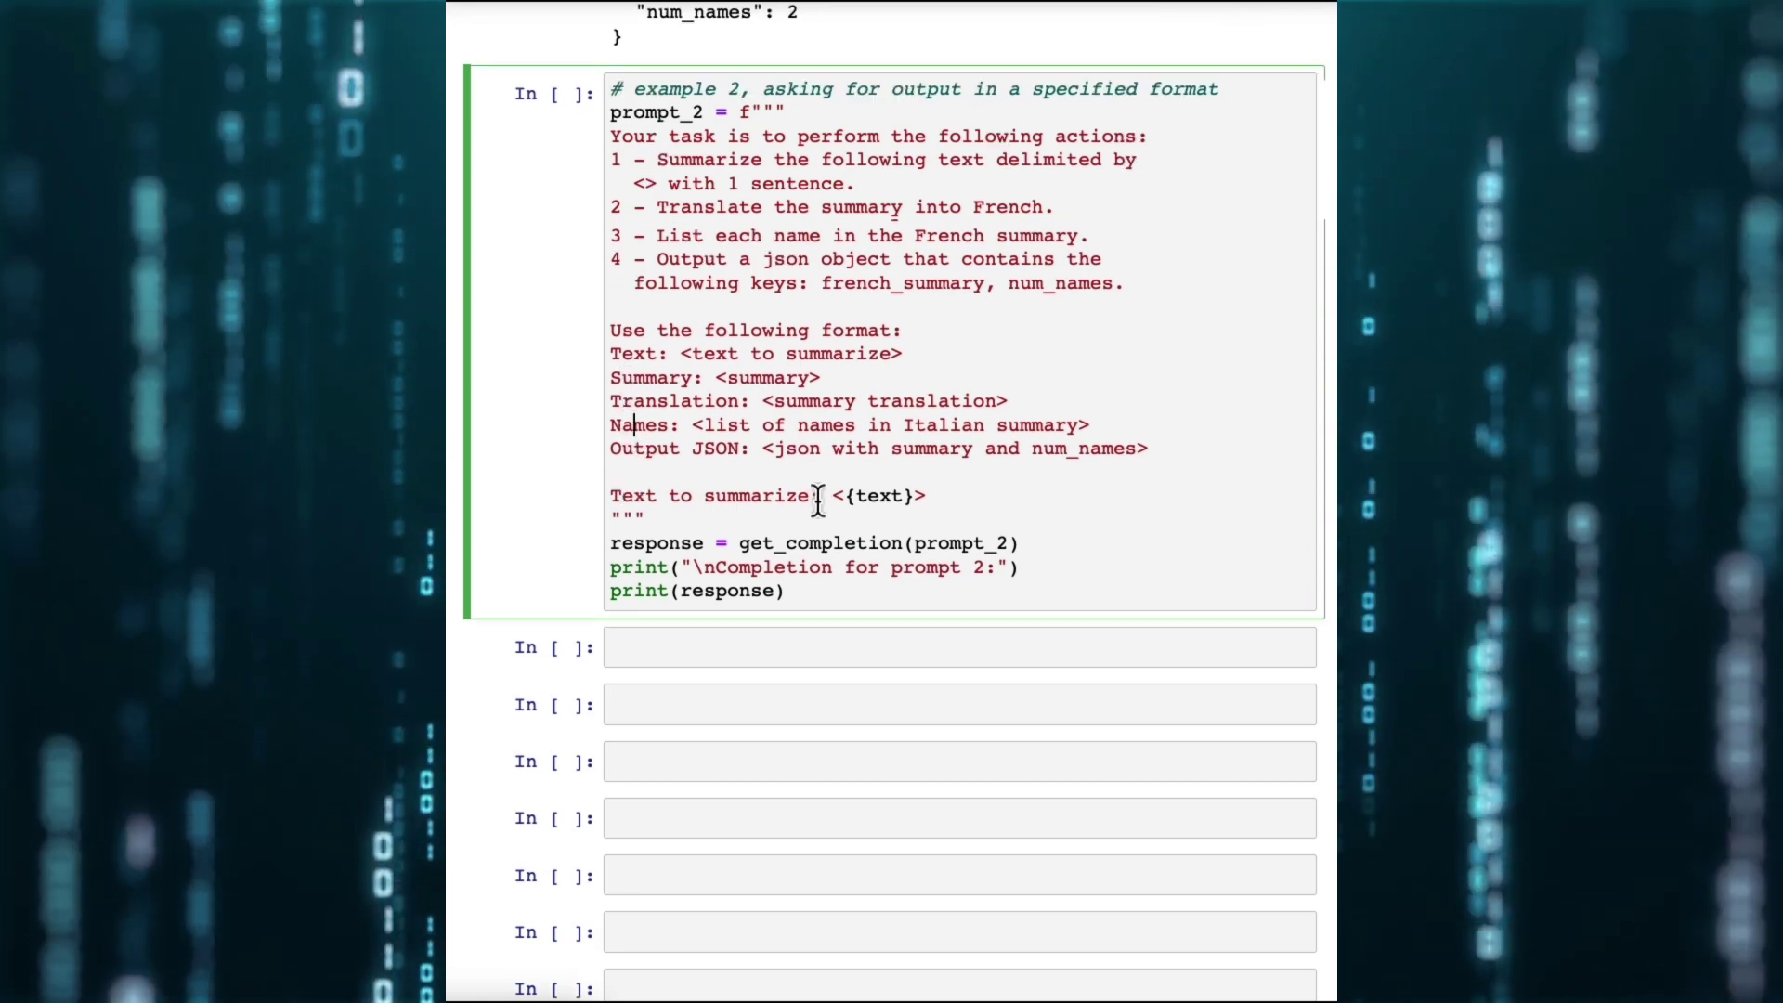
drag(743, 485, 586, 516)
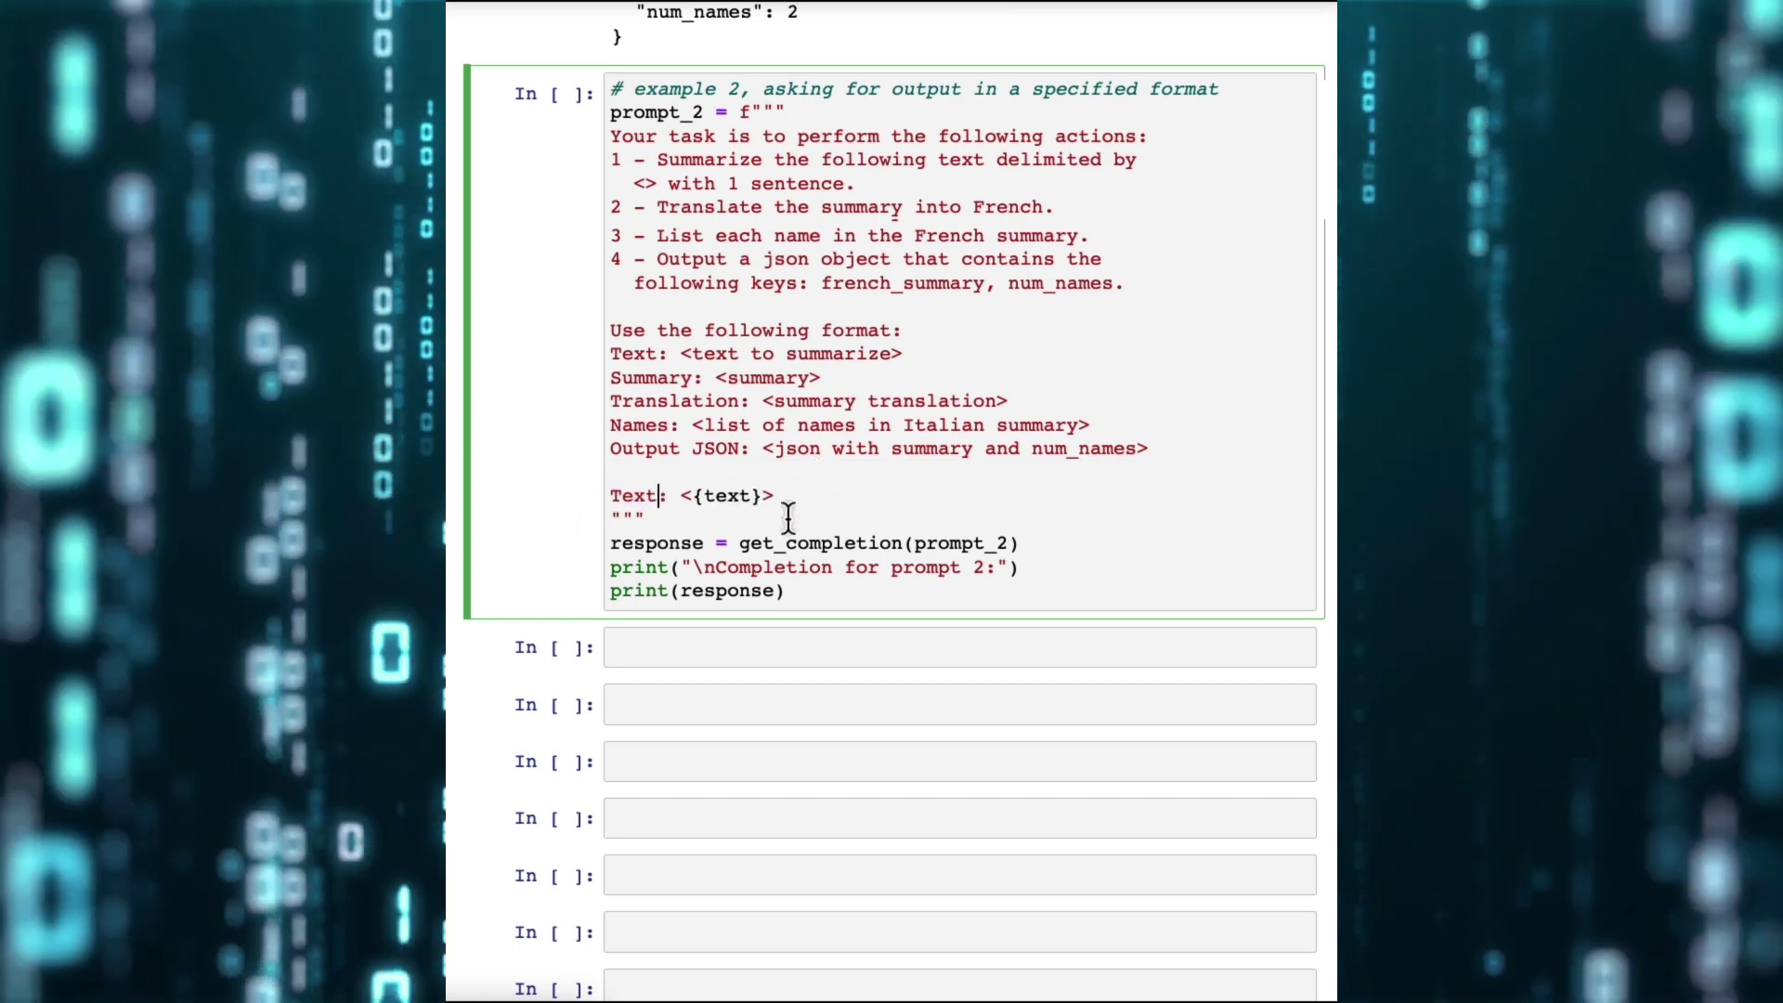
click(713, 519)
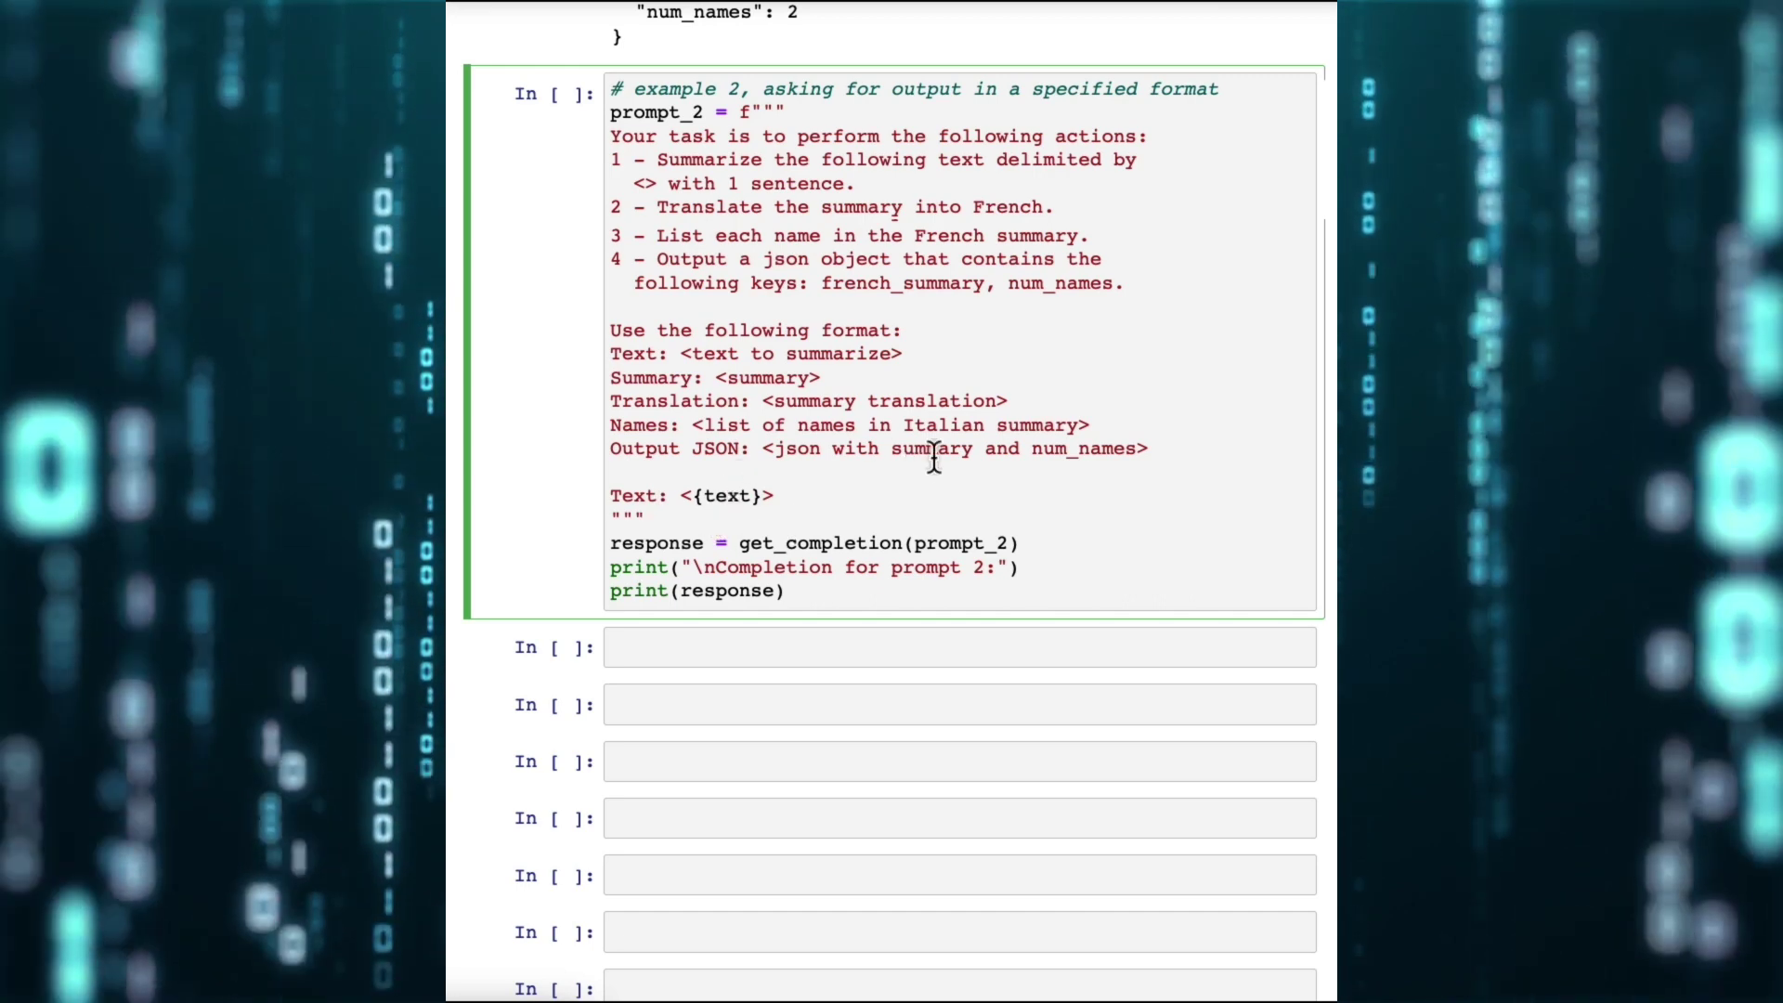
click(915, 479)
key(shift+Return)
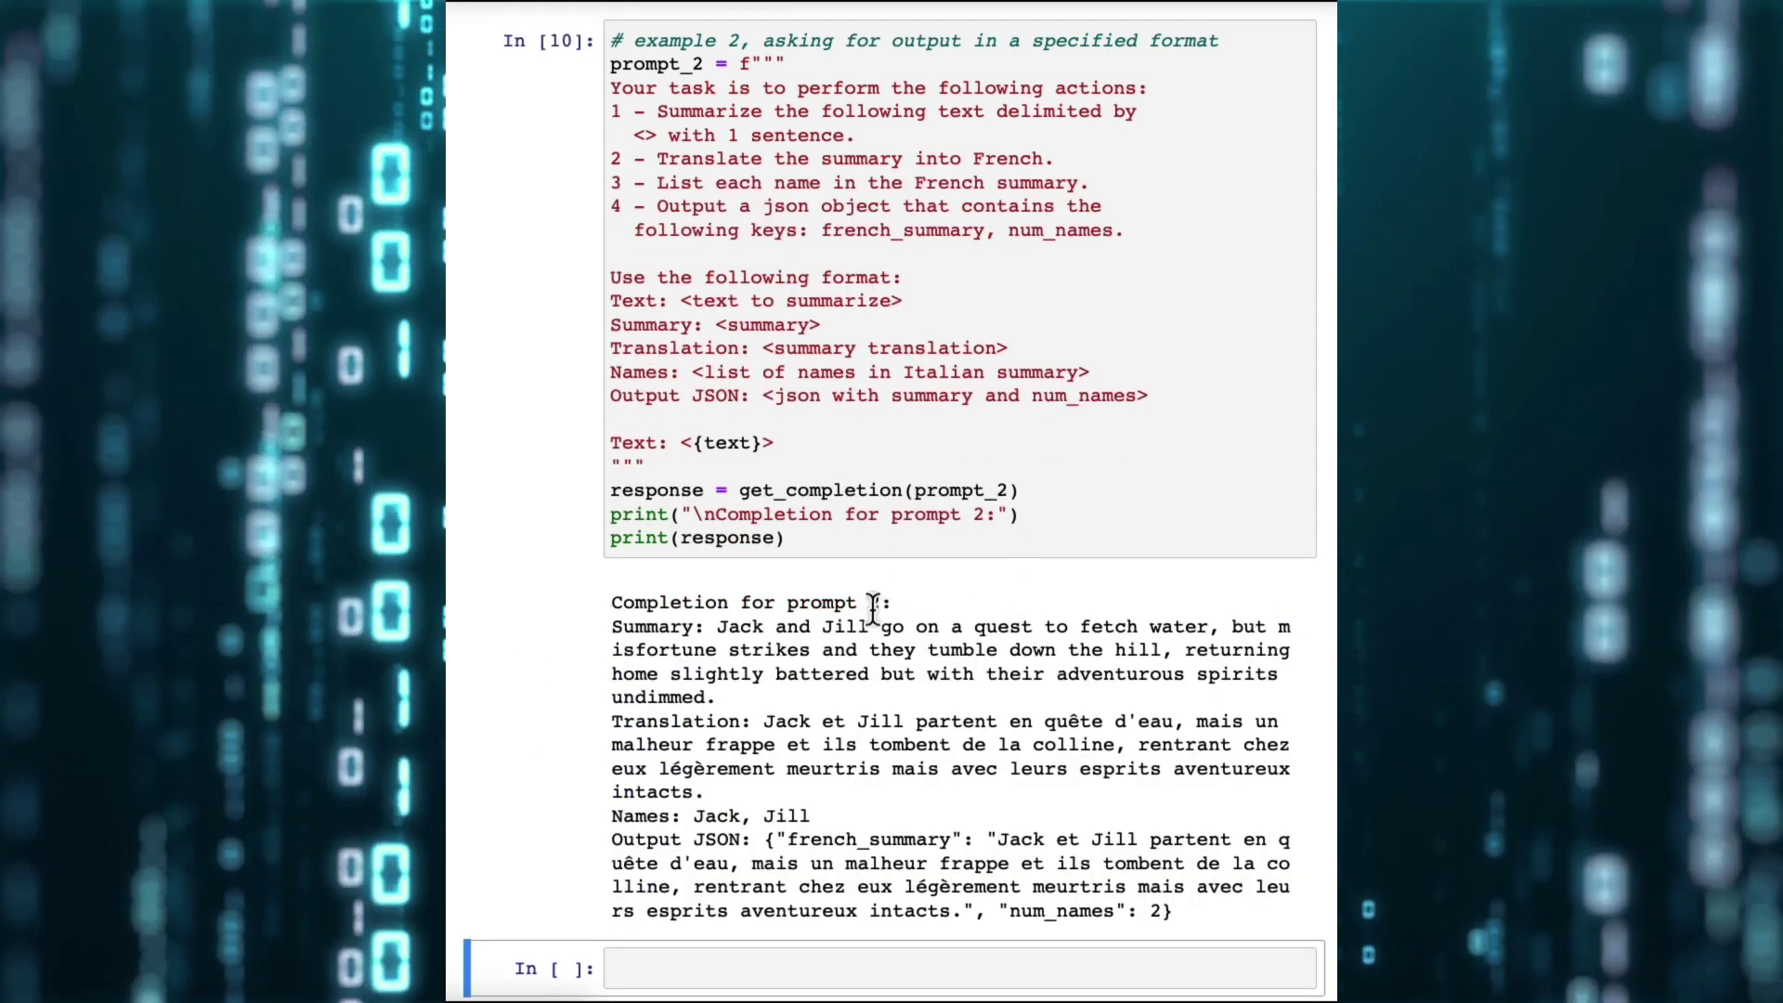
Step: Review prompt_2's structured completion and return to the example 2 code
mouse_move(612, 627)
mouse_down()
mouse_move(1296, 698)
mouse_move(1327, 907)
mouse_move(1311, 925)
mouse_up()
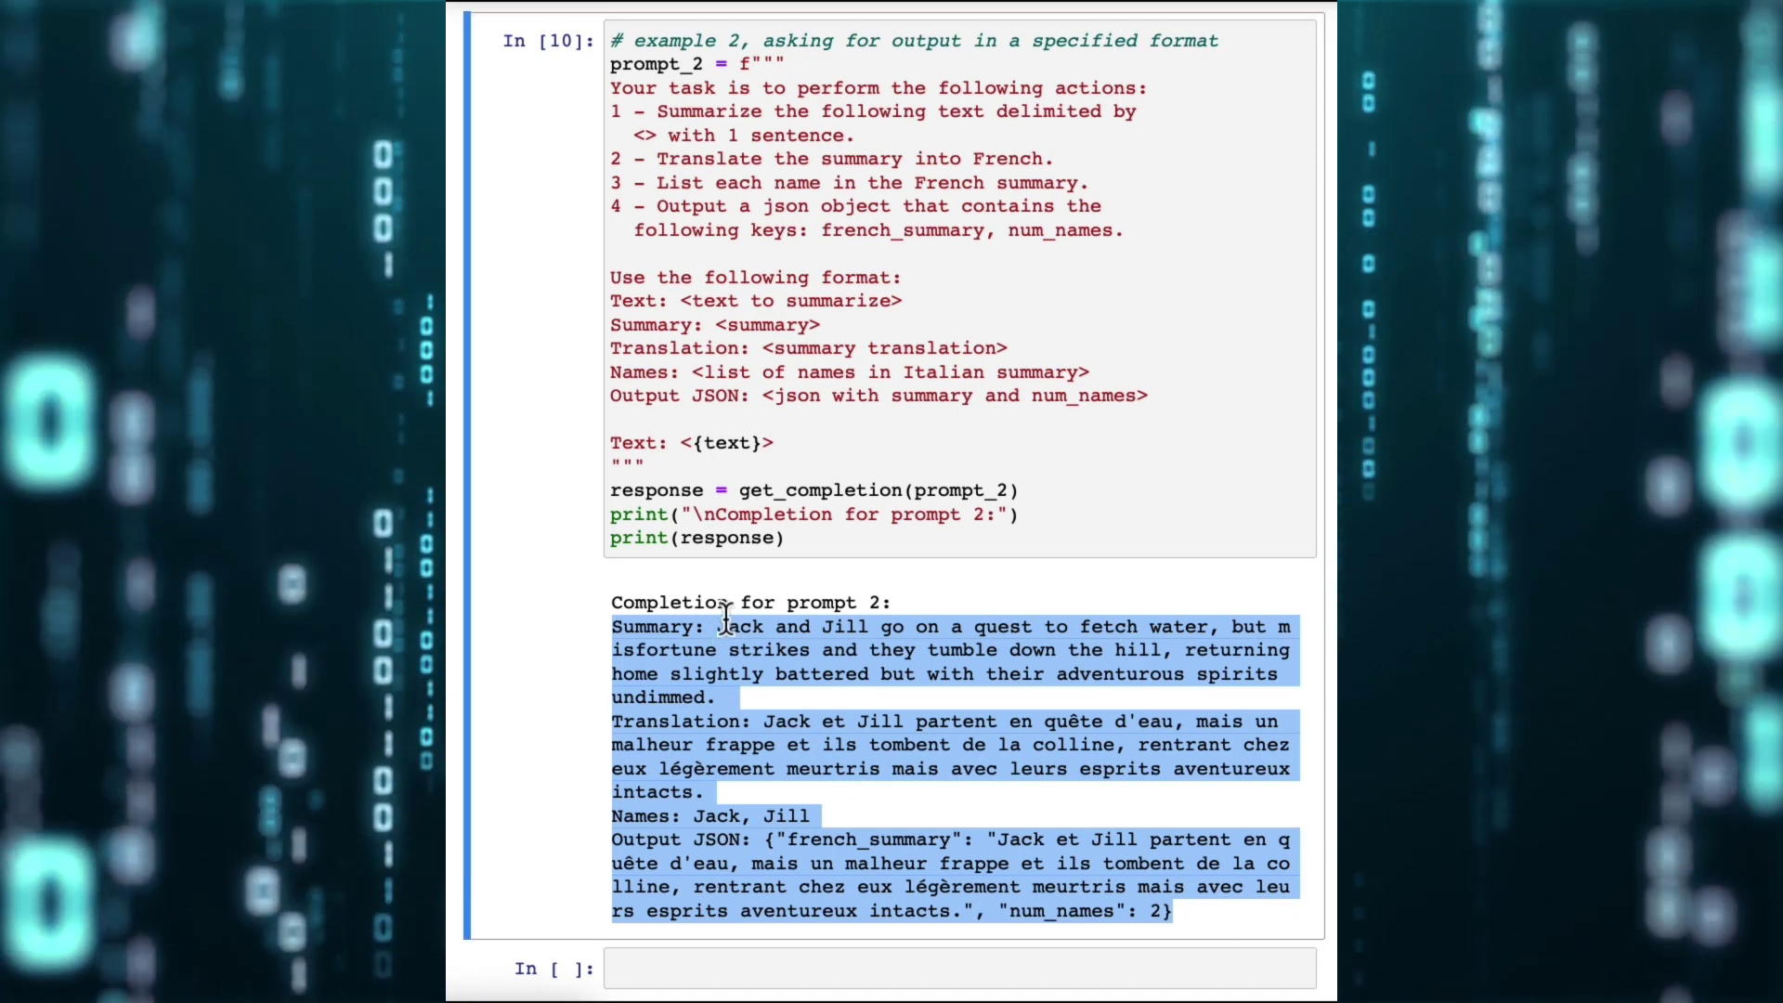
scroll(753, 586, down, 1)
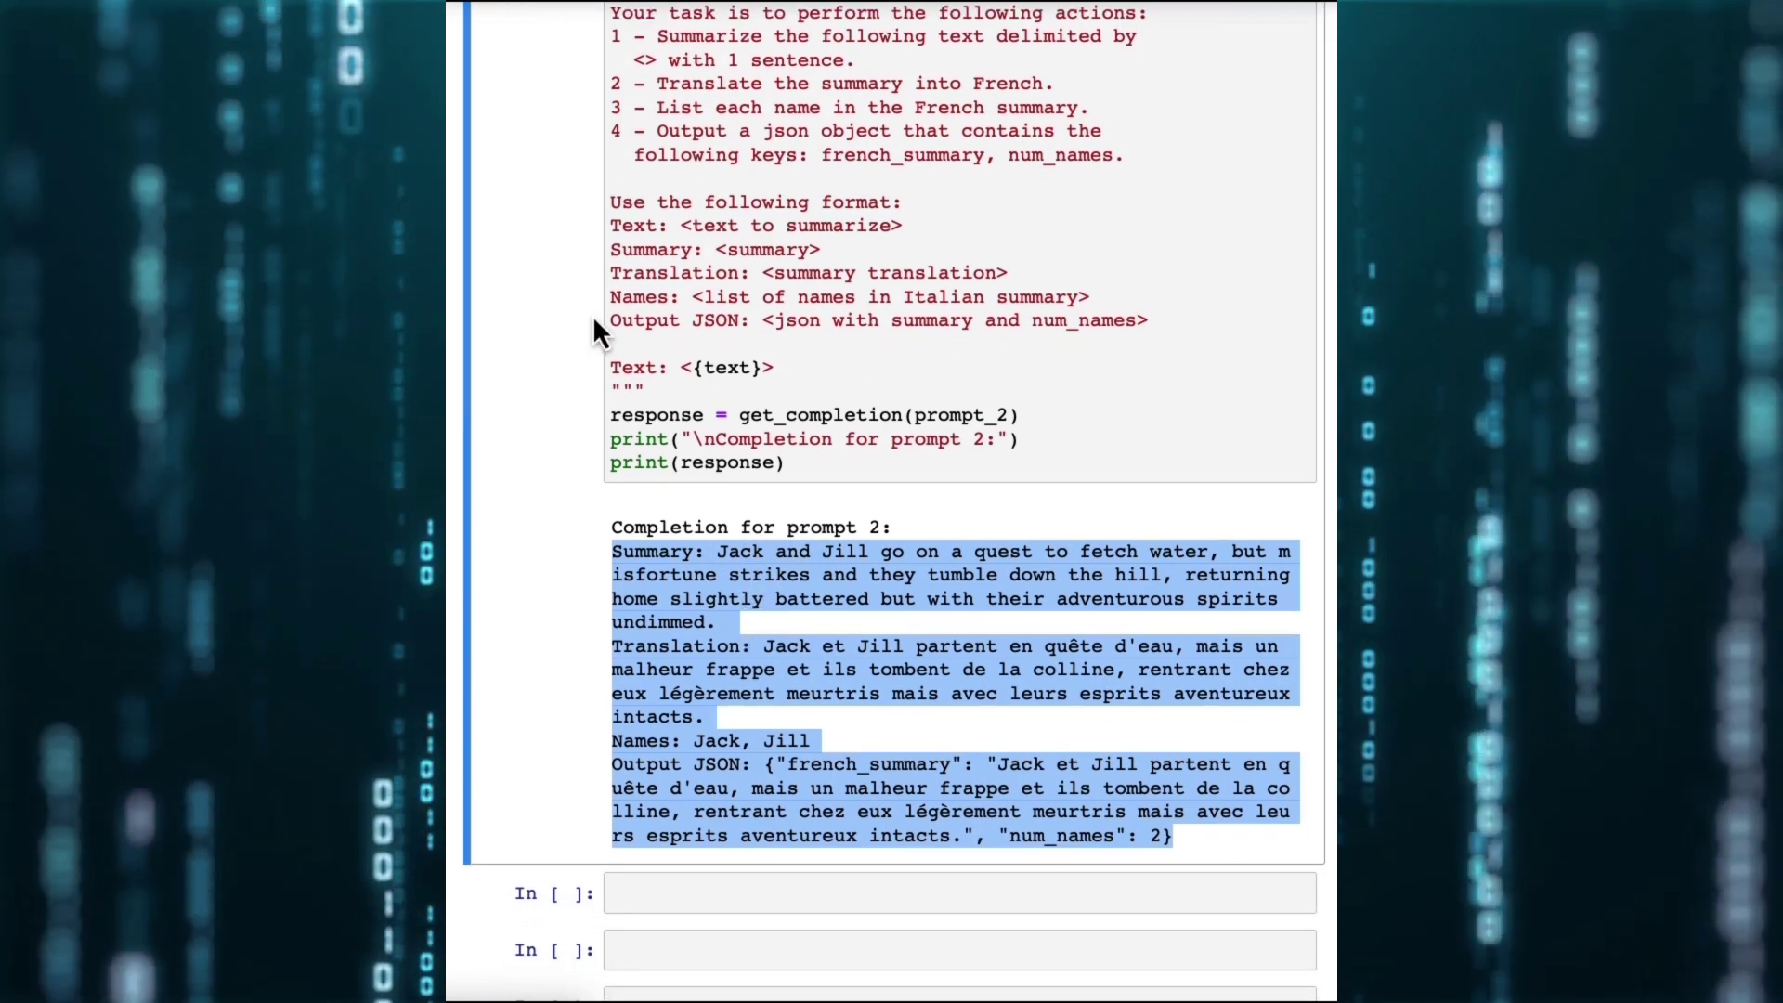
scroll(635, 368, down, 1)
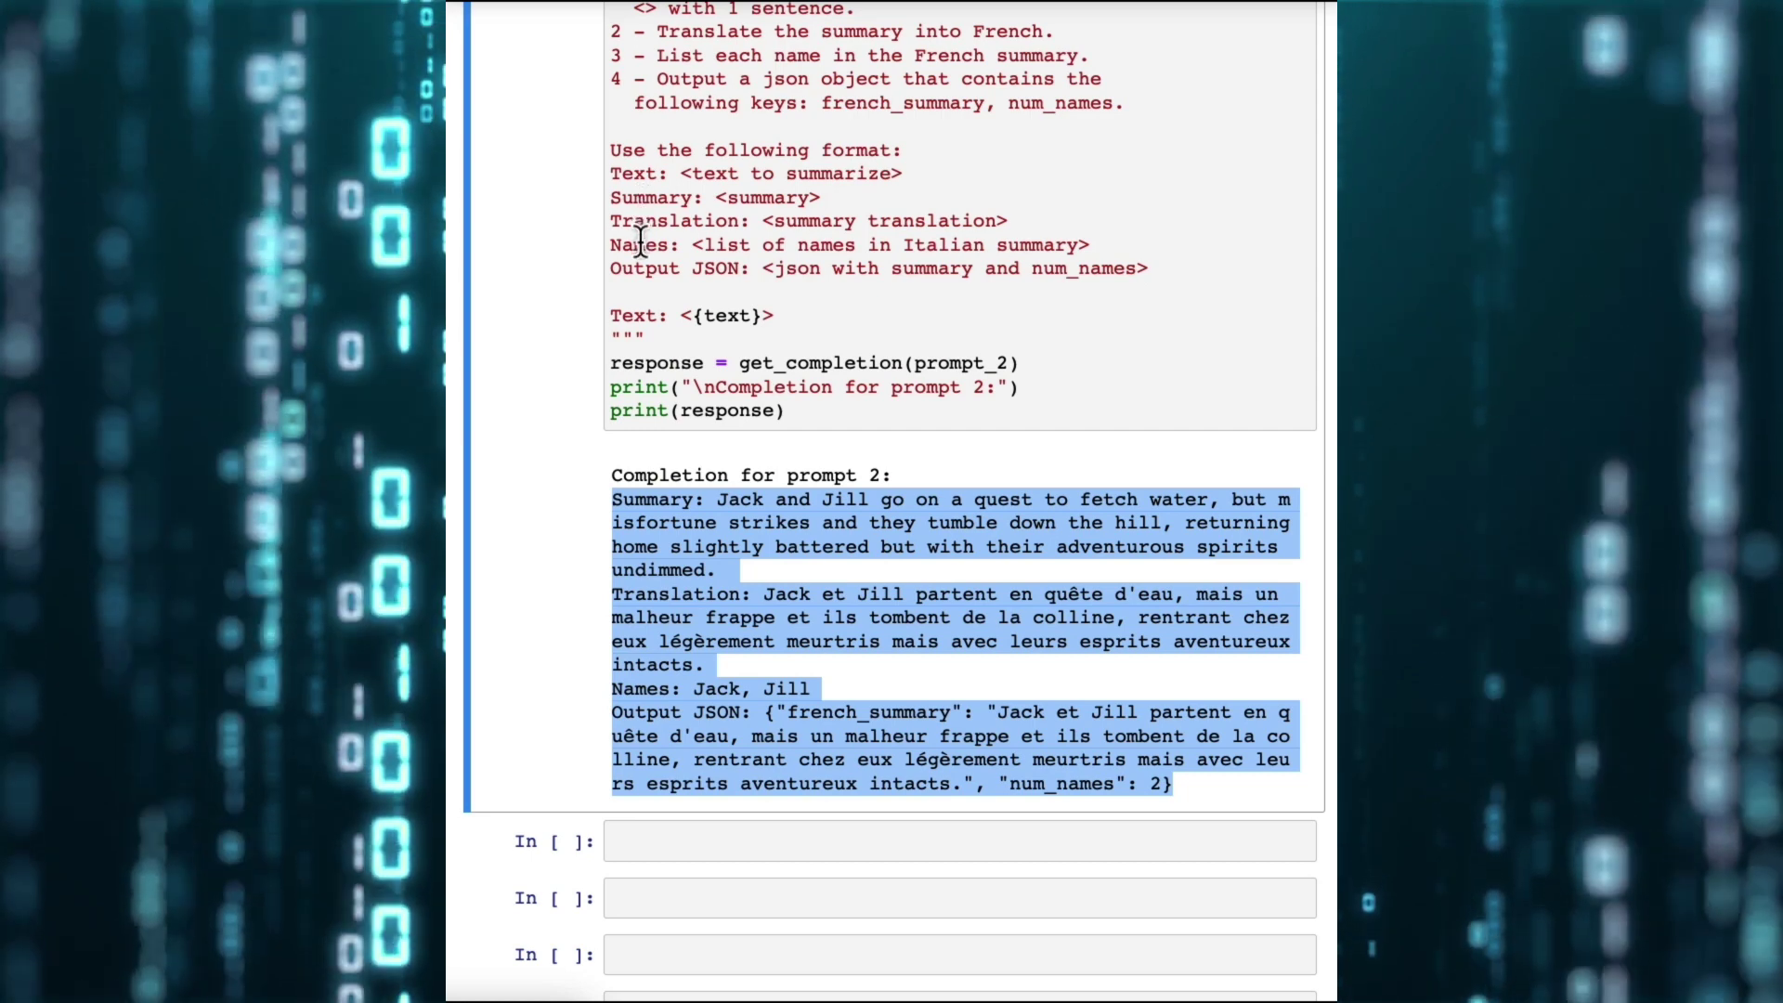
scroll(654, 586, down, 1)
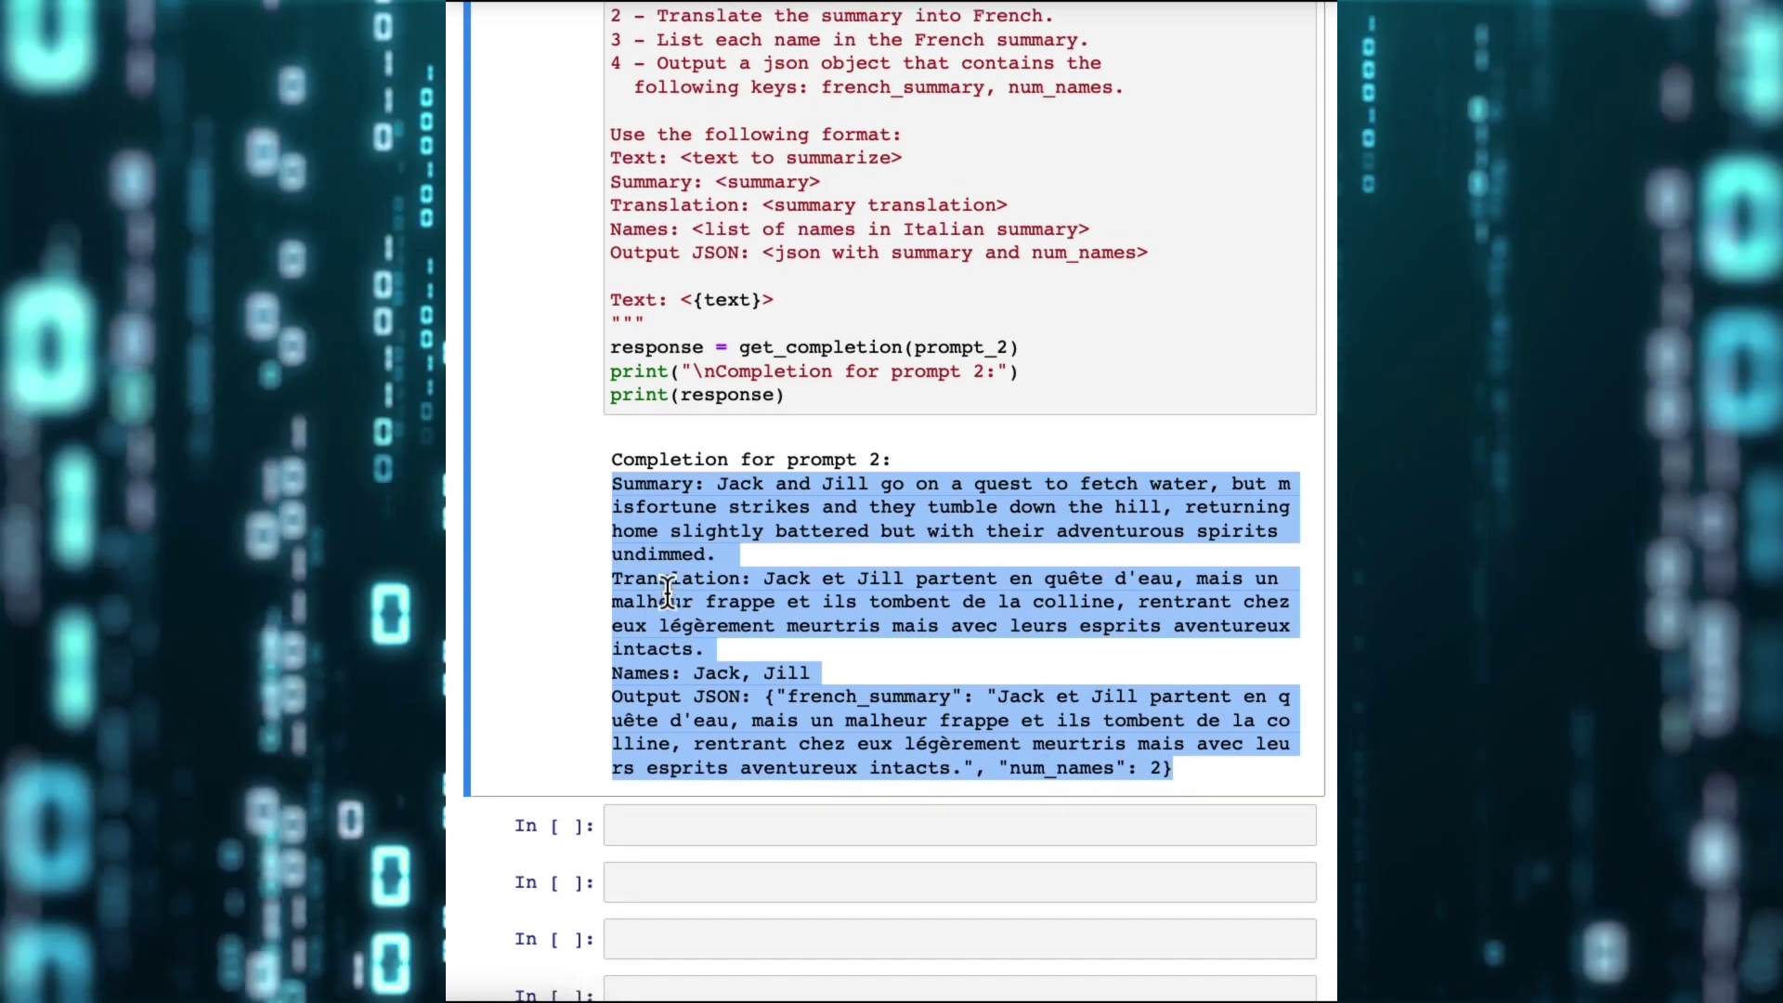
scroll(670, 594, down, 1)
scroll(684, 539, down, 1)
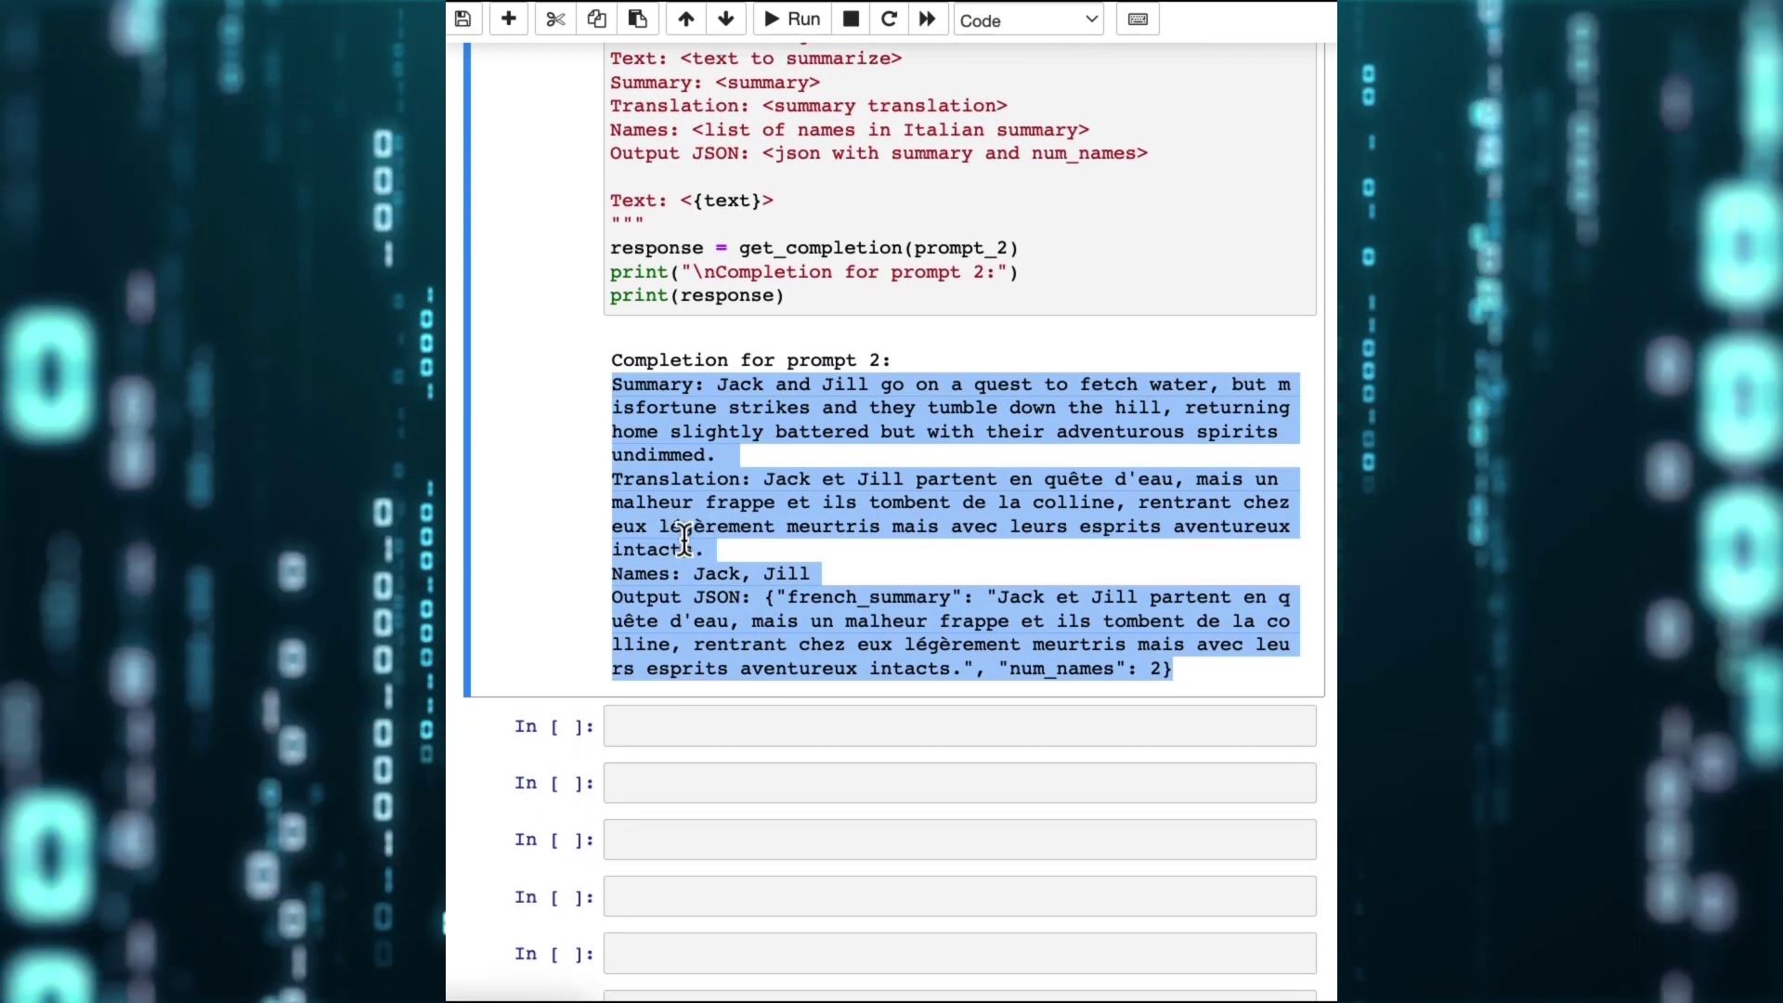
scroll(685, 538, down, 1)
scroll(729, 315, down, 1)
scroll(734, 324, down, 1)
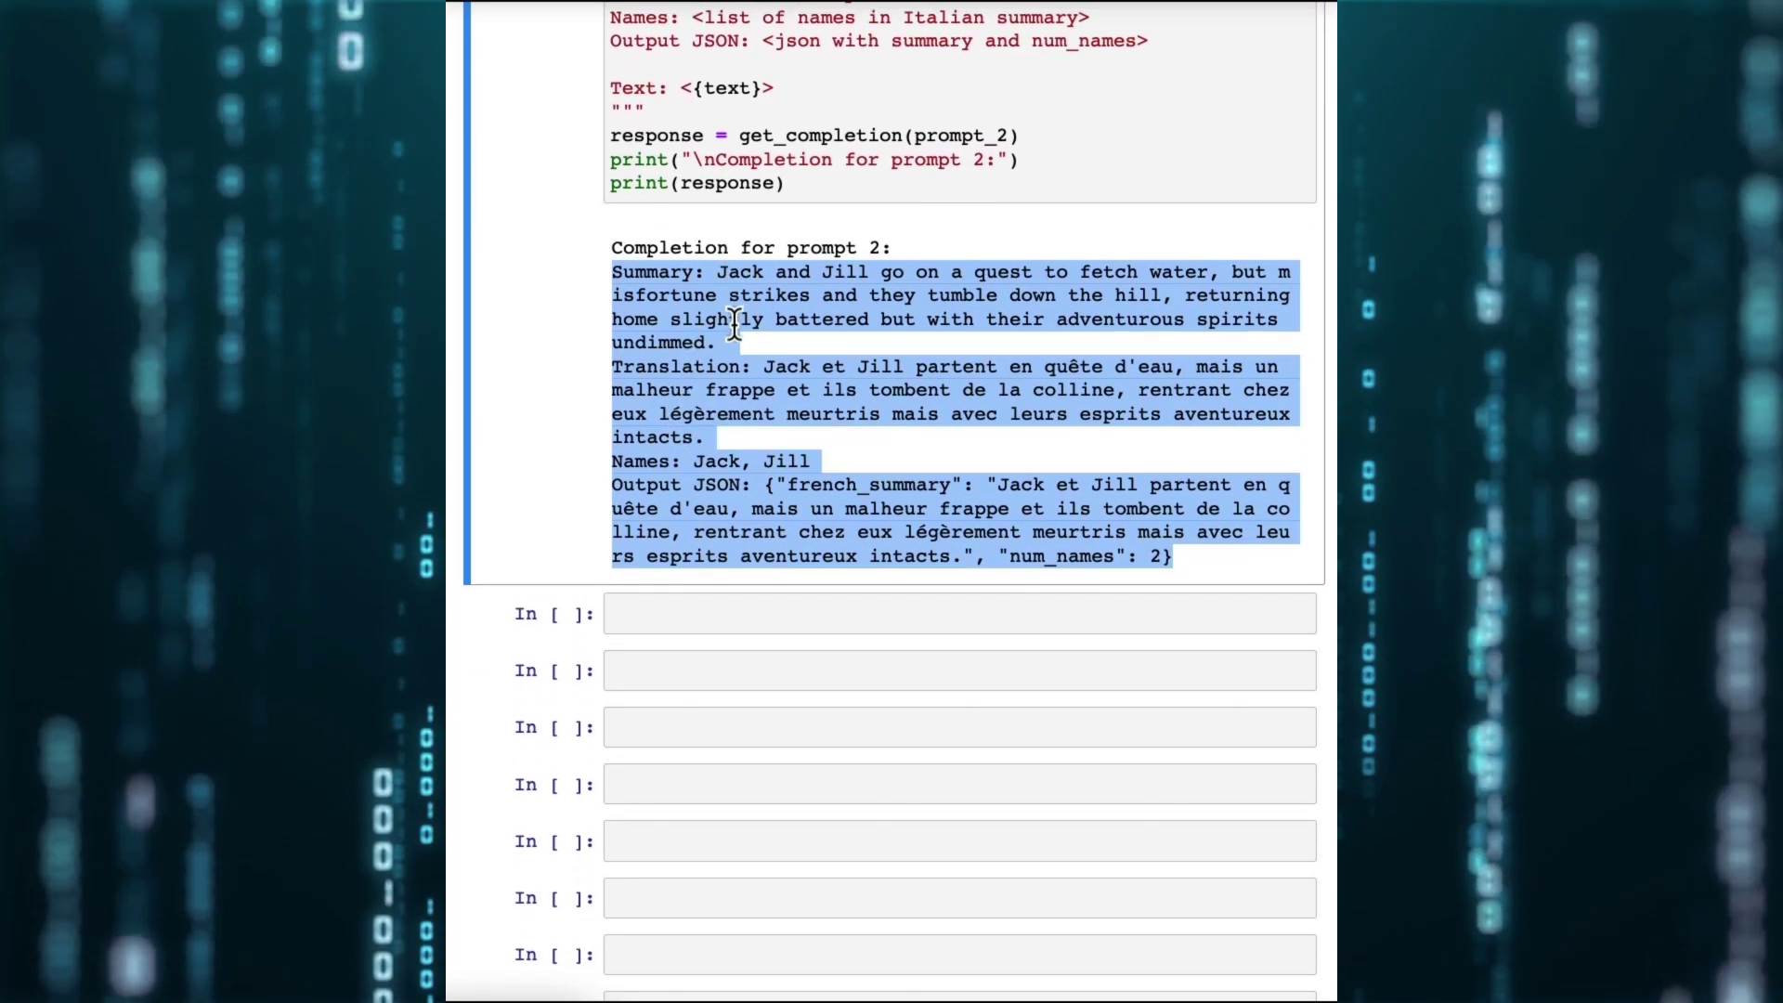
scroll(739, 356, down, 1)
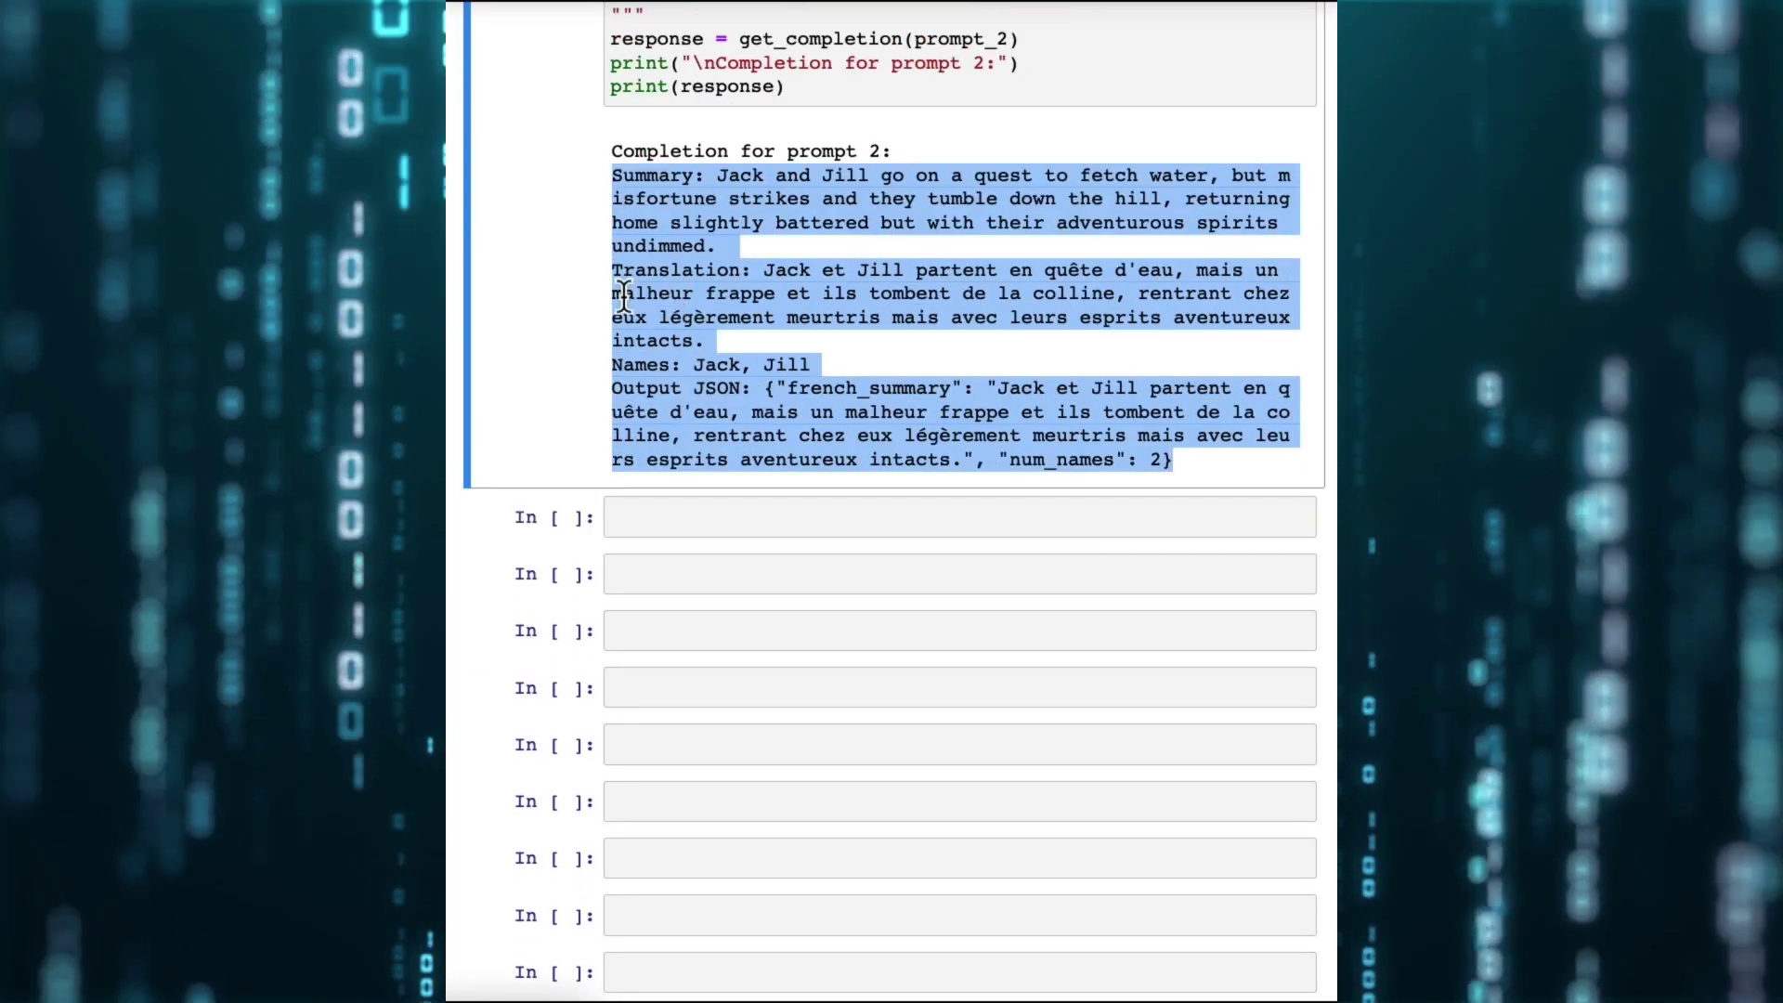
scroll(677, 241, down, 1)
scroll(679, 243, down, 1)
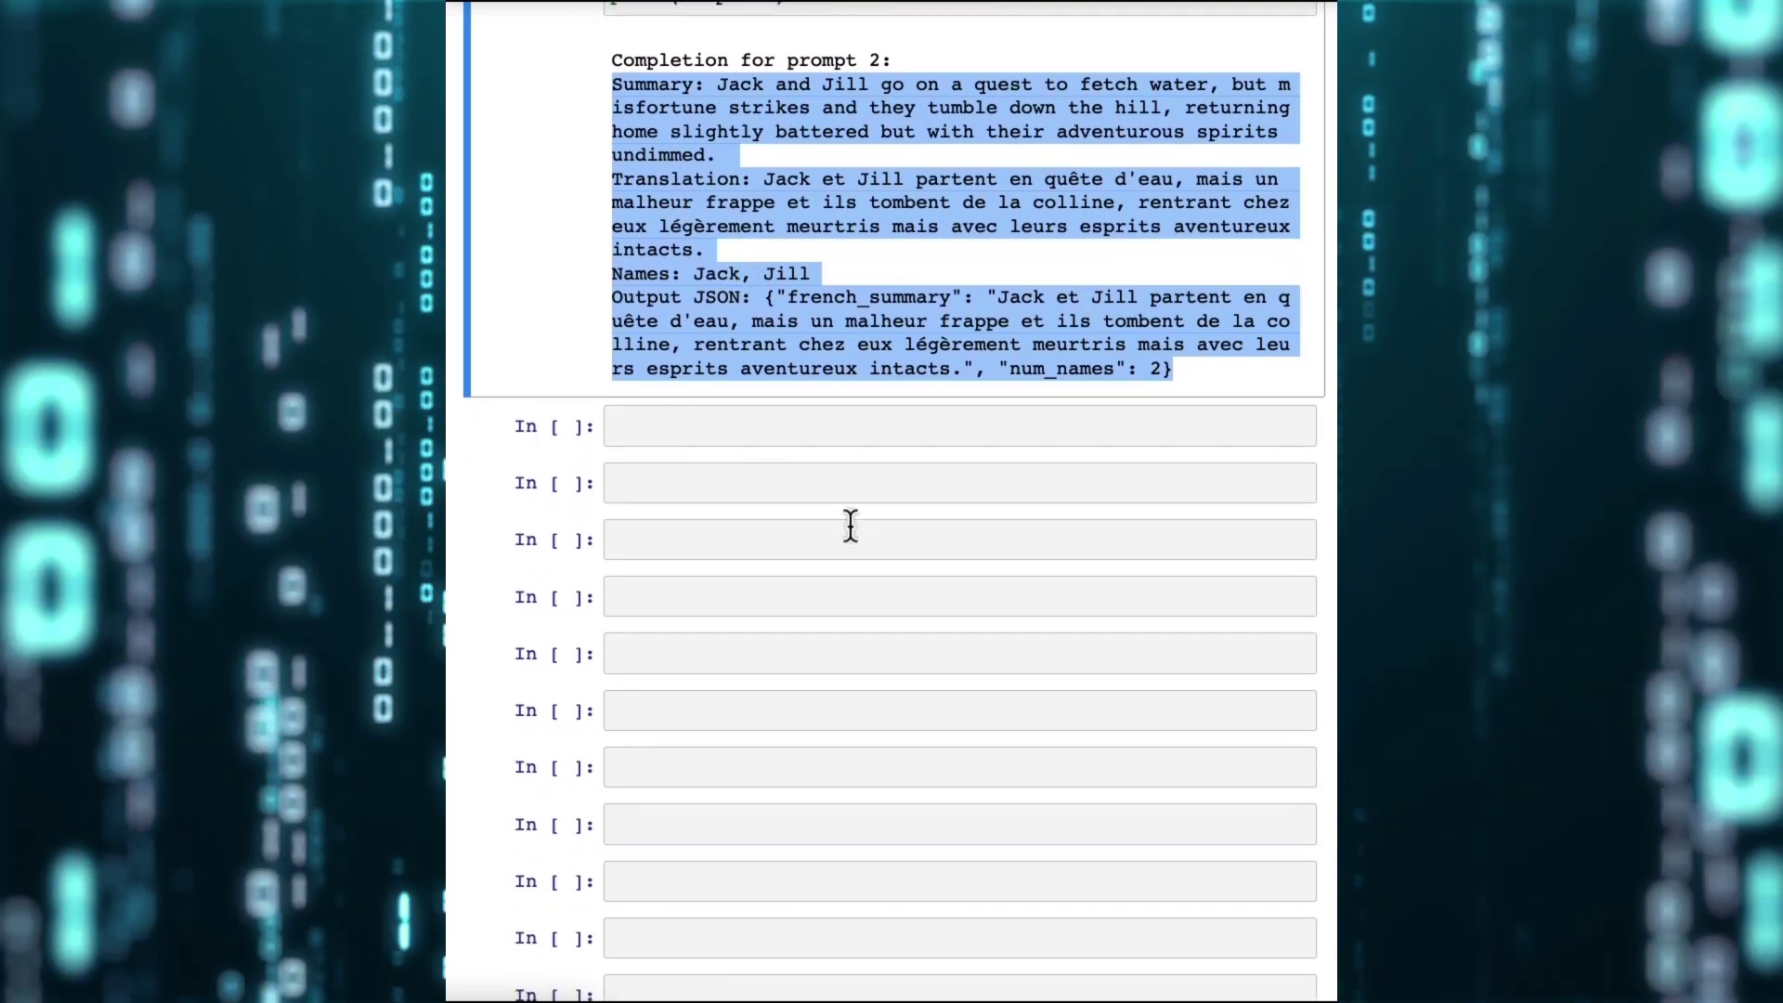
click(836, 474)
scroll(715, 303, up, 3)
scroll(714, 303, up, 2)
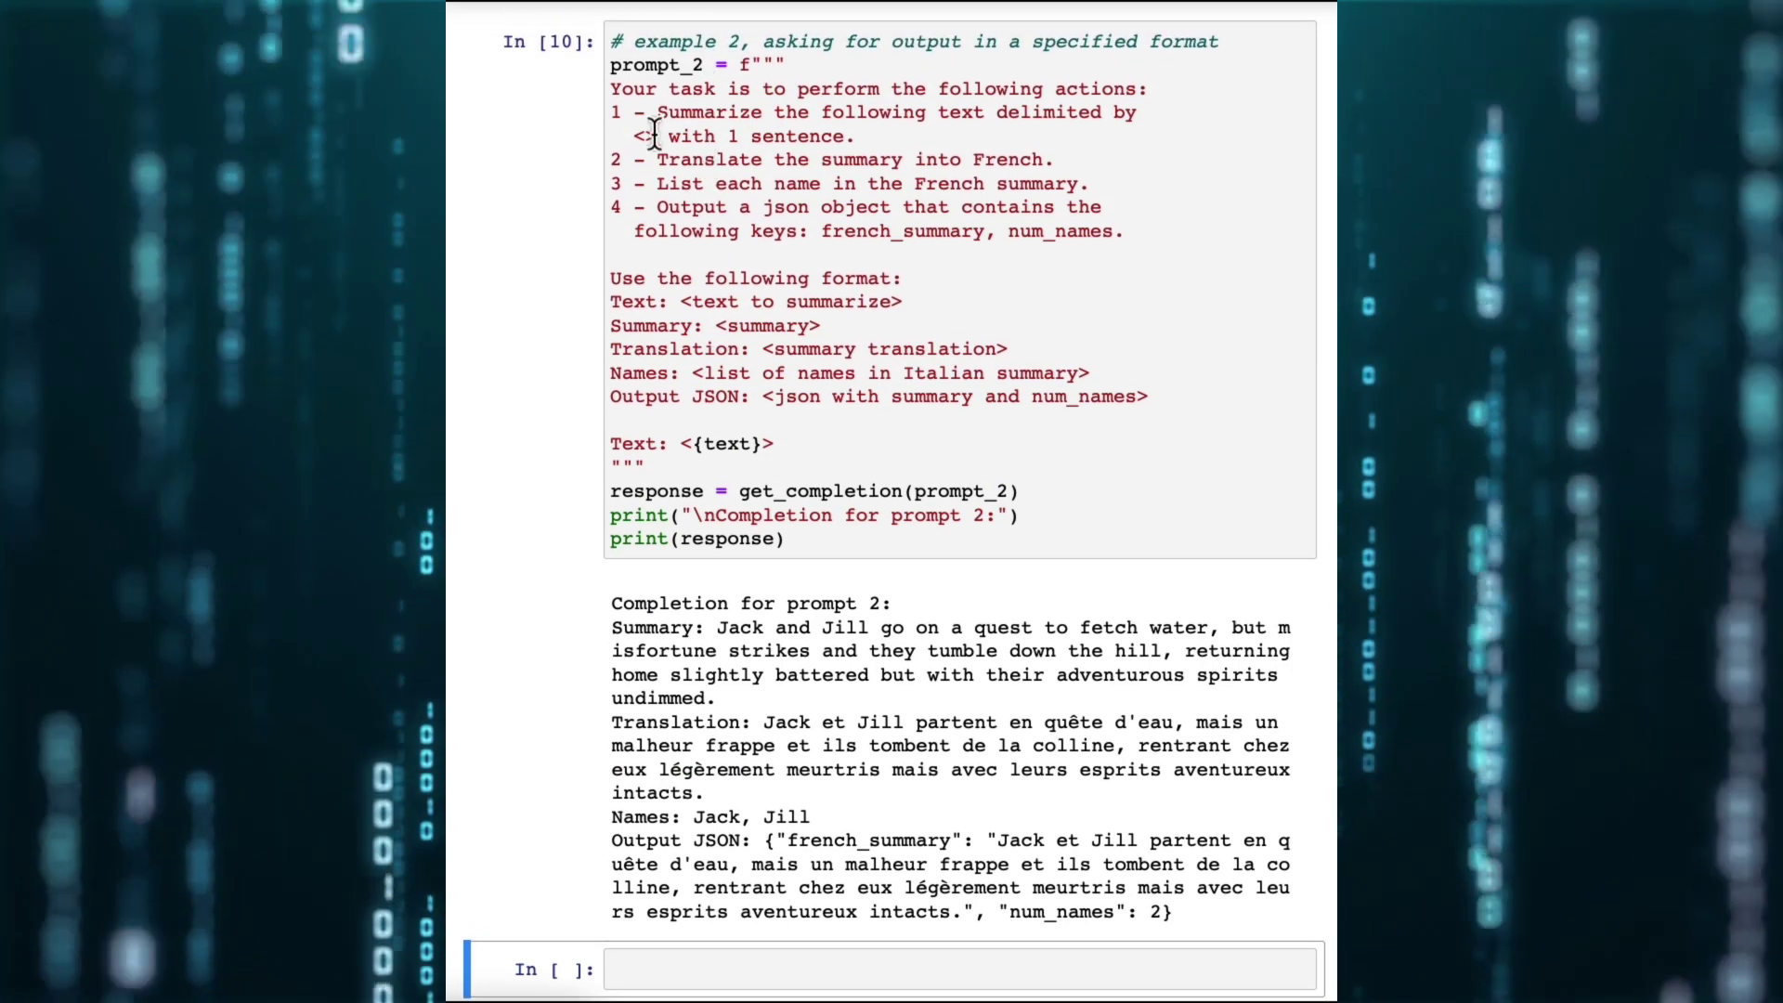
click(639, 136)
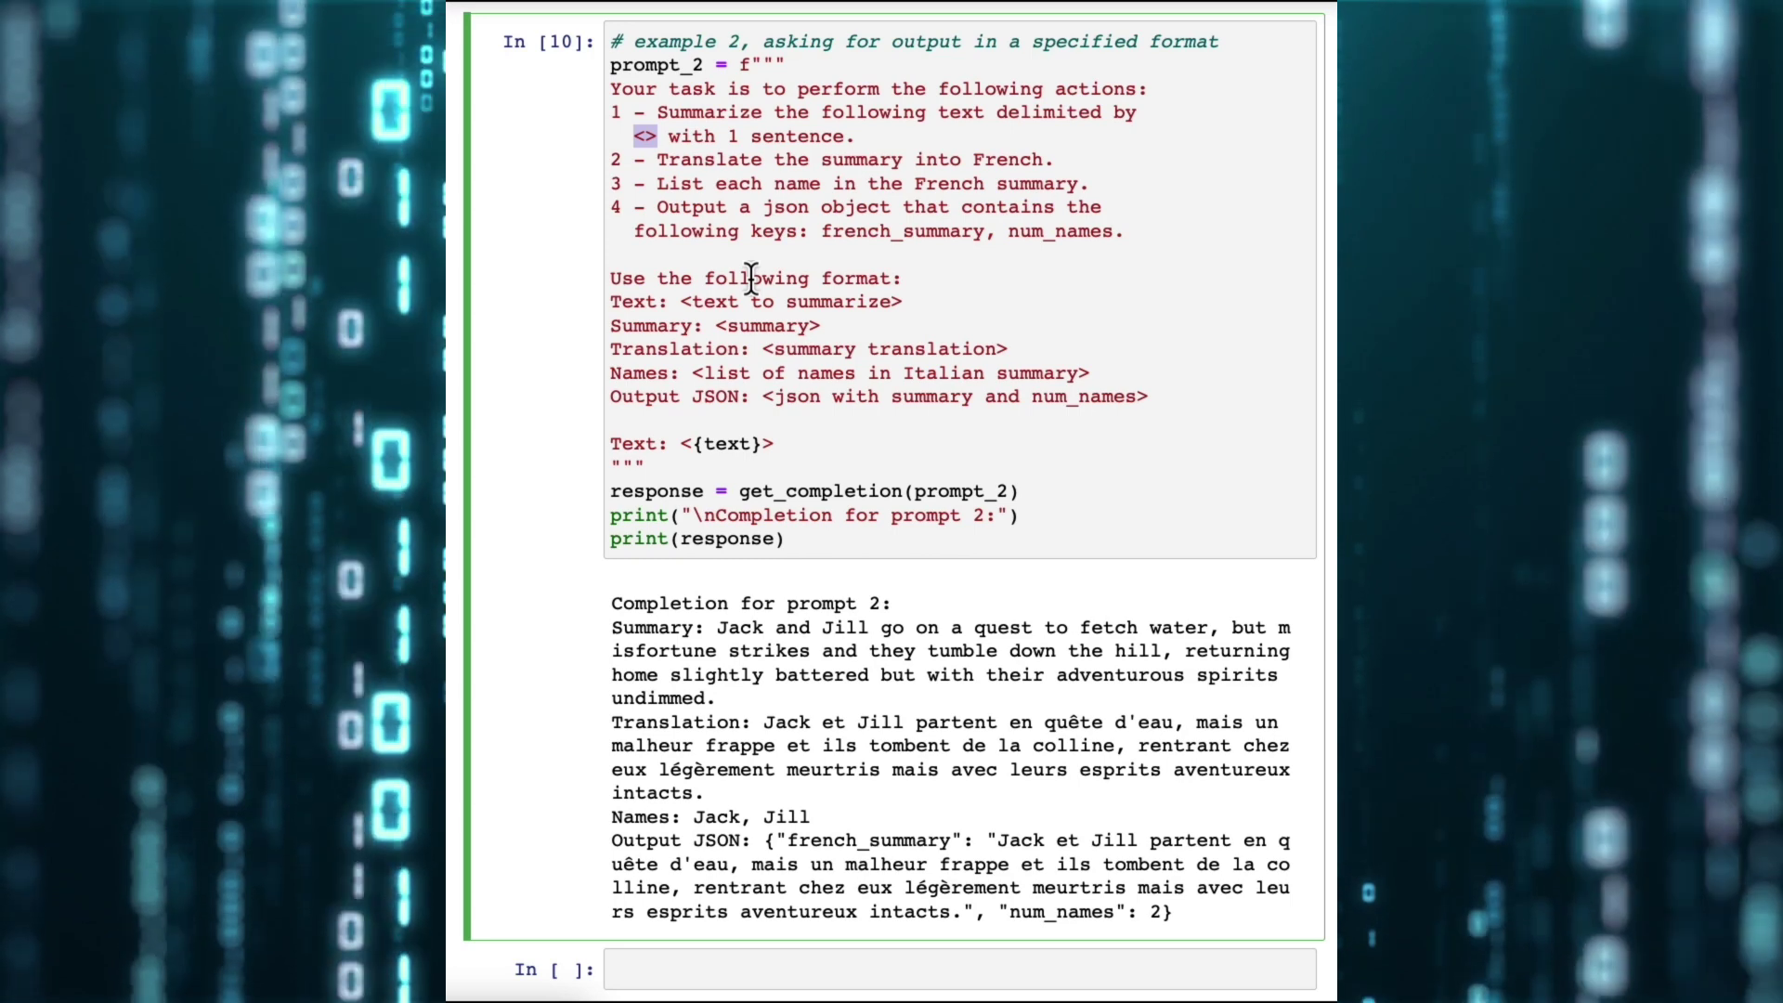
scroll(750, 280, down, 1)
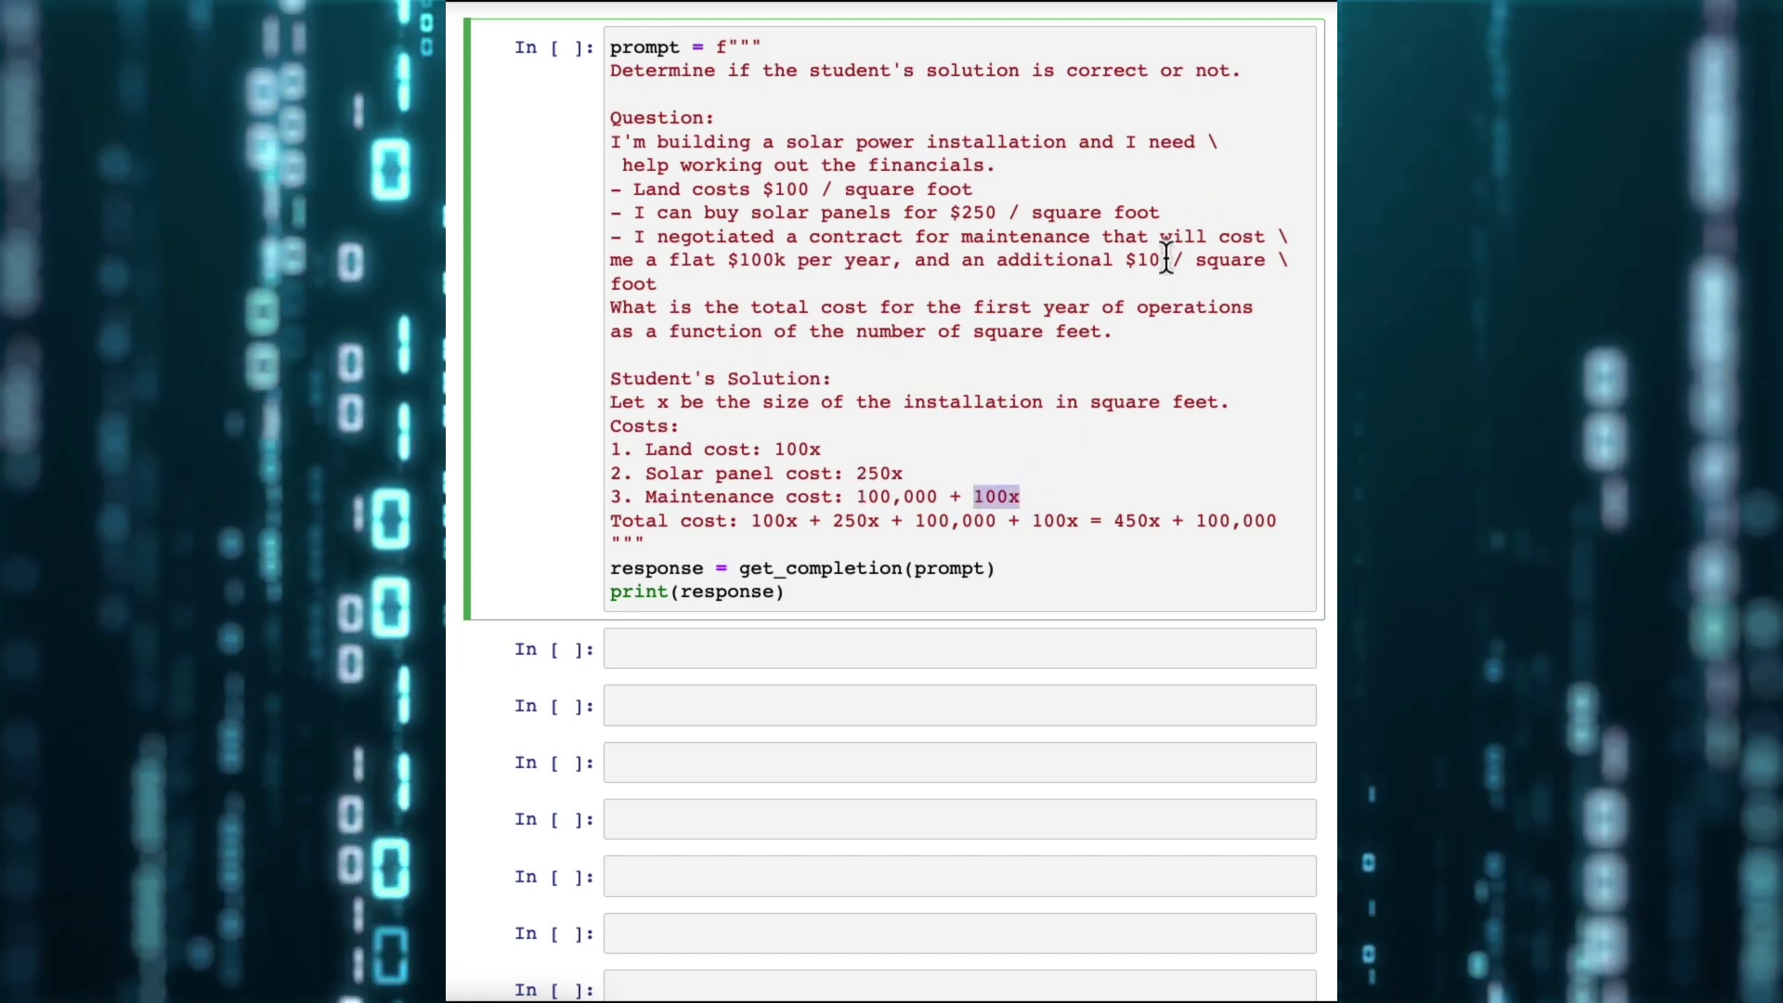
Step: Run the solar-cost grading prompt, checking the $10 maintenance and student's 450x and 100x terms
drag(1125, 261, 1162, 261)
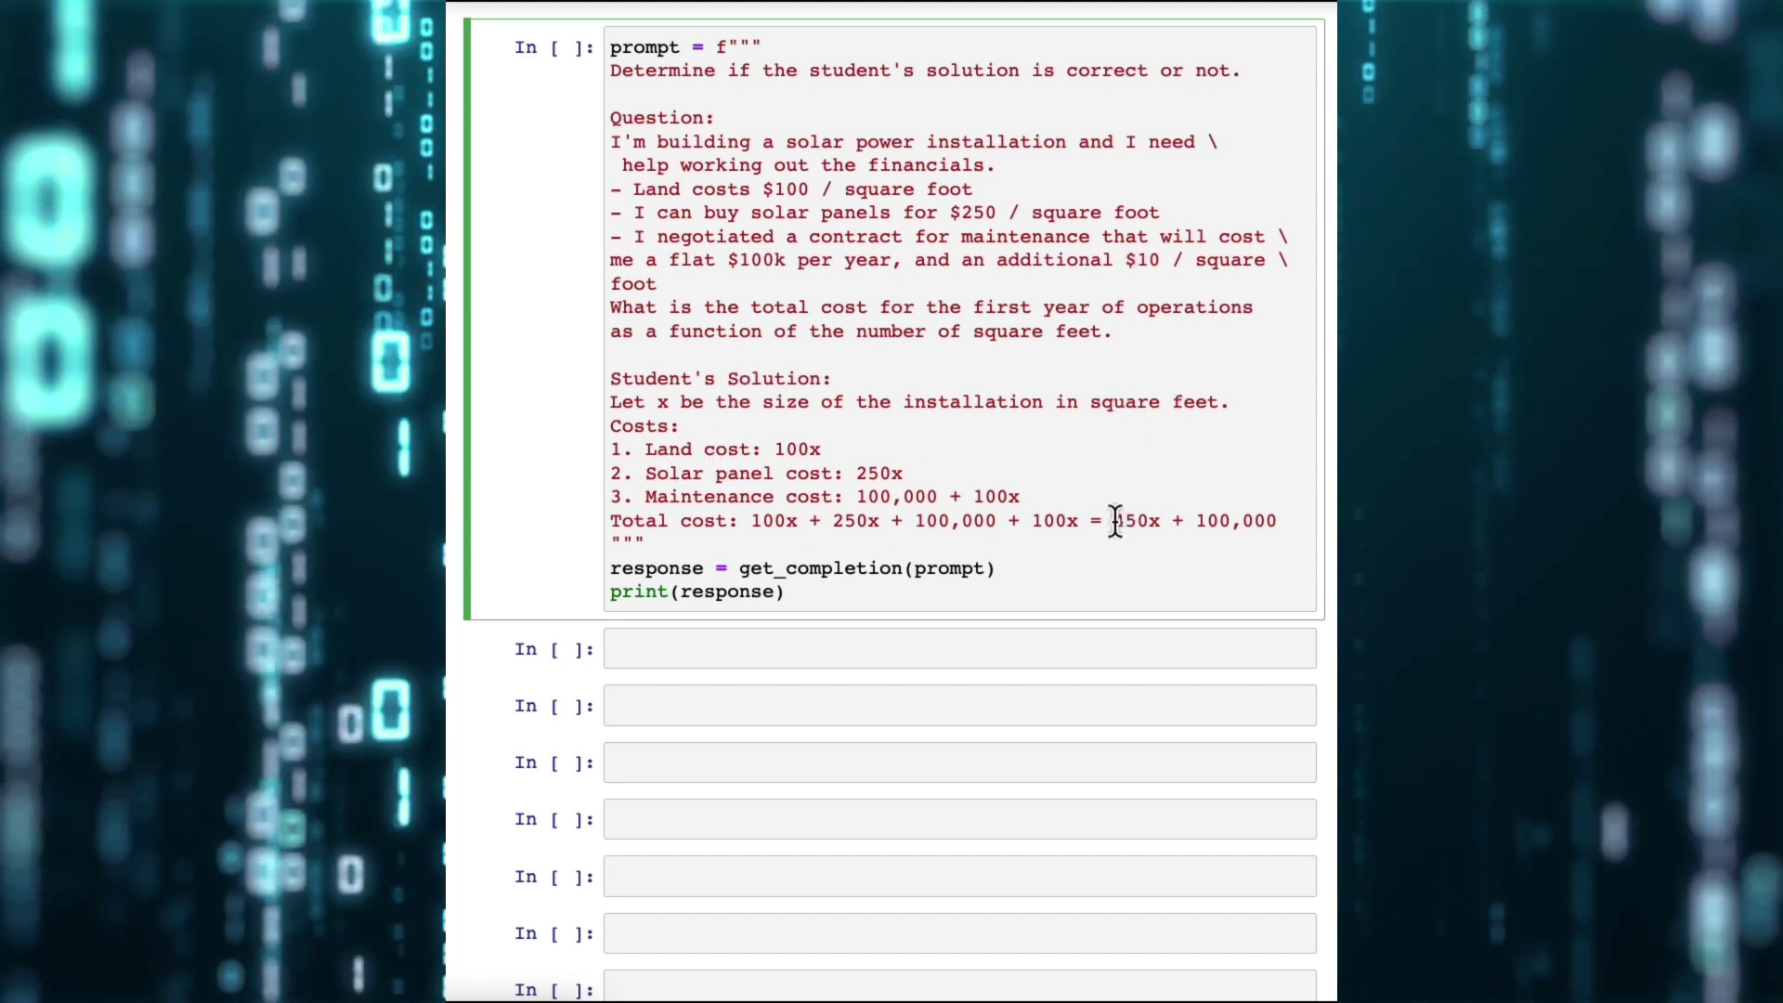
double_click(1131, 521)
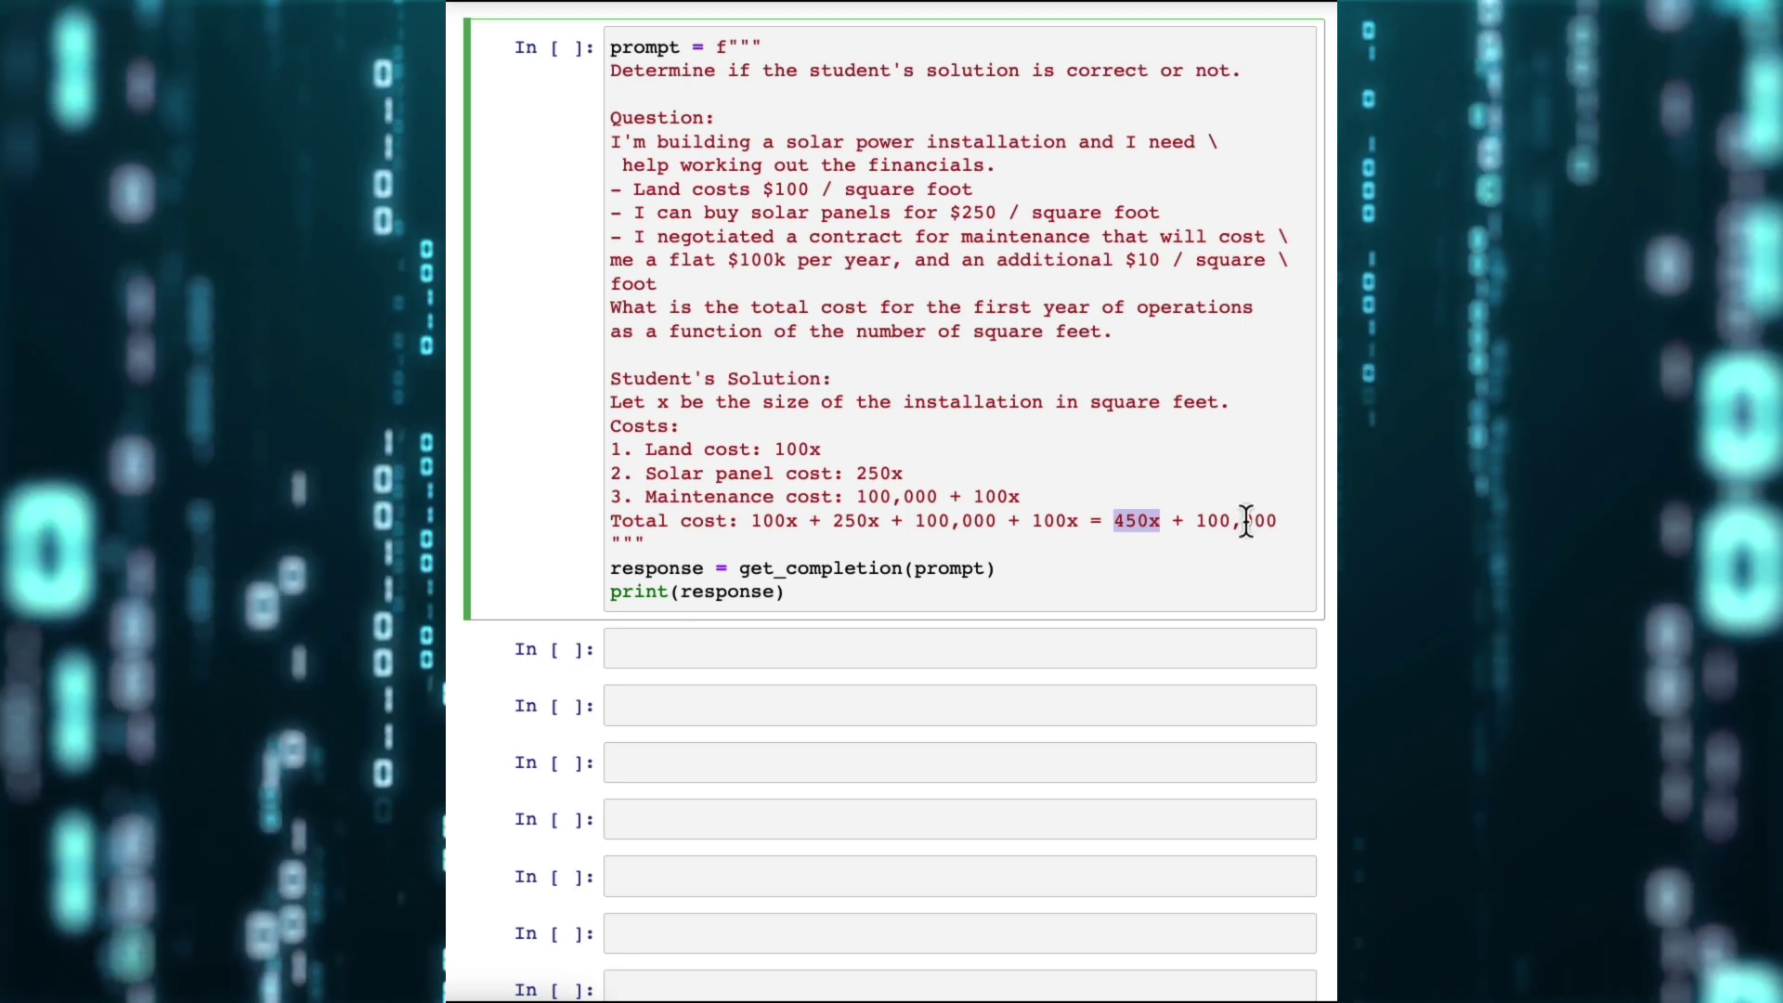
click(670, 196)
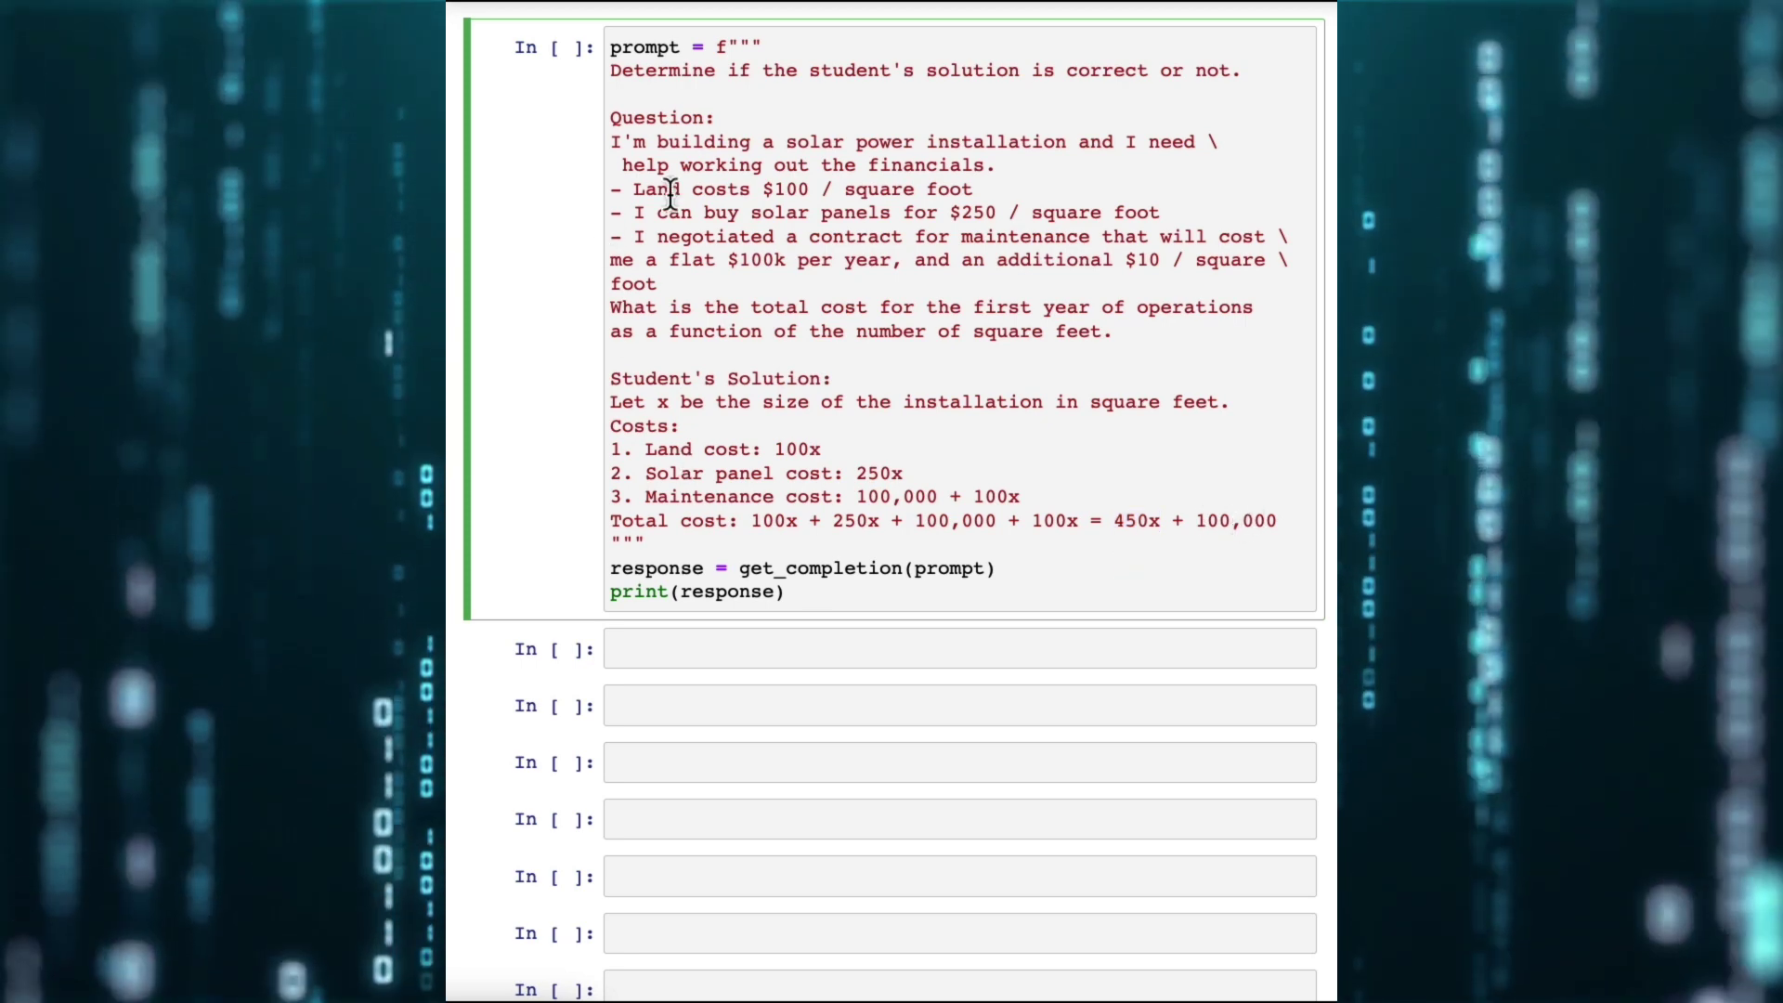
key(shift+Return)
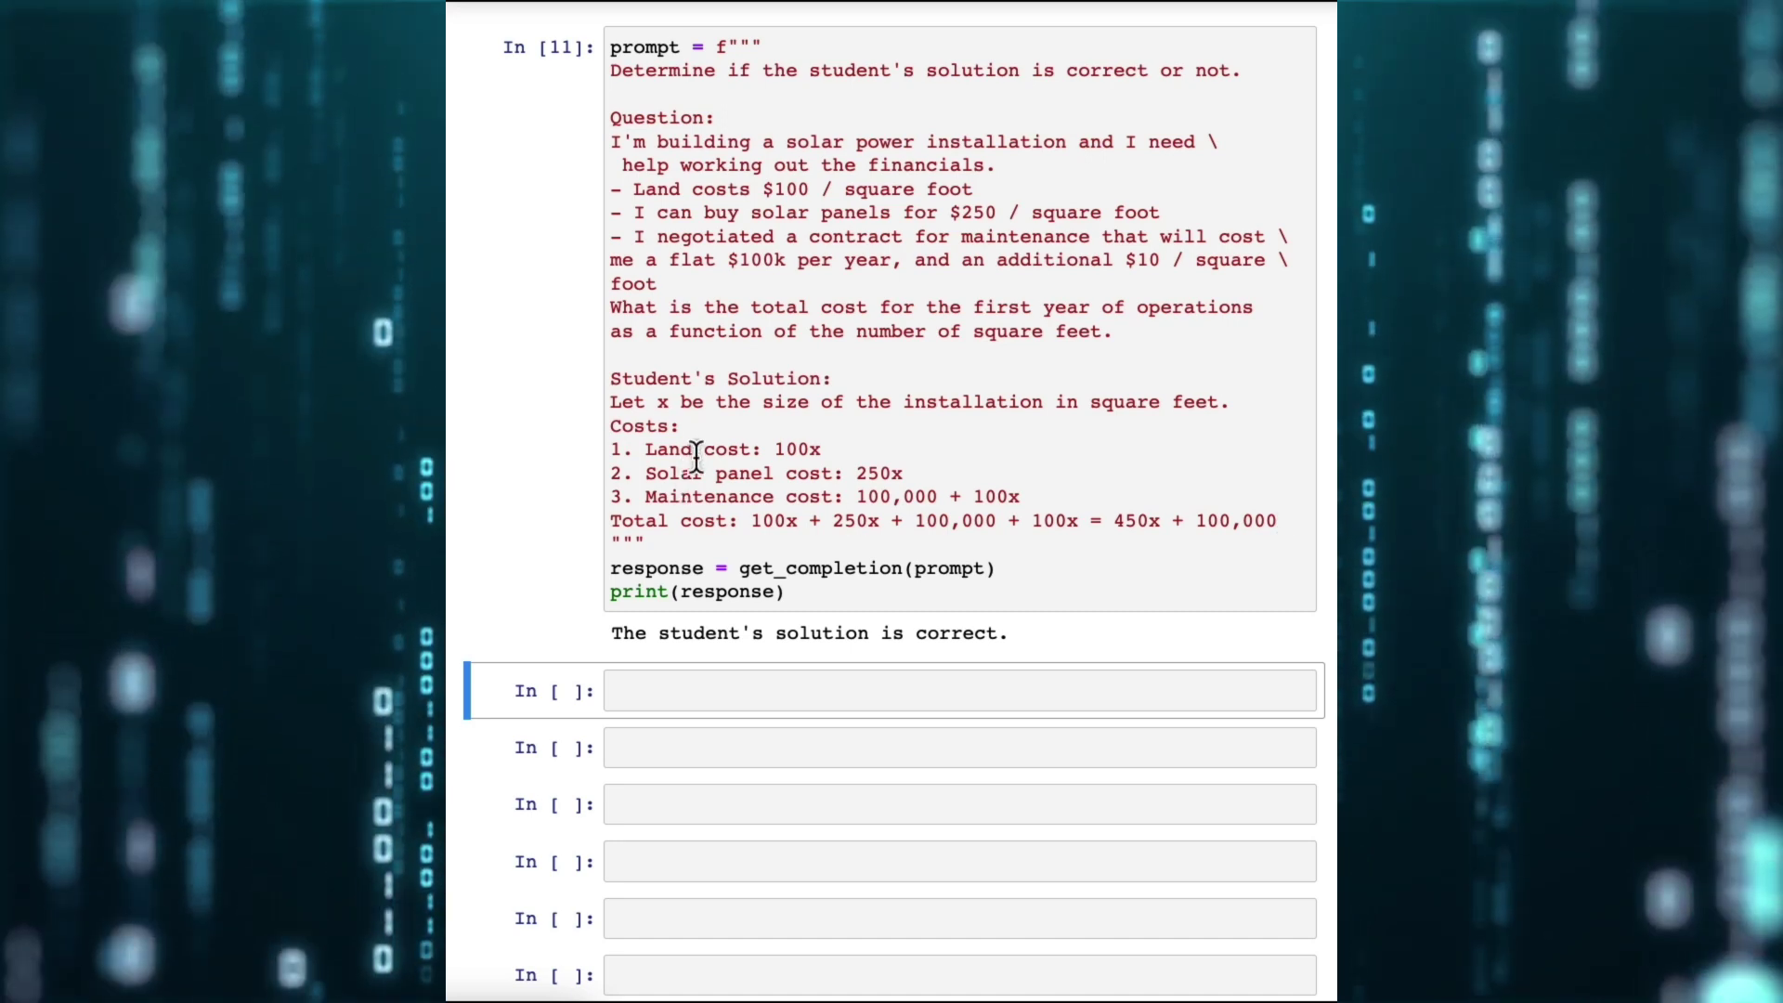
double_click(754, 523)
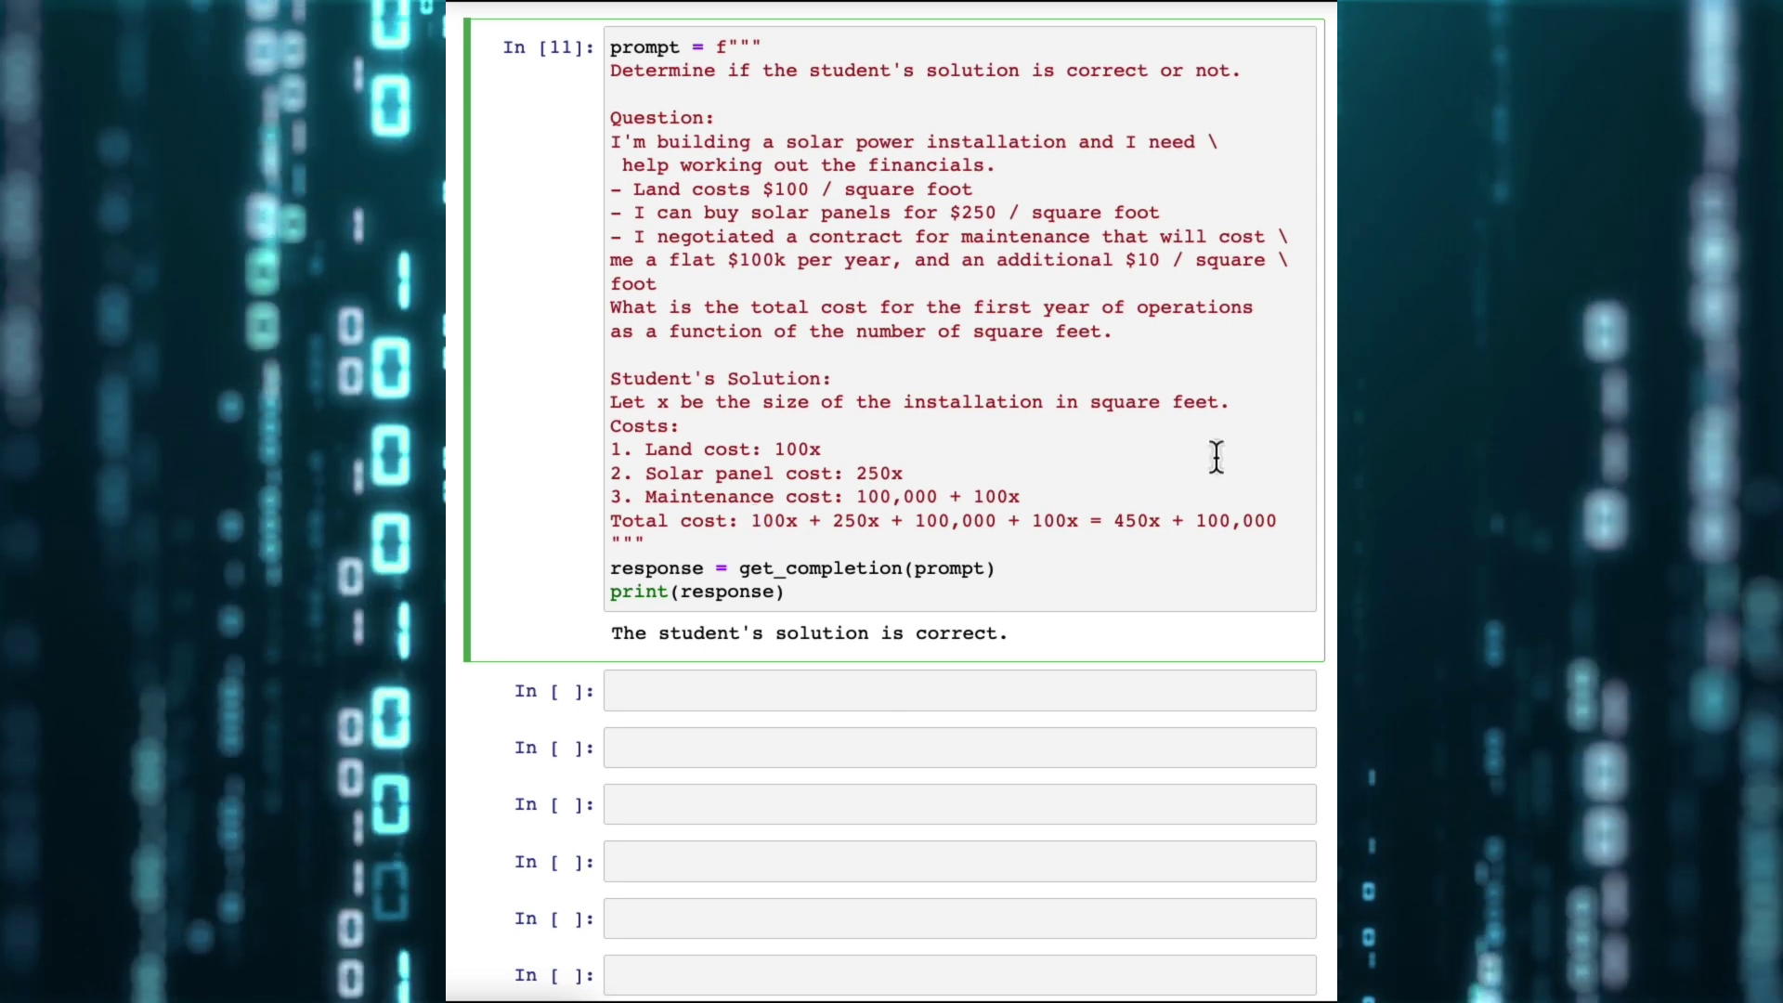
triple_click(1265, 522)
click(1094, 520)
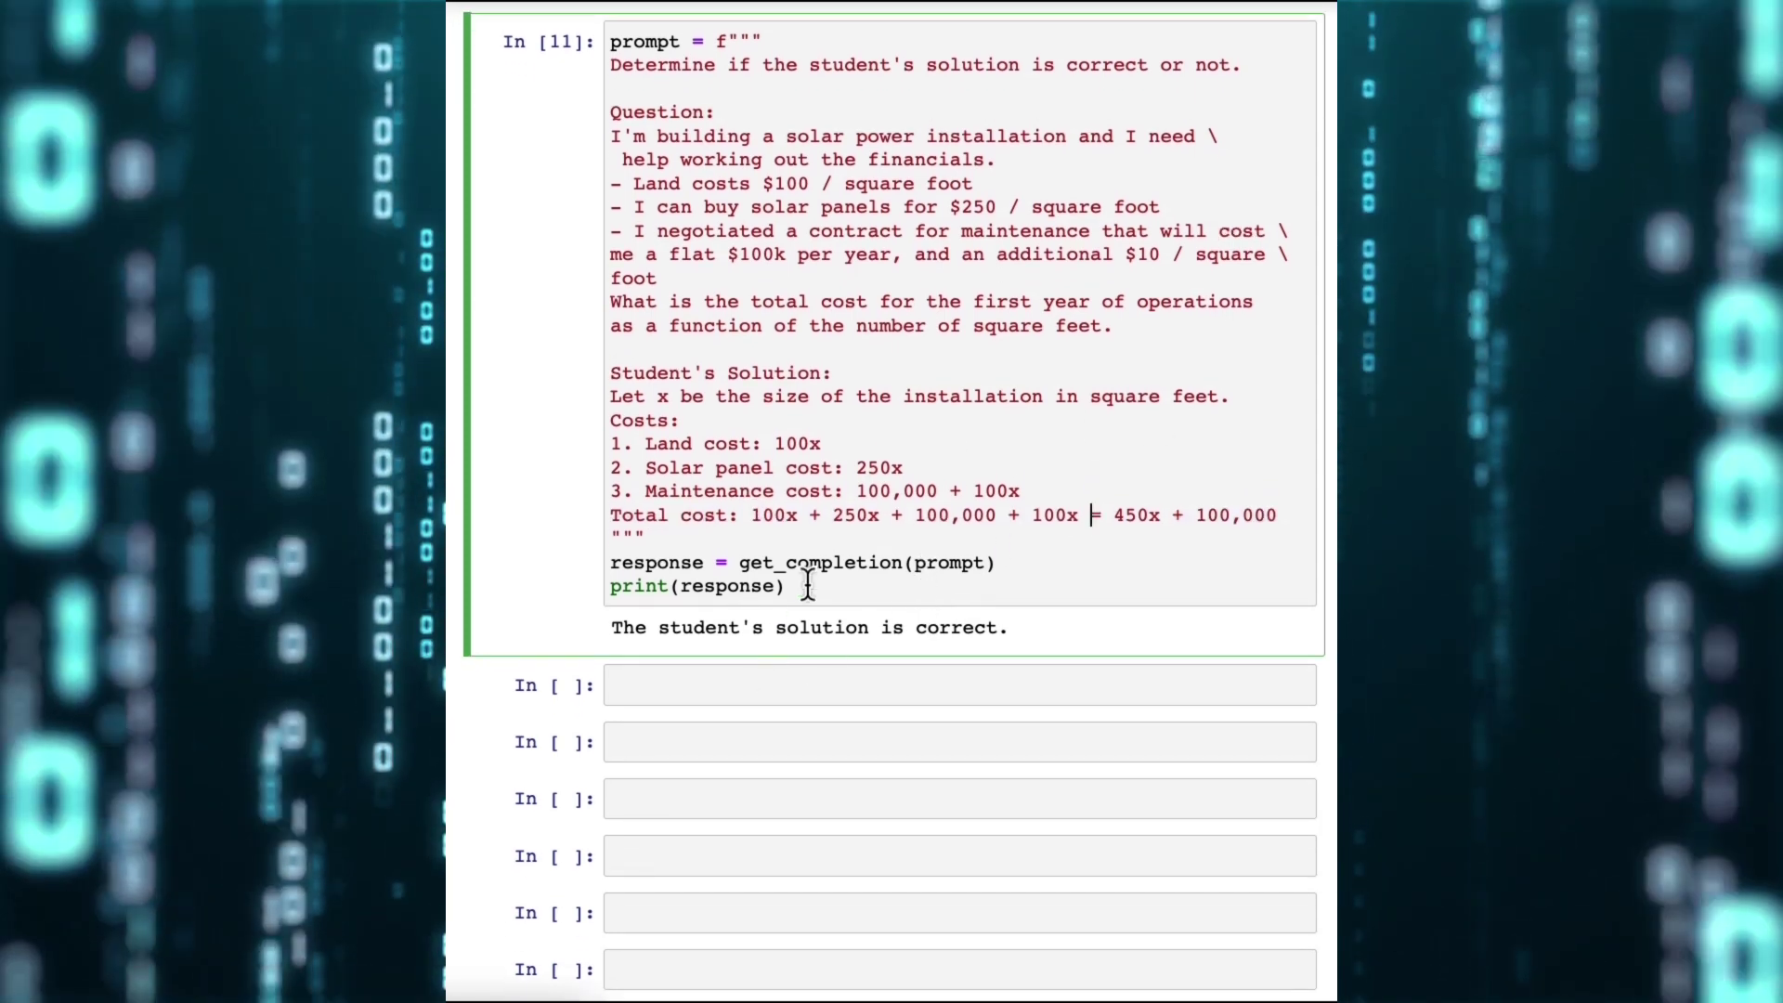
scroll(802, 563, up, 1)
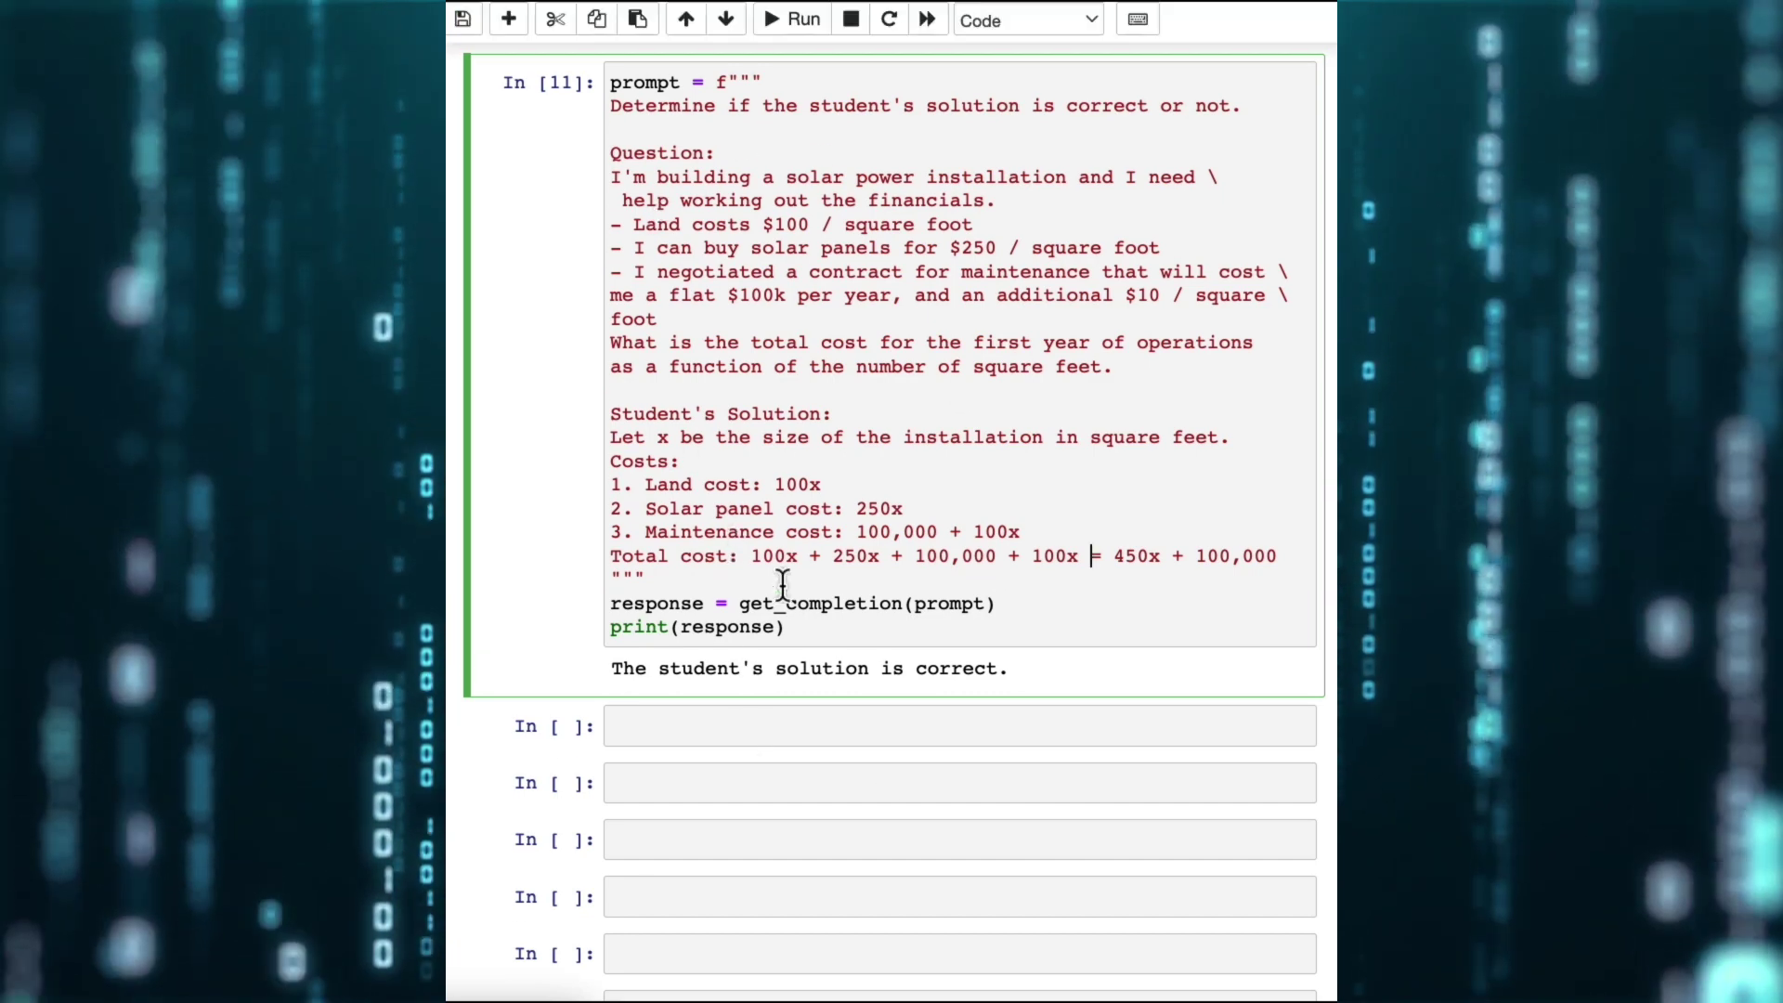
scroll(828, 719, down, 1)
scroll(828, 720, down, 2)
scroll(837, 594, down, 4)
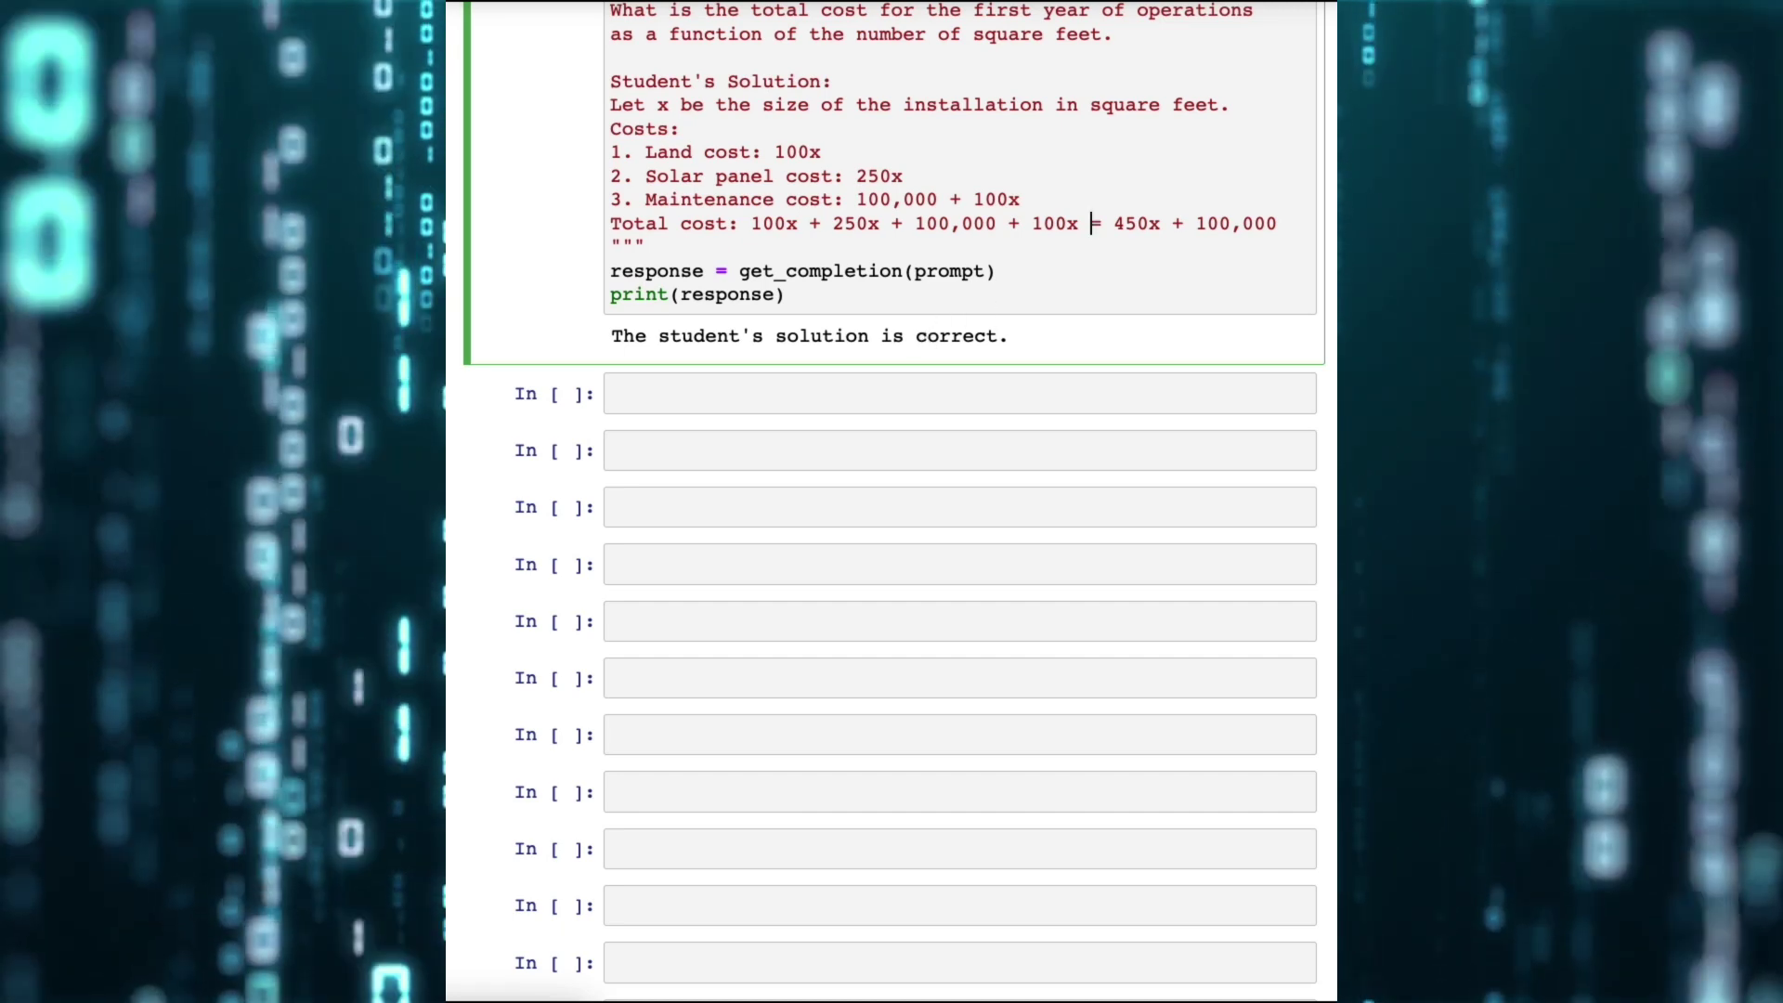
scroll(764, 495, down, 1)
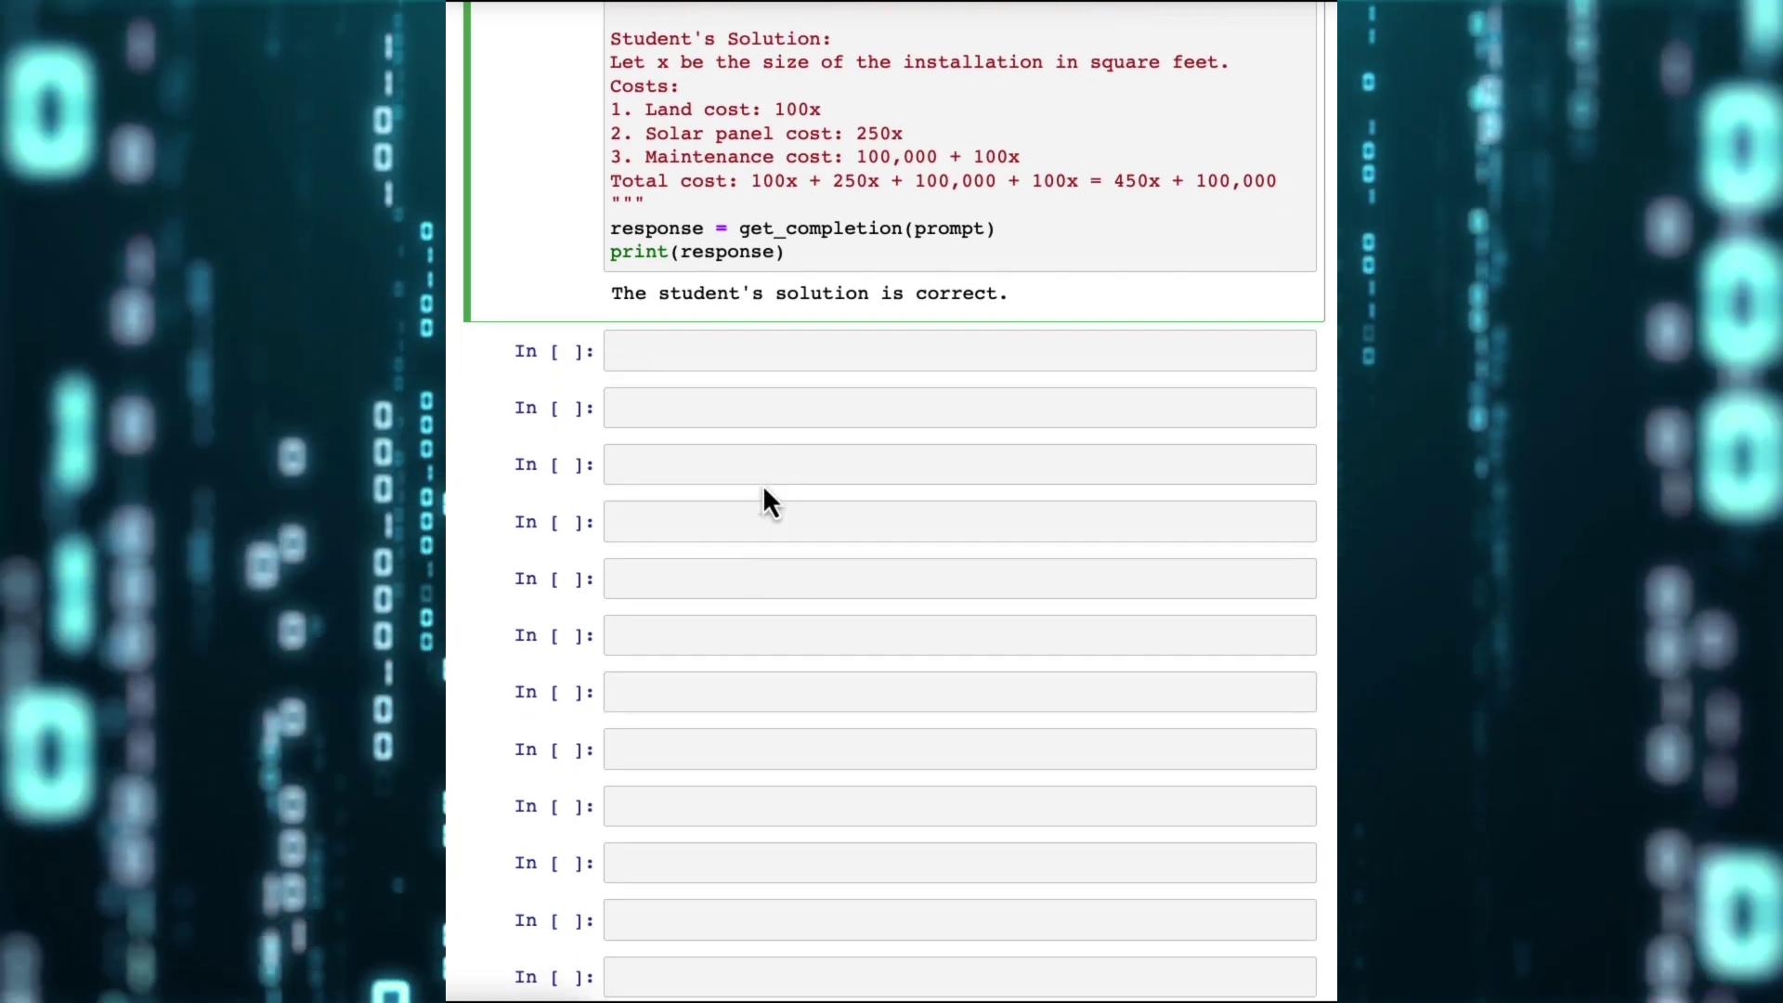
scroll(799, 352, down, 1)
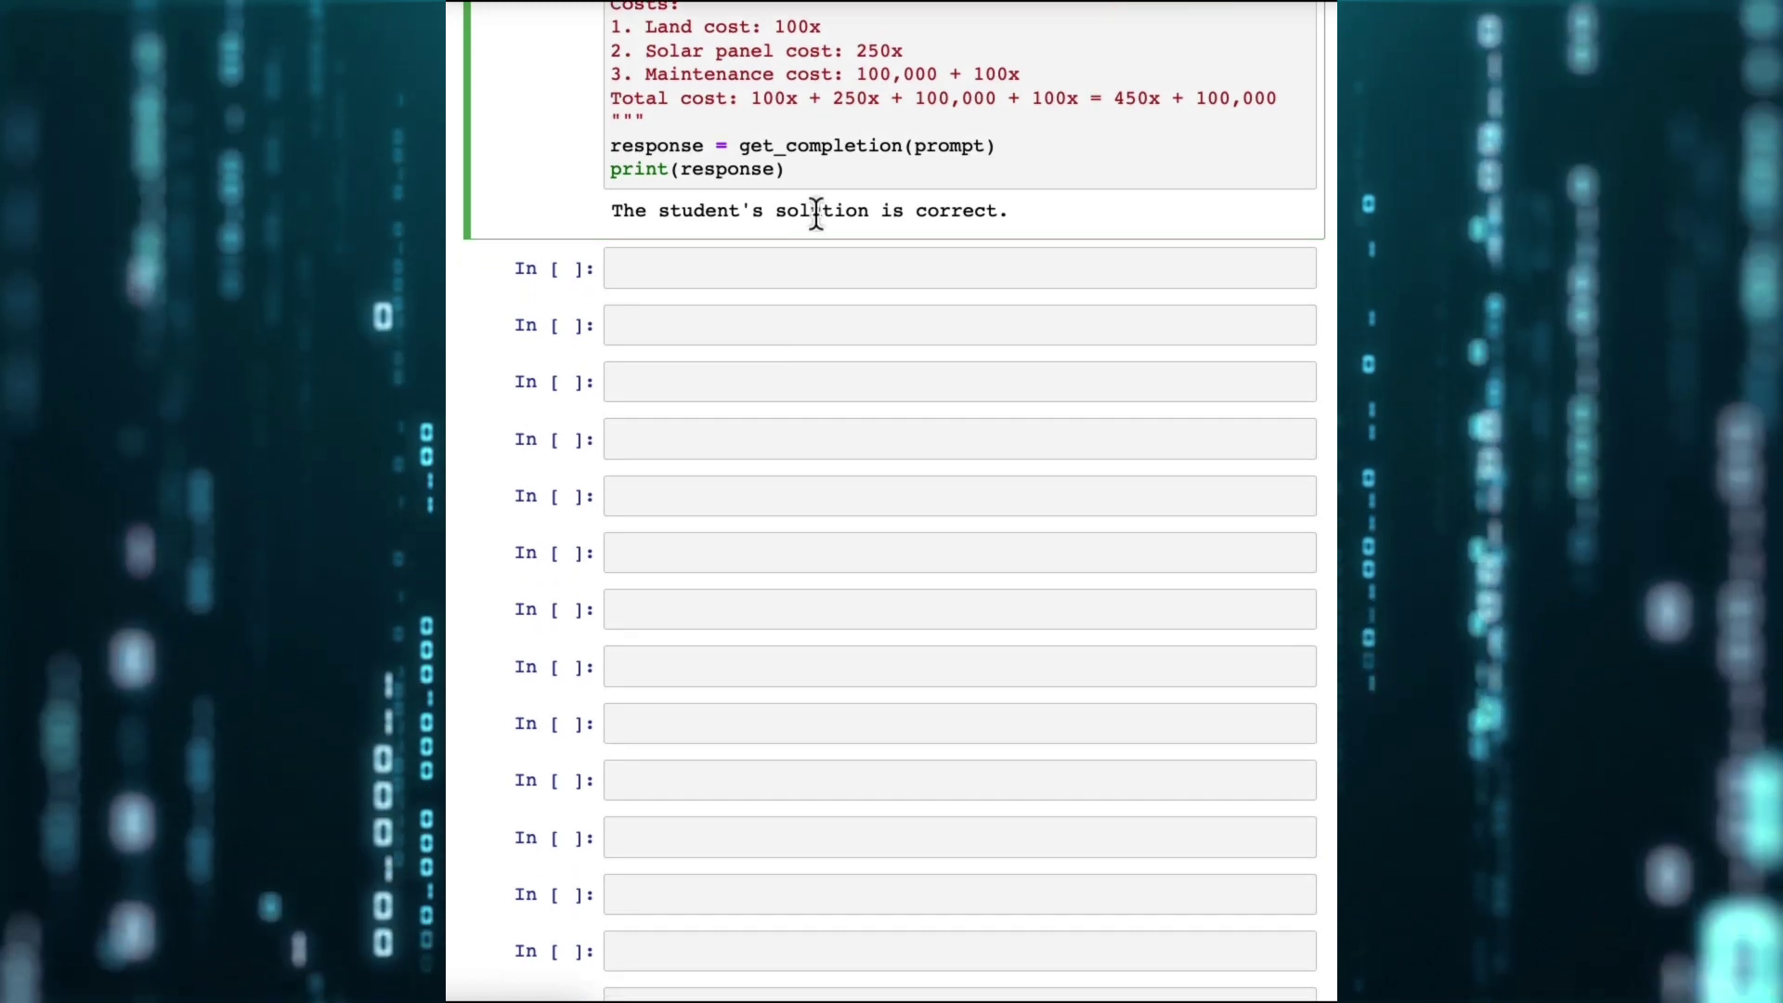
scroll(816, 211, down, 1)
scroll(816, 212, down, 1)
scroll(817, 213, down, 1)
scroll(817, 212, down, 1)
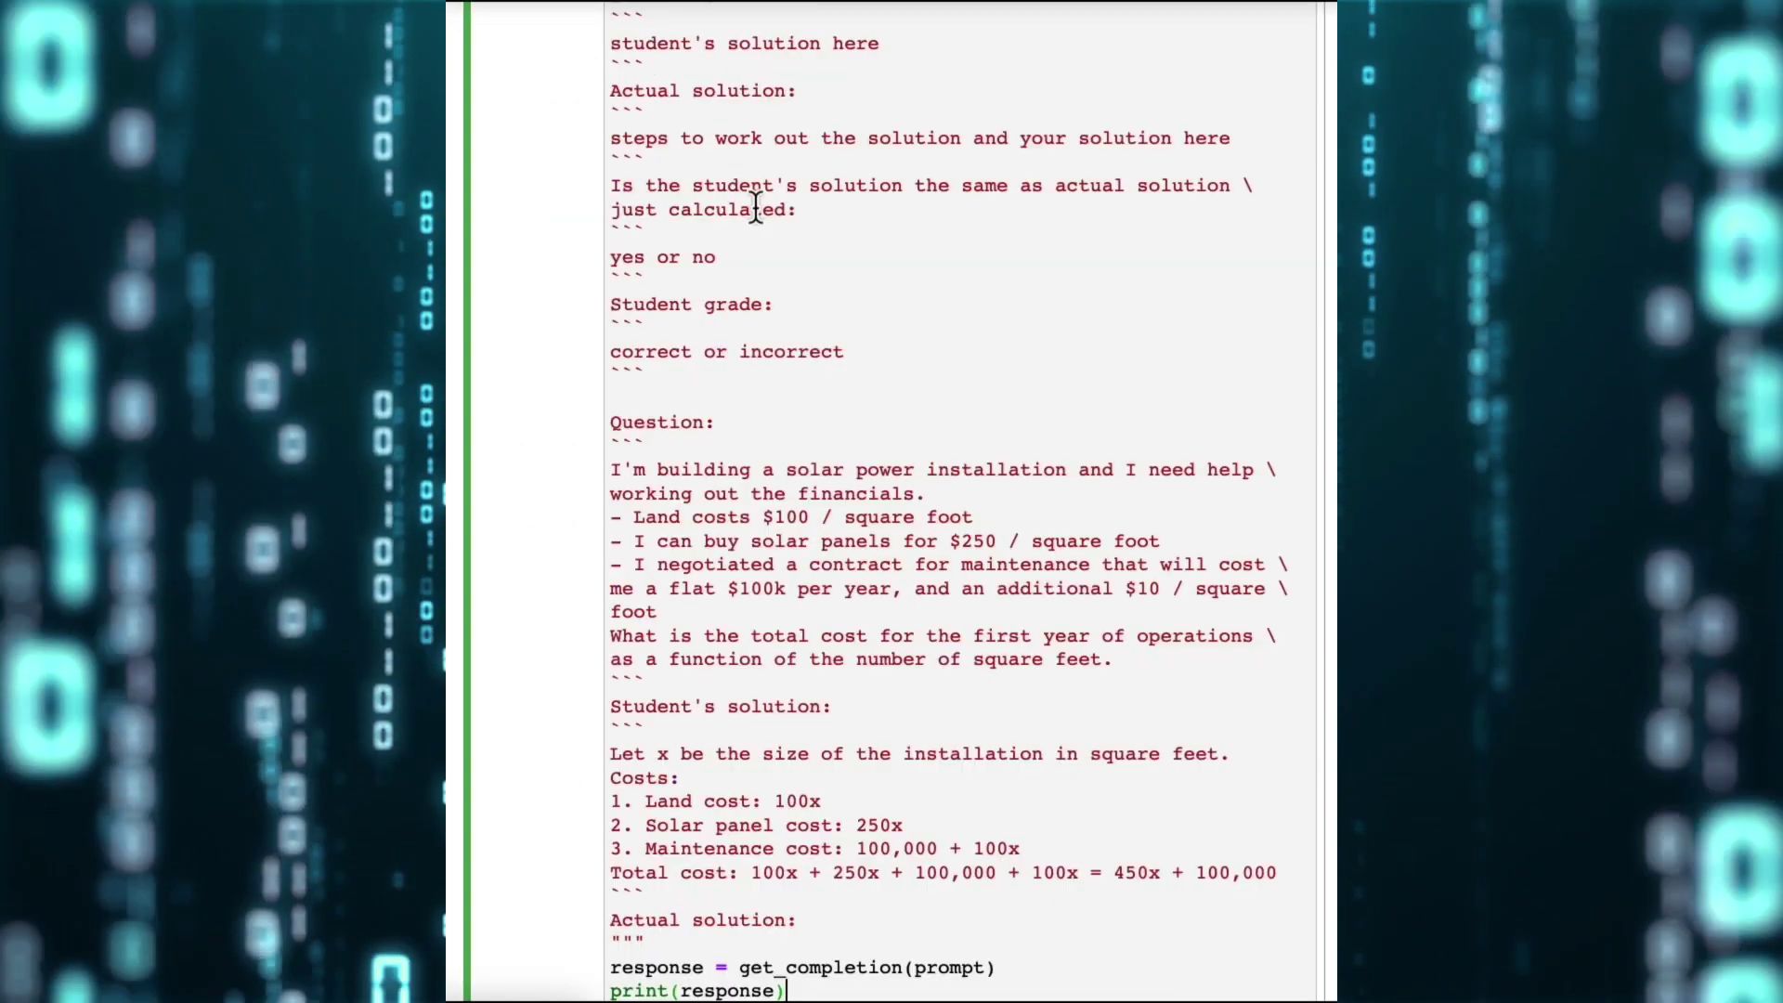
scroll(754, 206, up, 3)
scroll(753, 207, up, 1)
scroll(753, 207, up, 2)
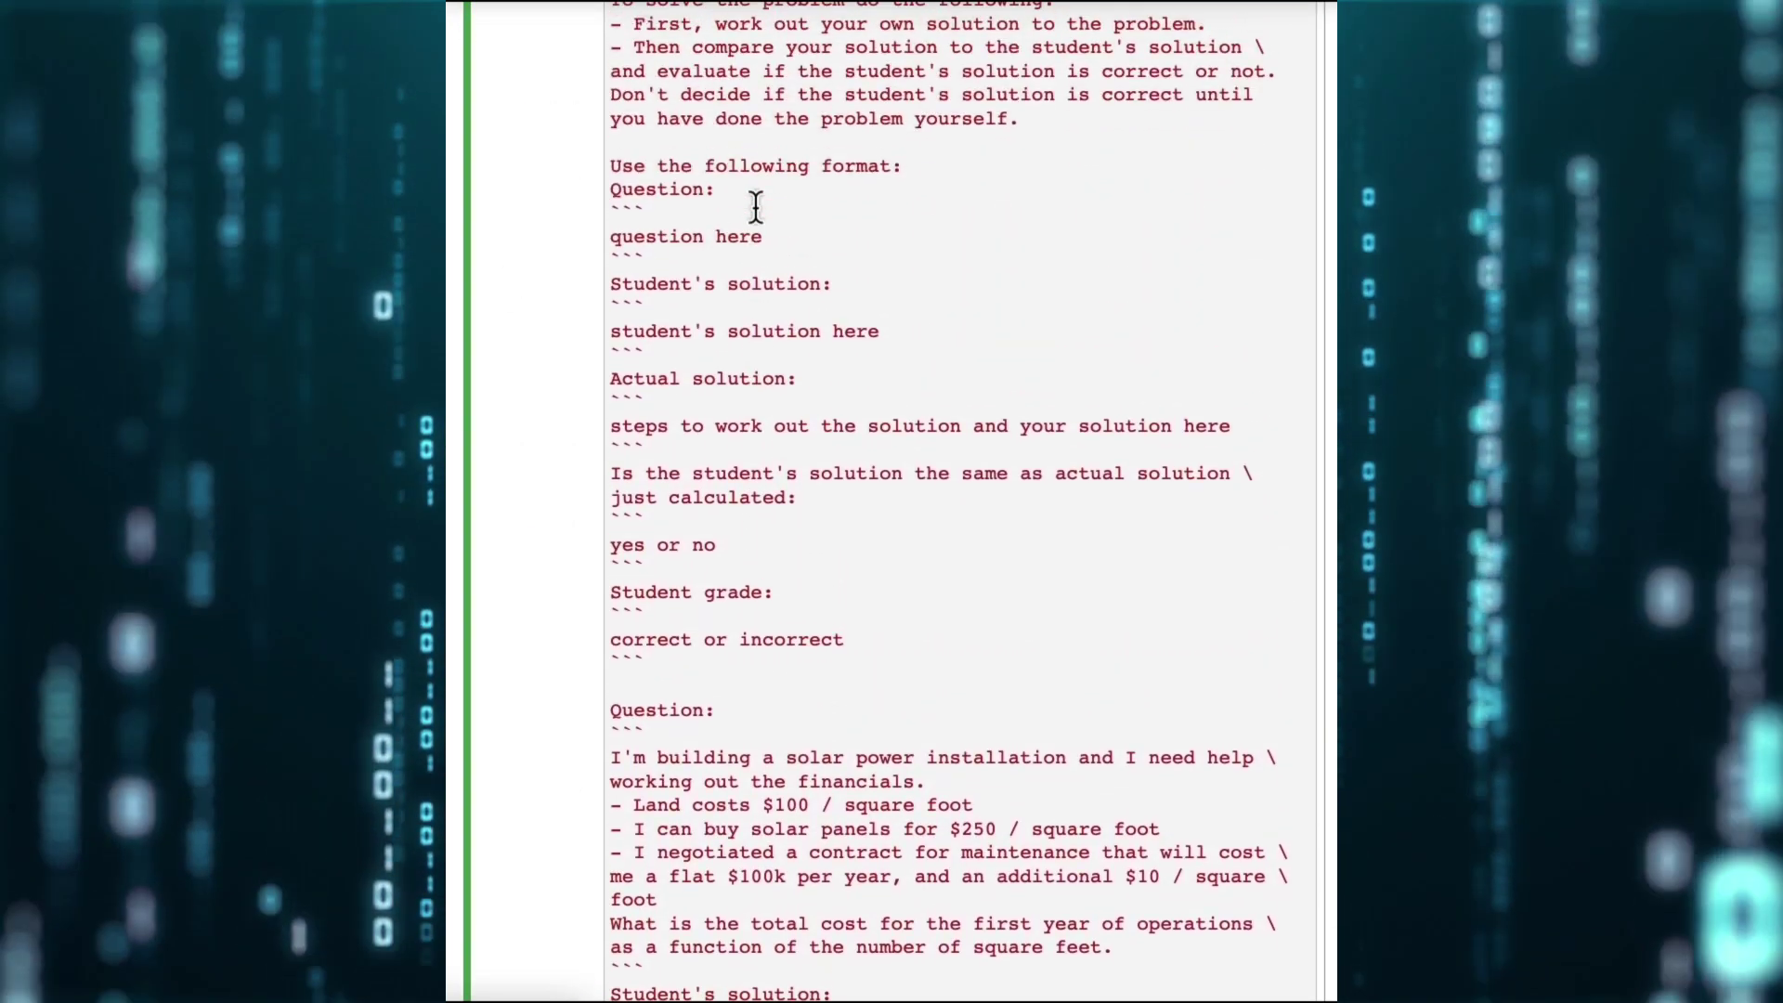
scroll(754, 206, up, 1)
scroll(754, 206, up, 1)
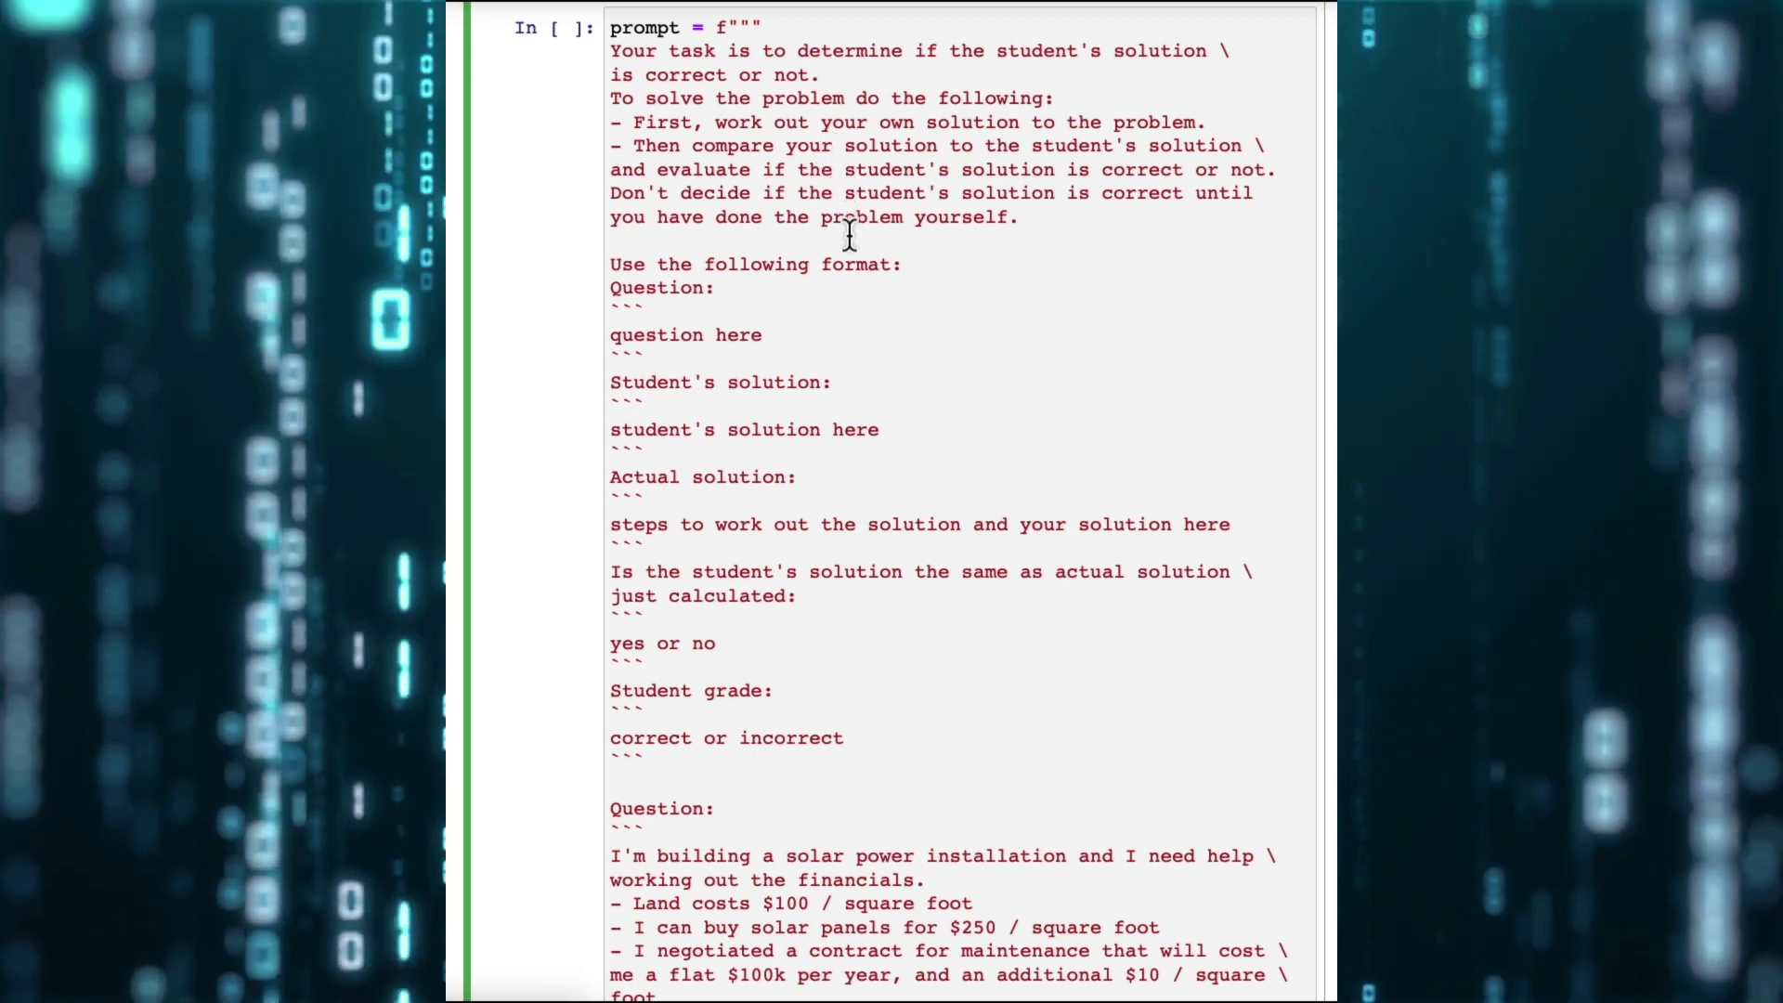
scroll(849, 238, down, 1)
scroll(849, 238, down, 1)
scroll(849, 237, down, 1)
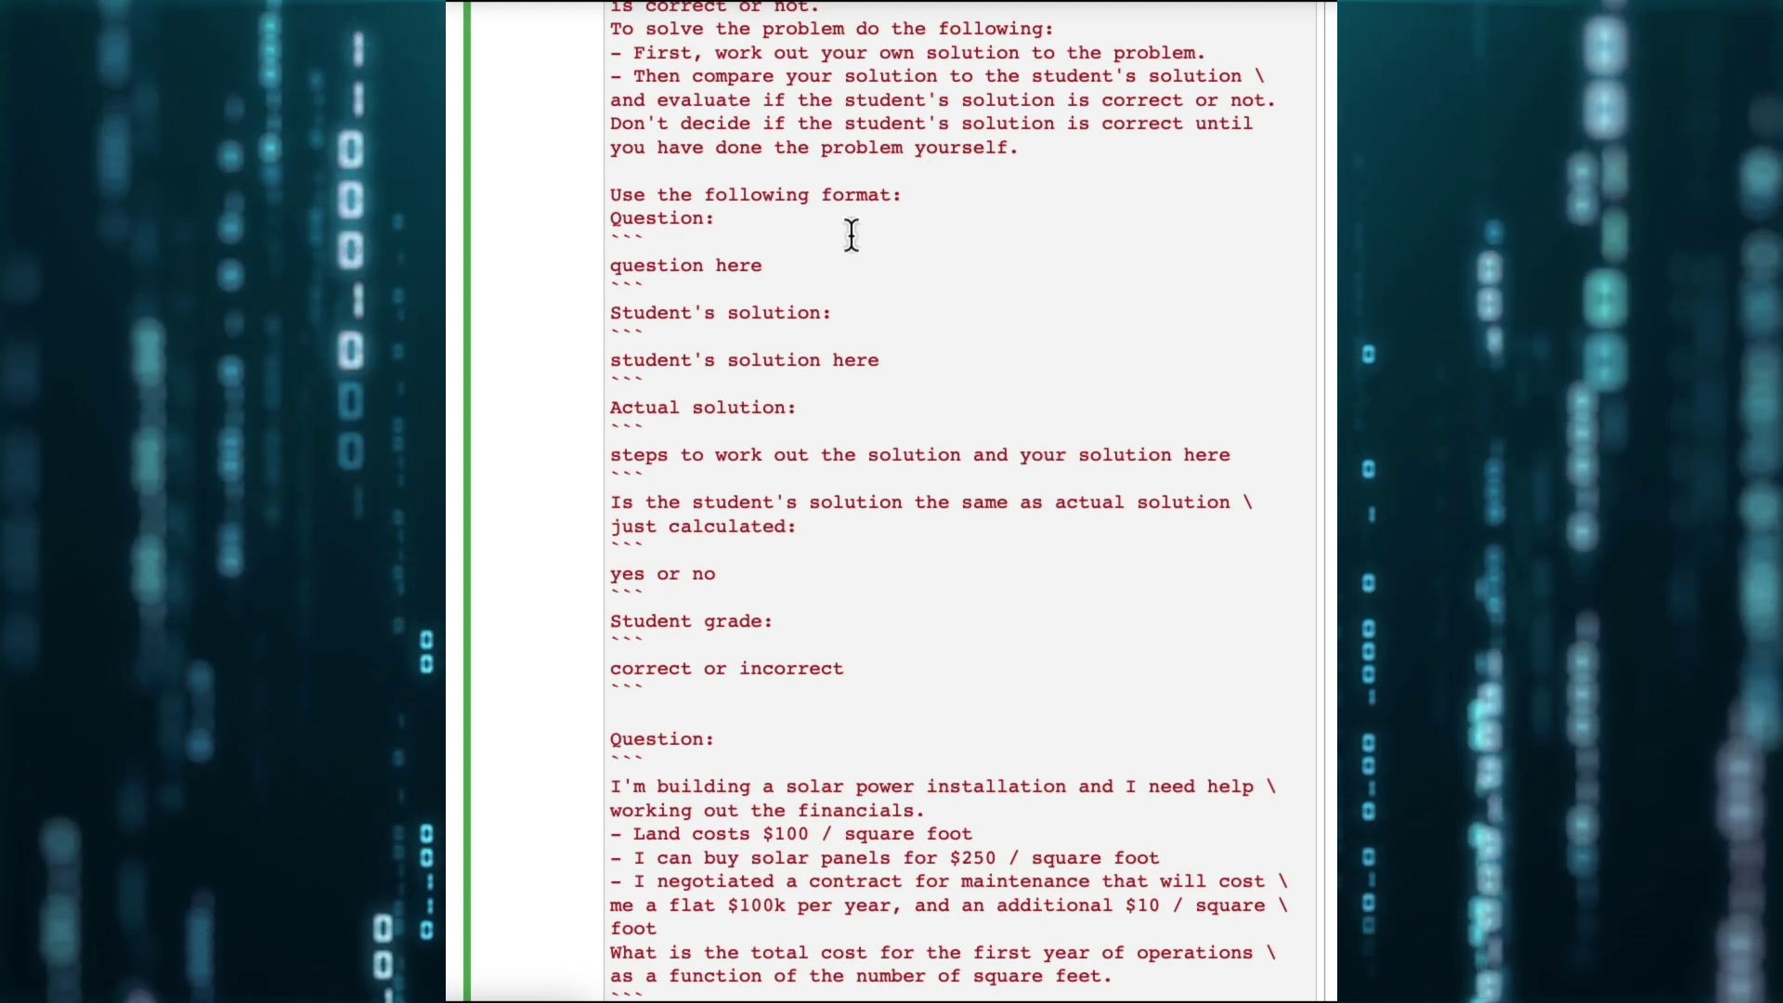
scroll(822, 314, down, 1)
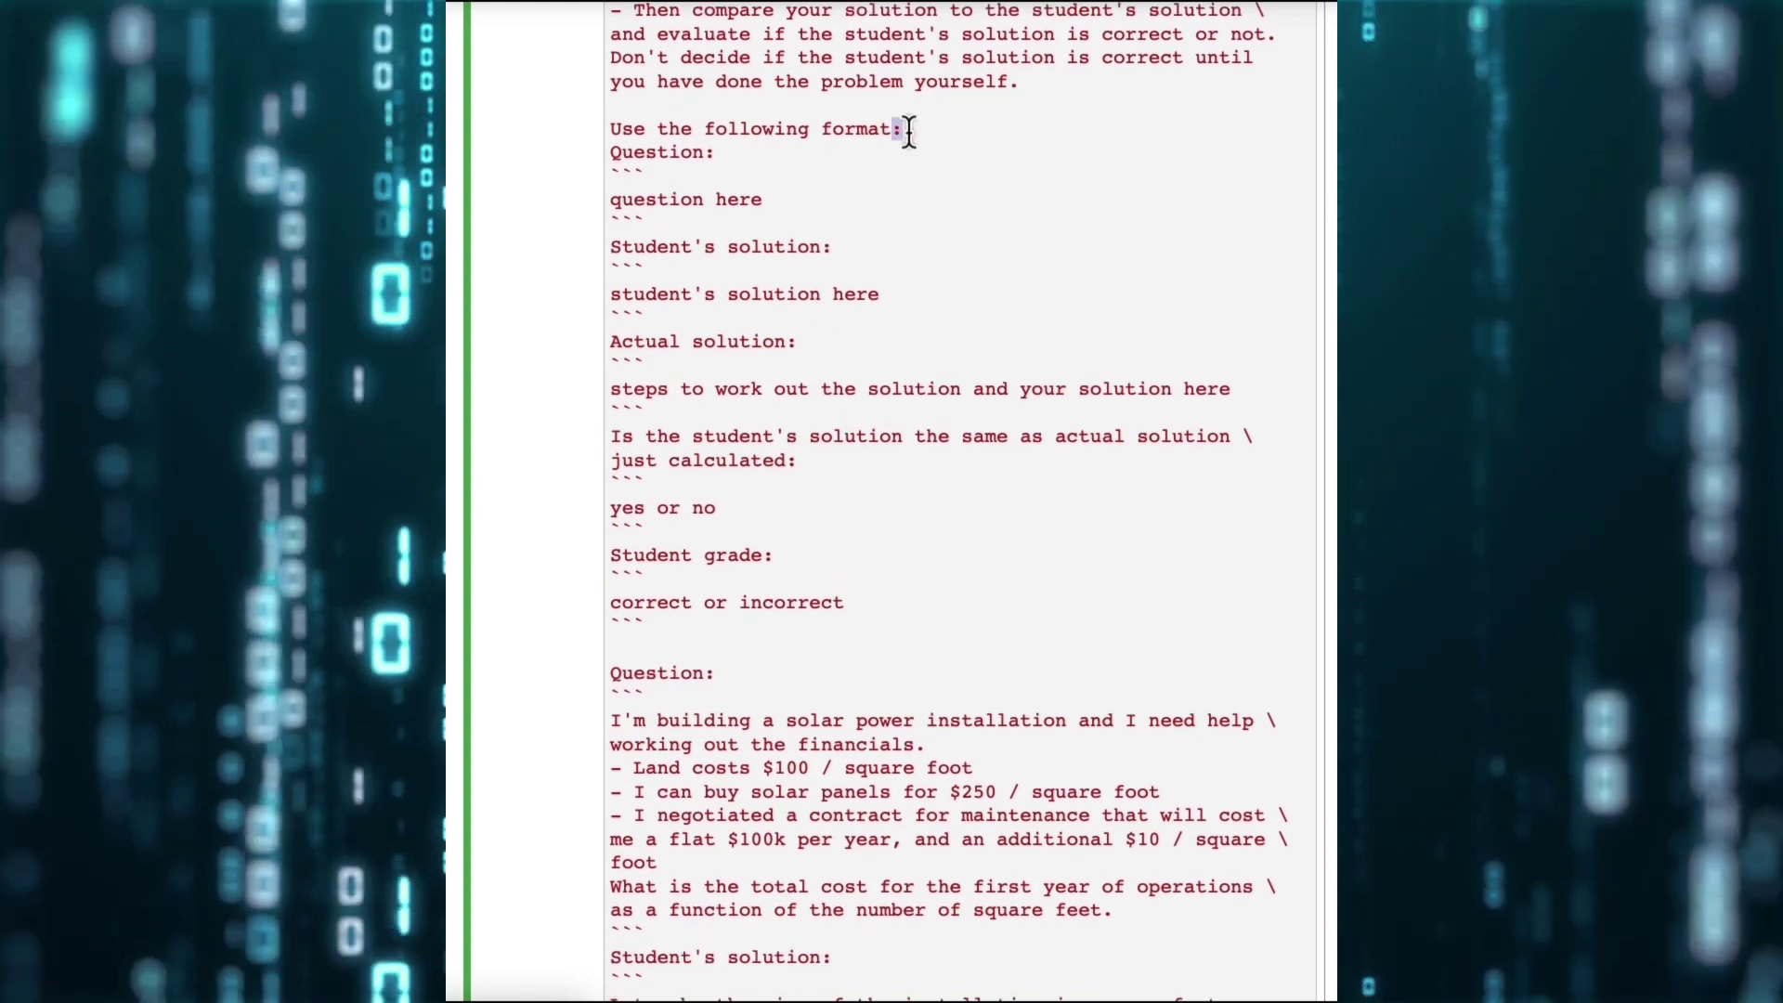
Step: Review the required-format and Student grade lines, then run the revised grading prompt
drag(911, 130, 608, 130)
click(731, 151)
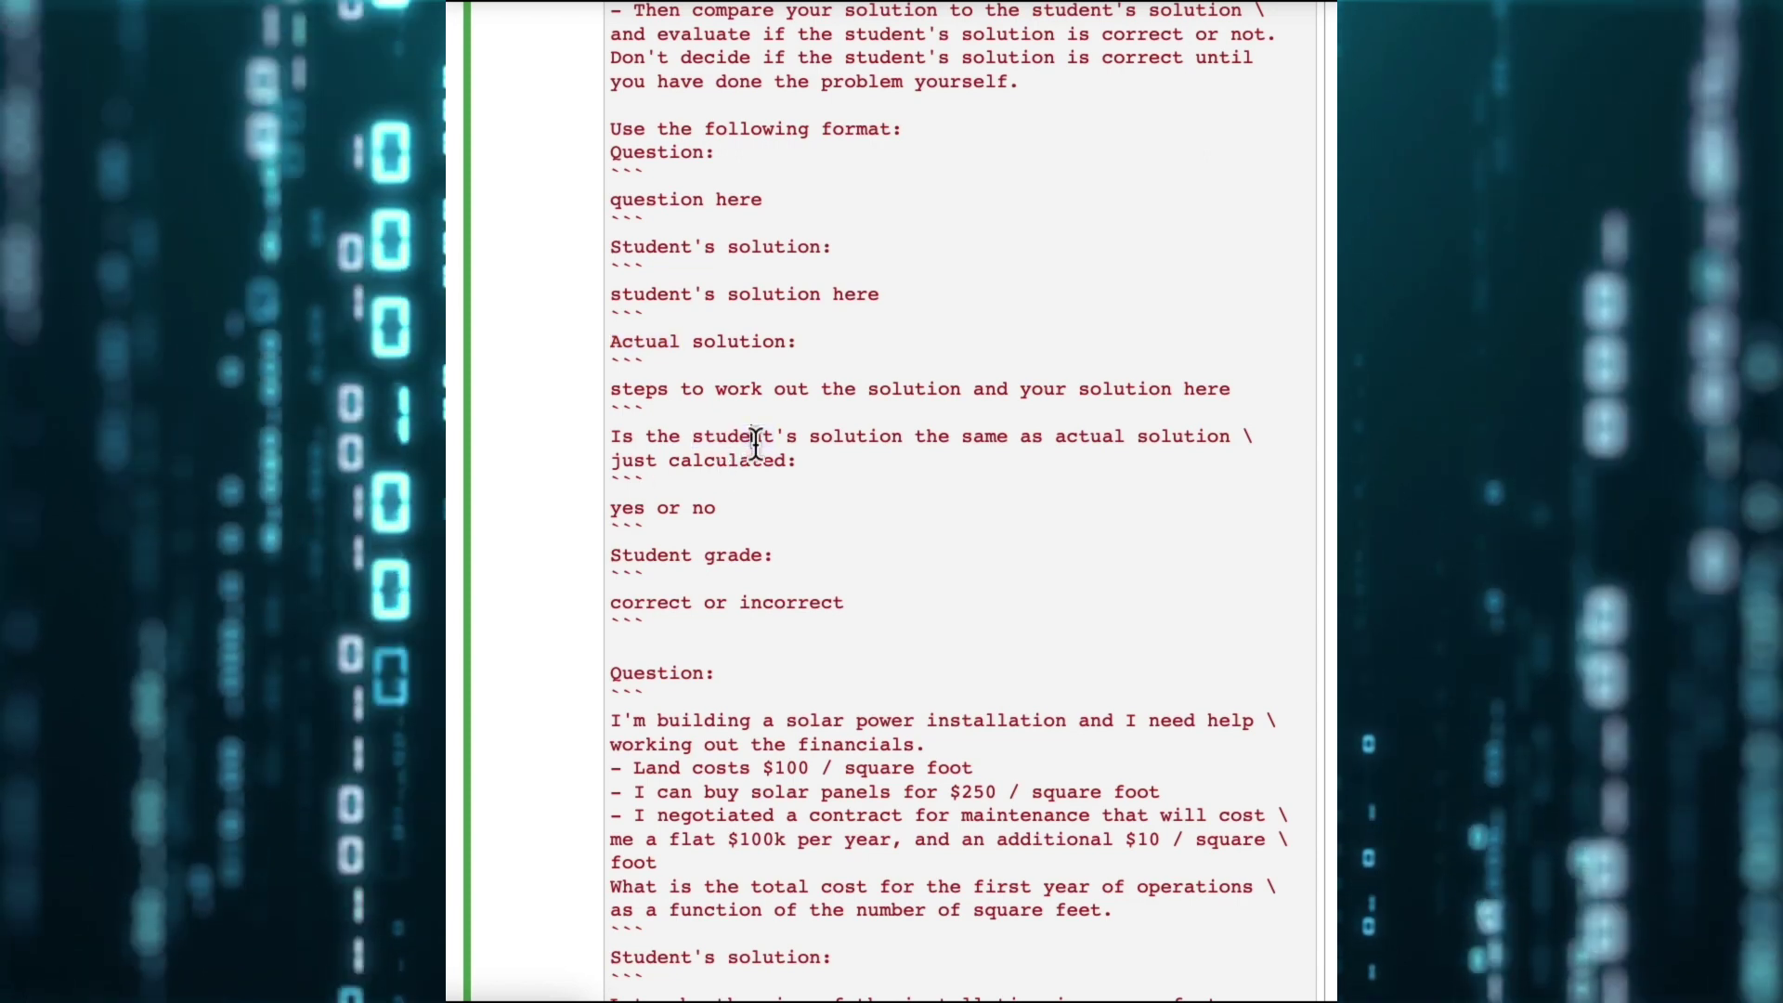
scroll(704, 595, down, 1)
scroll(675, 486, down, 5)
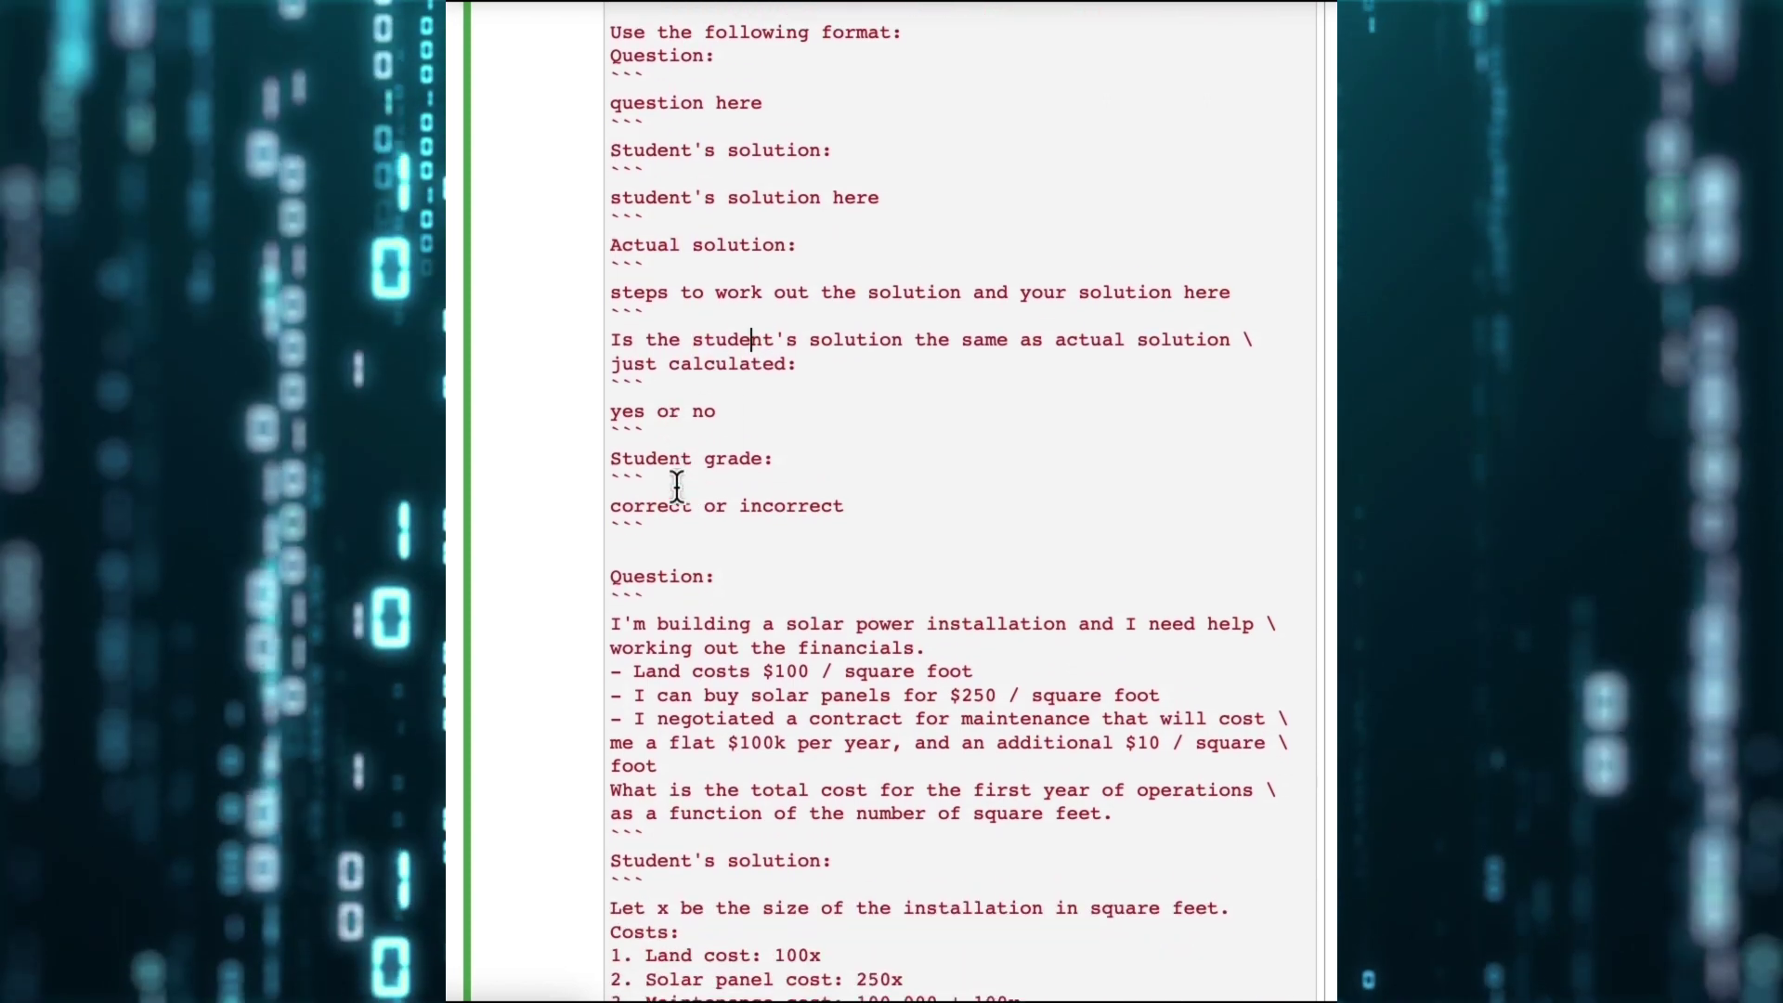
triple_click(705, 428)
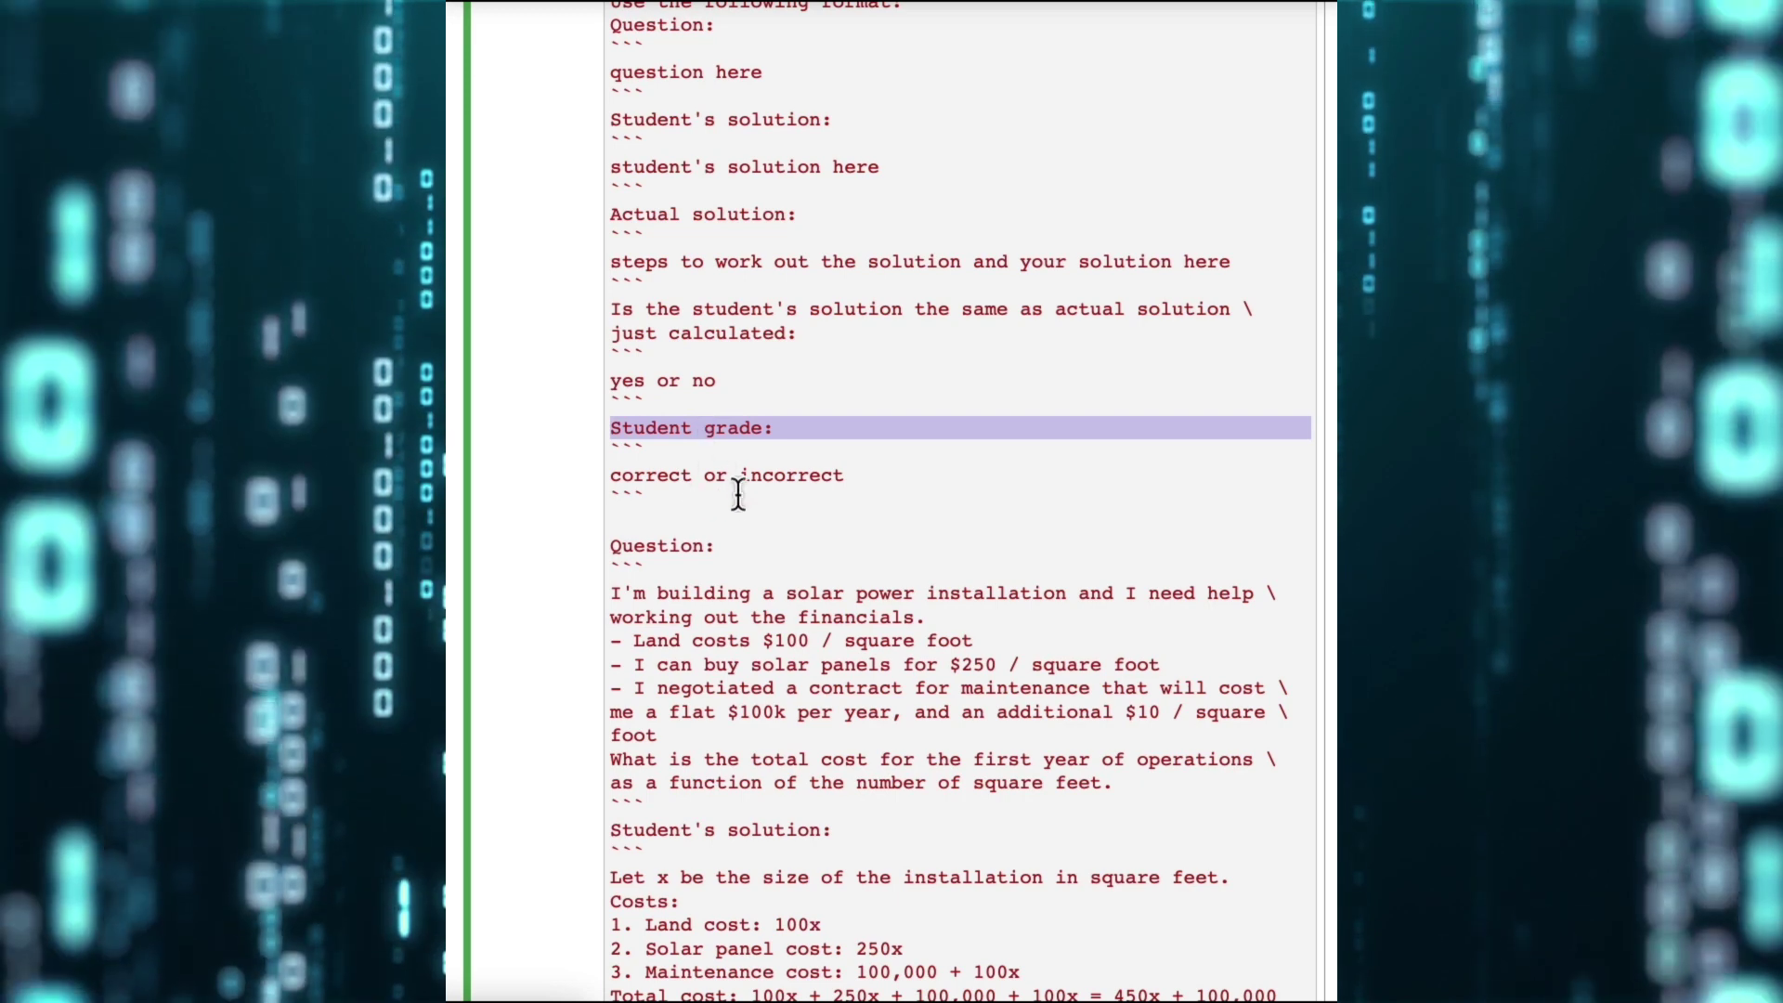
scroll(735, 488, down, 3)
scroll(731, 492, down, 2)
scroll(731, 487, down, 3)
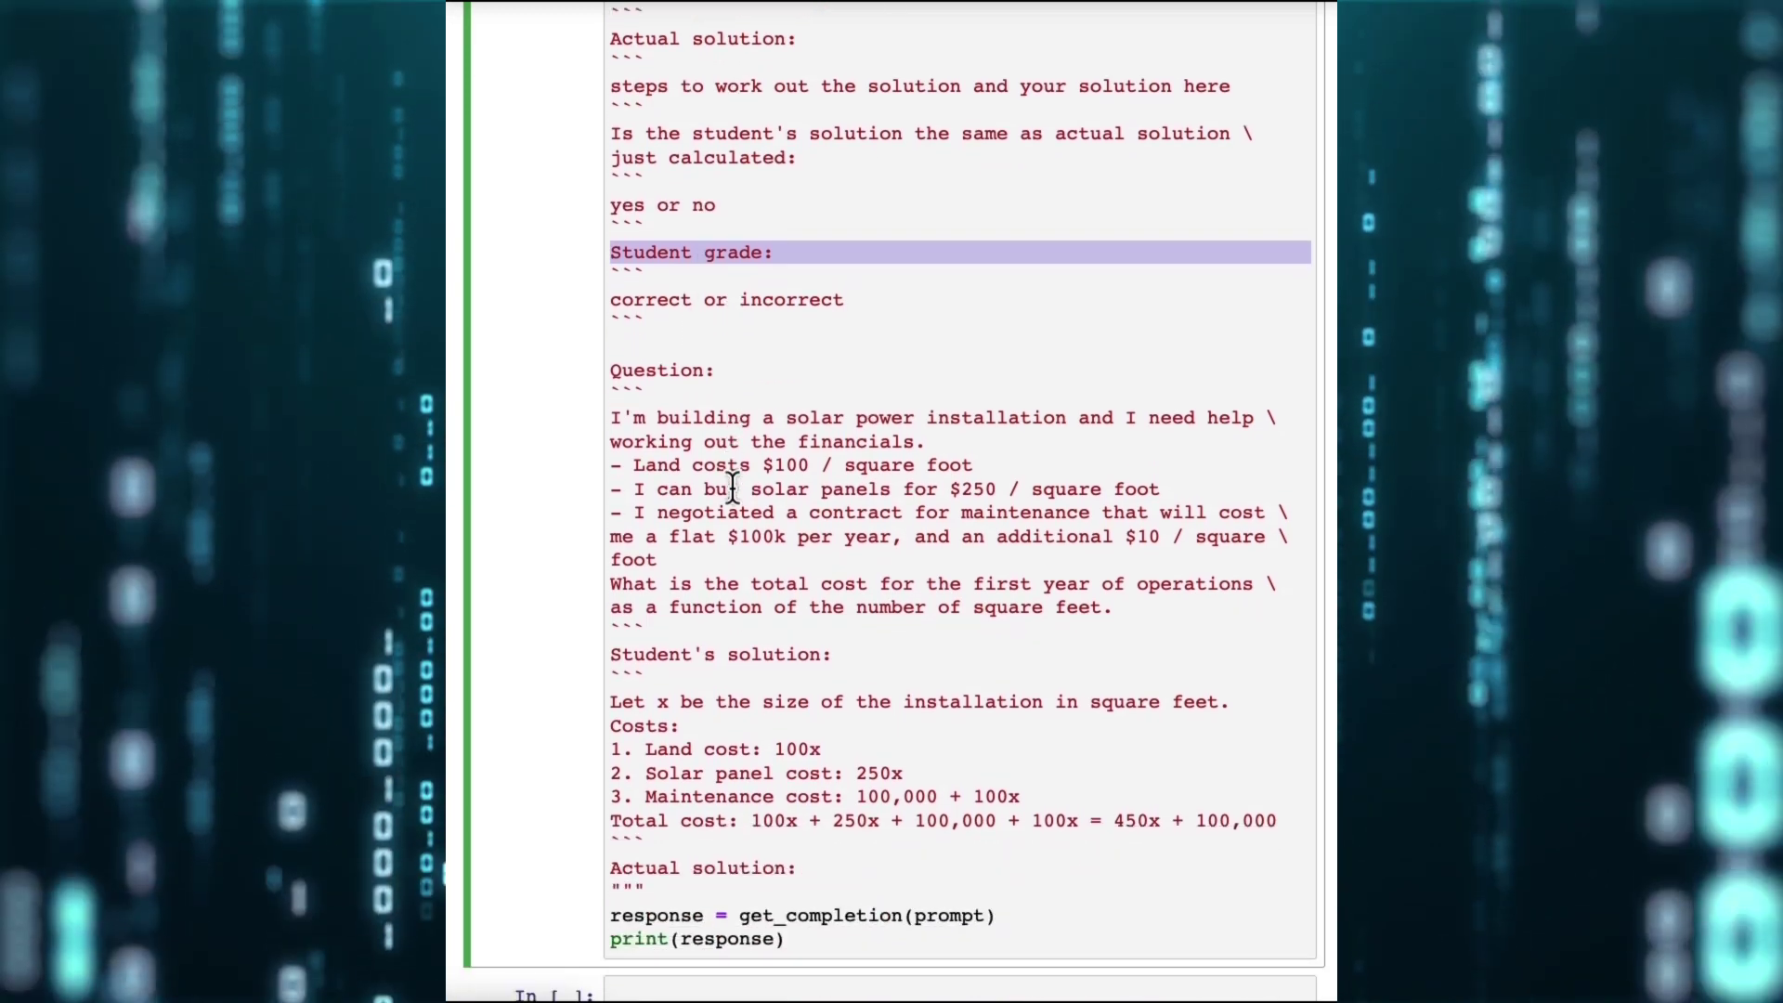
click(784, 655)
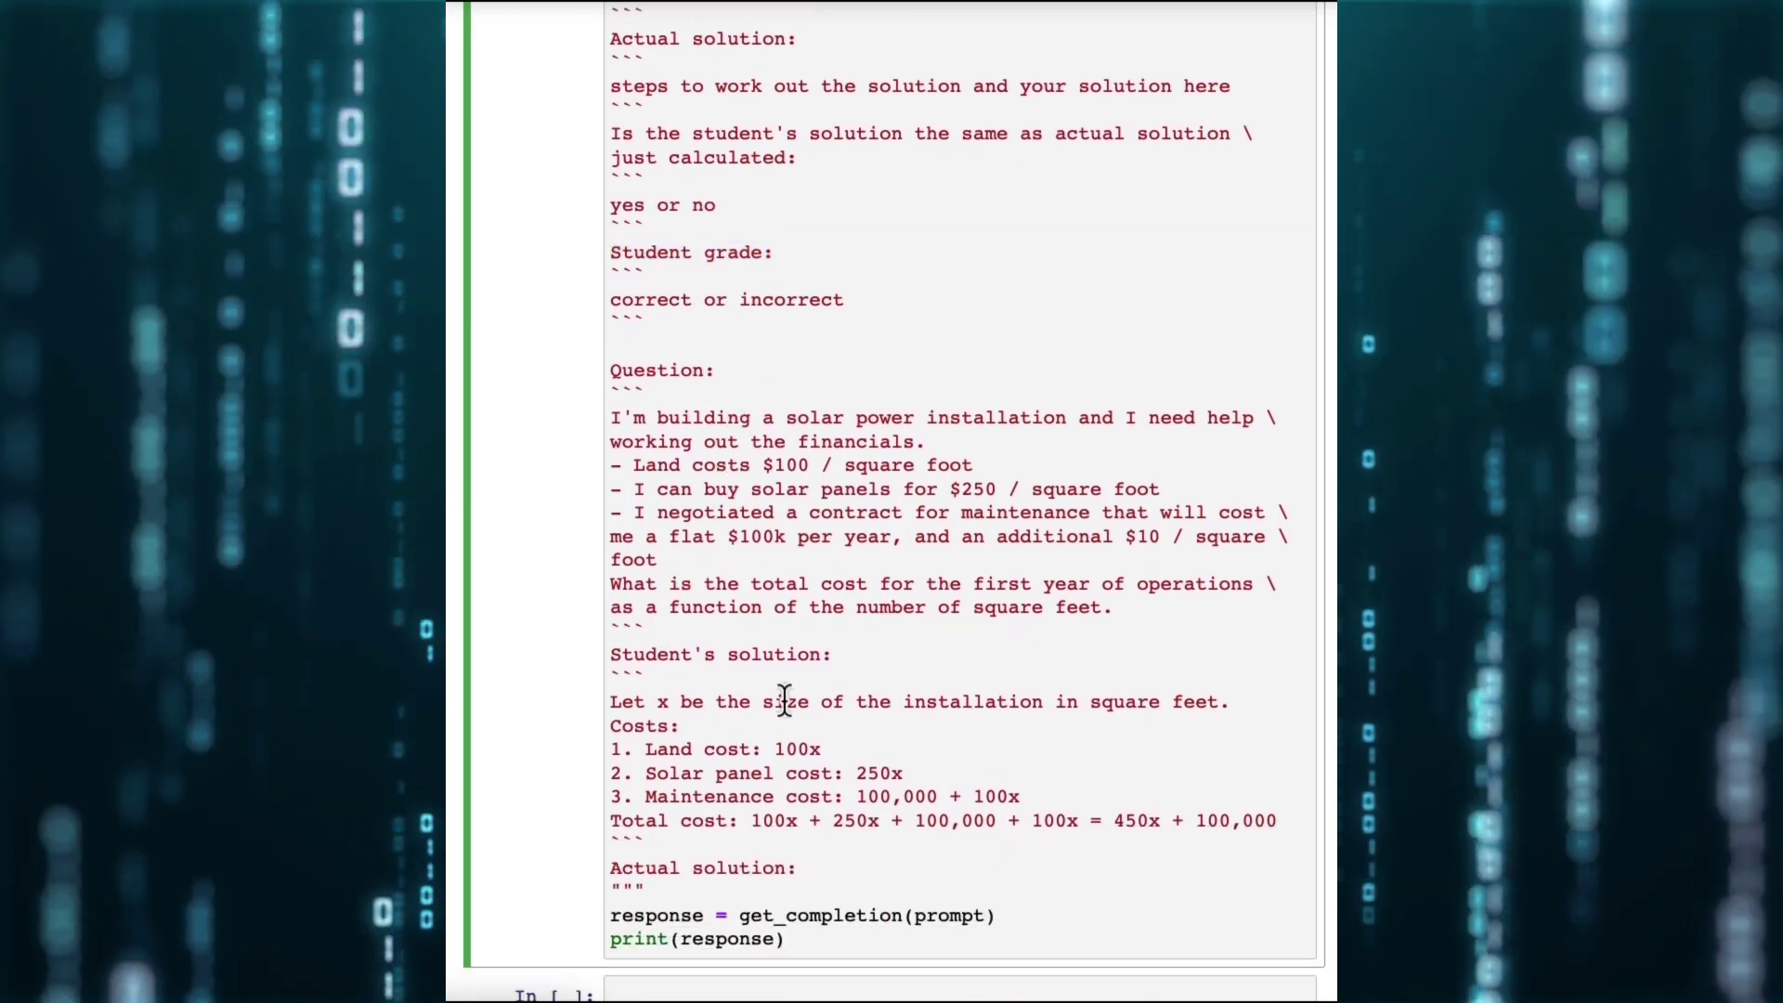
scroll(753, 766, down, 1)
scroll(723, 823, down, 1)
scroll(722, 833, down, 2)
scroll(720, 836, down, 1)
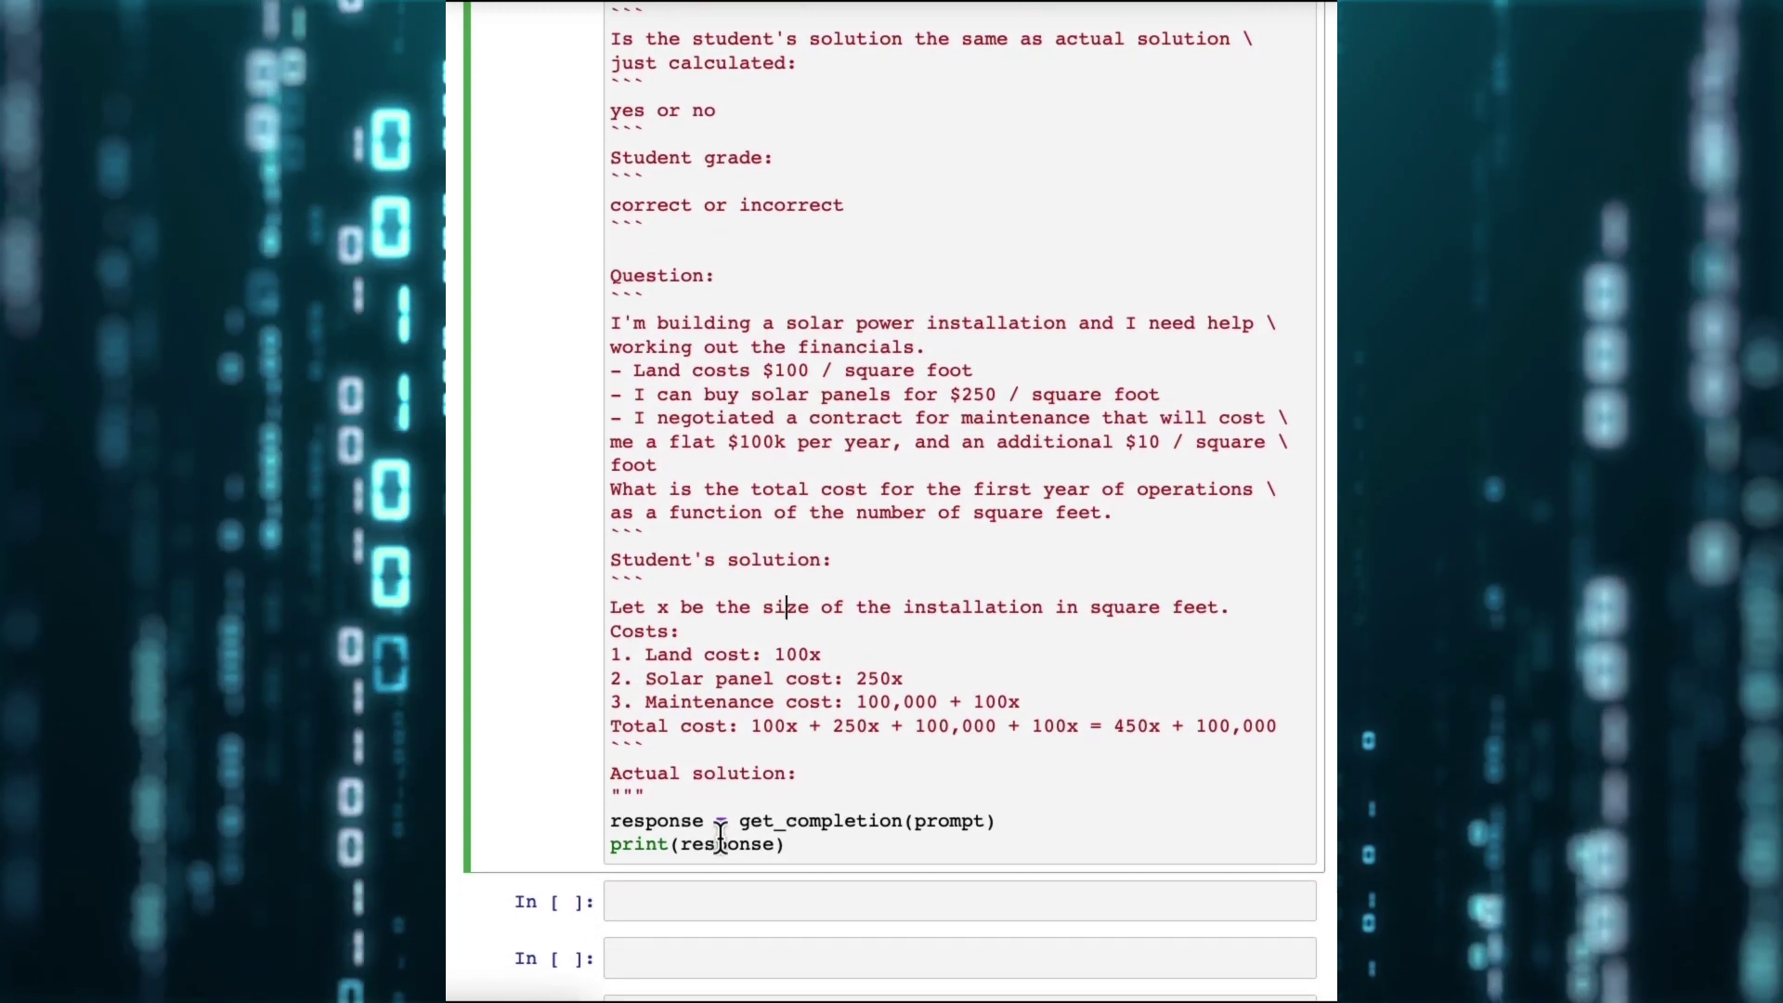
scroll(721, 836, up, 2)
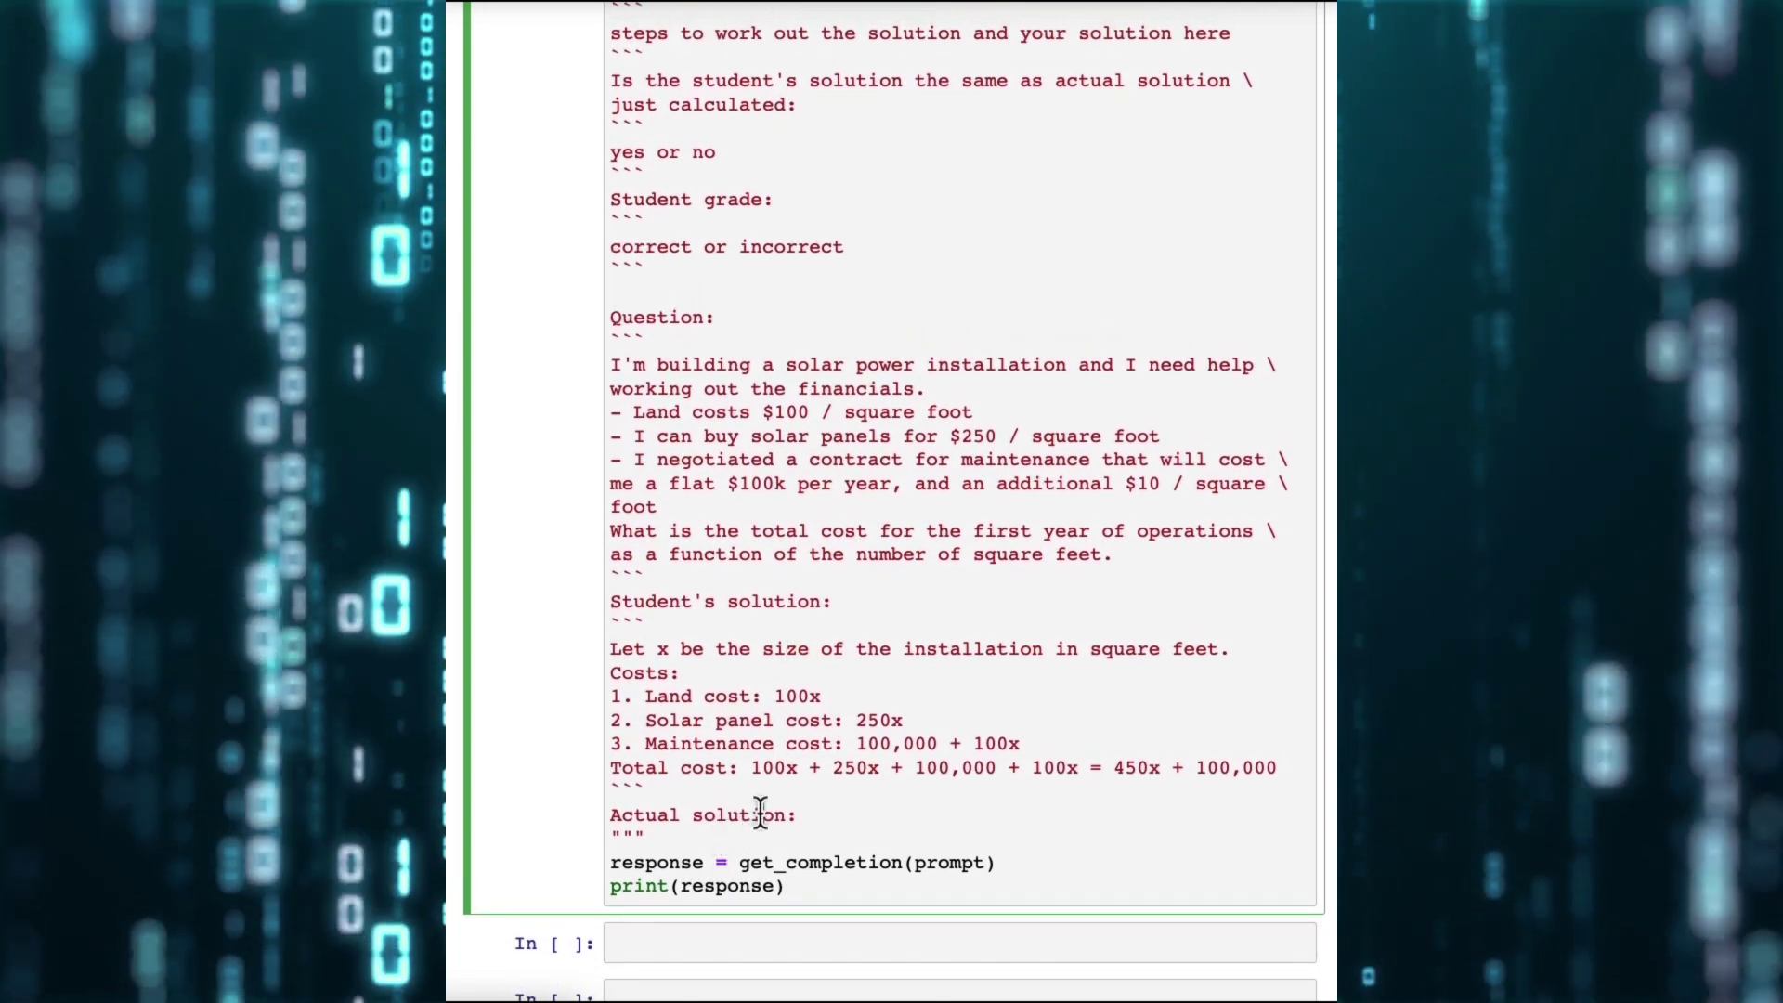
key(shift+Return)
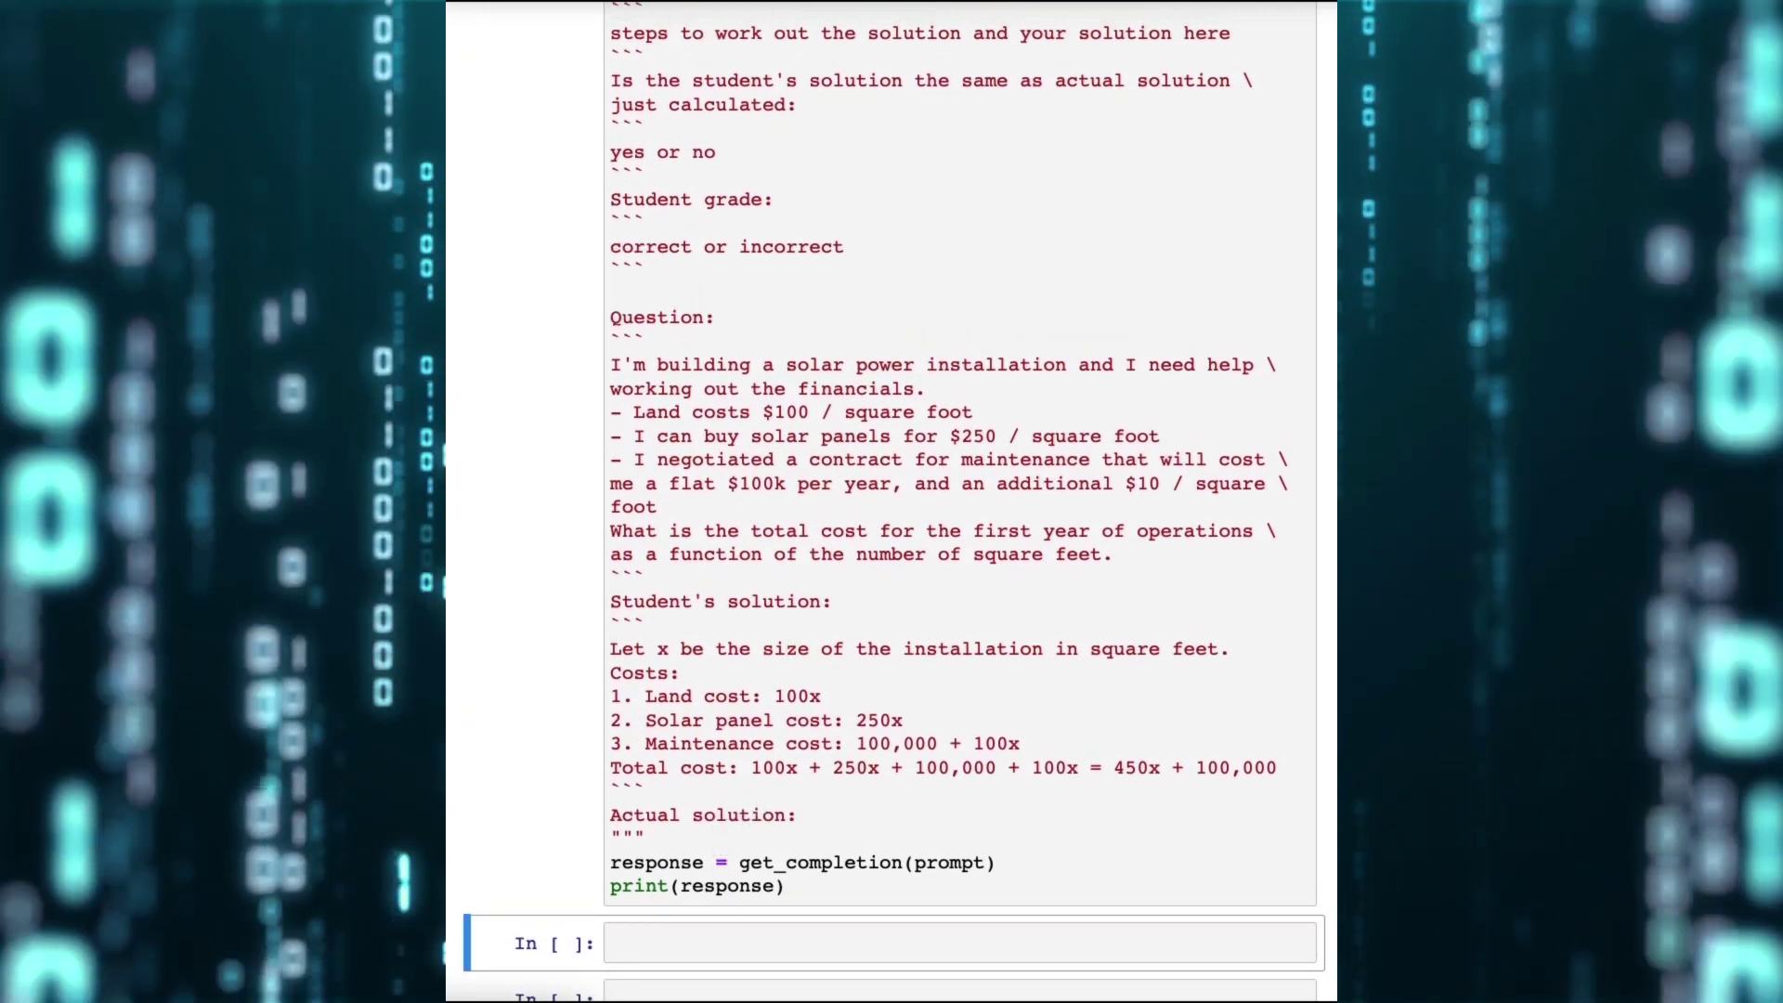
scroll(953, 688, down, 5)
scroll(953, 688, down, 2)
scroll(953, 688, down, 3)
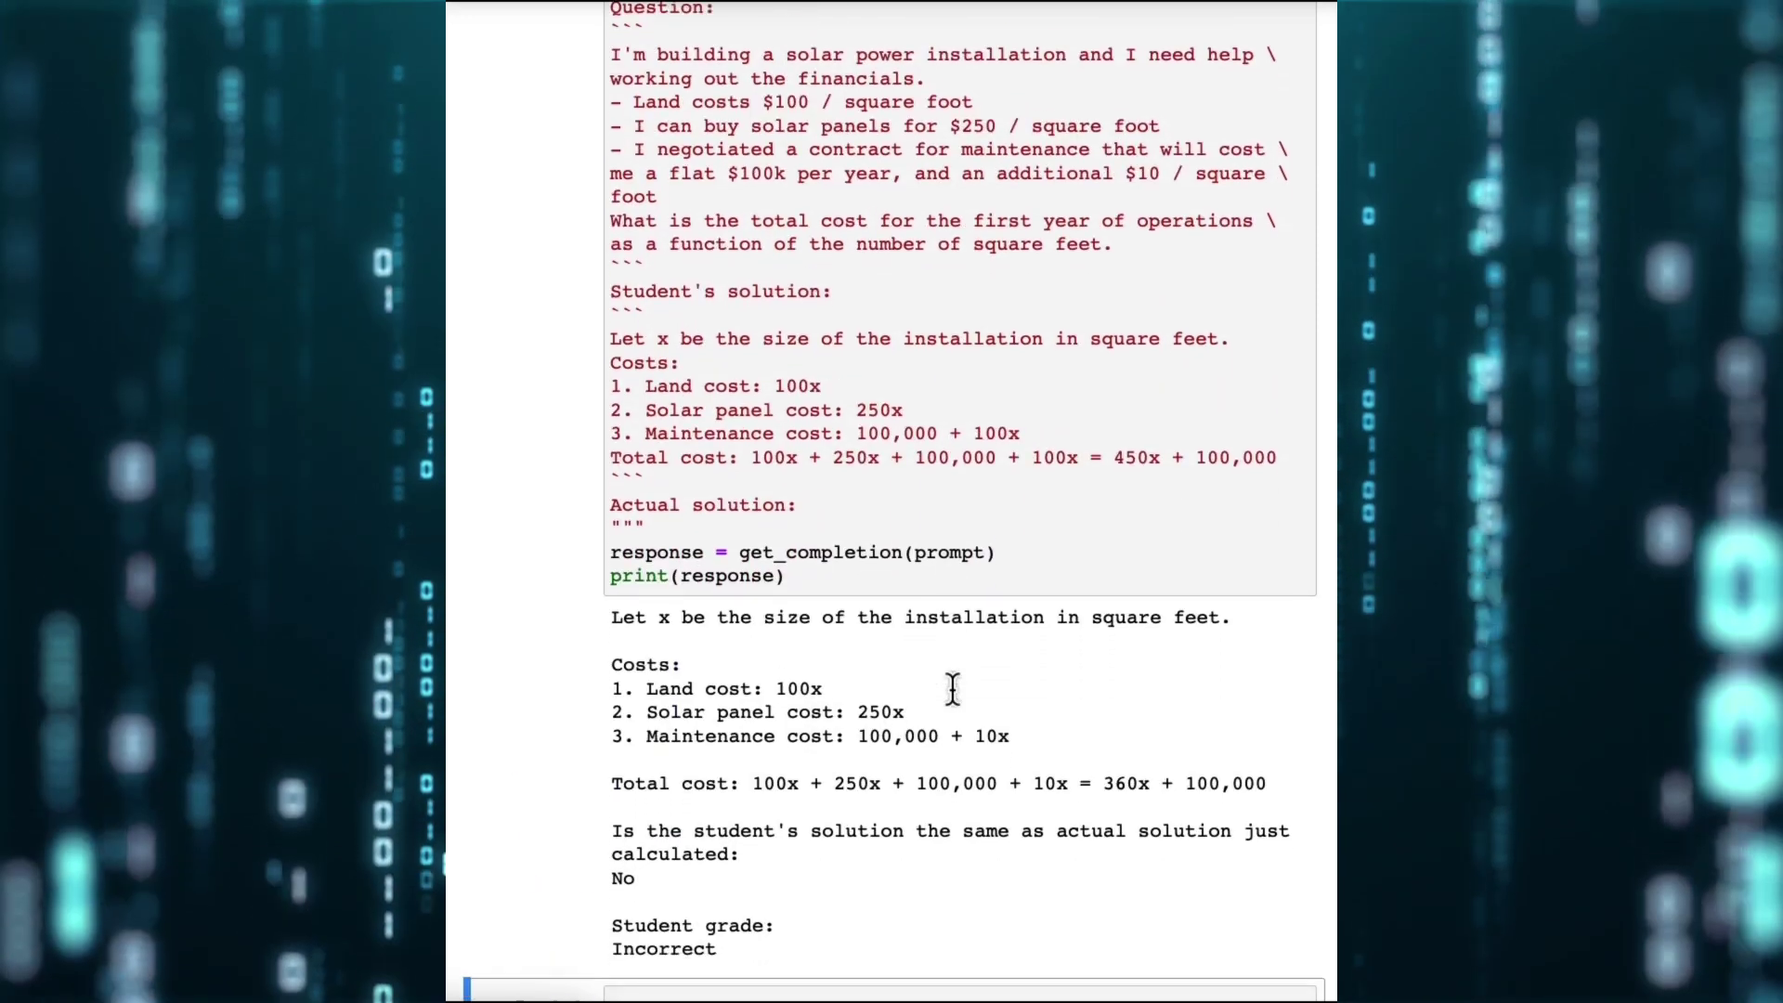
scroll(954, 689, down, 1)
scroll(953, 688, down, 1)
scroll(962, 781, down, 1)
scroll(963, 805, down, 1)
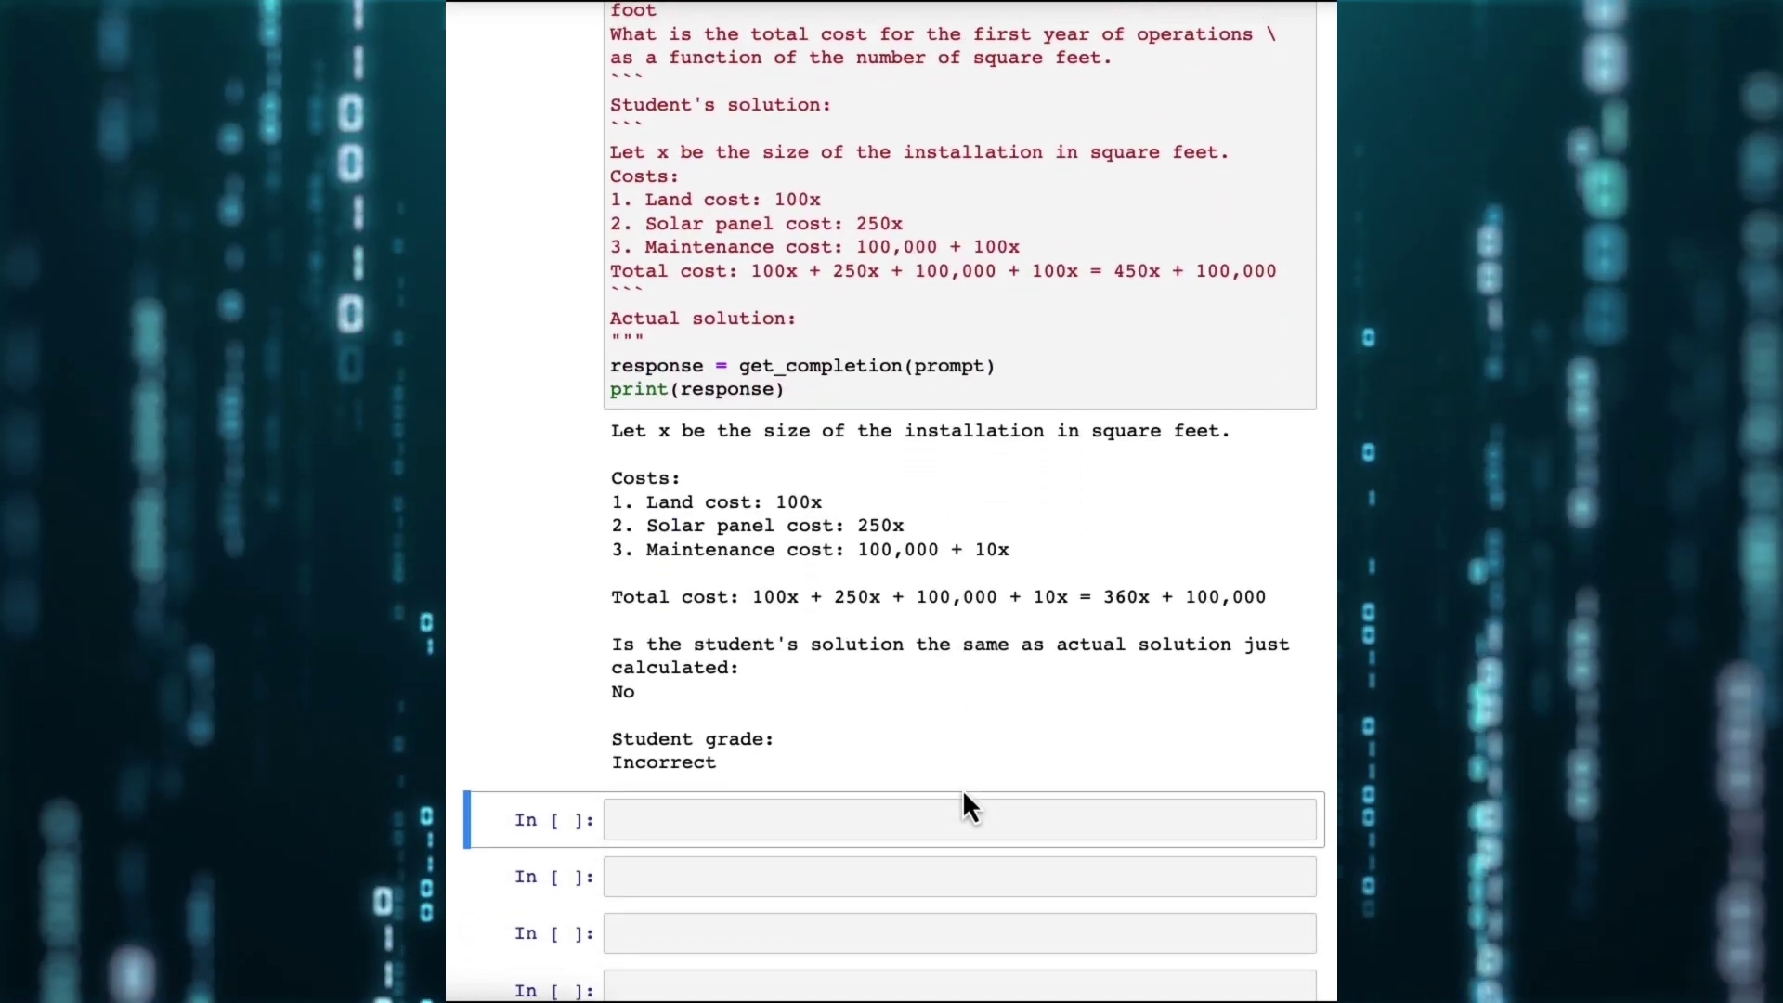
scroll(951, 711, down, 1)
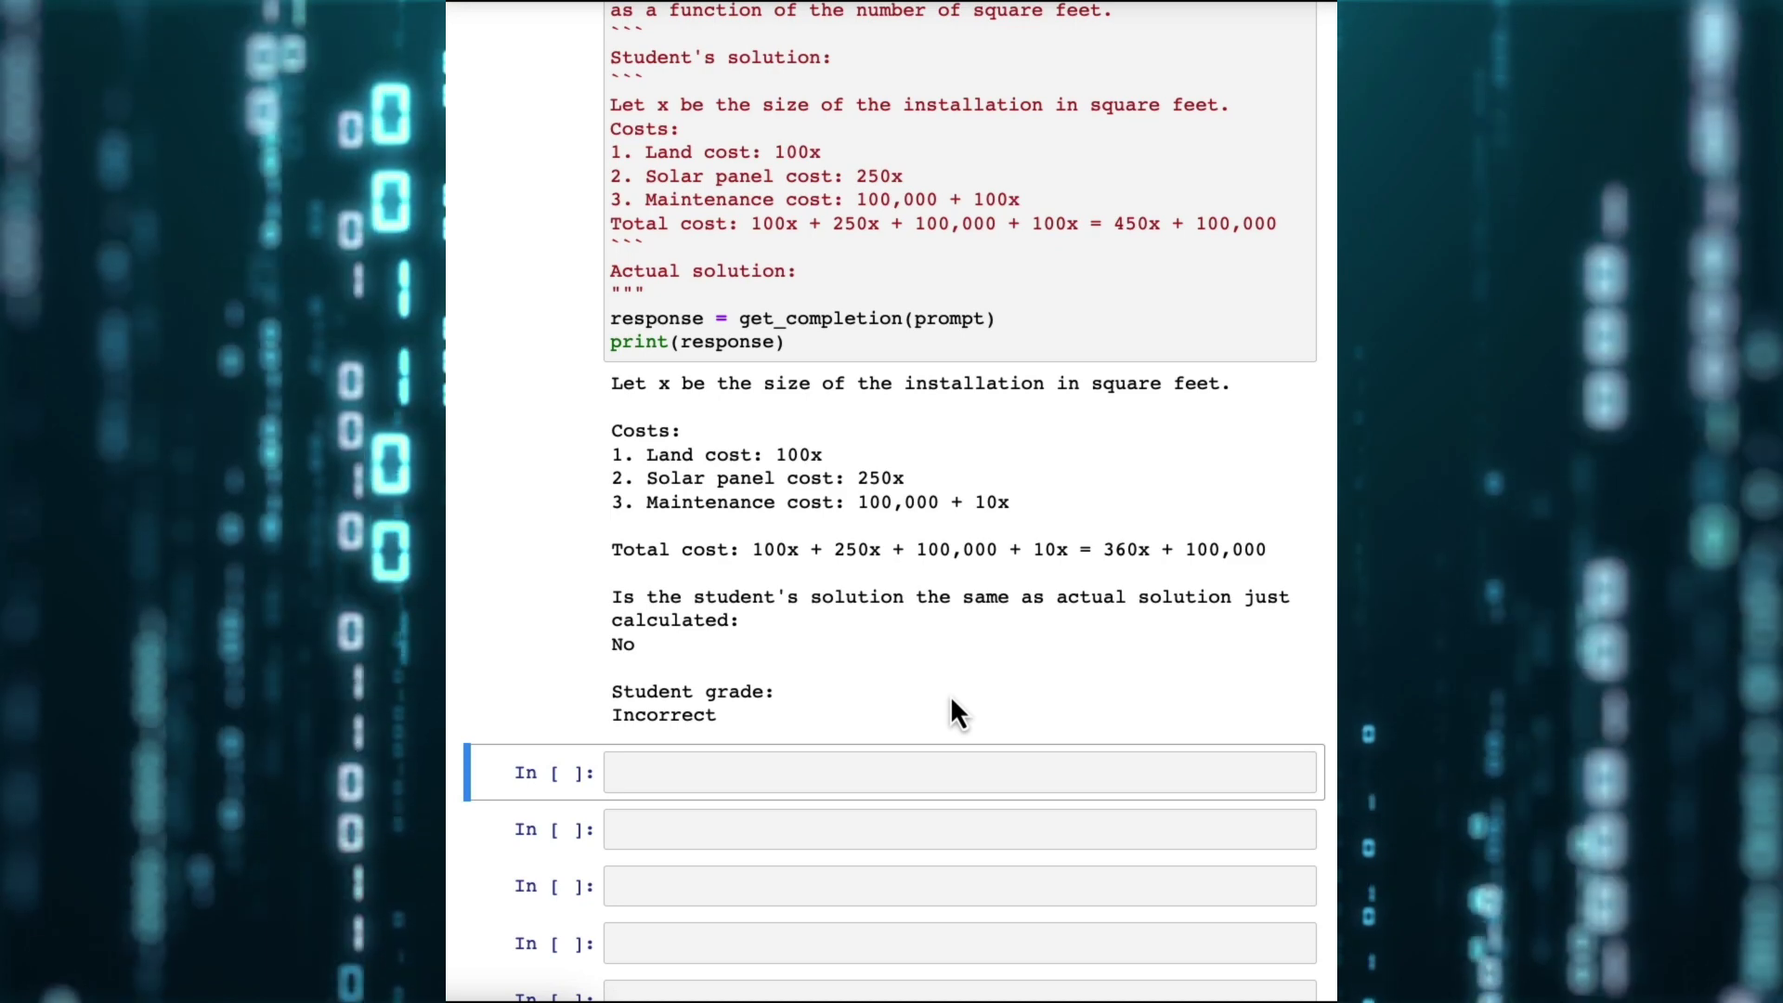
Step: Review the model's worked 360x + 100,000 calculation and its Incorrect grade for the student
drag(613, 382, 922, 592)
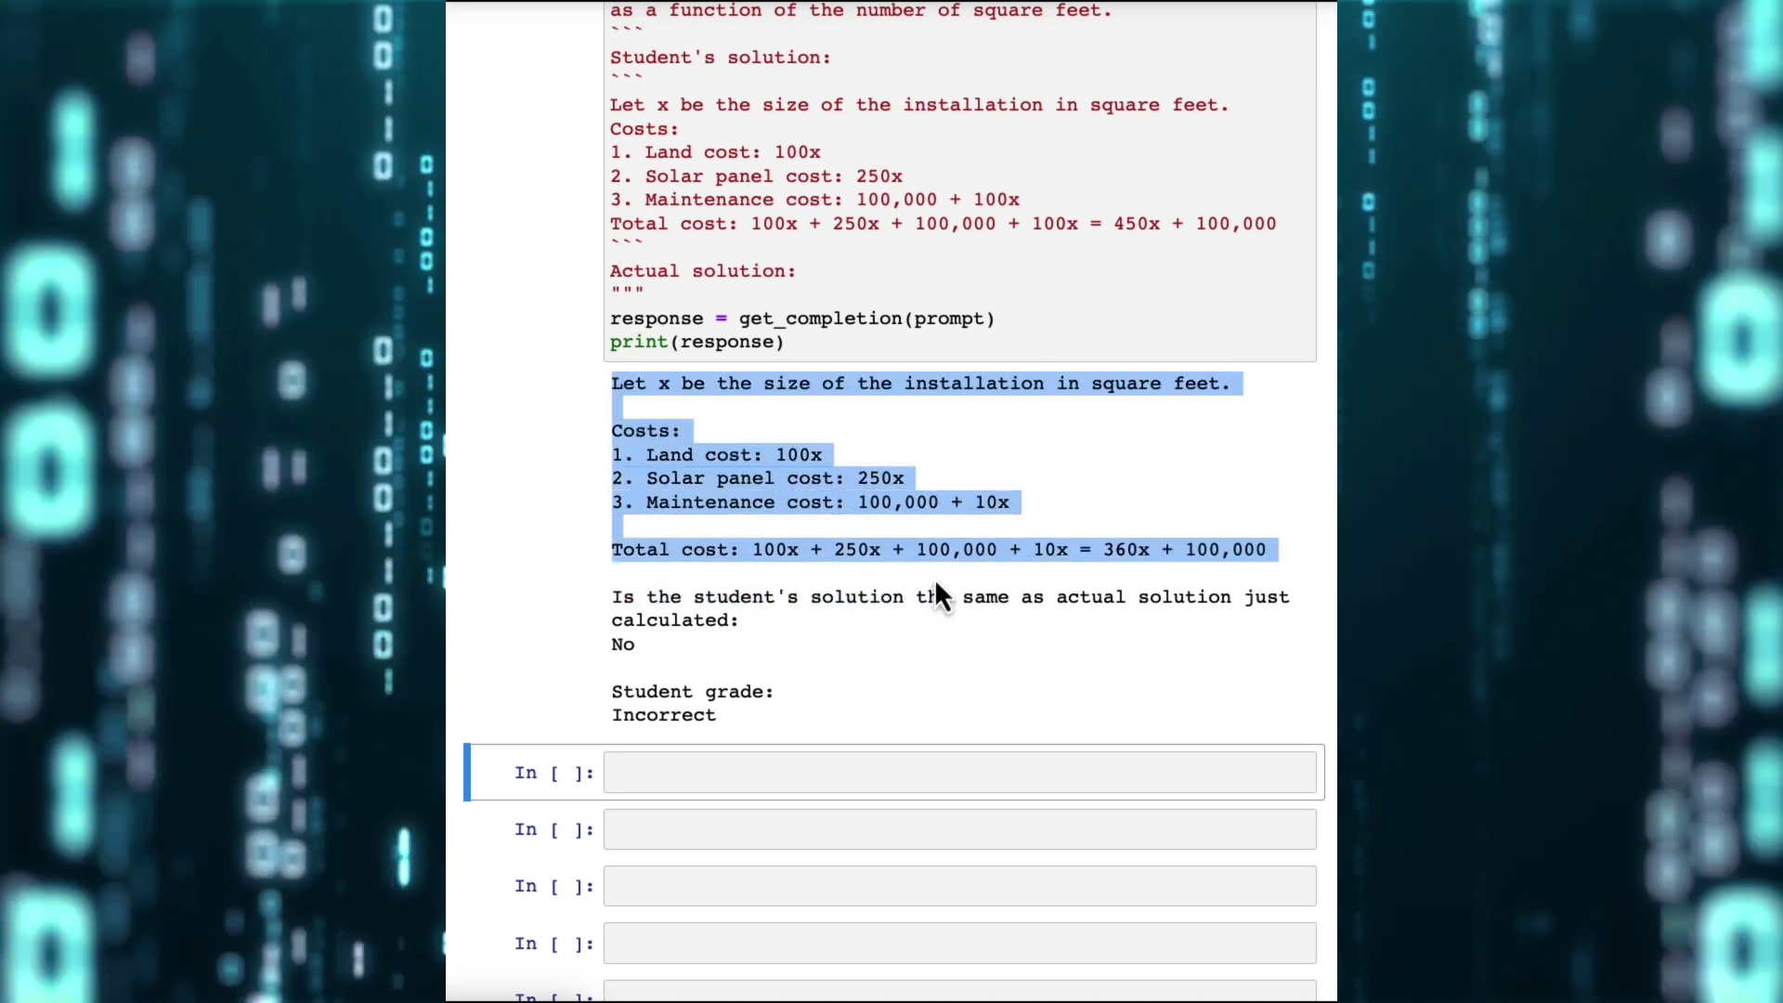
drag(922, 593, 936, 578)
click(758, 642)
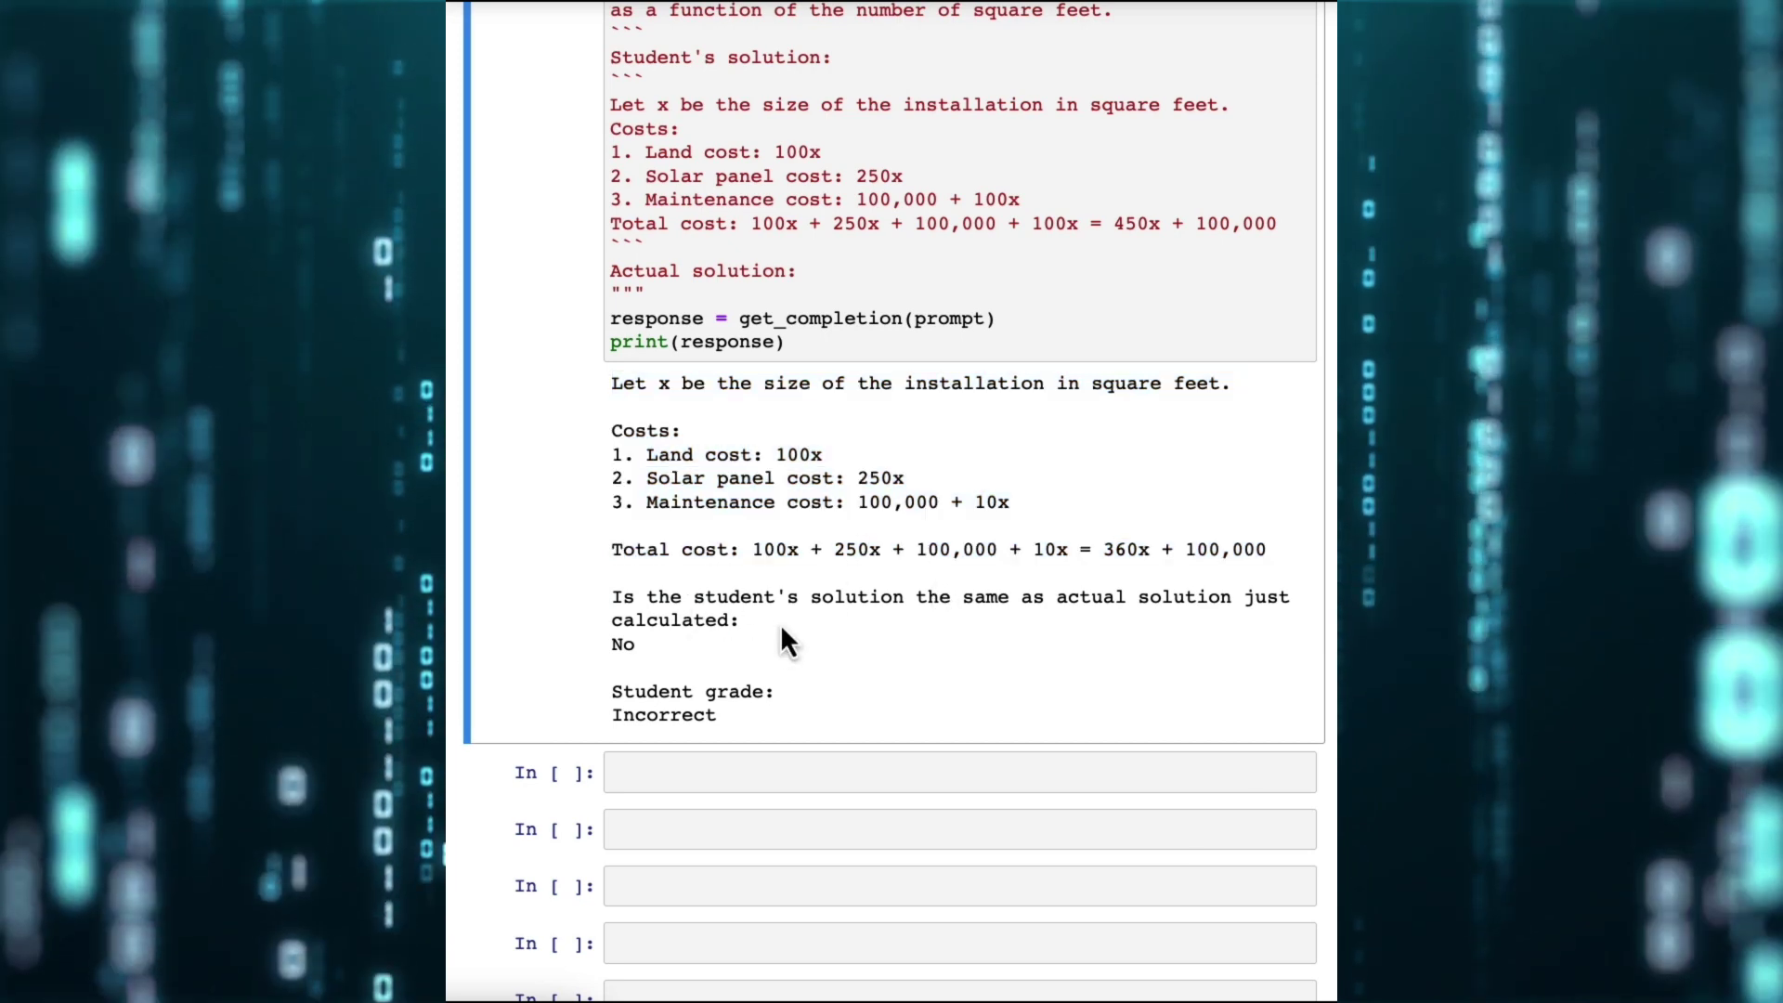
drag(768, 617, 604, 618)
click(1106, 549)
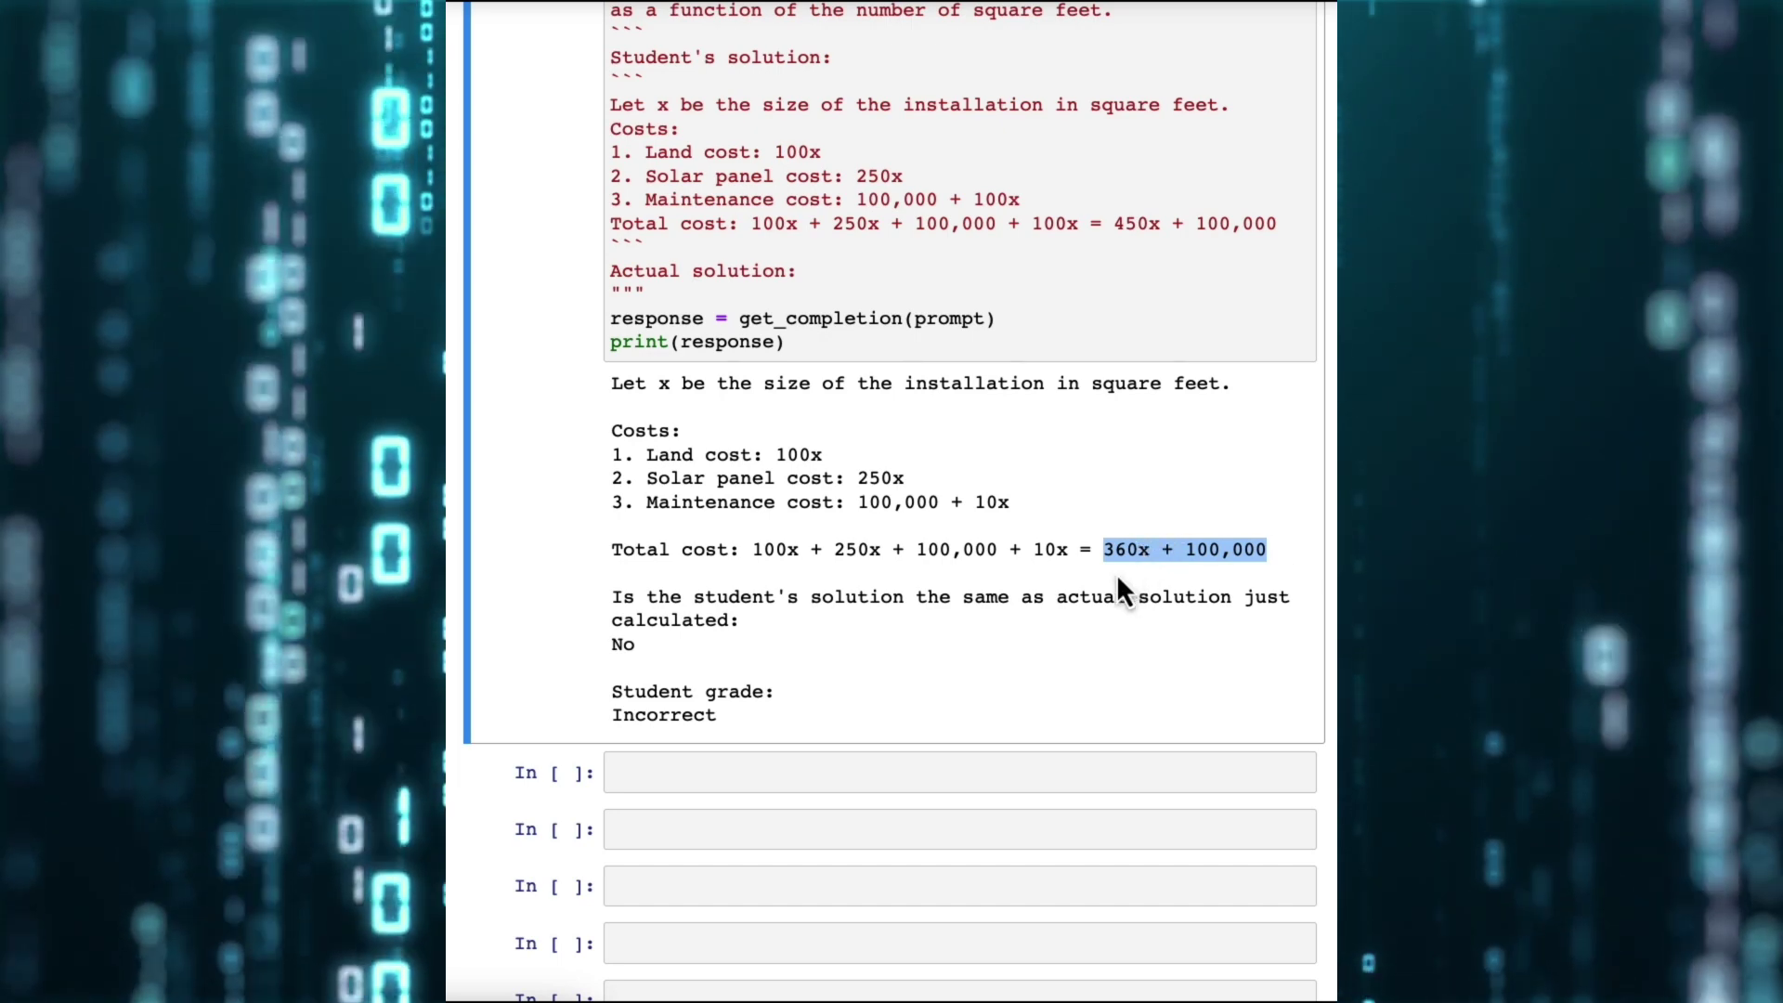
click(1116, 572)
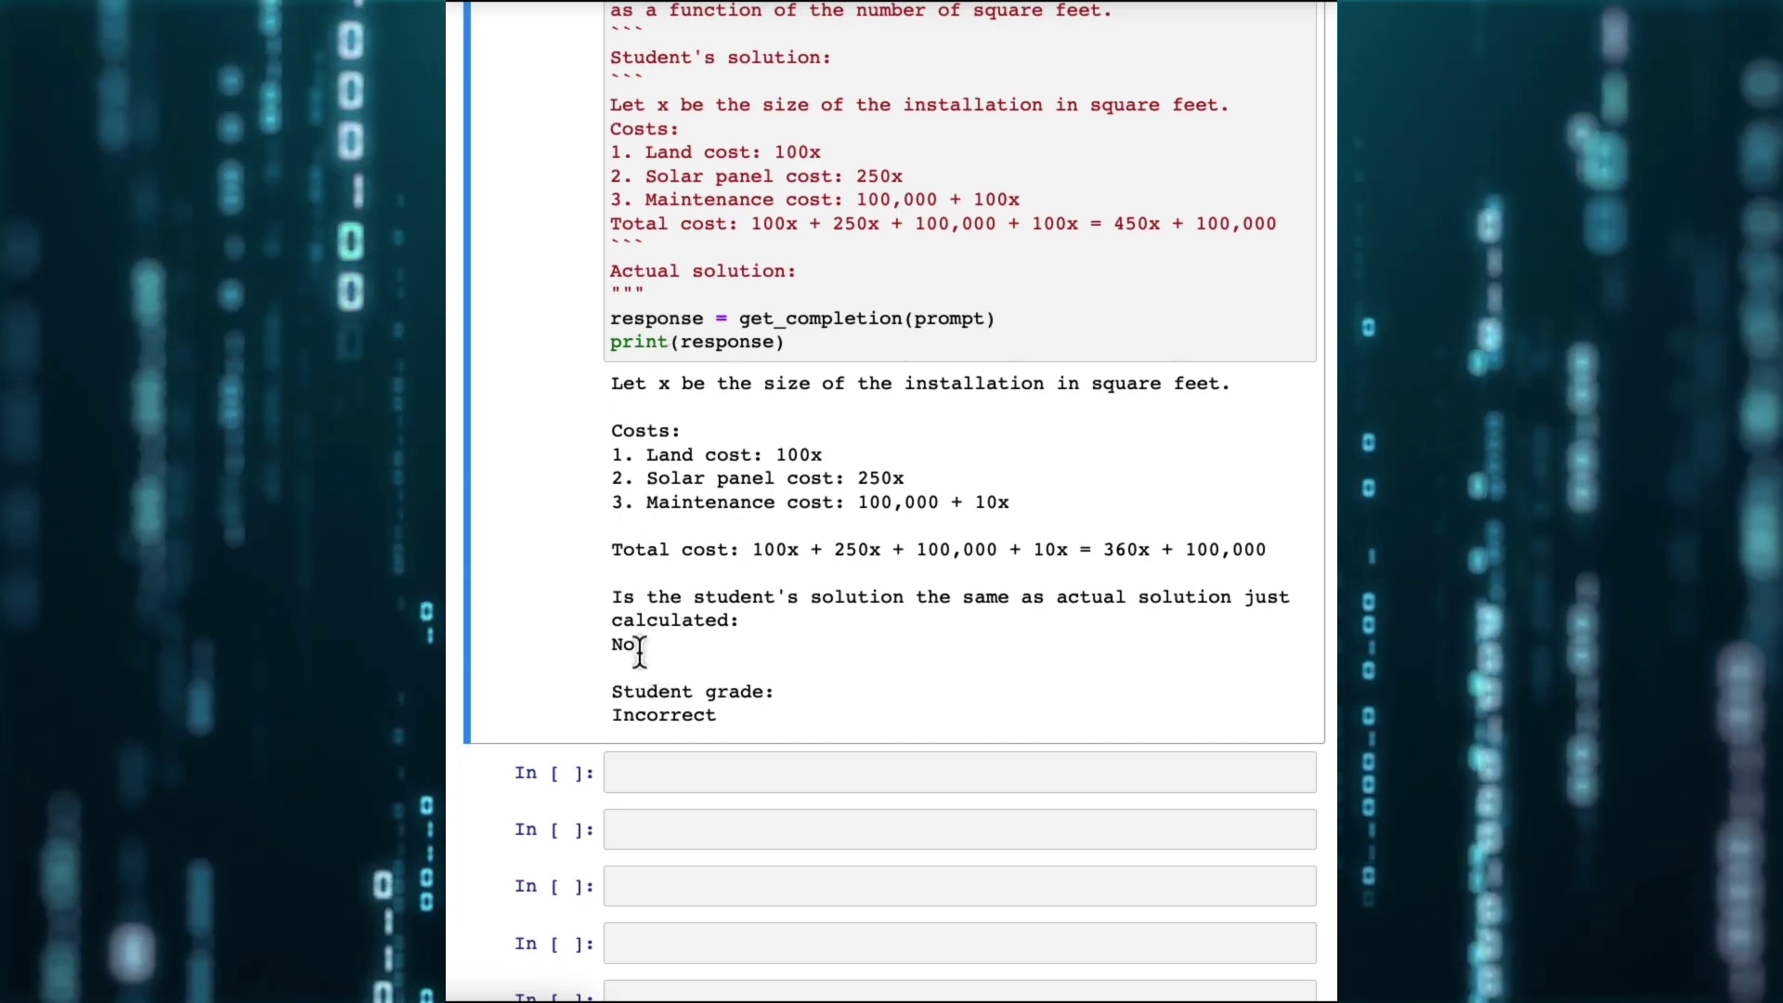
scroll(698, 683, down, 1)
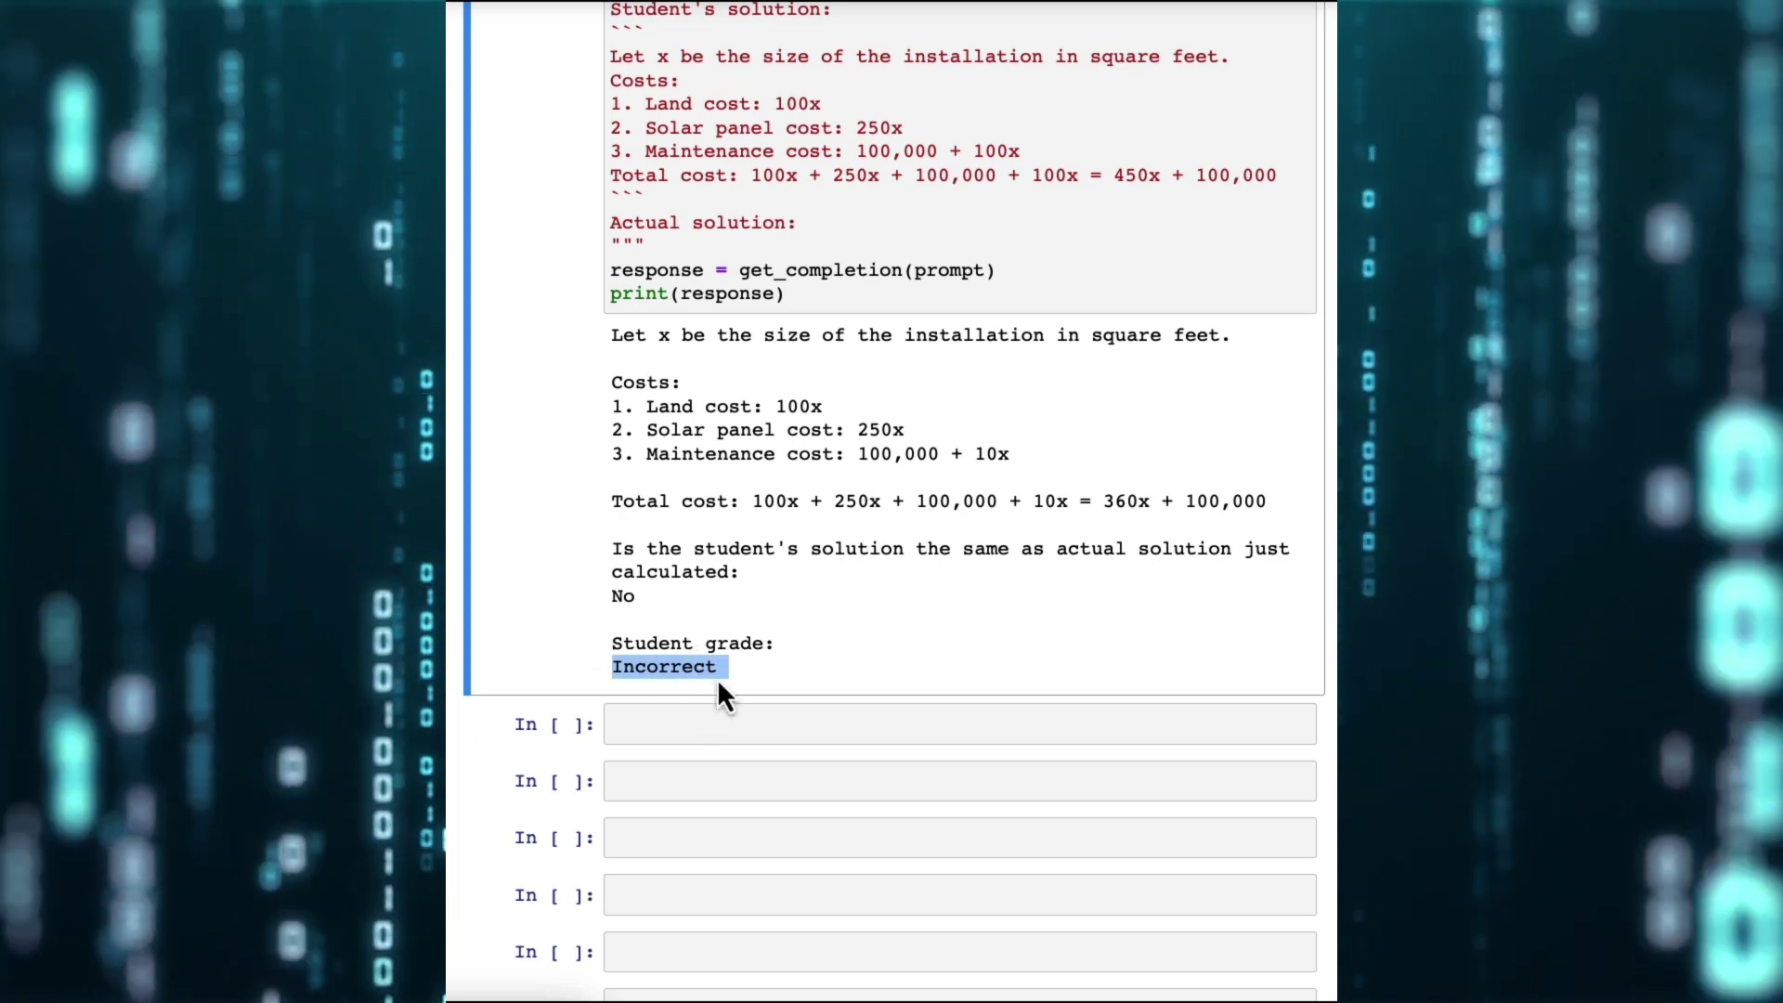
click(738, 671)
scroll(738, 683, down, 1)
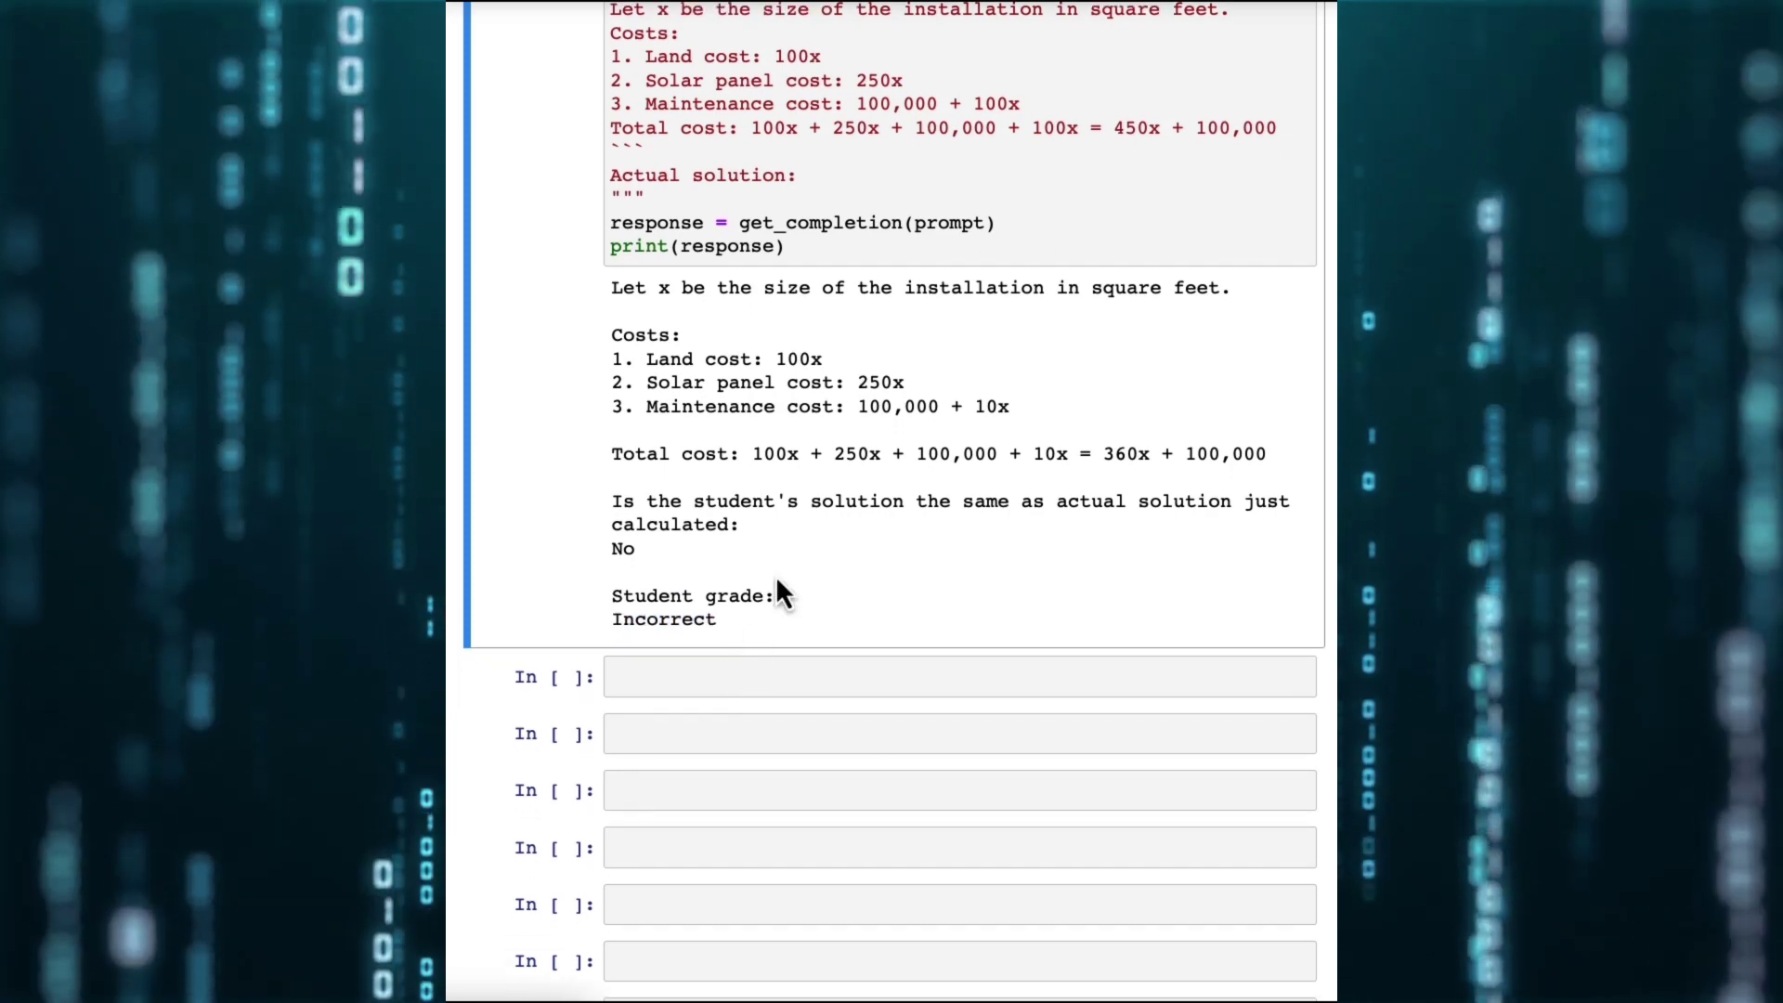
scroll(780, 590, down, 2)
scroll(820, 481, down, 1)
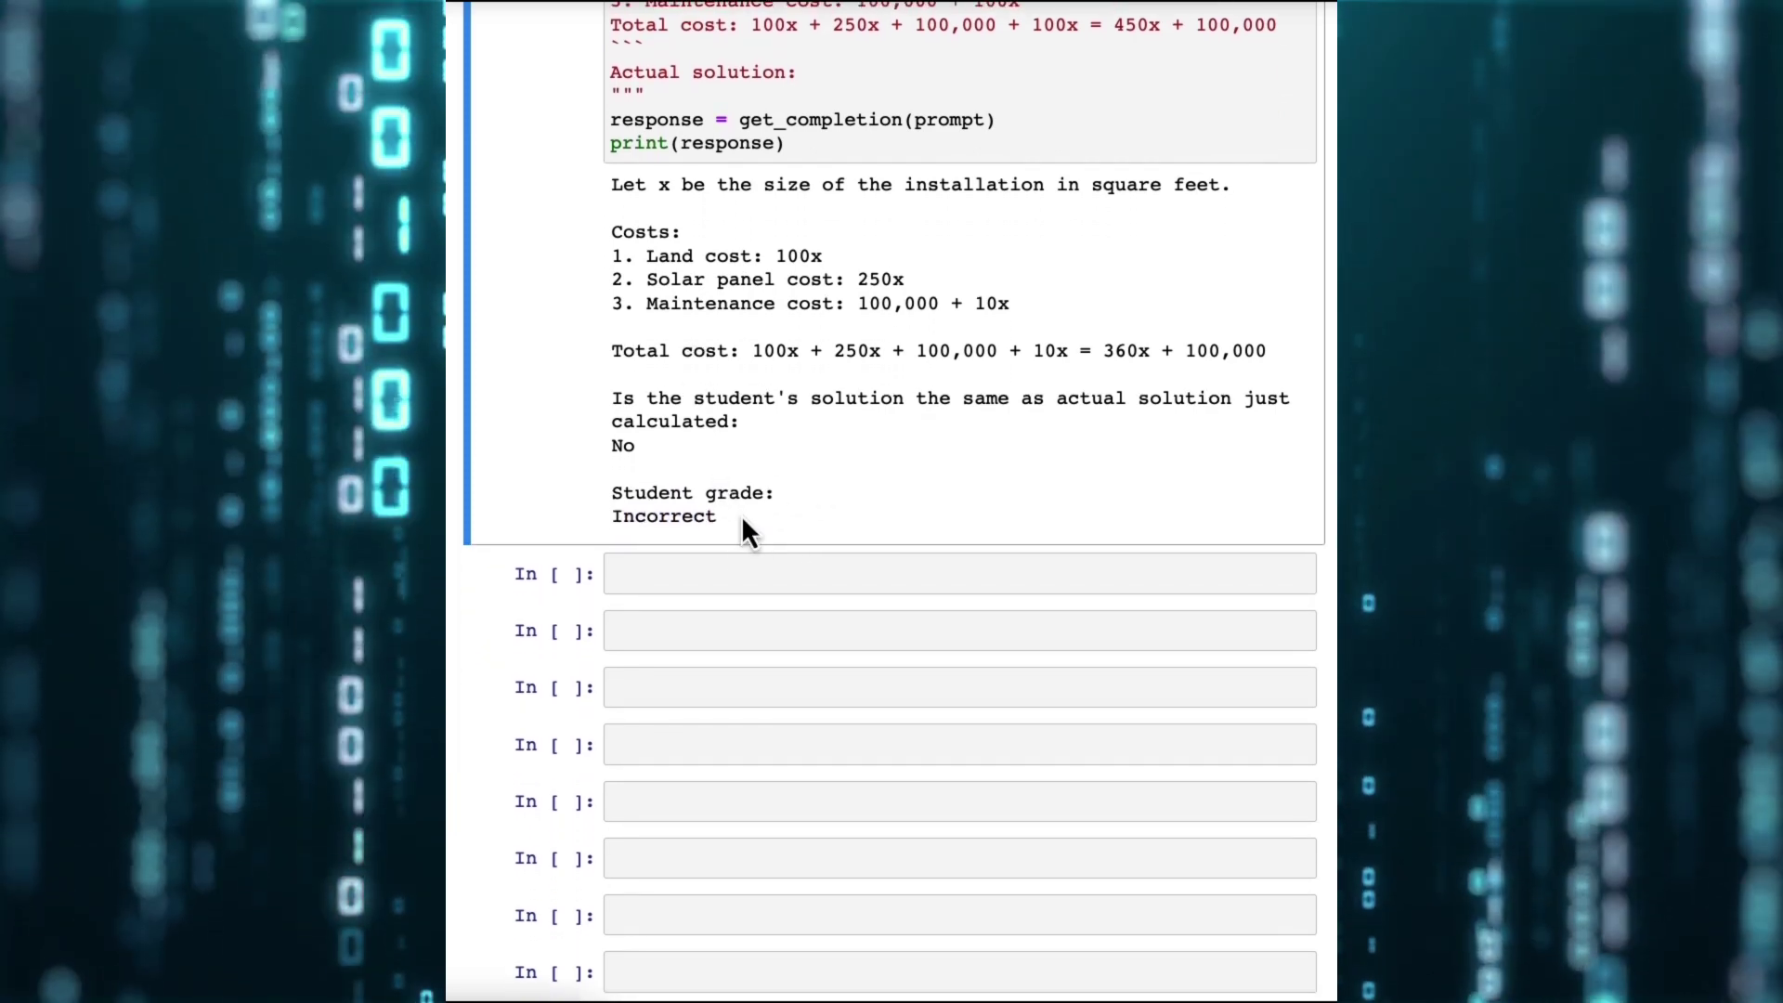
scroll(760, 488, down, 2)
scroll(760, 482, down, 1)
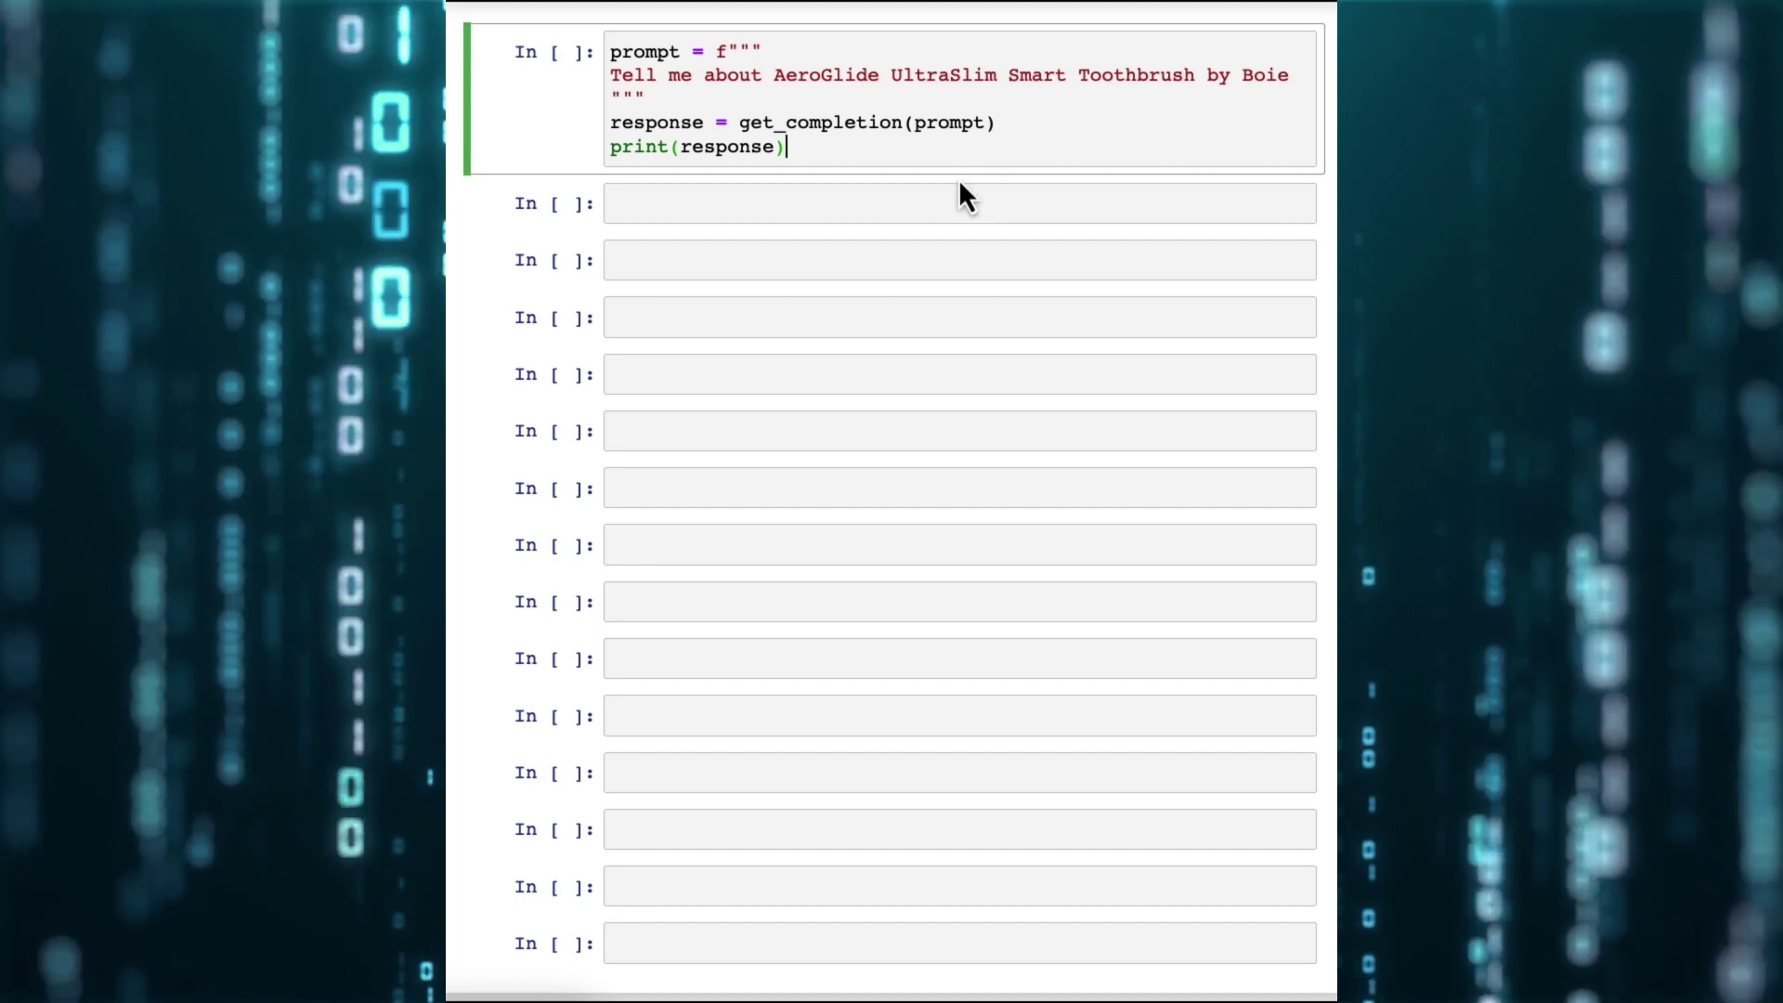
scroll(959, 179, up, 1)
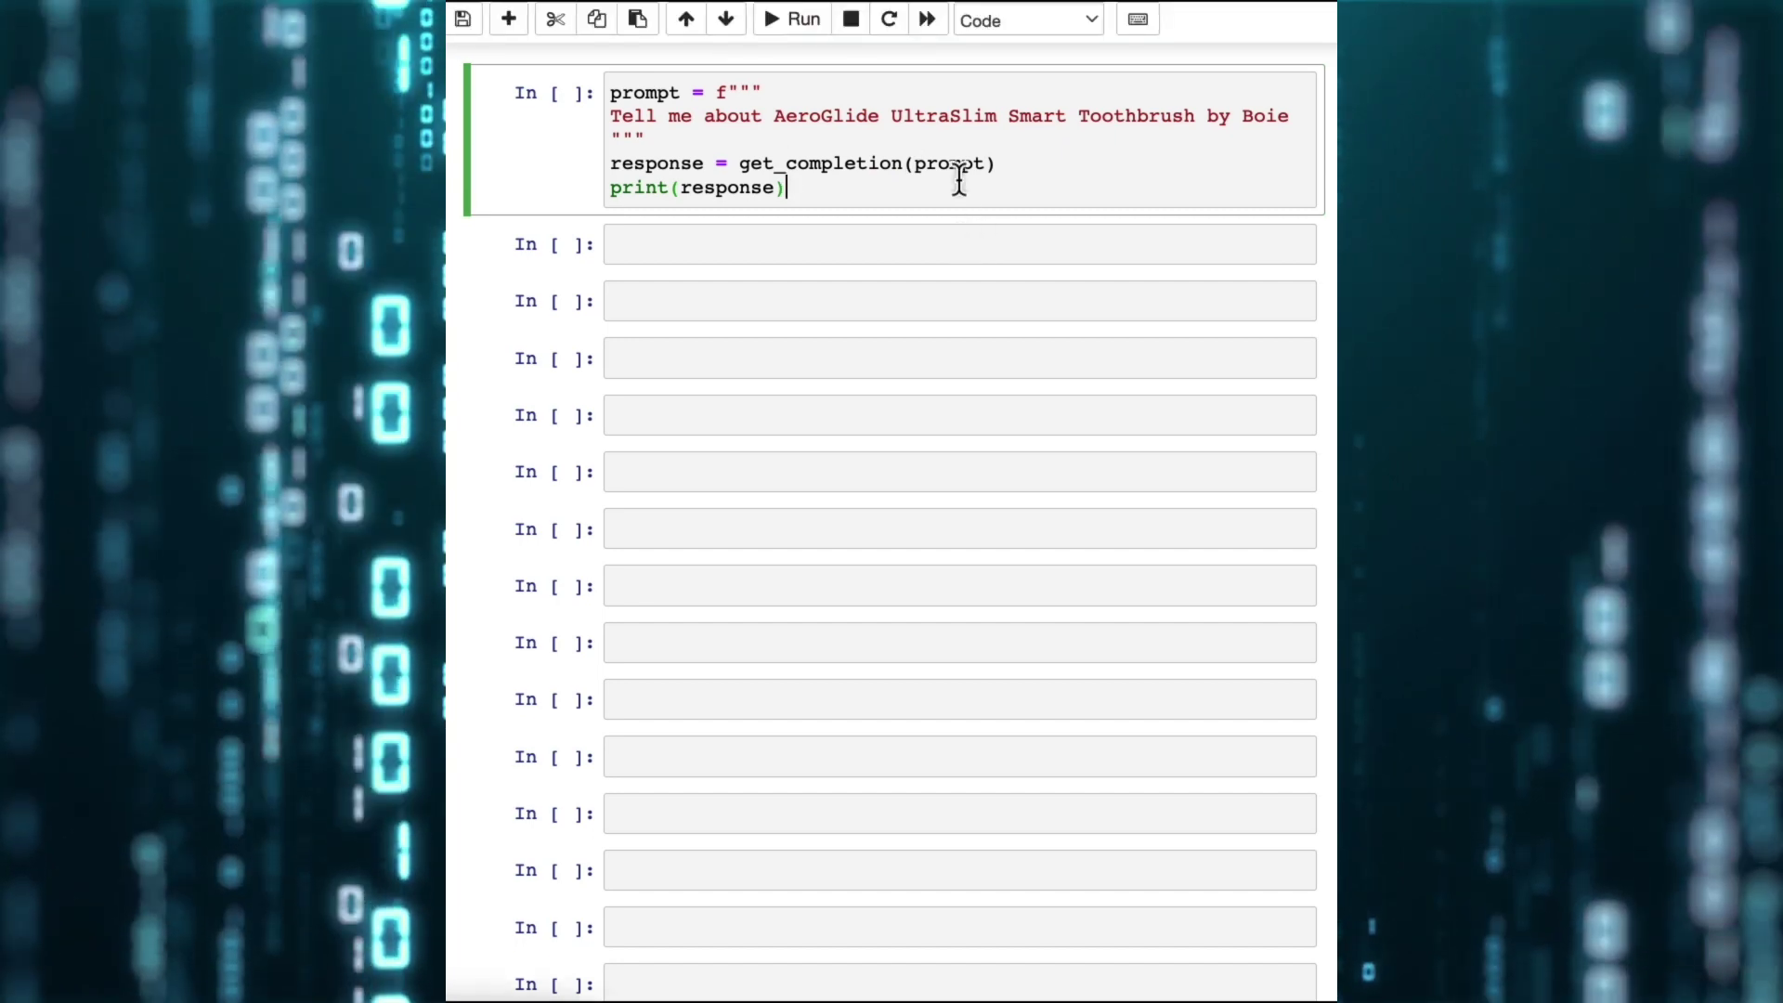
scroll(959, 179, down, 1)
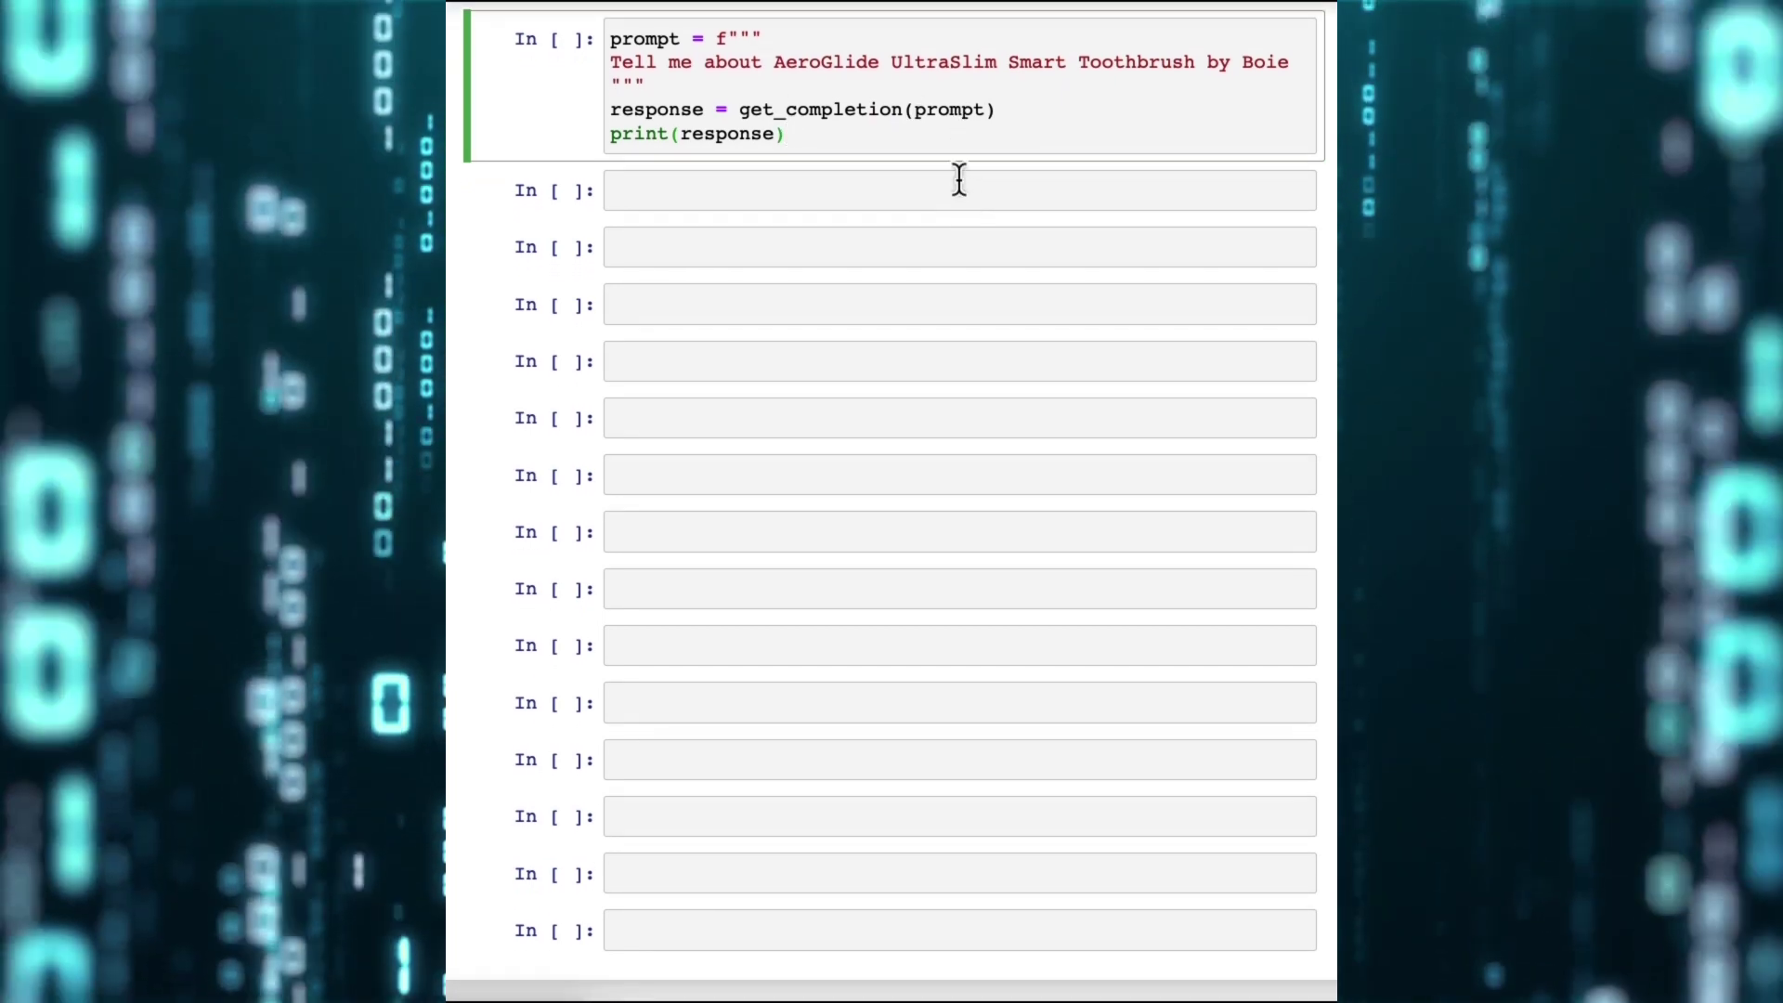
Step: Run the AeroGlide UltraSlim Smart Toothbrush prompt cell and await its response
key(shift+Return)
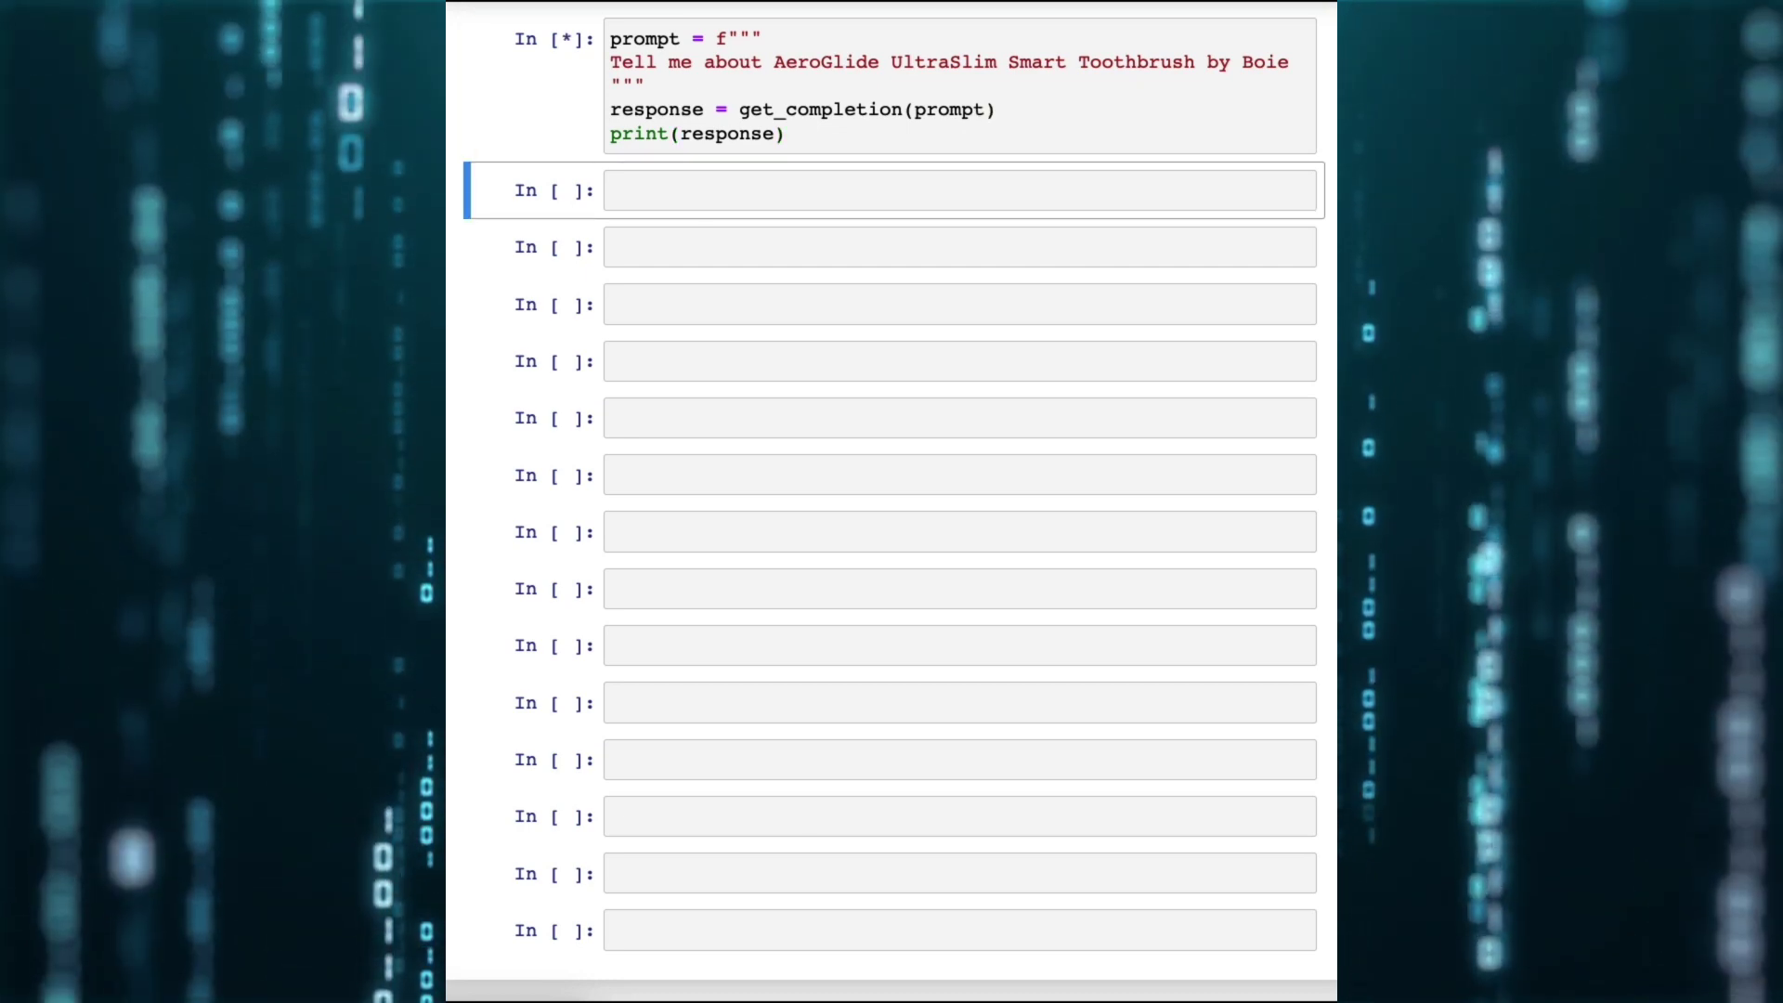